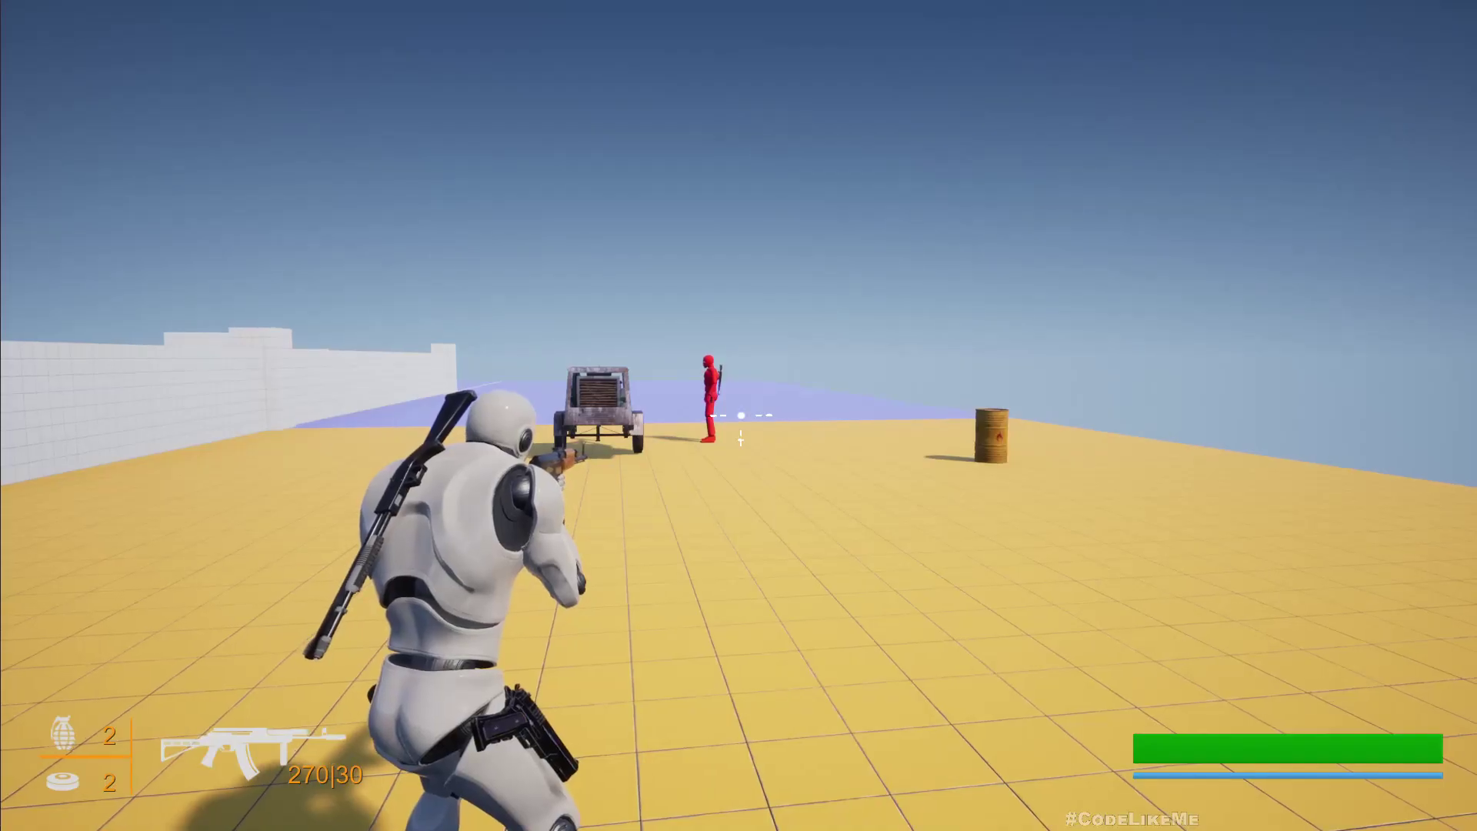
key(w)
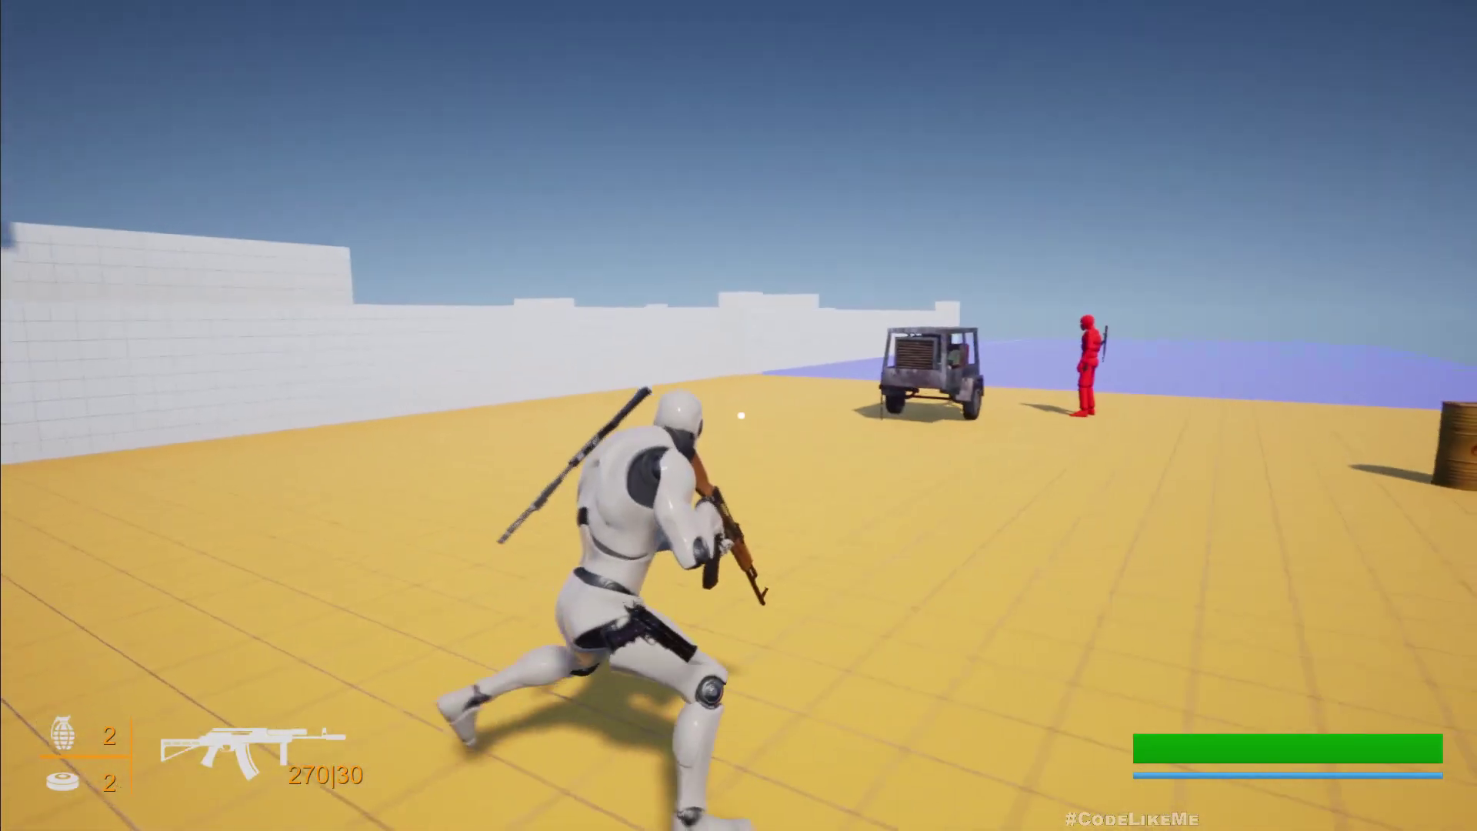
key(d)
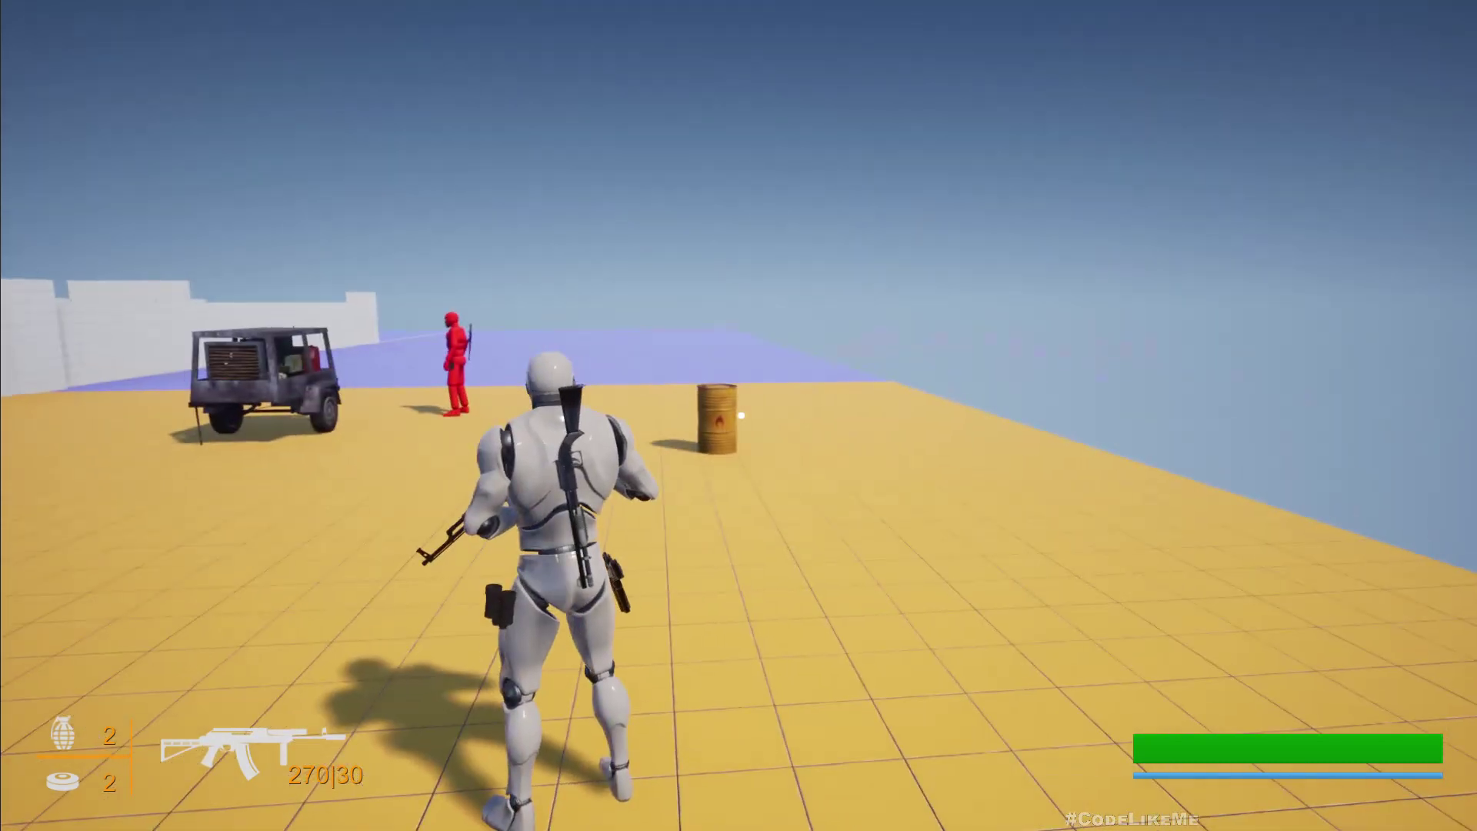
key(d)
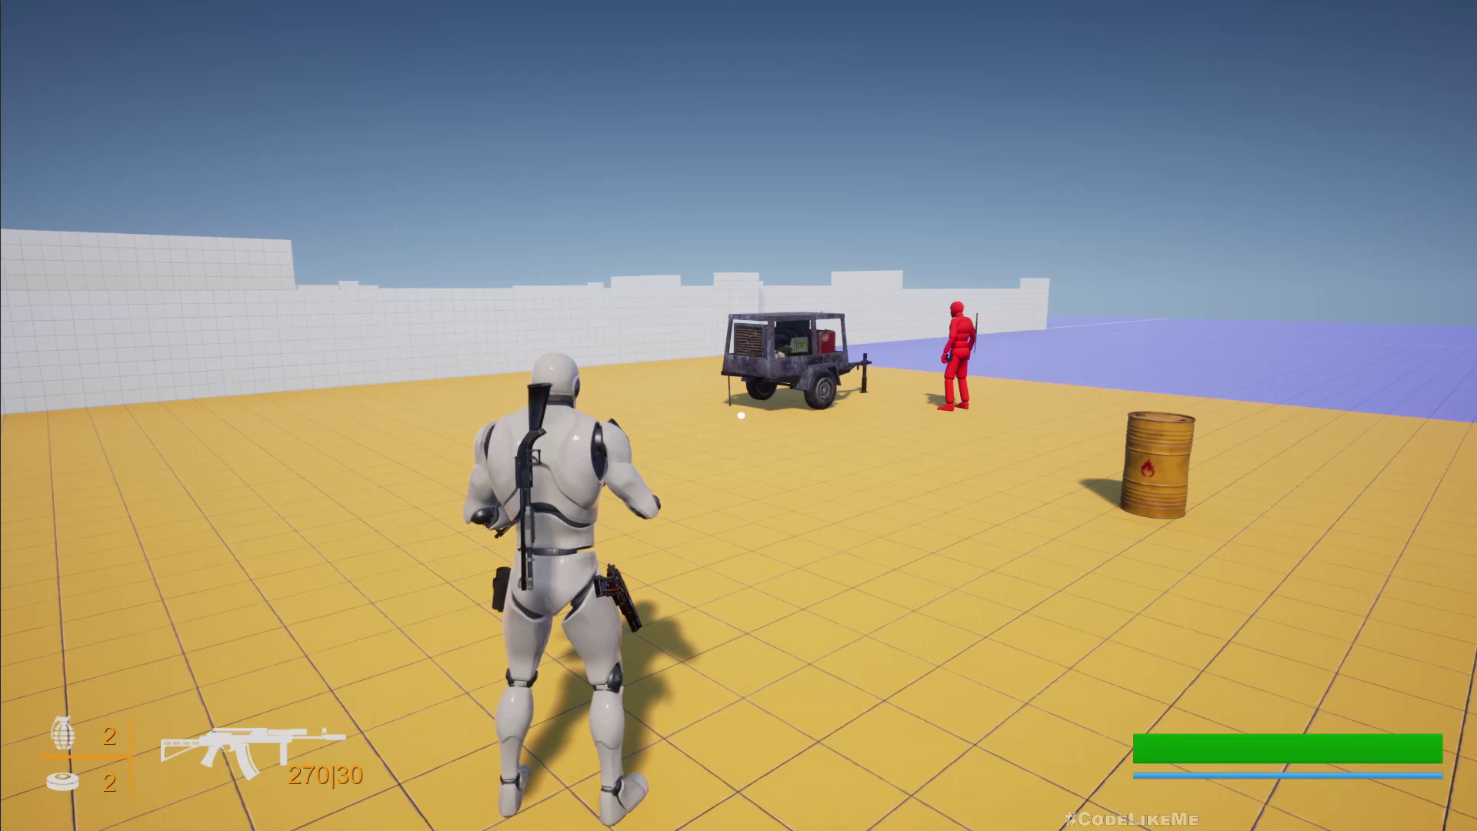
key(a)
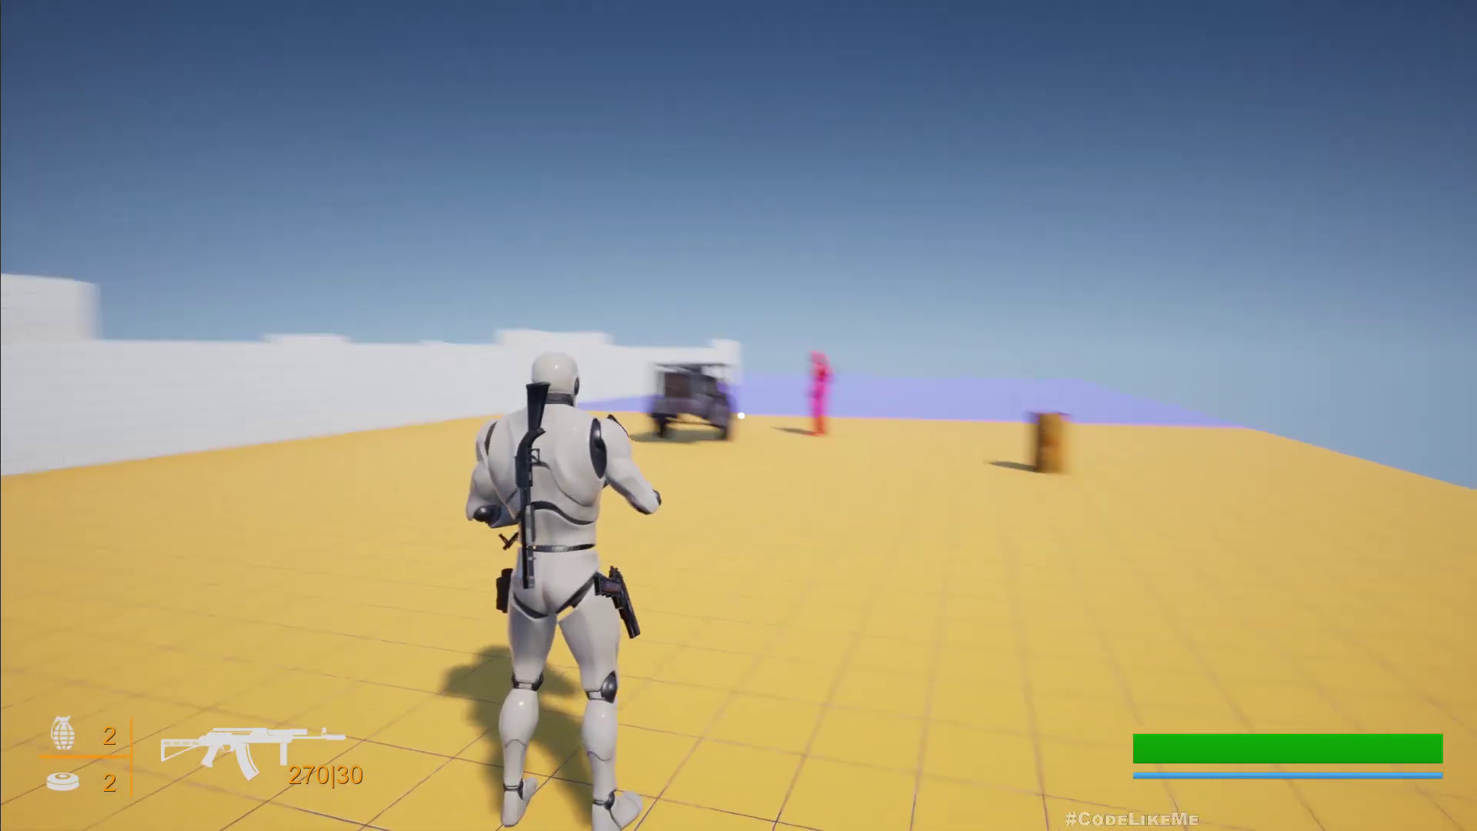
right_click(741, 415)
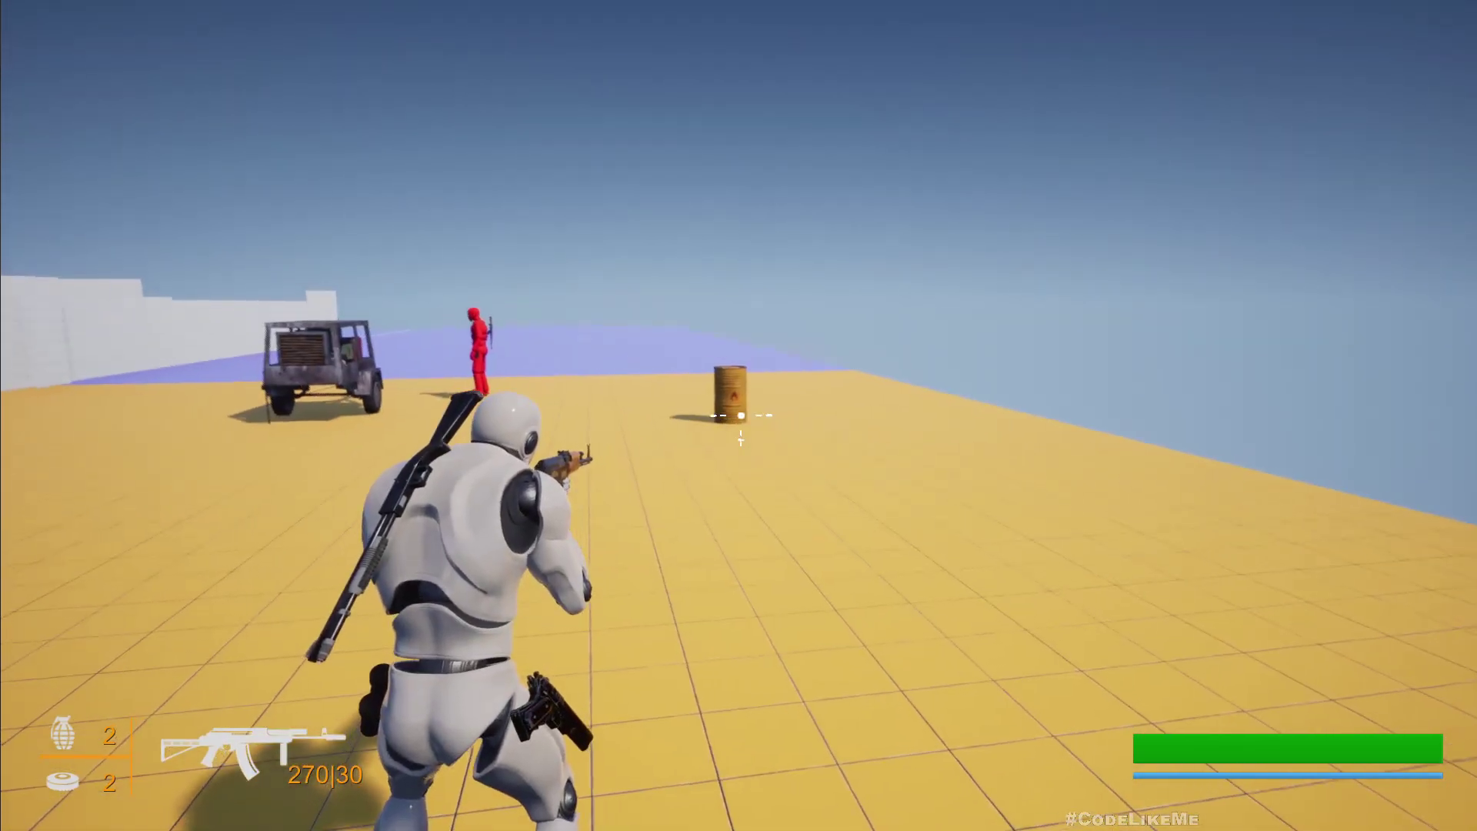
Step: Play-test the explosions by shooting the explosive barrel and the generator trailer, and end the play session
right_drag(740, 415, 740, 415)
click(740, 415)
click(740, 415)
click(740, 415)
click(740, 415)
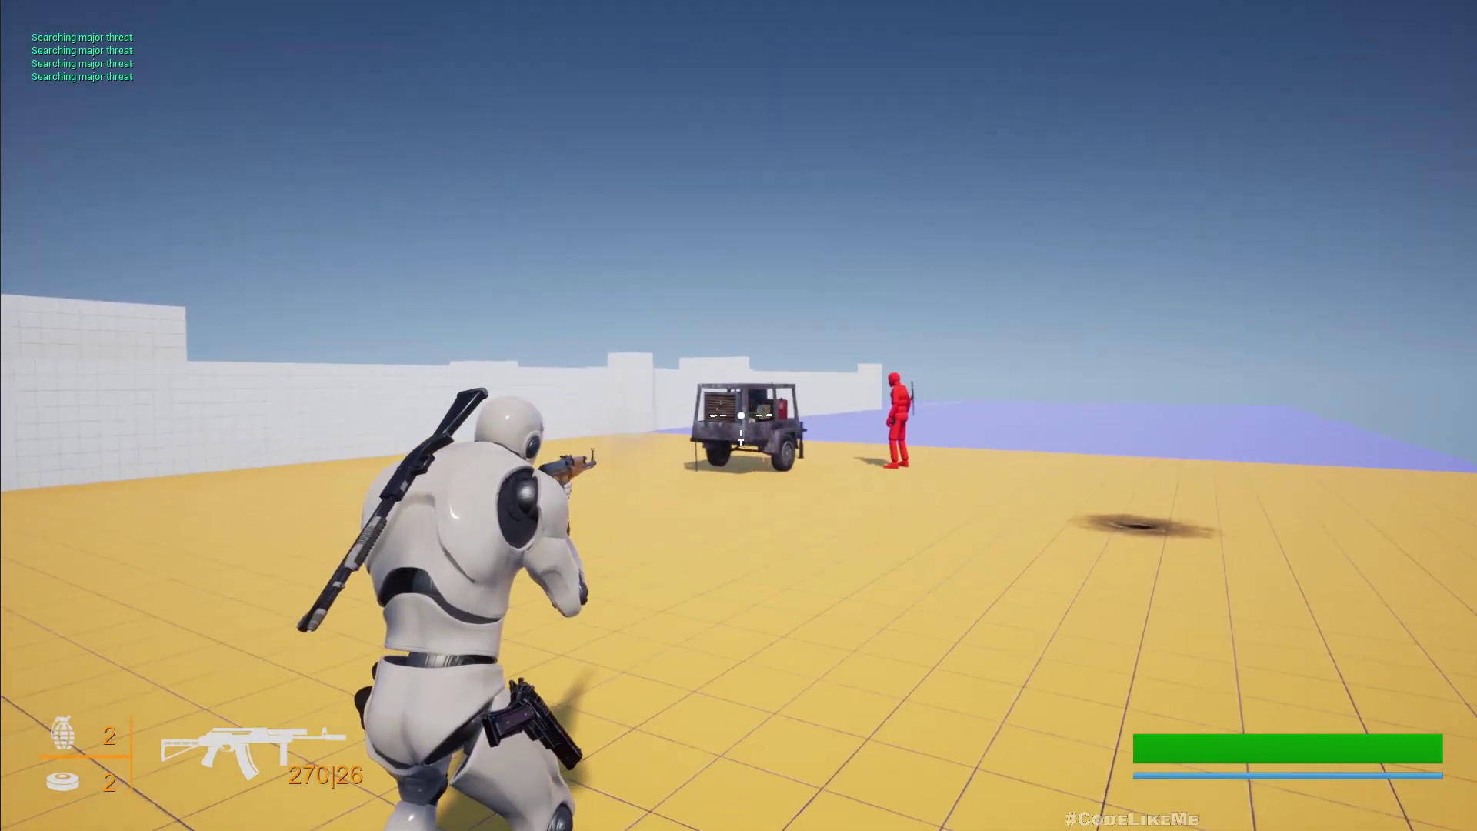
click(739, 416)
click(741, 415)
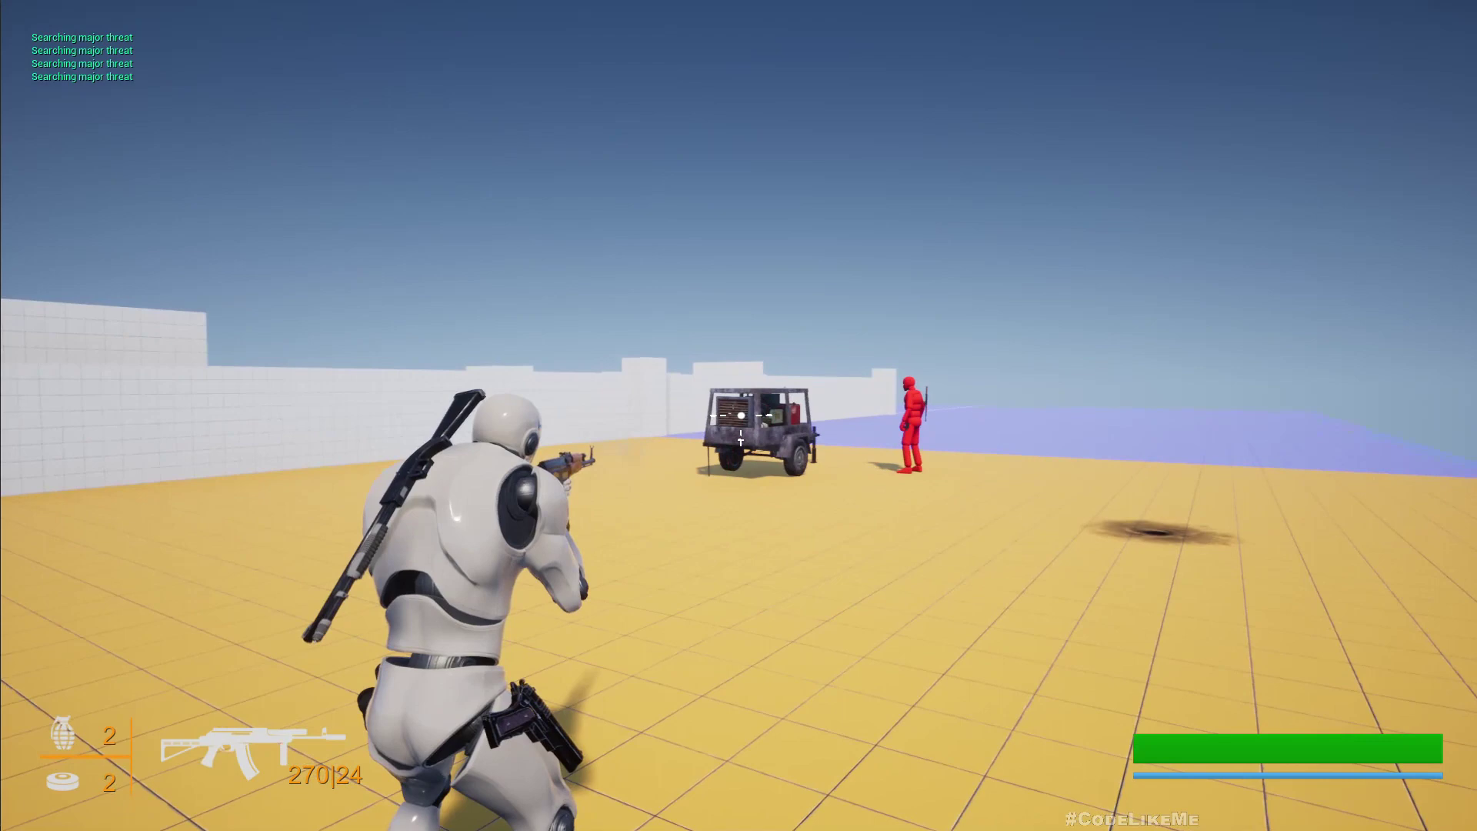
click(741, 415)
click(740, 415)
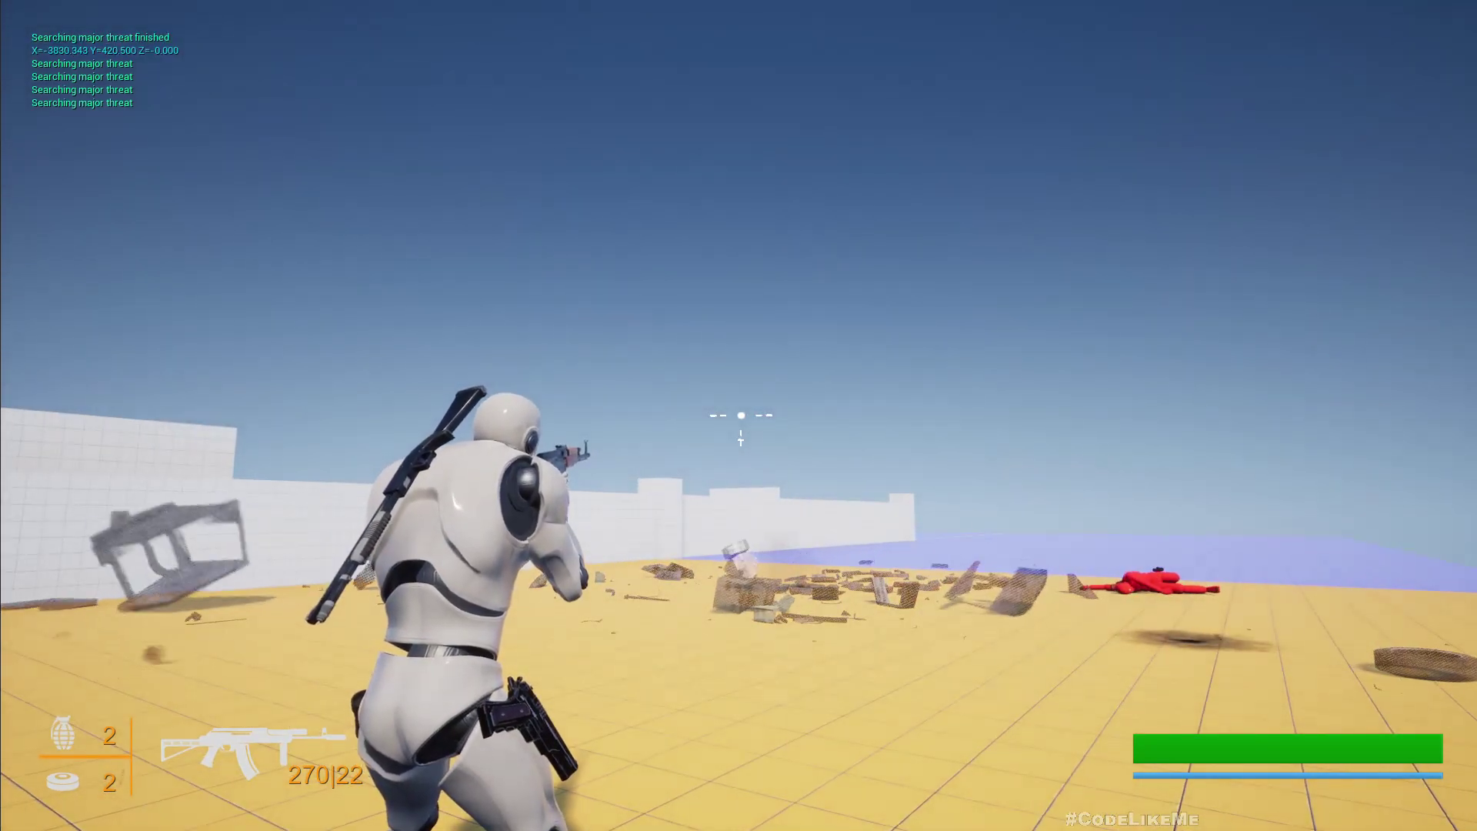
right_drag(740, 415, 740, 415)
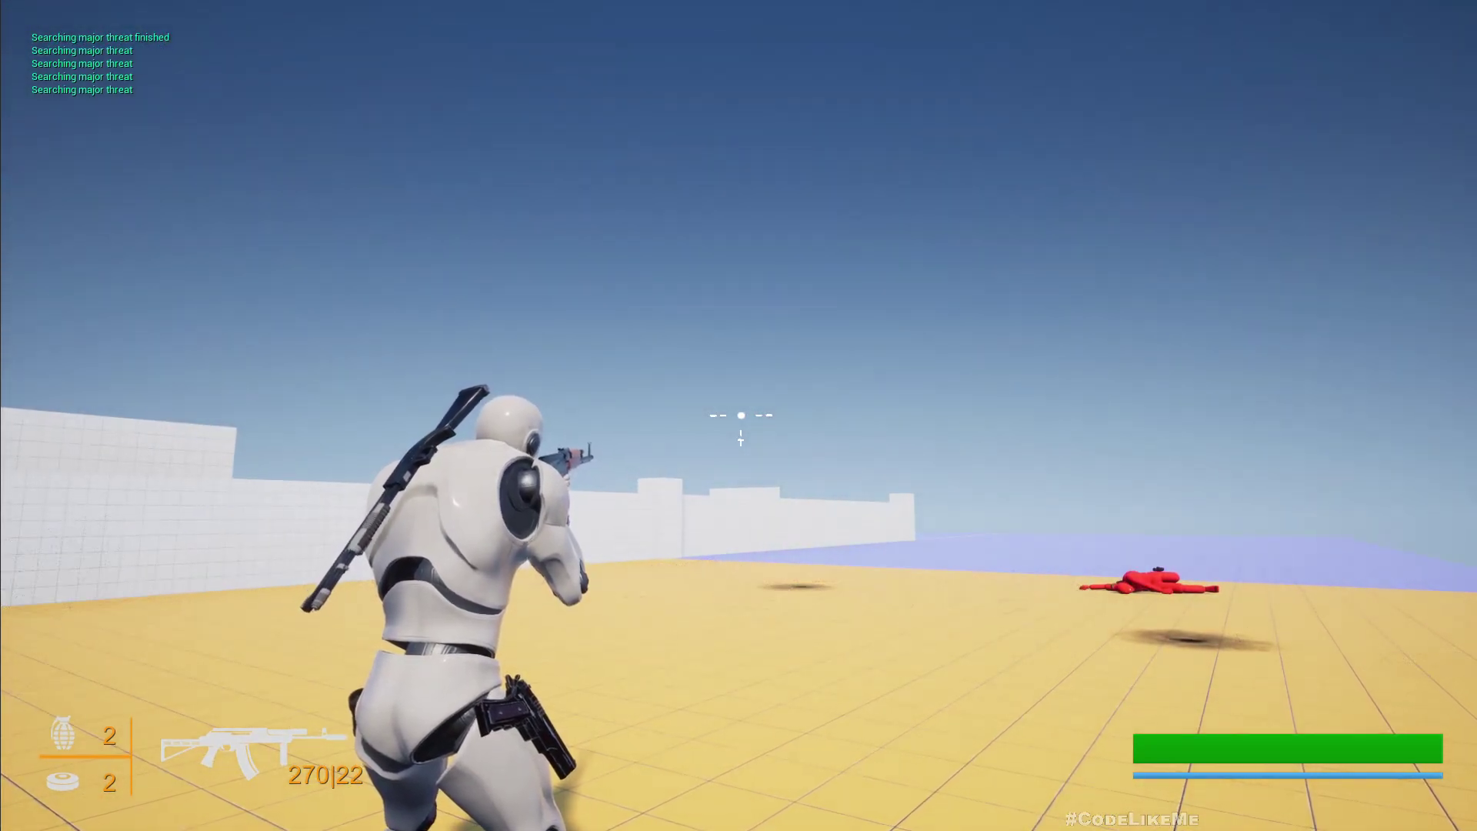
key(Escape)
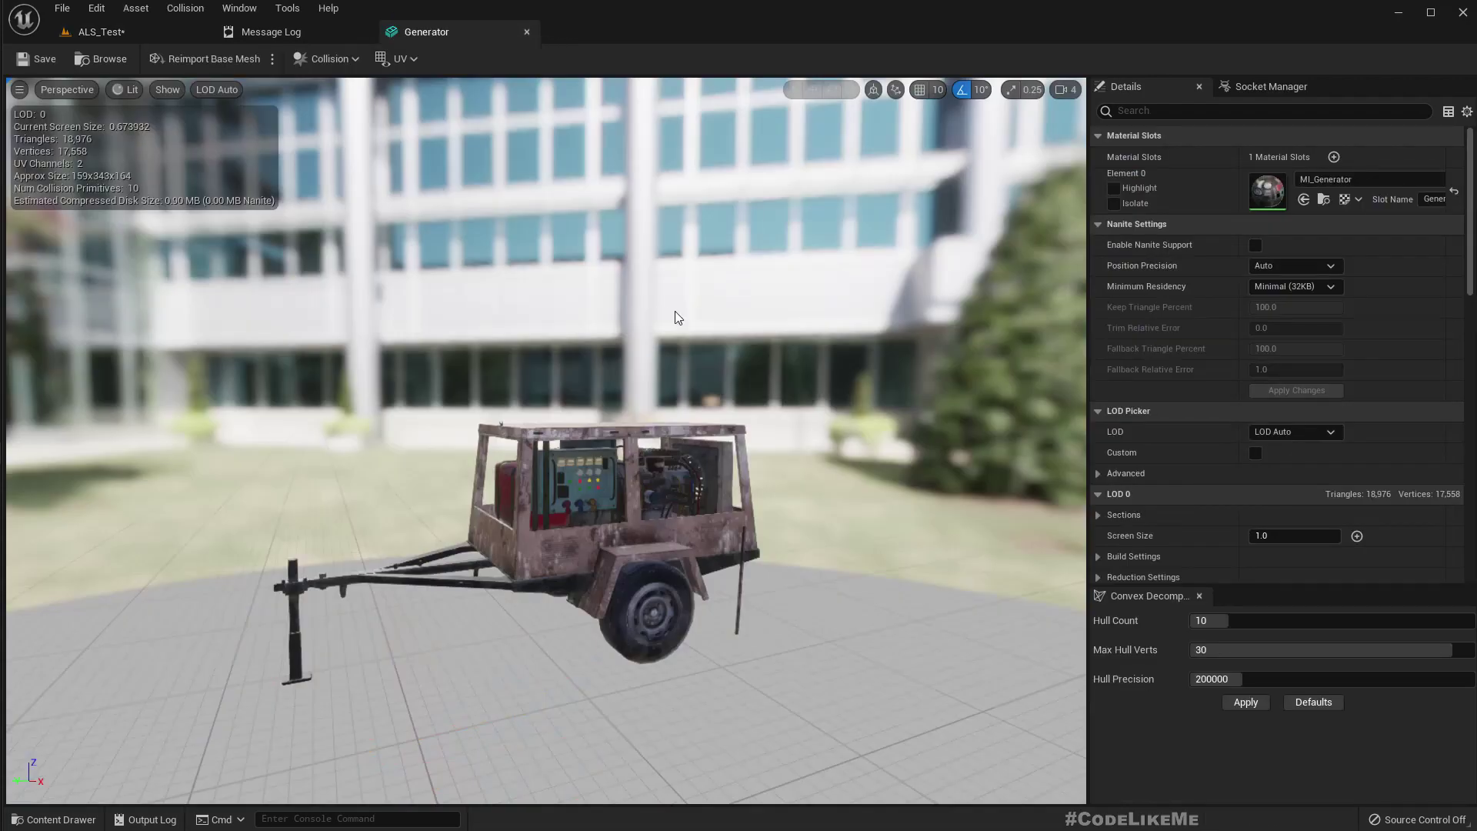
Step: Examine the Generator static mesh from both sides
mouse_move(675, 317)
right_down()
mouse_move(739, 346)
mouse_move(846, 331)
mouse_move(675, 317)
right_up()
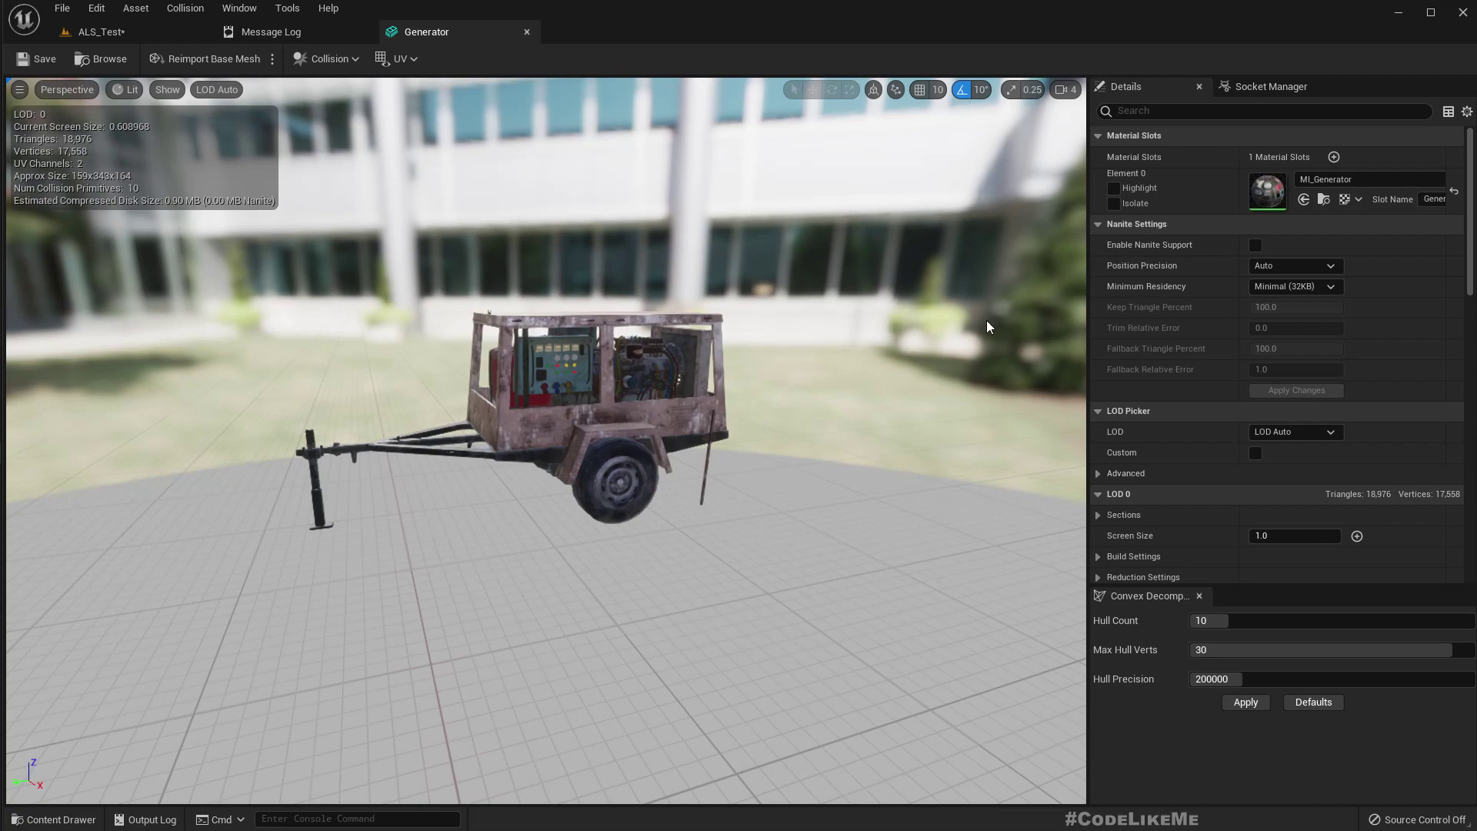
drag(956, 331, 720, 290)
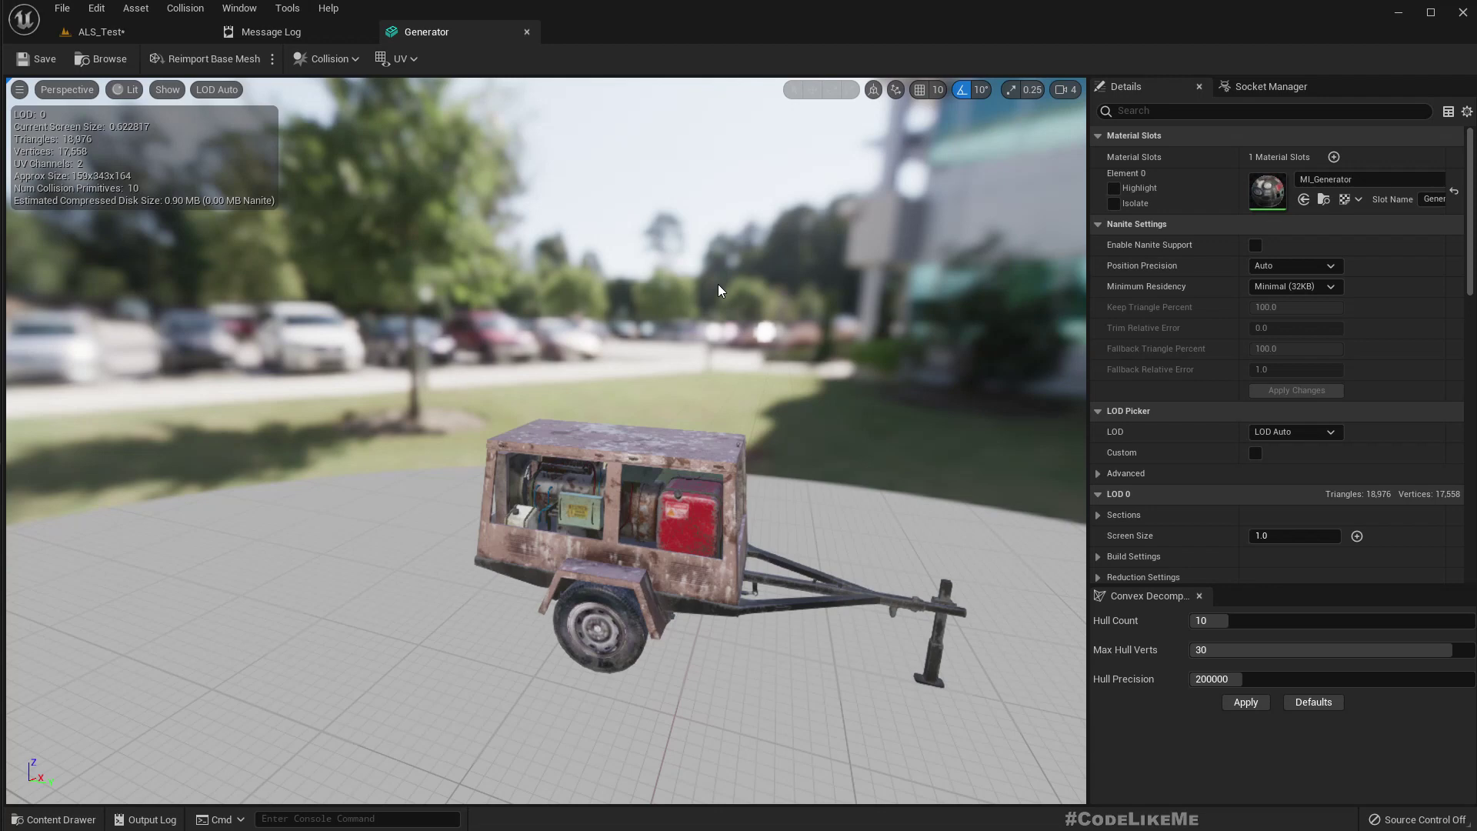
Step: Close the Message Log and open the blueprint of one of the explosive barrels in the ALS_Test level
middle_click(336, 35)
right_drag(786, 328, 953, 357)
key(w)
key(w)
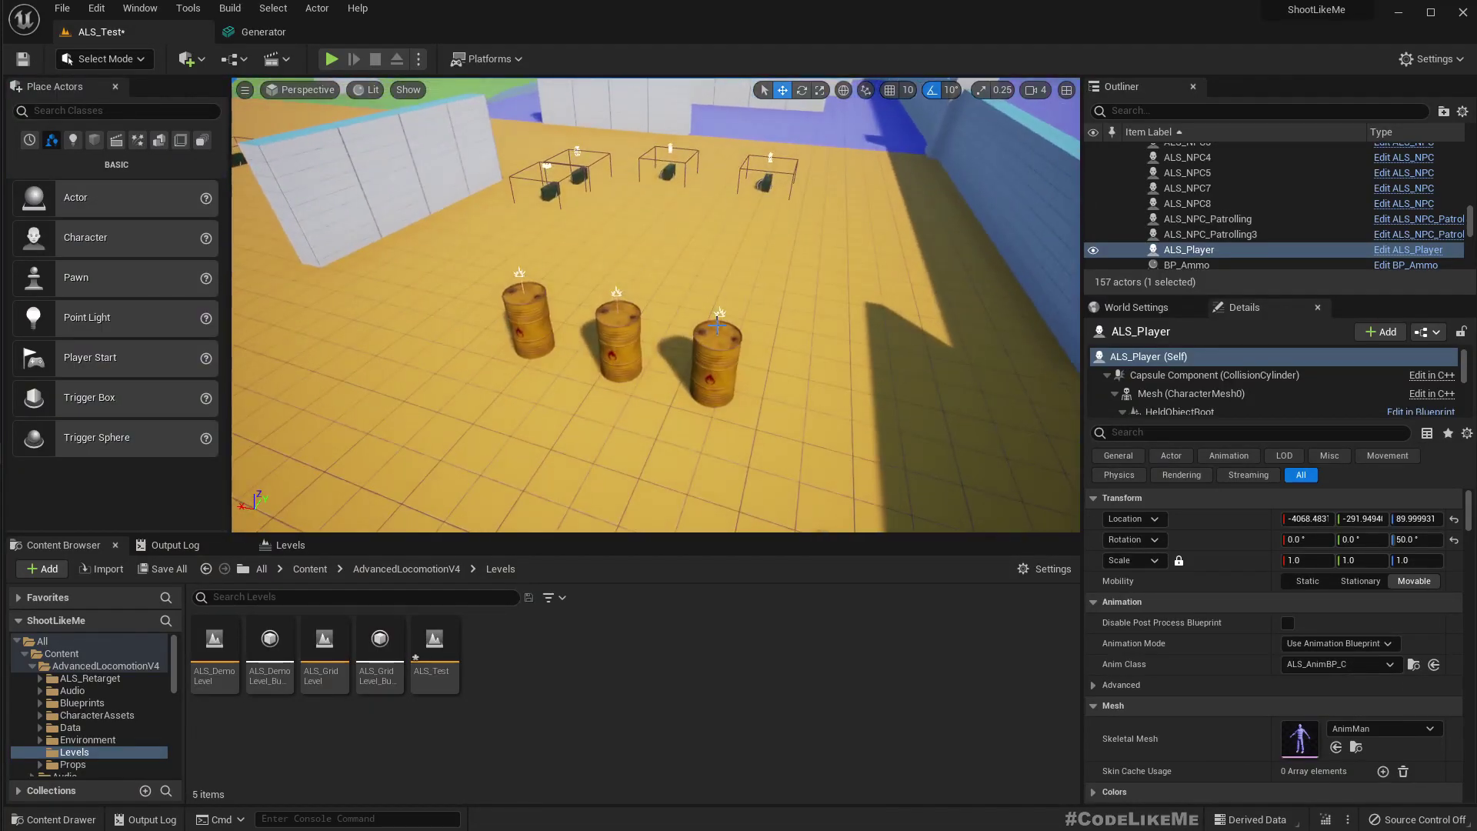
click(717, 327)
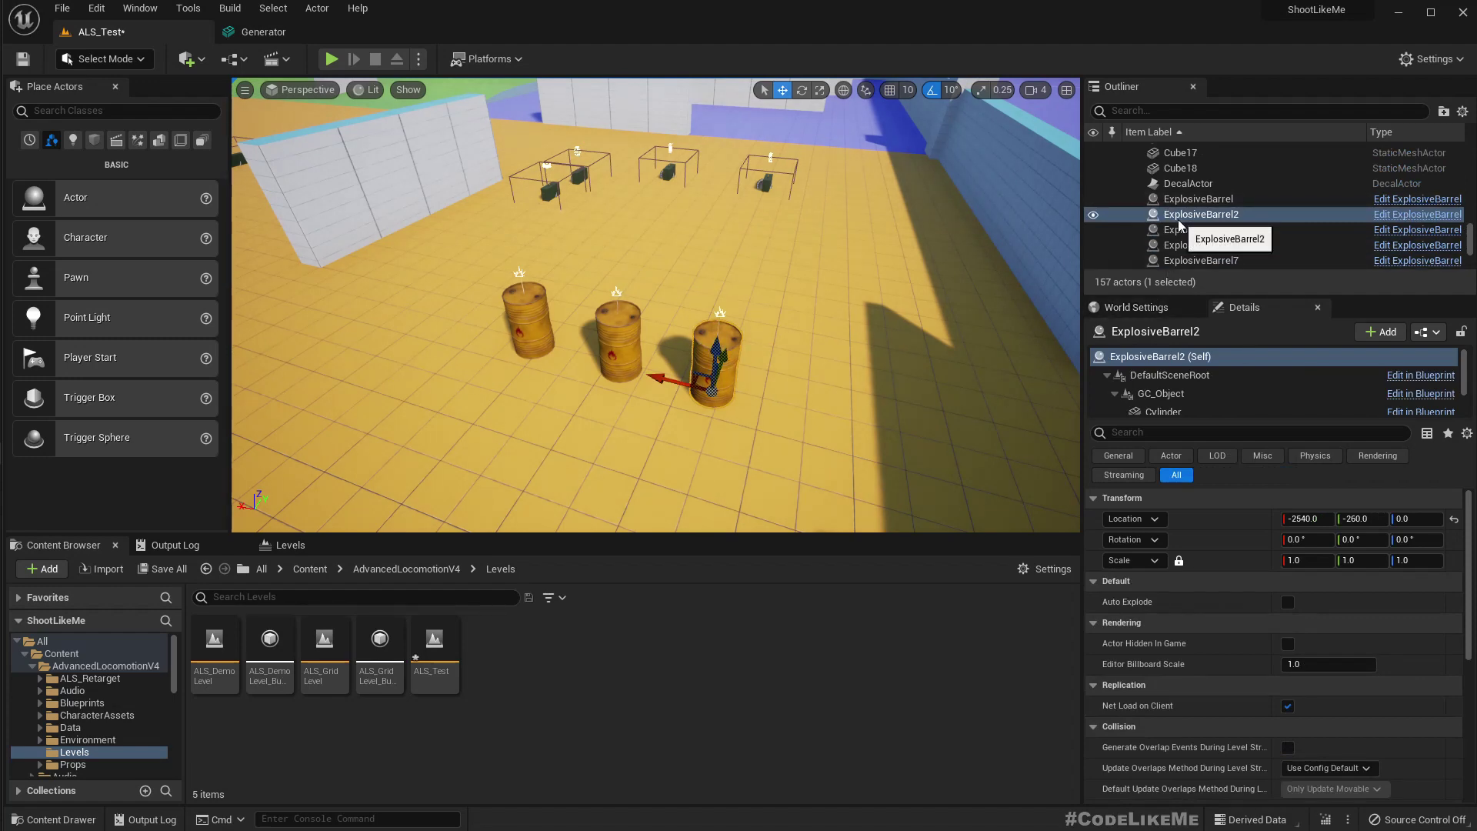
click(1430, 216)
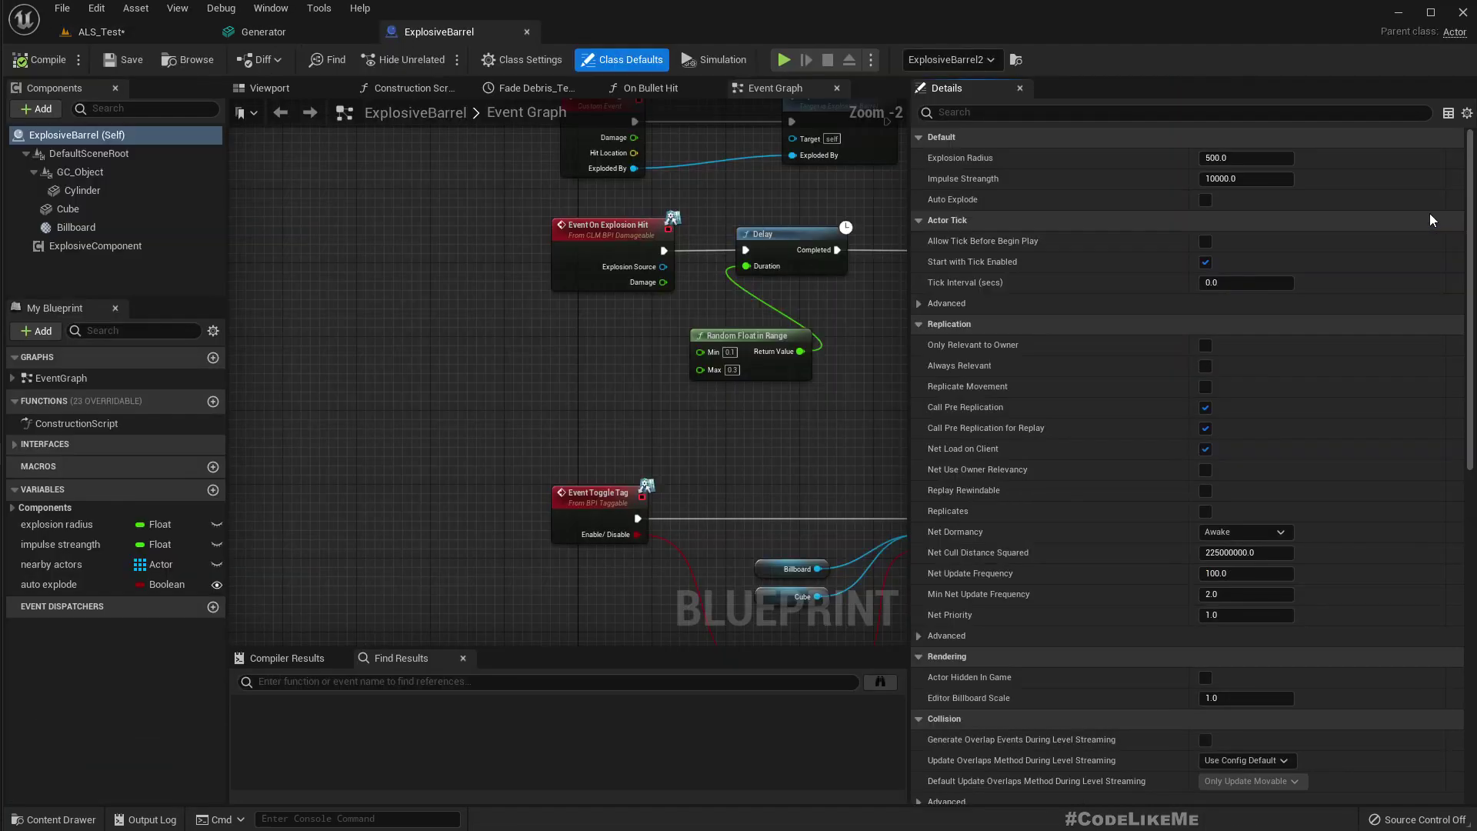
Step: Inspect the barrel model in the blueprint's viewport and show the details of its GC_Object geometry collection component
click(269, 87)
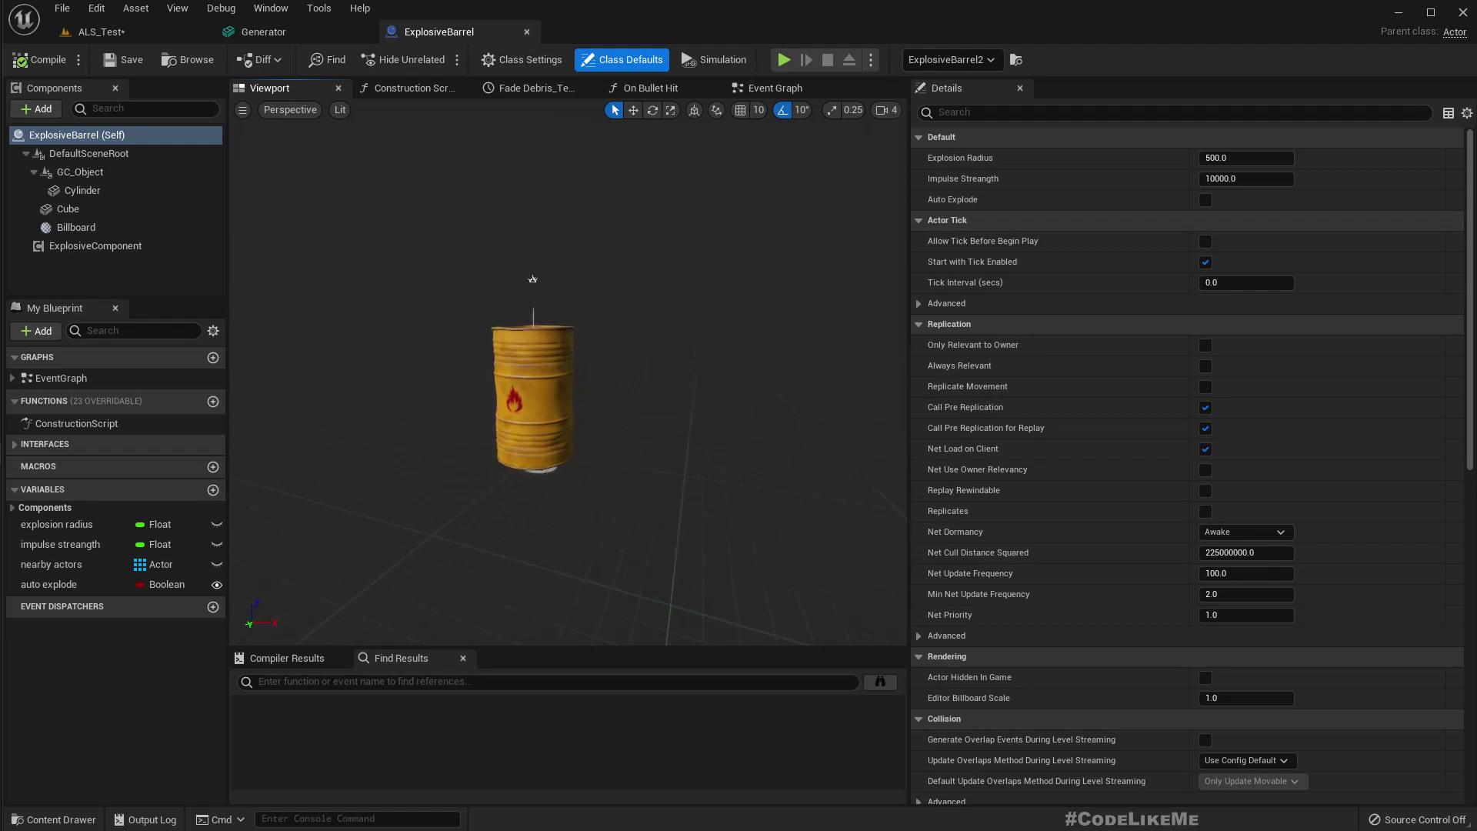
key(w)
right_drag(568, 372, 554, 372)
key(s)
key(w)
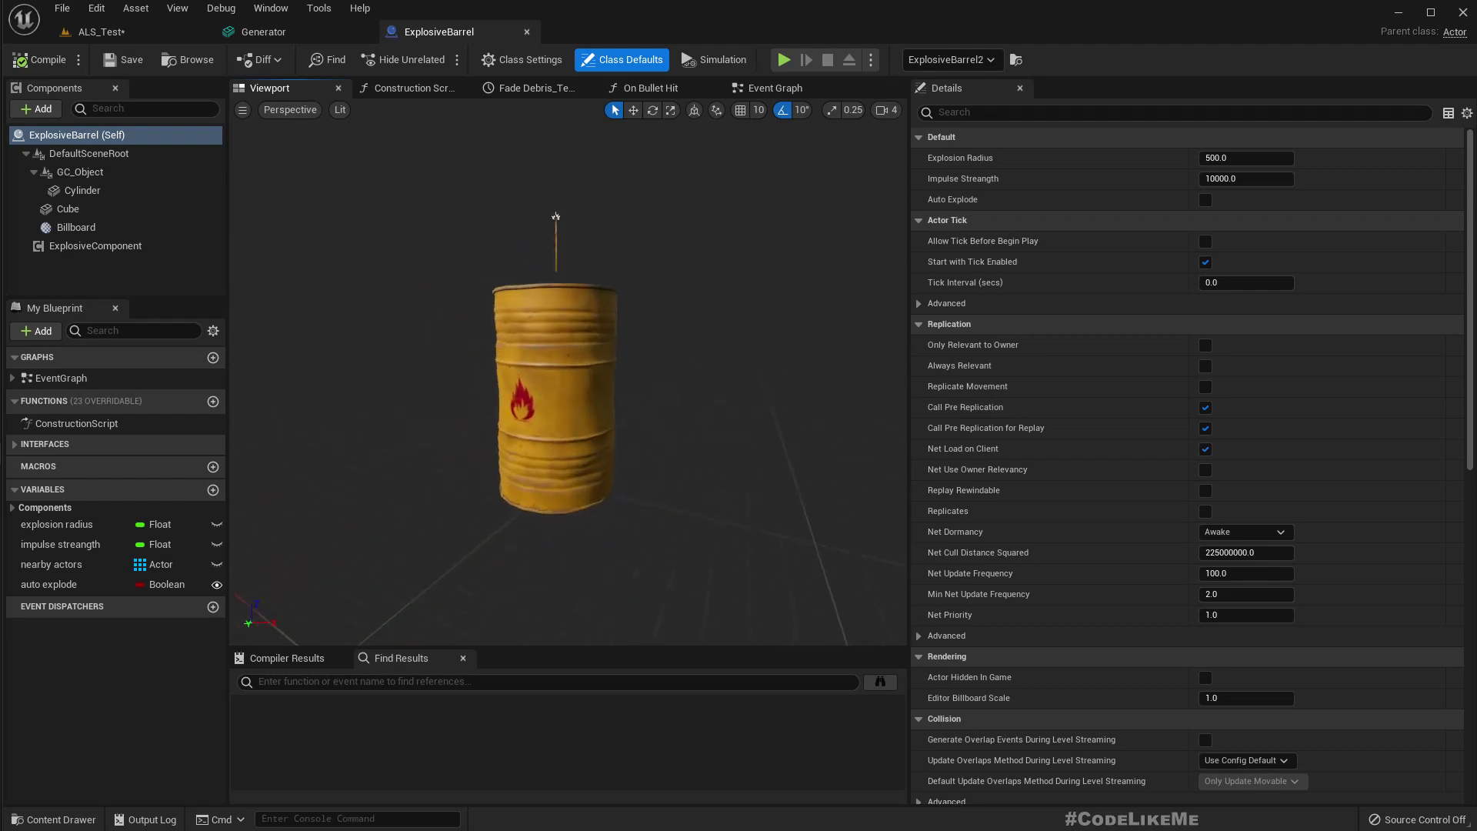
scroll(556, 213, up, 1)
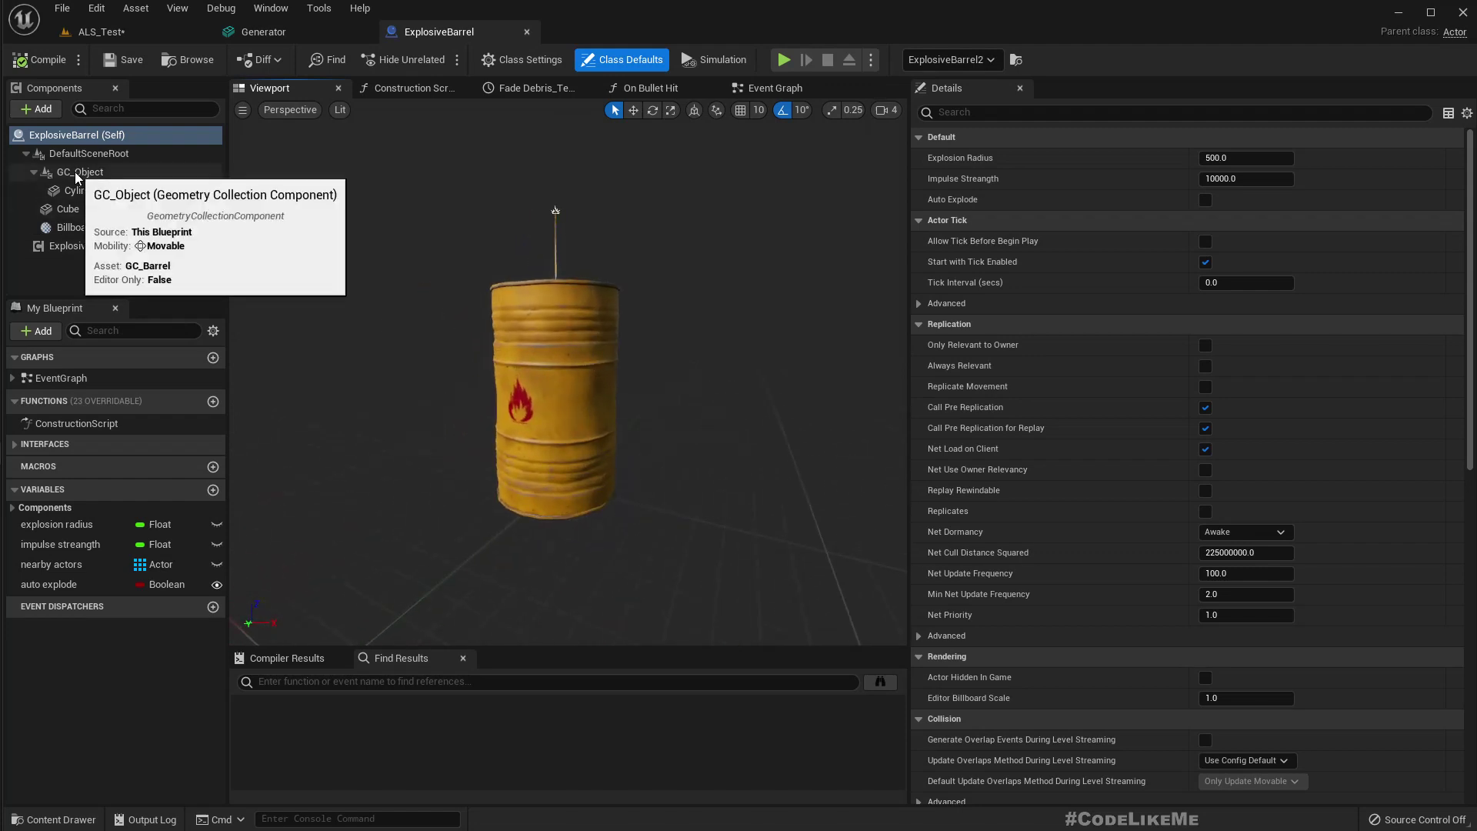
click(171, 175)
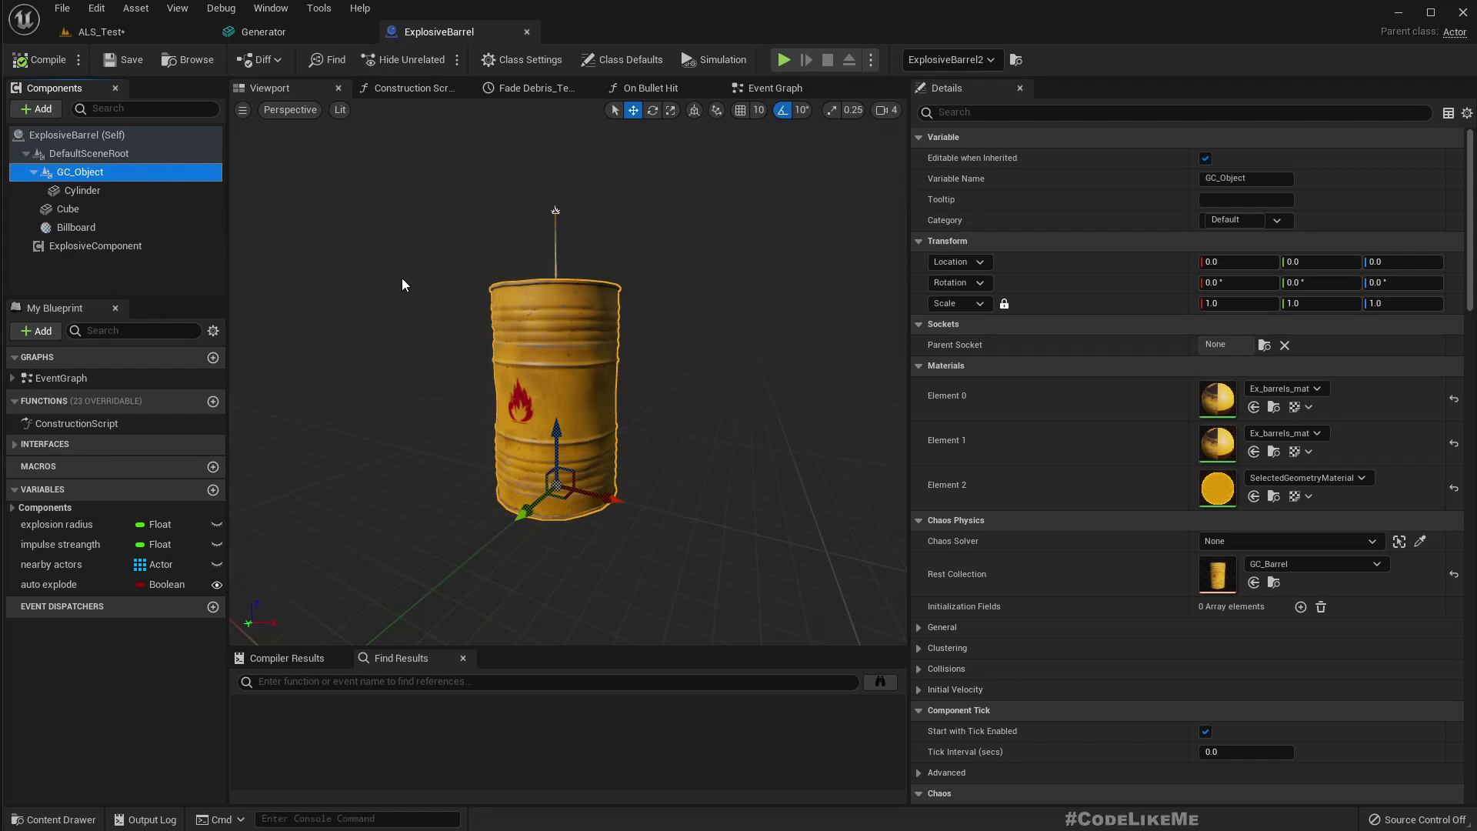
Step: Locate the Generator static mesh in the project's assets and place it in the ALS_Test level at about X -3775, Y -98
click(101, 31)
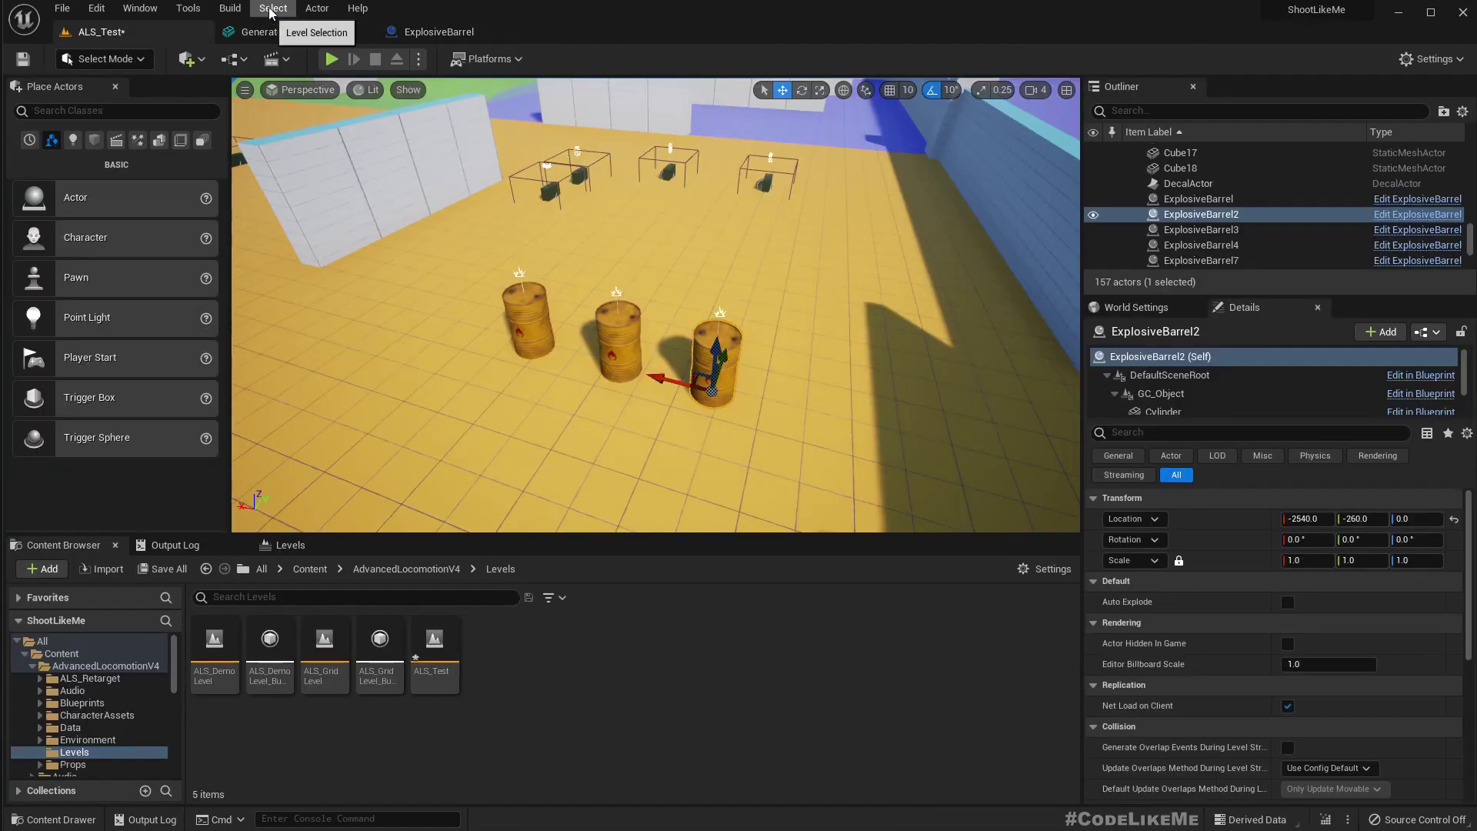
click(267, 35)
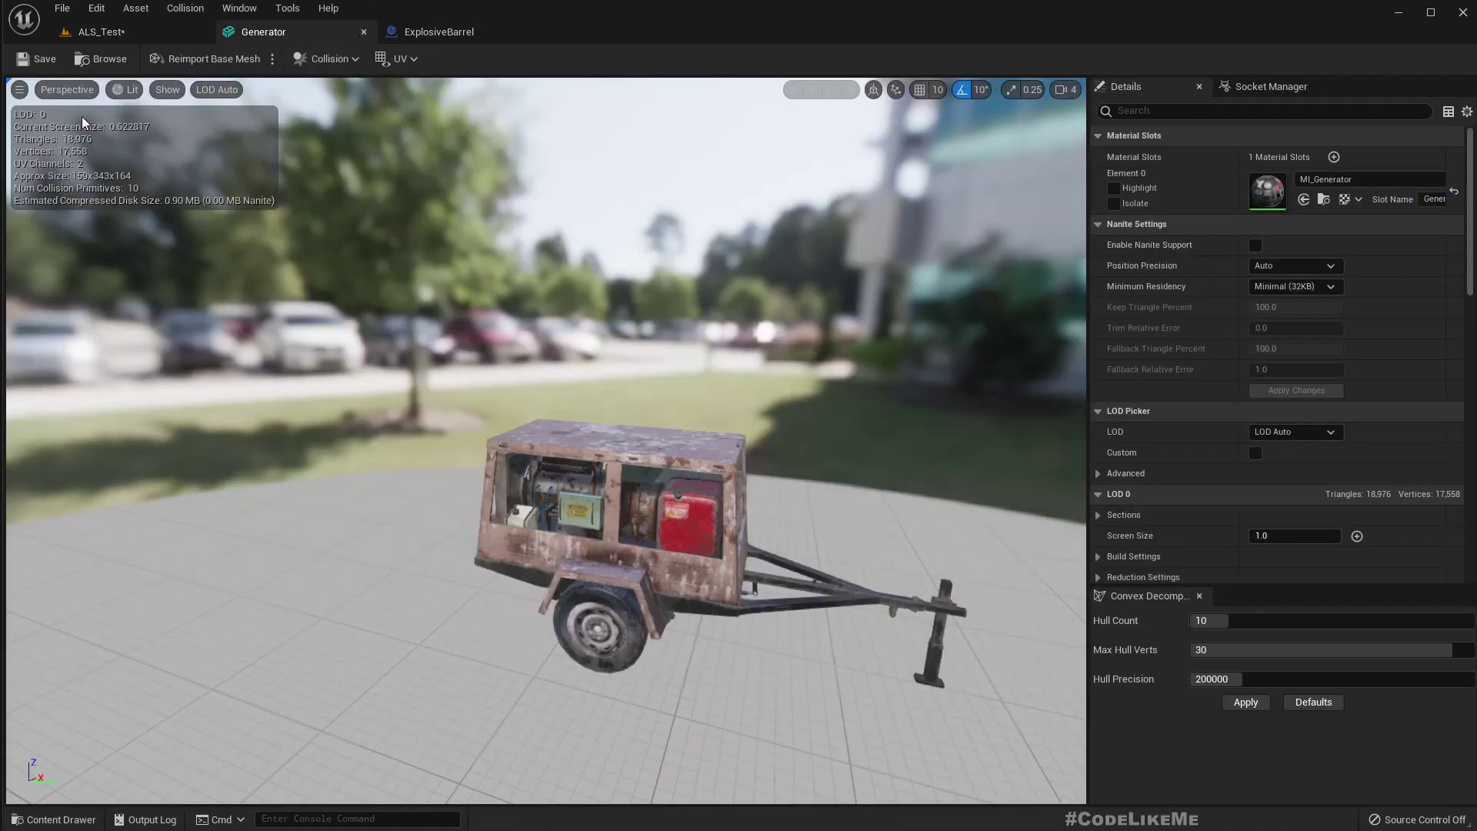
click(100, 60)
right_drag(575, 462, 642, 465)
key(w)
drag(233, 639, 836, 411)
key(d)
right_drag(837, 411, 565, 431)
key(w)
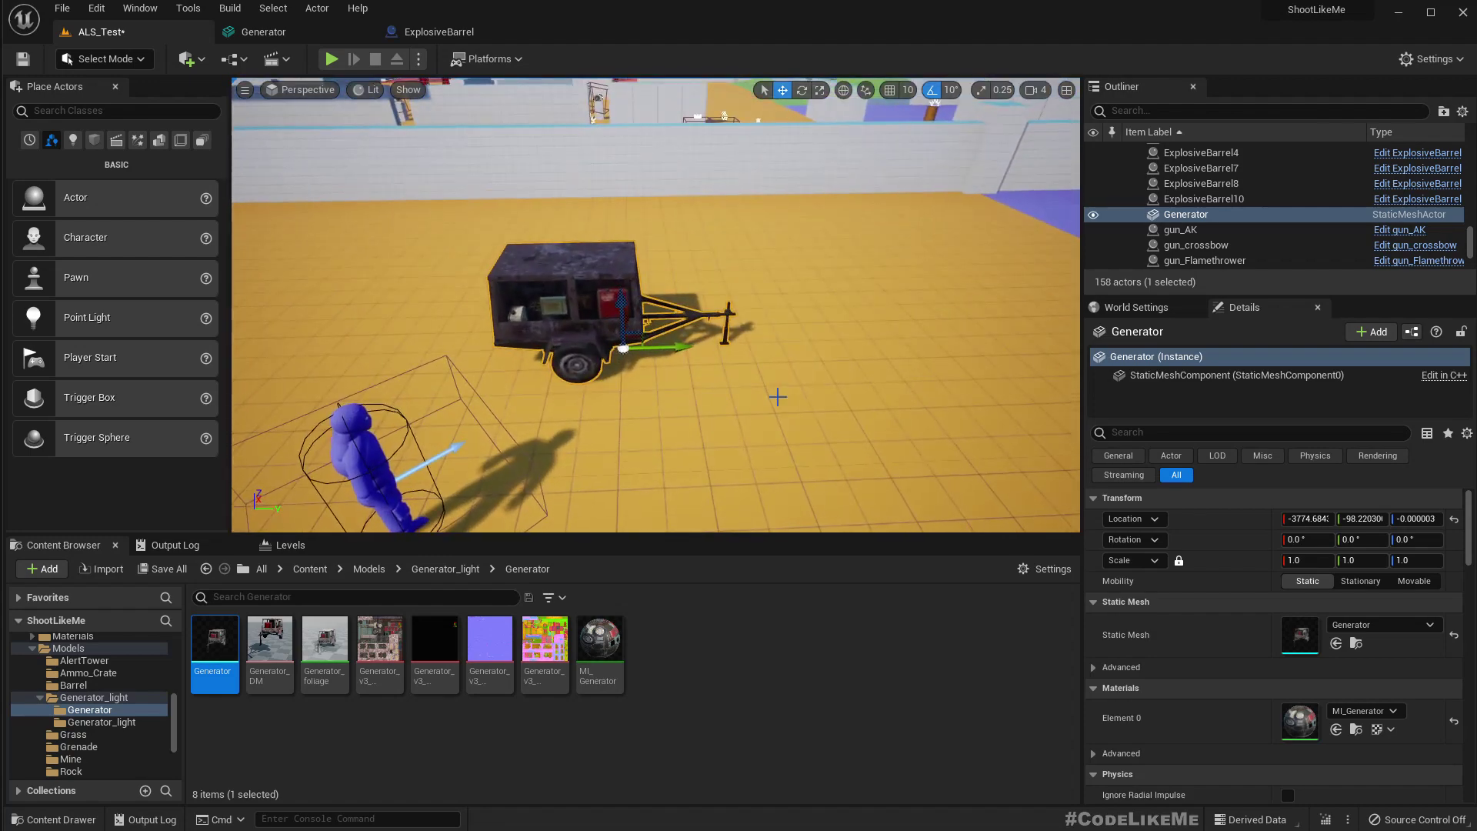
Step: Move the placed generator along the X axis to about -3545, away from the blue character
key(d)
right_drag(778, 395, 668, 474)
key(a)
key(d)
drag(592, 440, 549, 387)
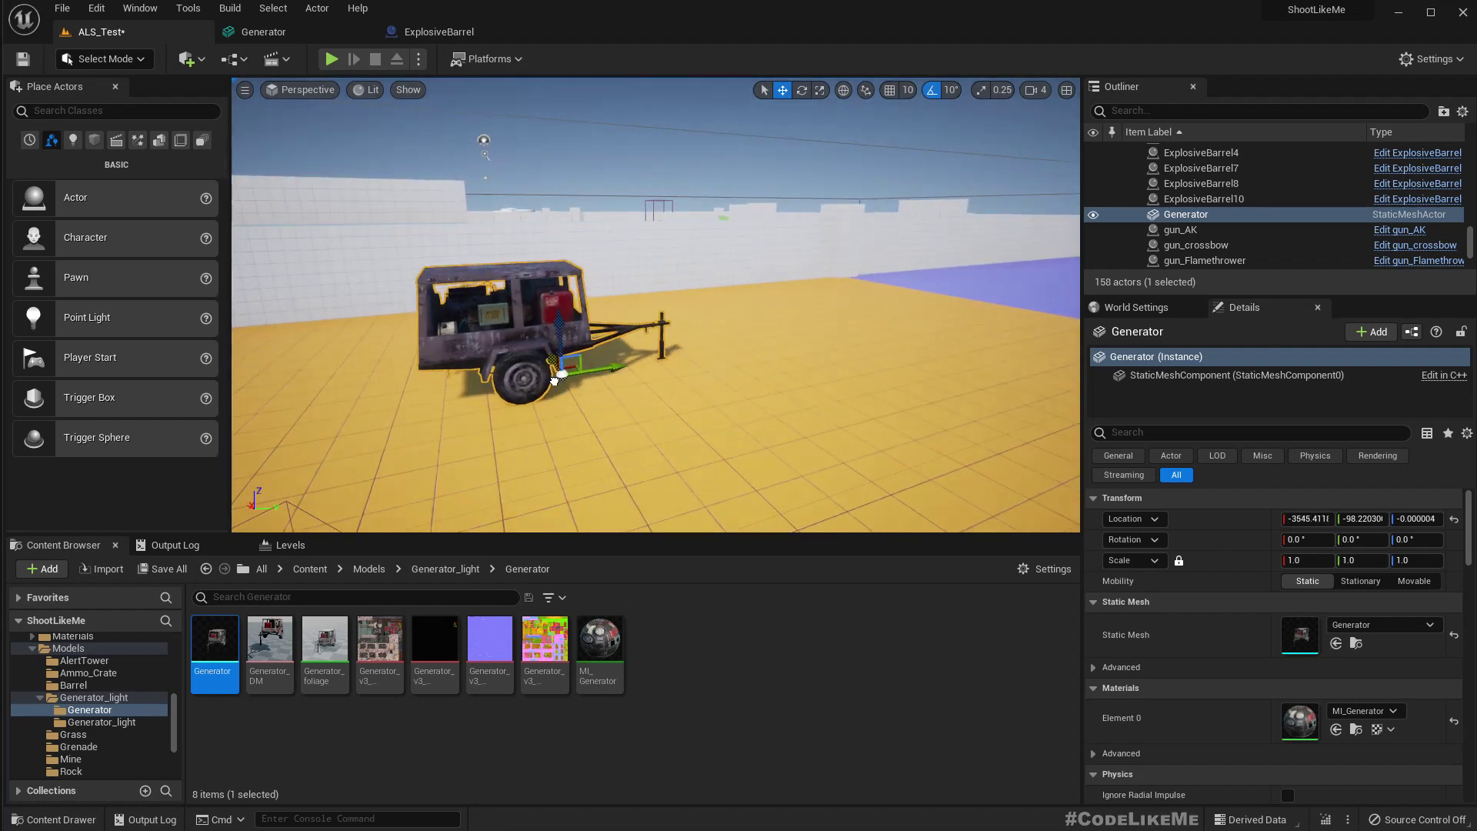
key(d)
mouse_move(755, 467)
right_down()
mouse_move(692, 453)
mouse_move(680, 500)
mouse_move(623, 515)
mouse_move(762, 484)
right_up()
key(w)
key(a)
alt+drag(692, 430, 755, 467)
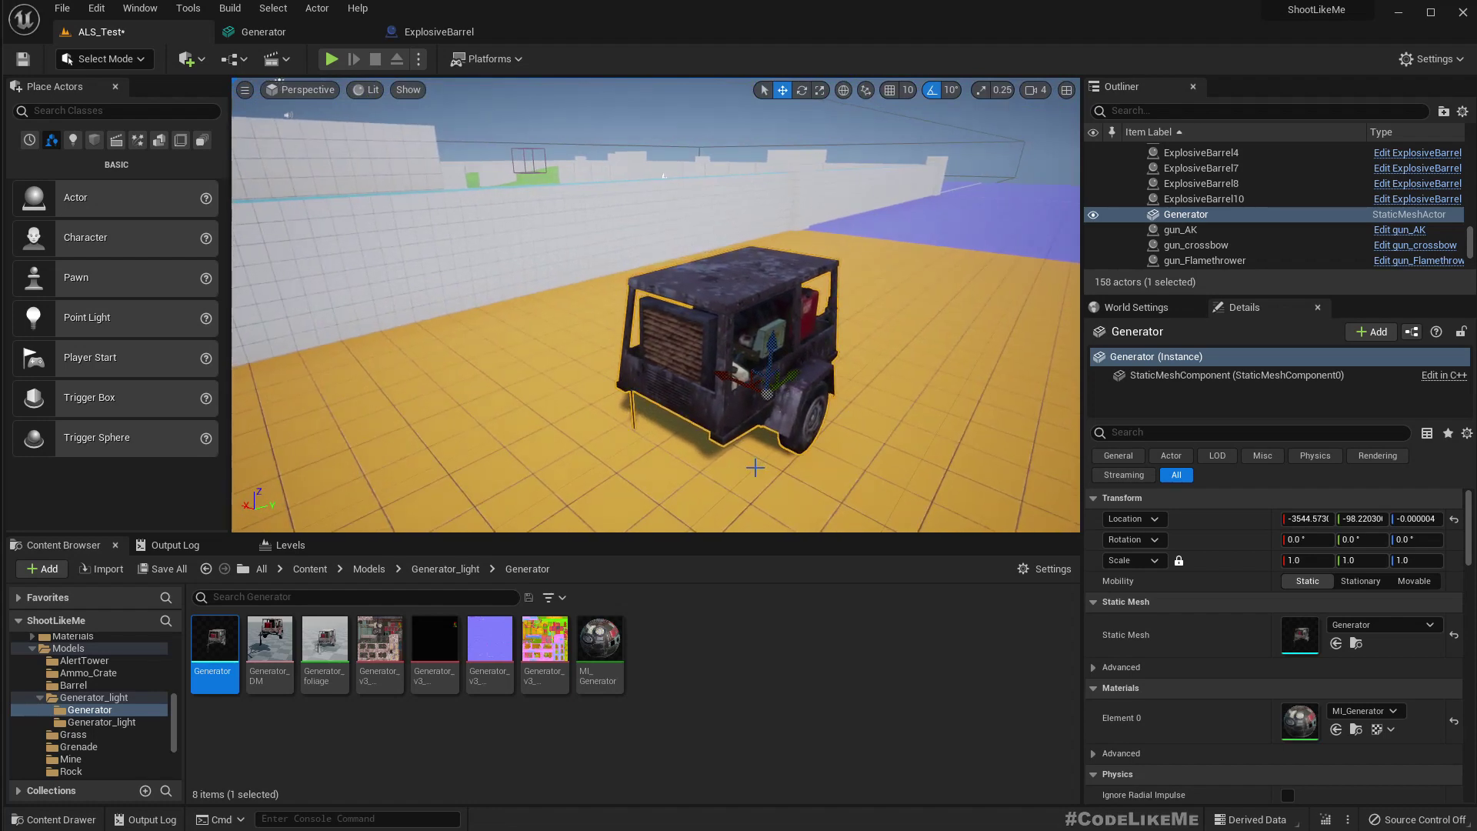
Step: Switch the editor to Fracture mode with the generator selected and display the fracture view settings
click(112, 61)
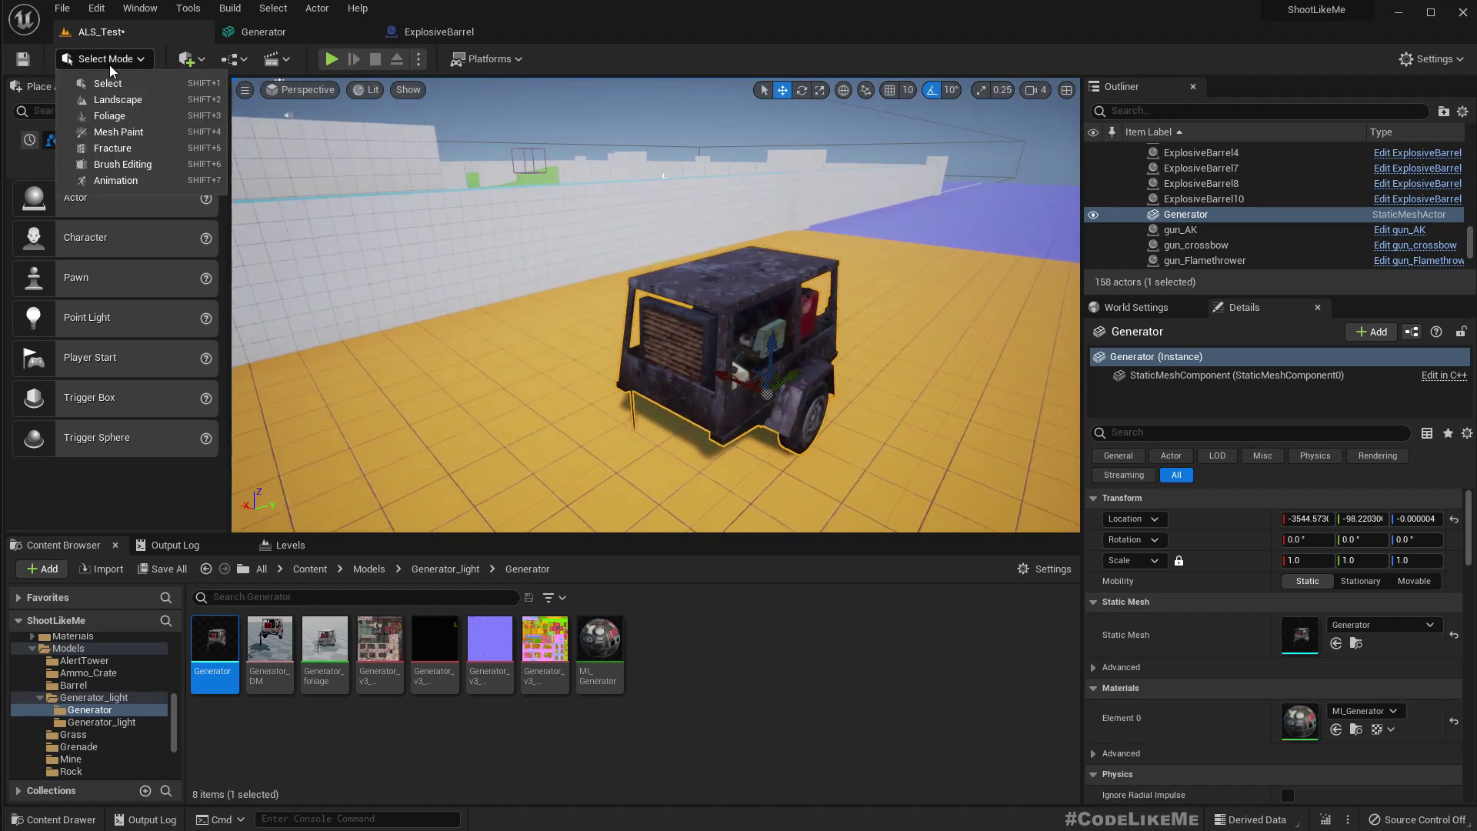
click(115, 154)
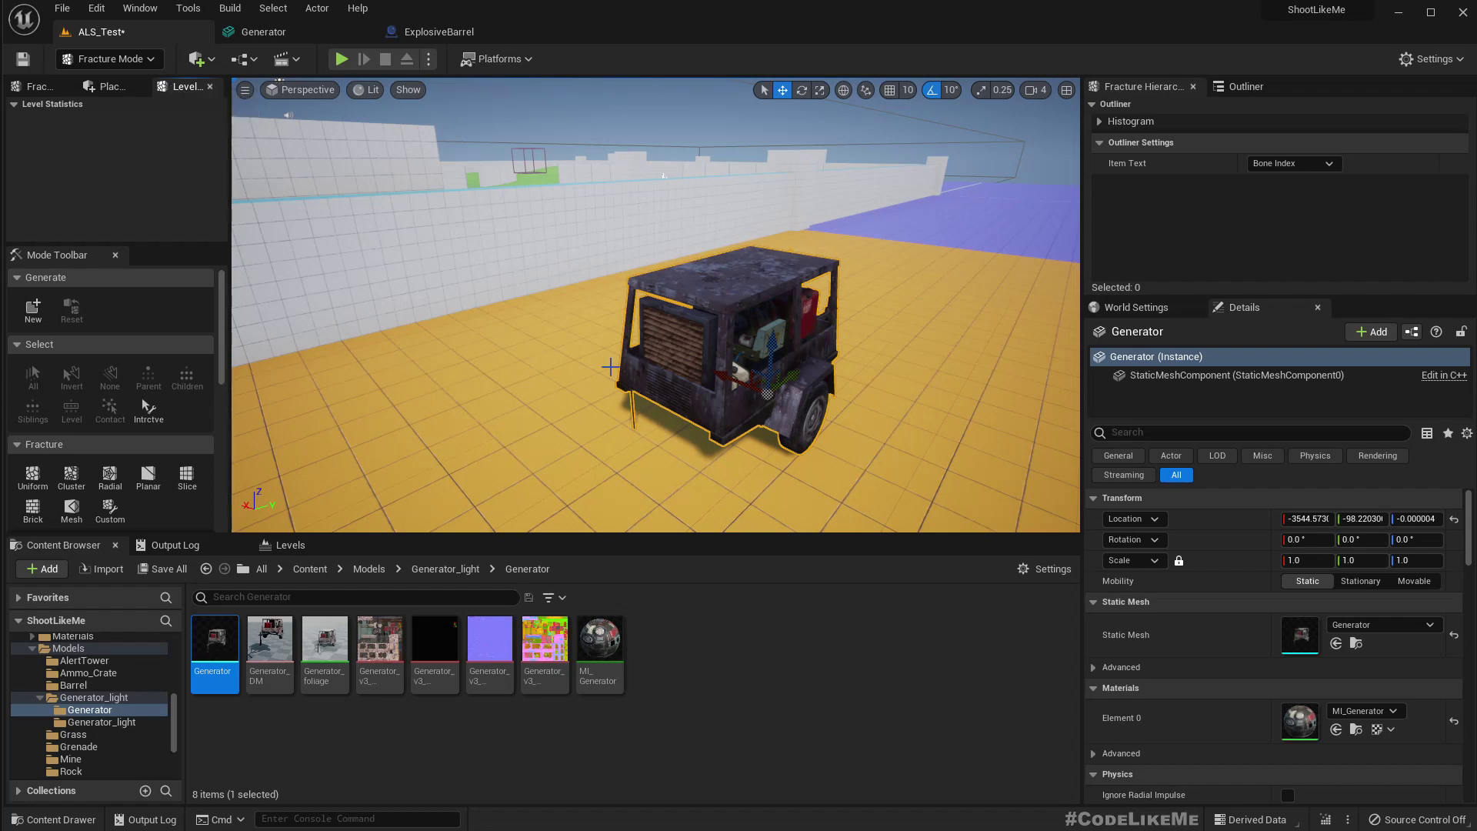
key(d)
right_drag(715, 377, 638, 366)
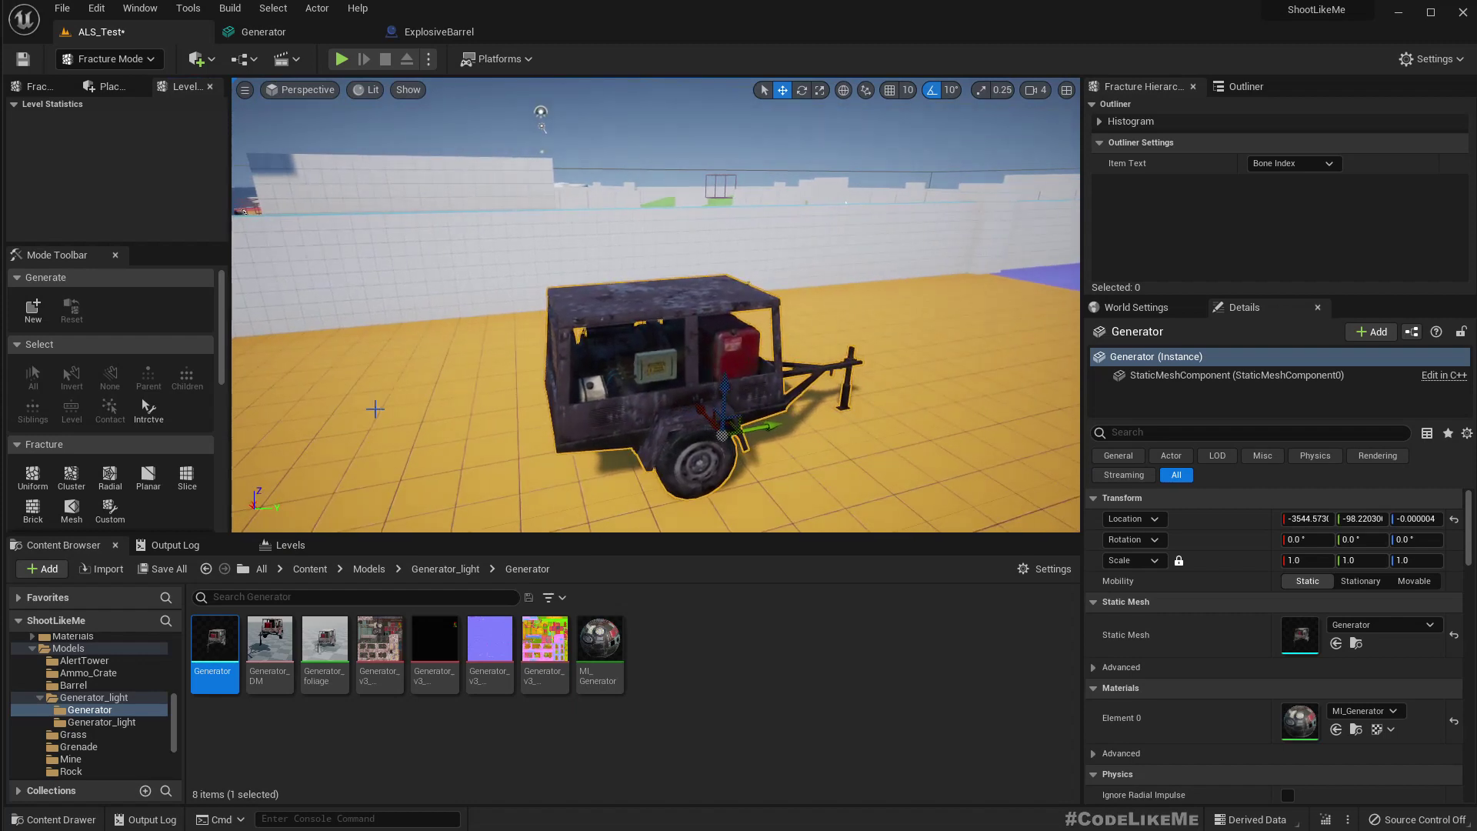
click(36, 86)
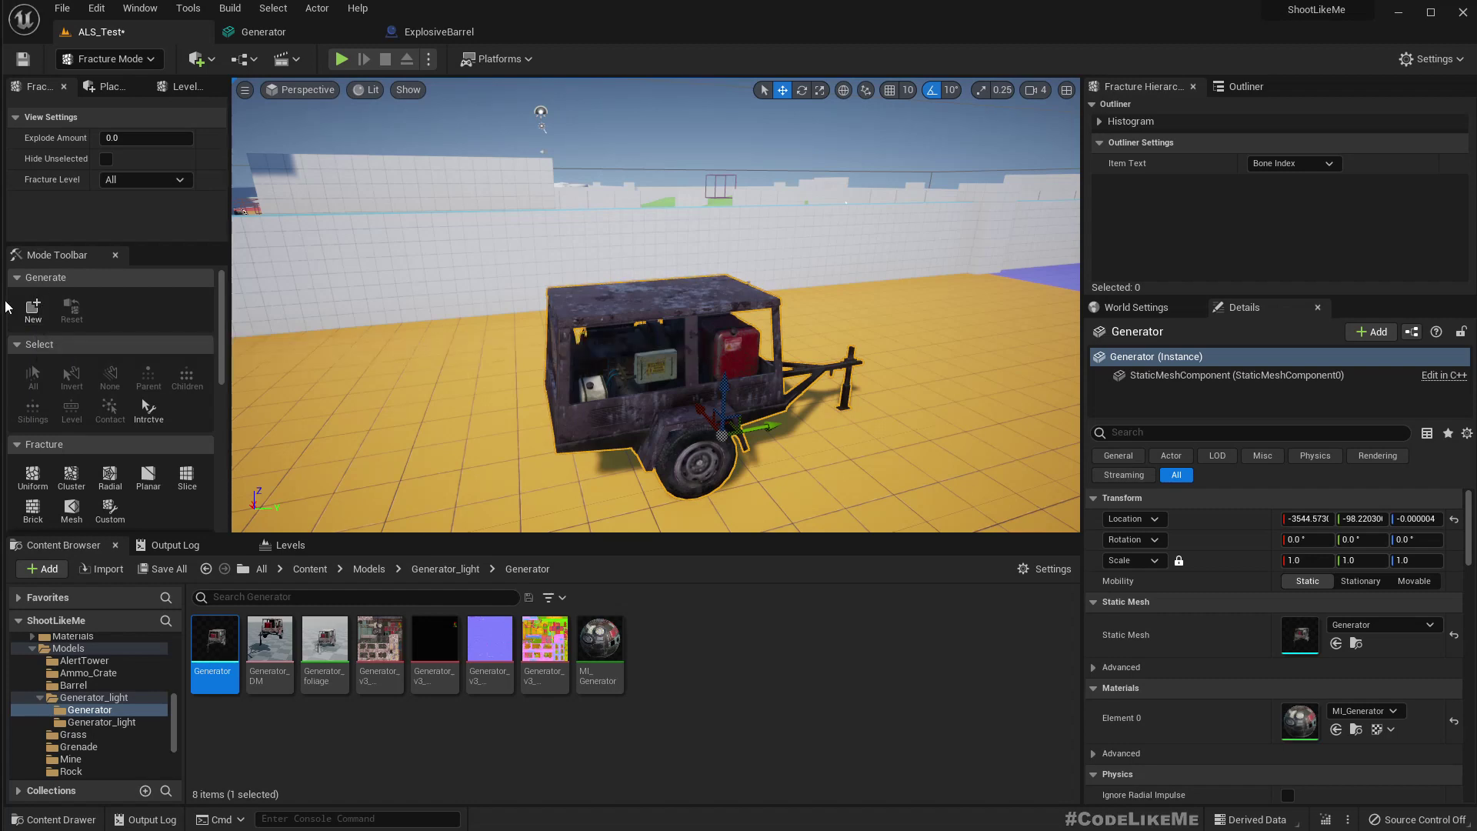
Step: Start a new geometry collection from the generator, with Models/Generator_light/Generator as its folder and Generator_GC as its name
click(33, 307)
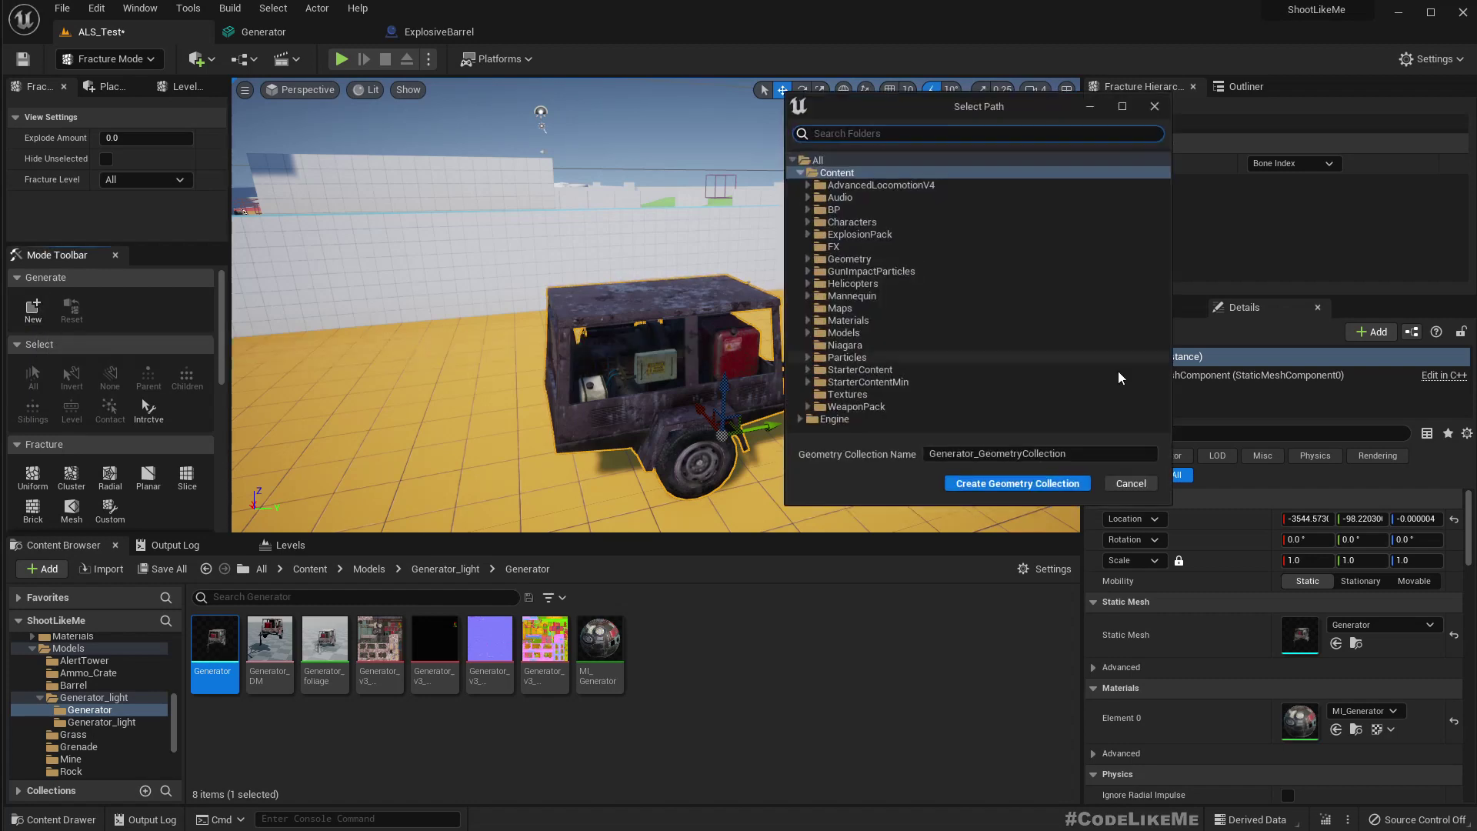
click(807, 332)
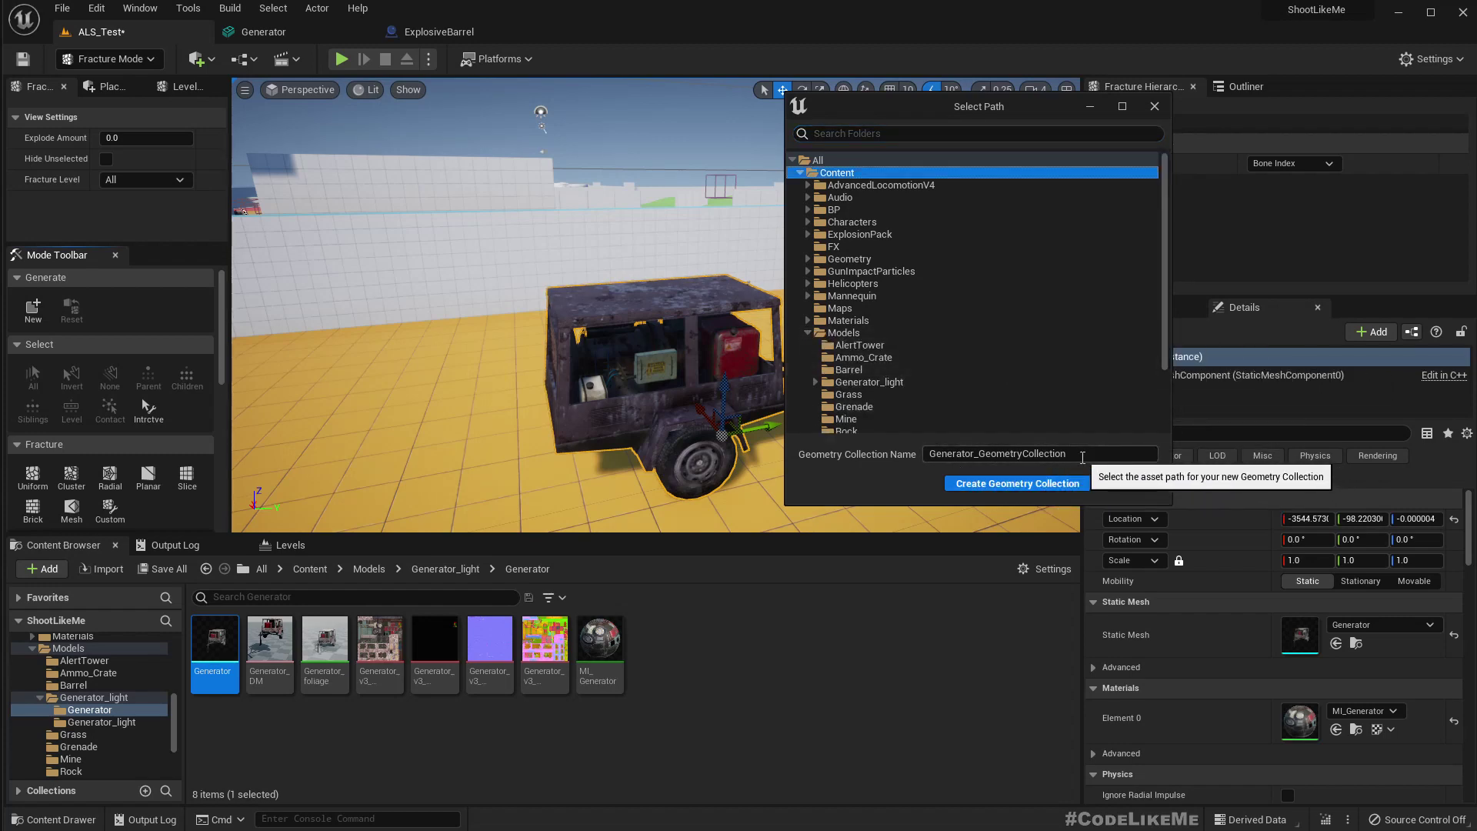
scroll(818, 334, down, 2)
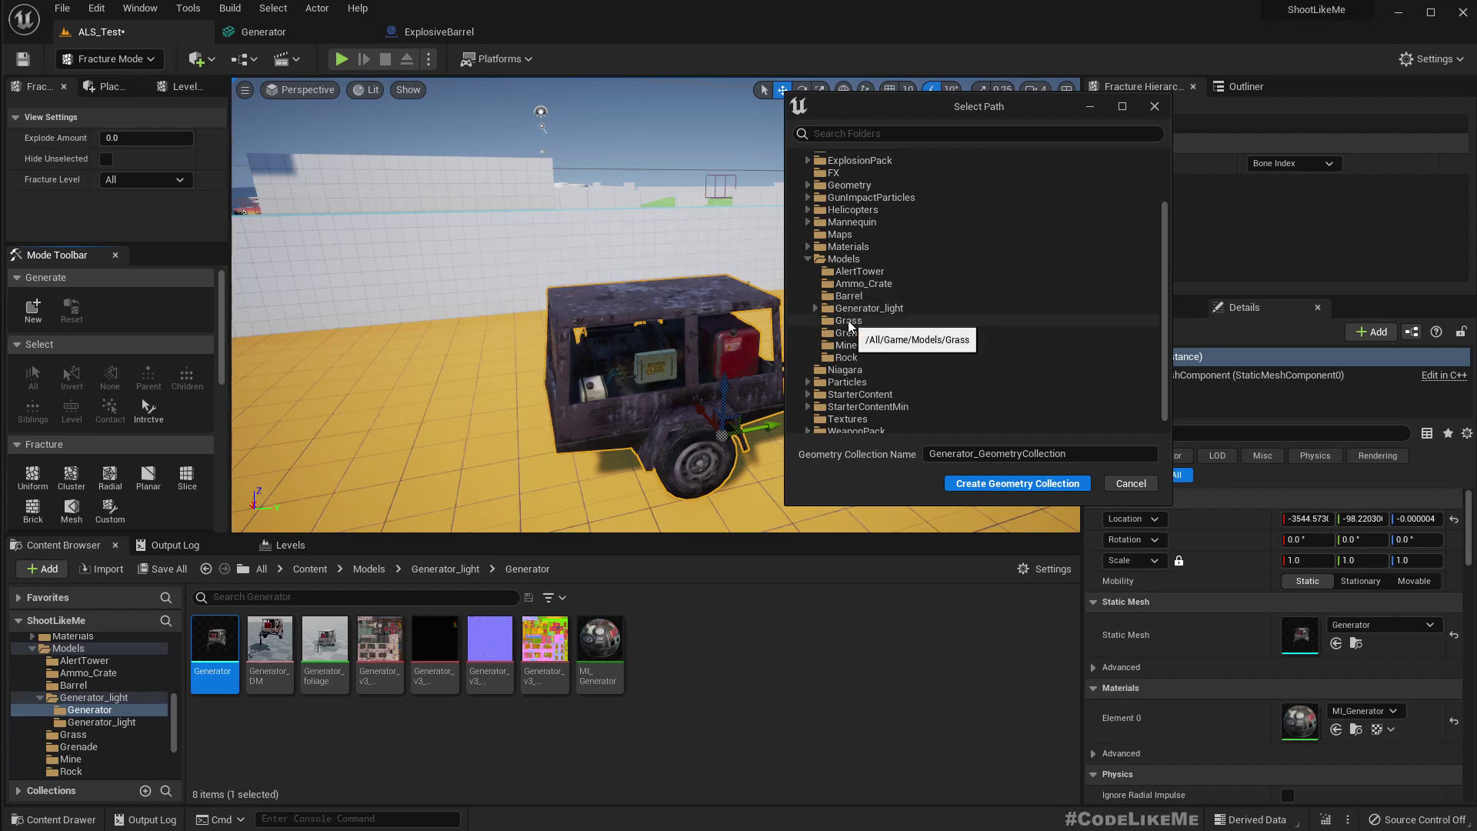
click(815, 308)
click(863, 320)
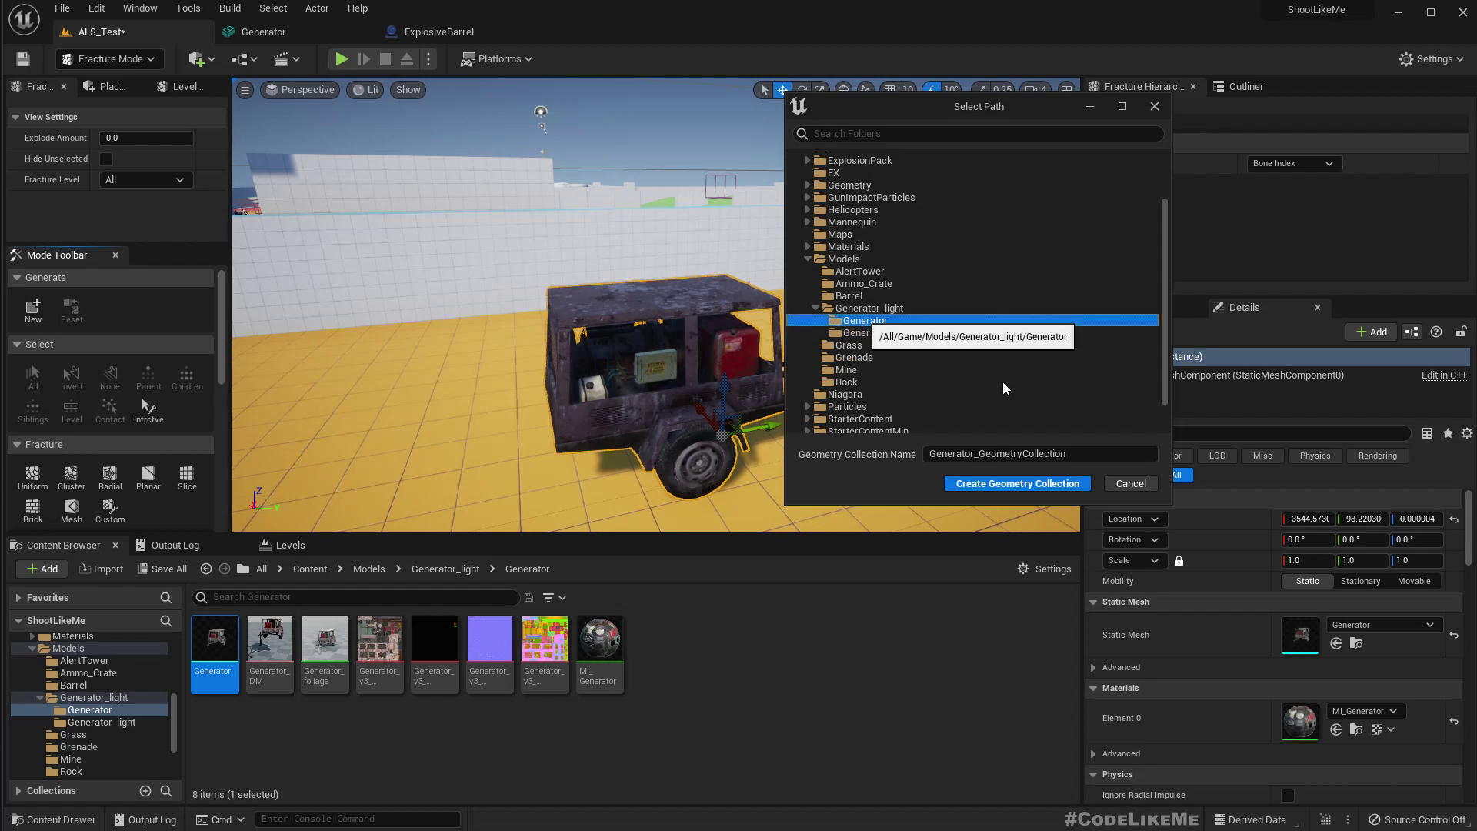
drag(1069, 453, 978, 453)
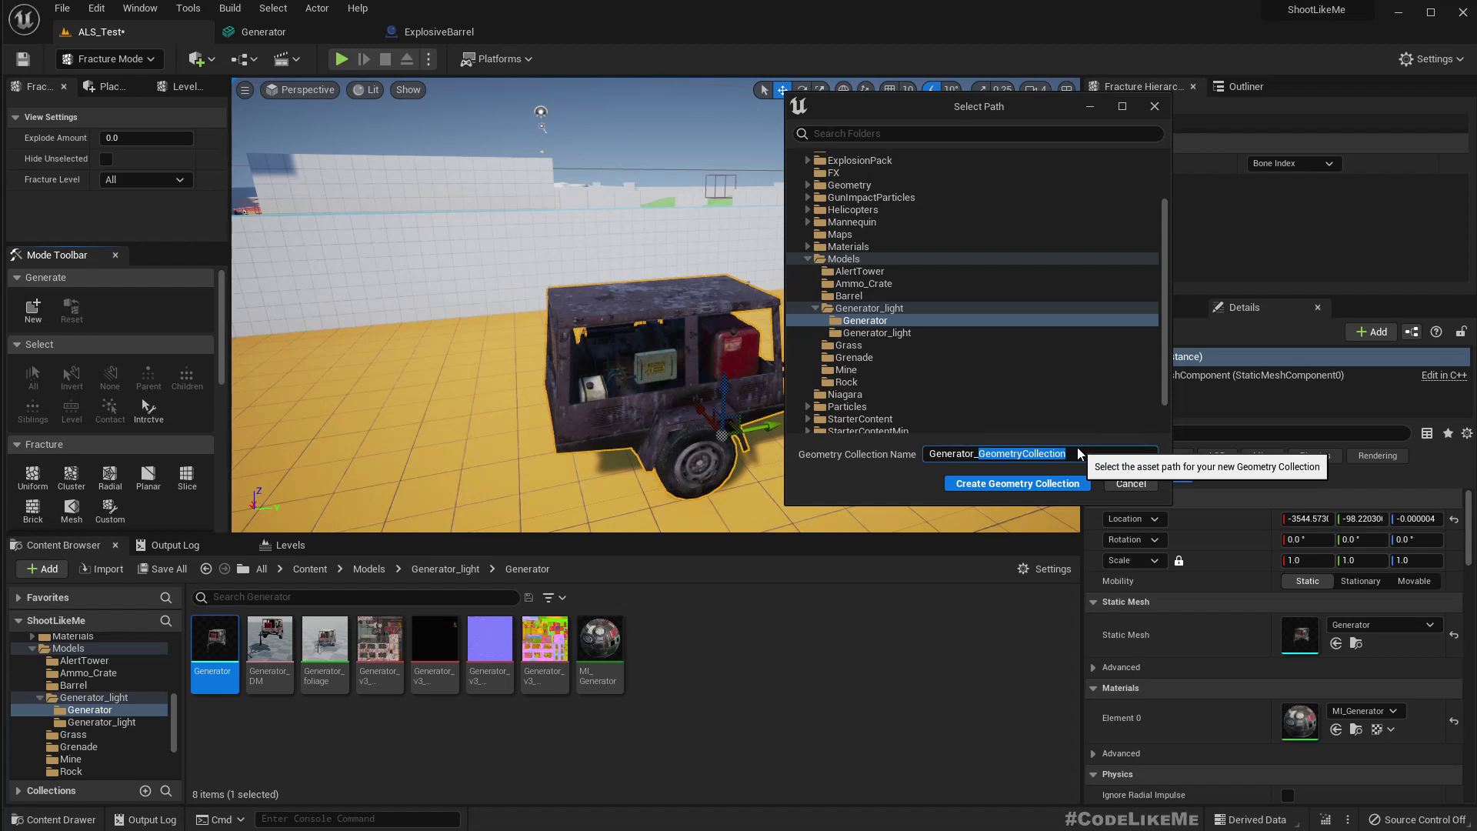
text(Generator_GC)
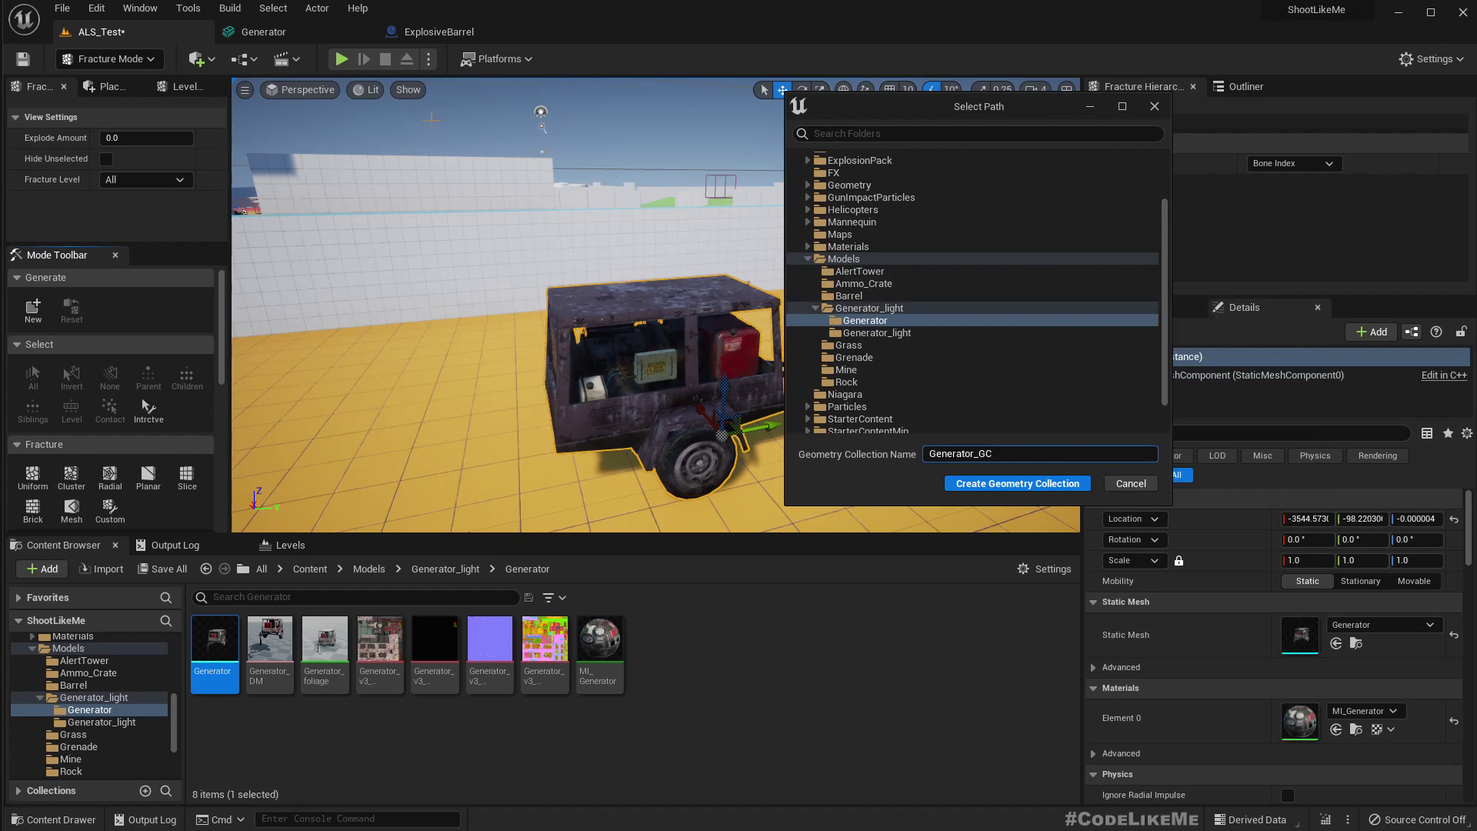
Step: Check the ExplosiveBarrel blueprint's collection naming, rename the new geometry collection GC_Generator, and create it
click(259, 34)
click(429, 36)
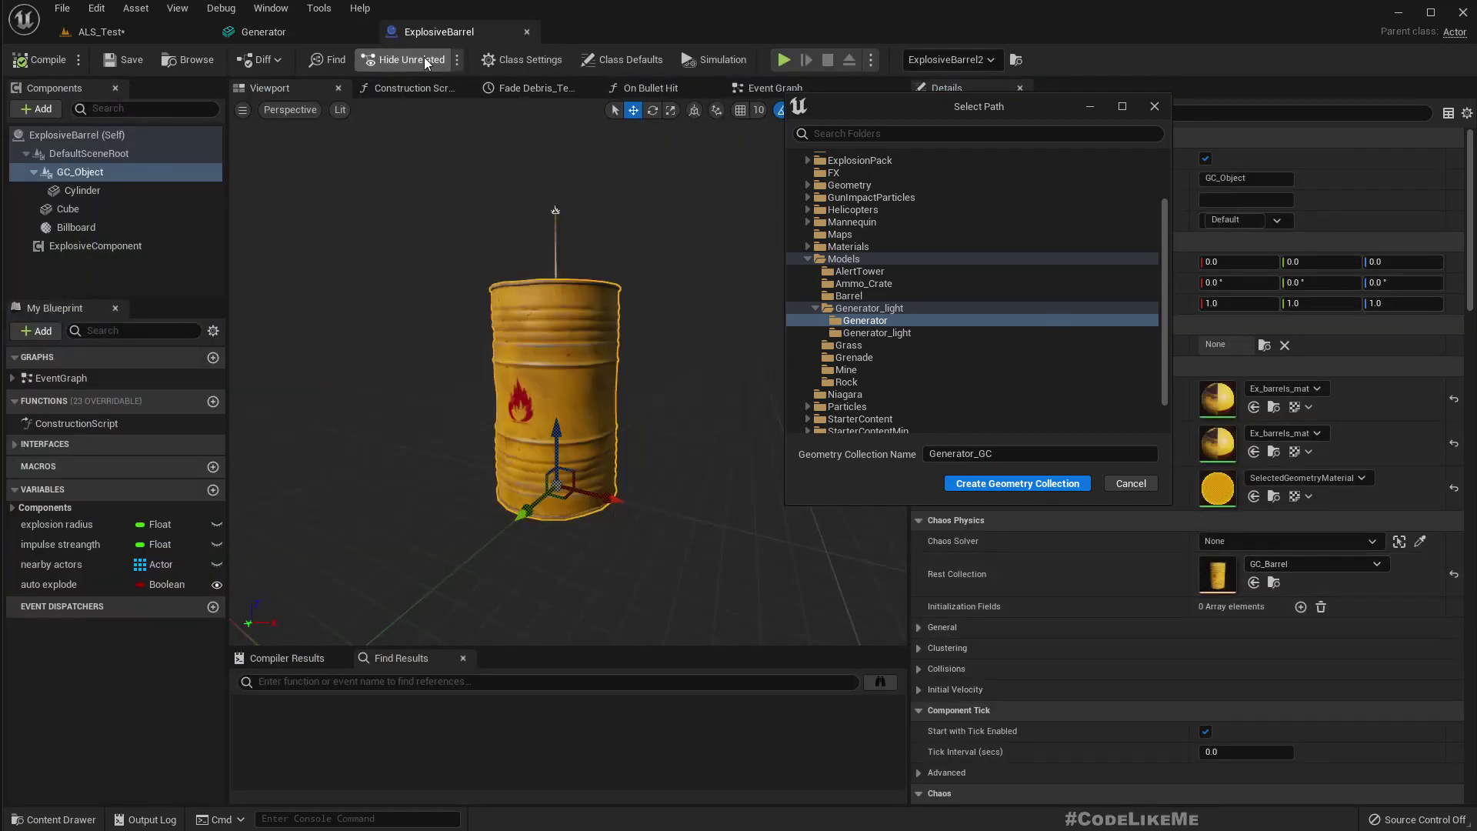
click(129, 31)
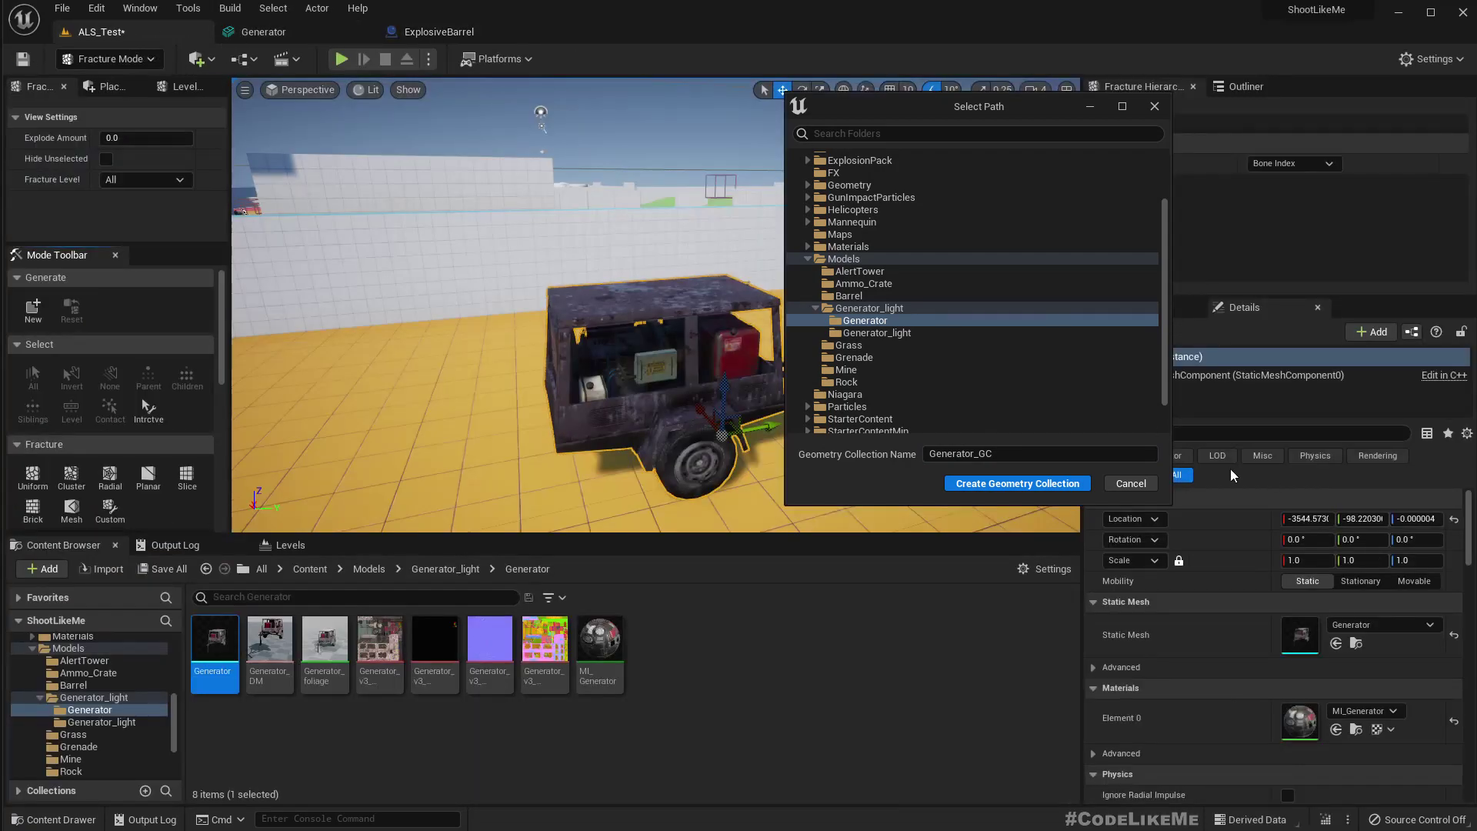
click(1036, 456)
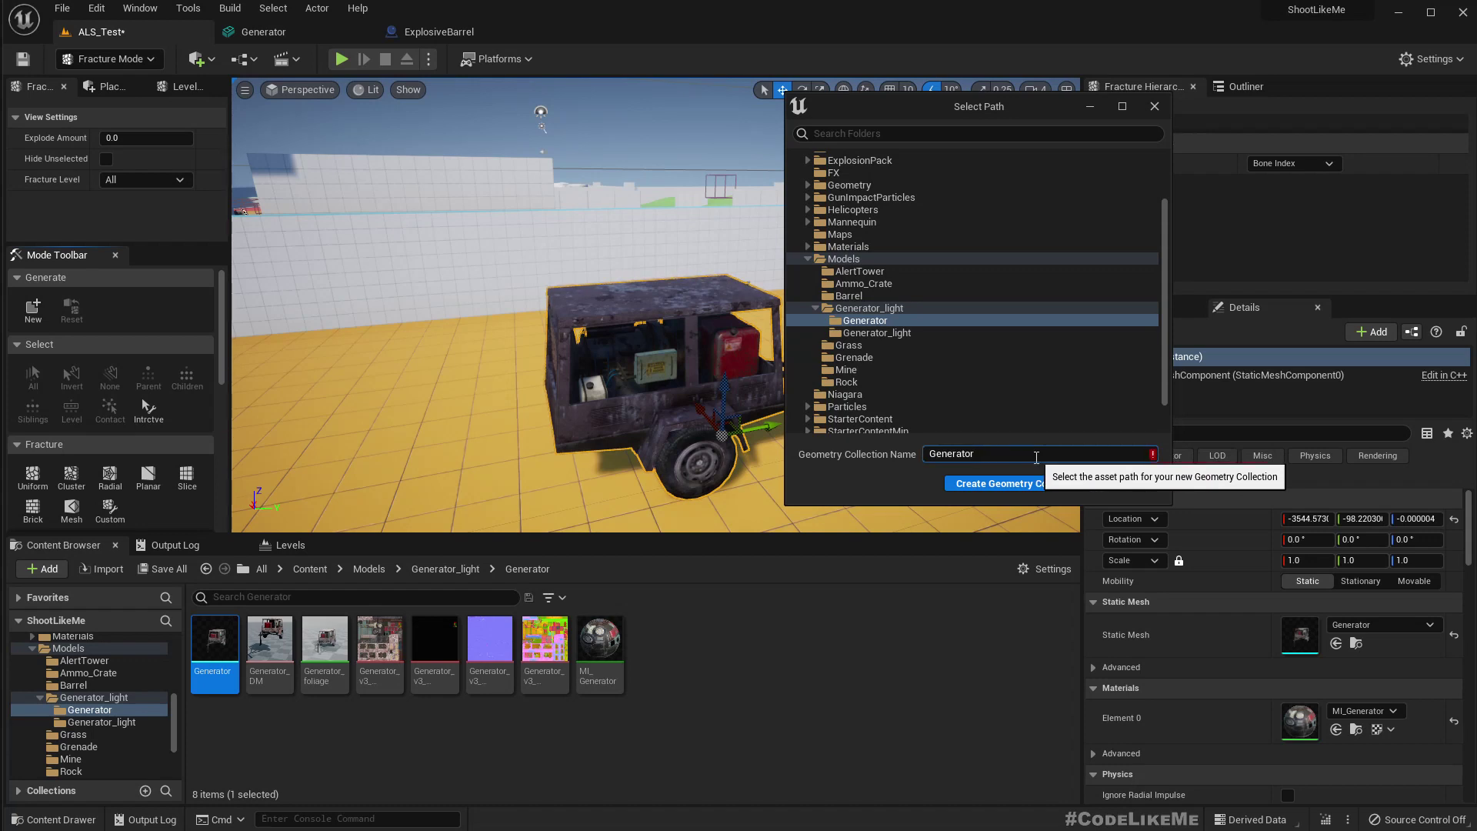
text(GC_)
click(979, 485)
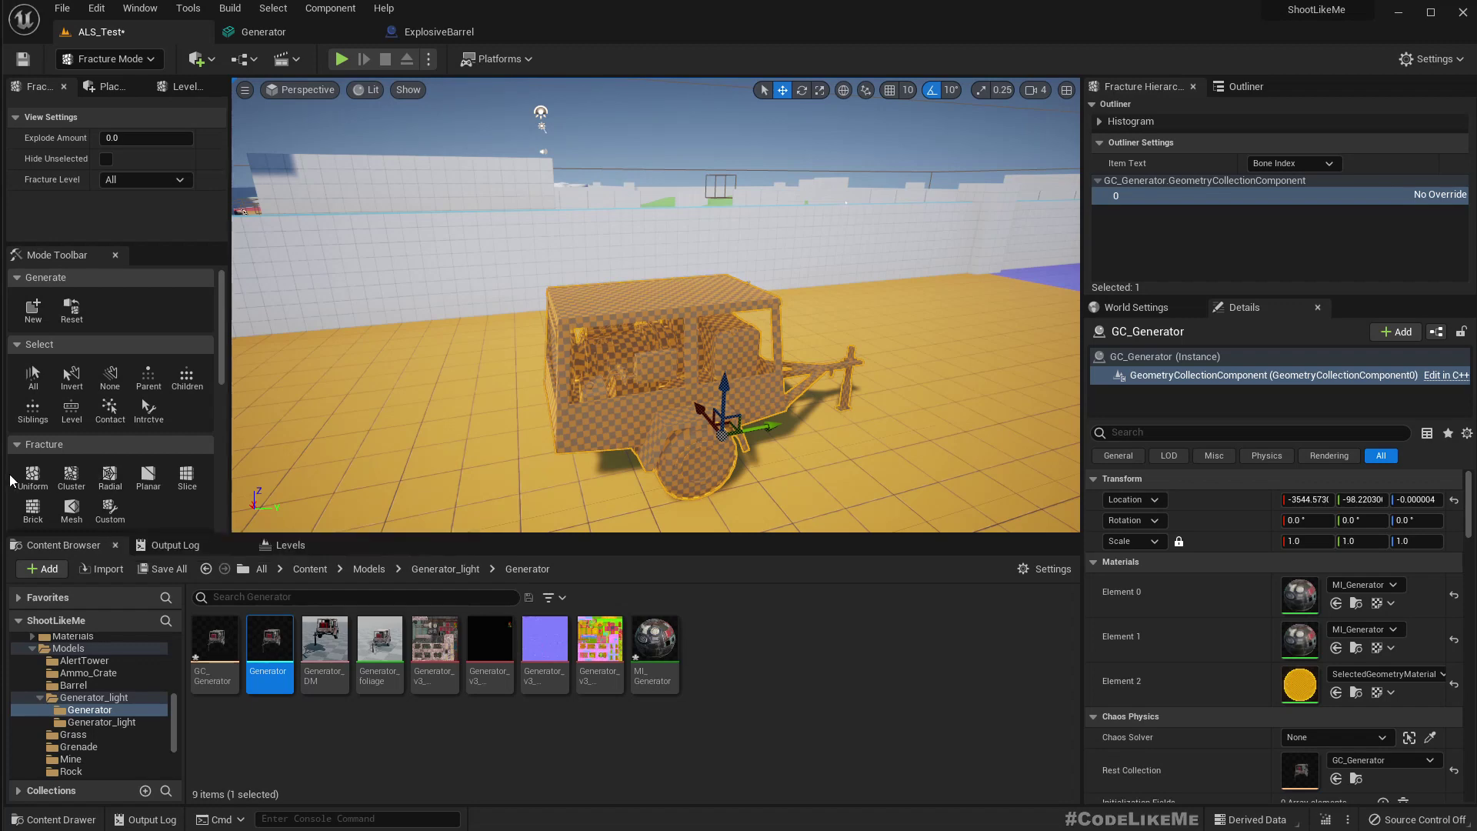
Step: Fracture the generator's geometry collection with the Radial method and set the explode amount to about 0.29
click(112, 477)
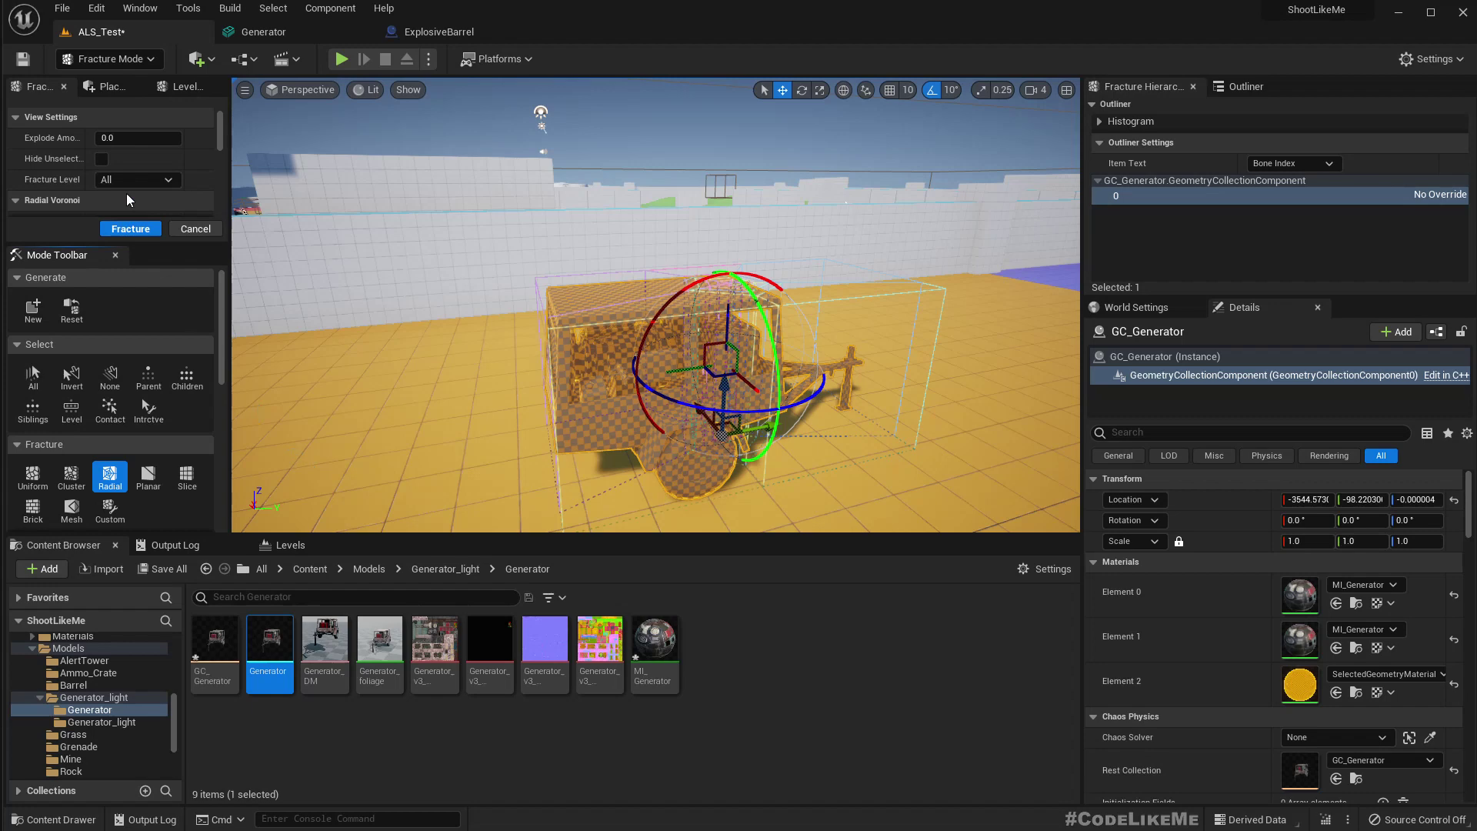
drag(146, 137, 154, 138)
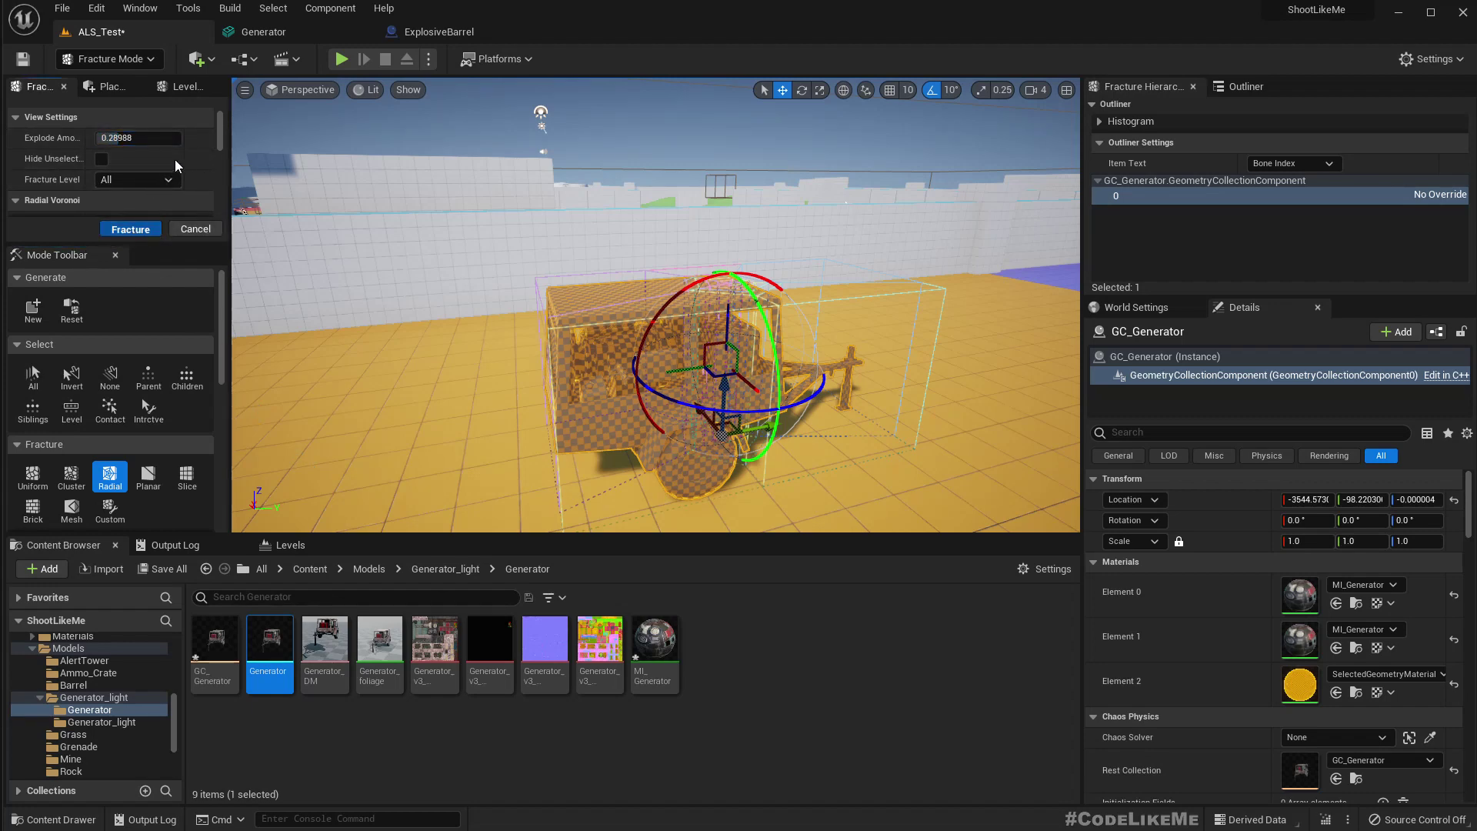
scroll(173, 155, down, 1)
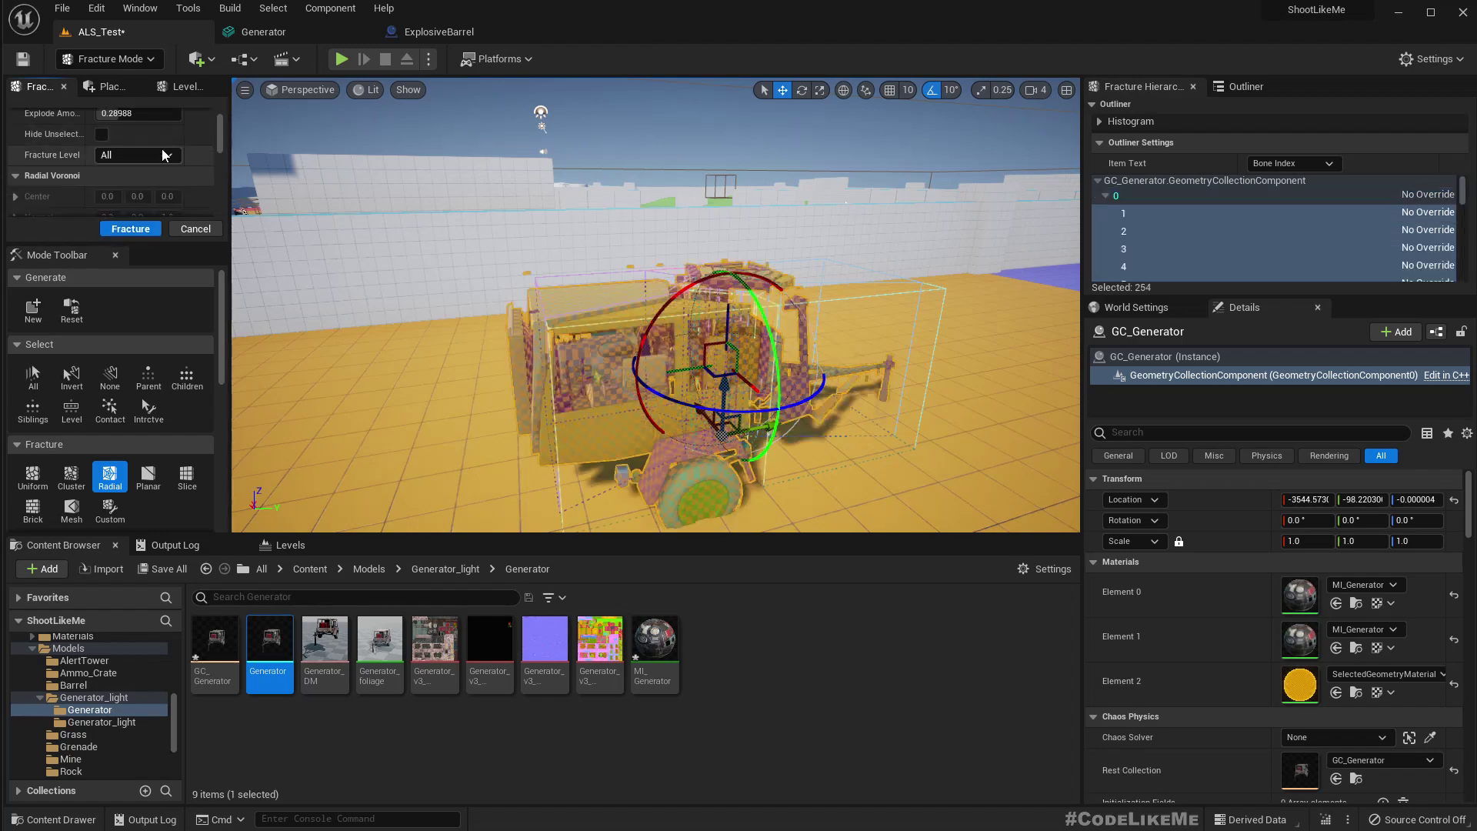
scroll(164, 154, up, 1)
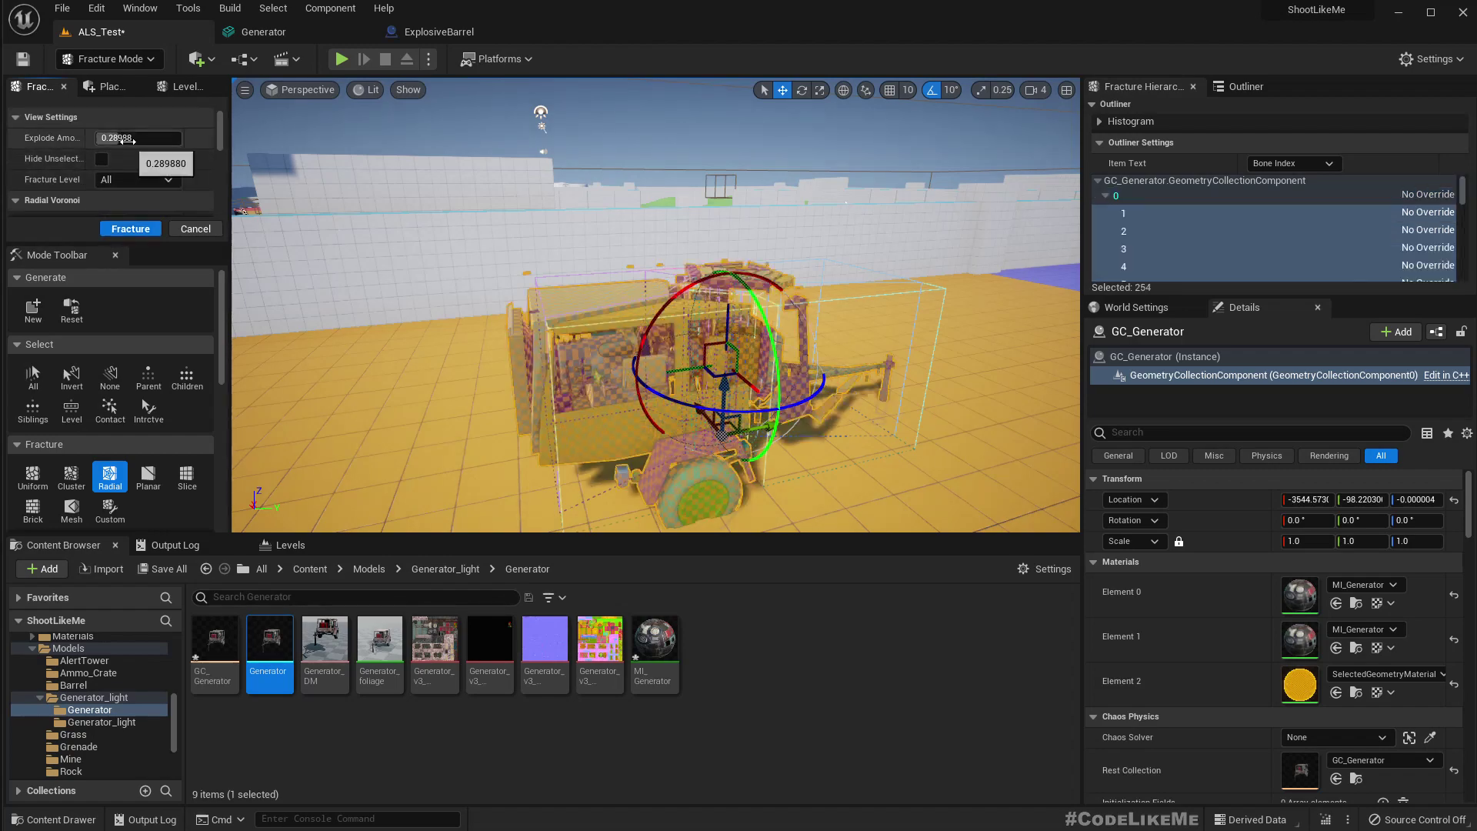
Step: Spread the fractured pieces with an explode amount of 1.0 to inspect them from several sides, and reset the amount to 0.0
drag(127, 139, 185, 139)
alt+drag(532, 245, 362, 292)
right_drag(532, 244, 354, 235)
right_drag(646, 305, 639, 305)
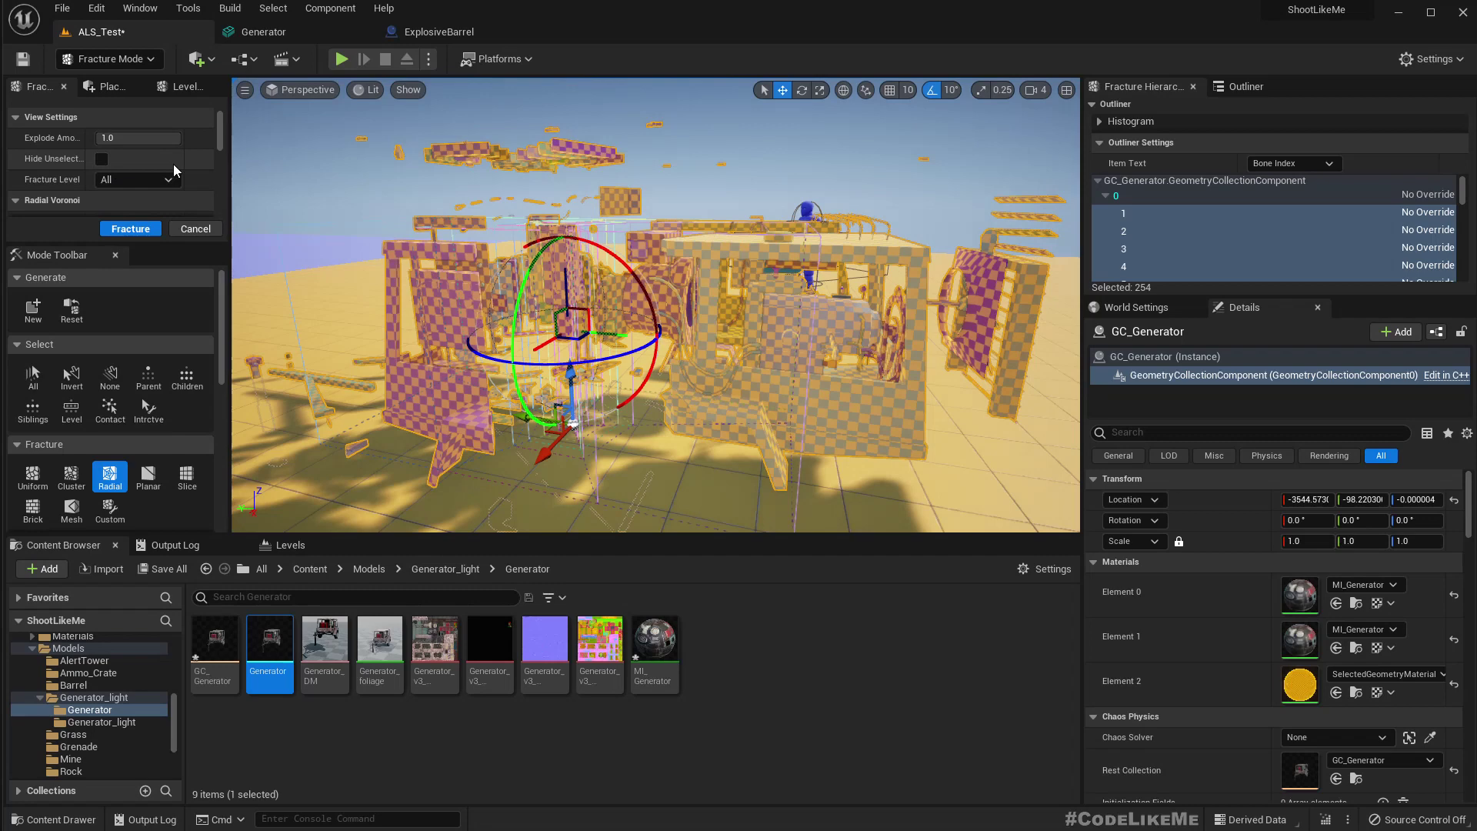
drag(123, 140, 38, 140)
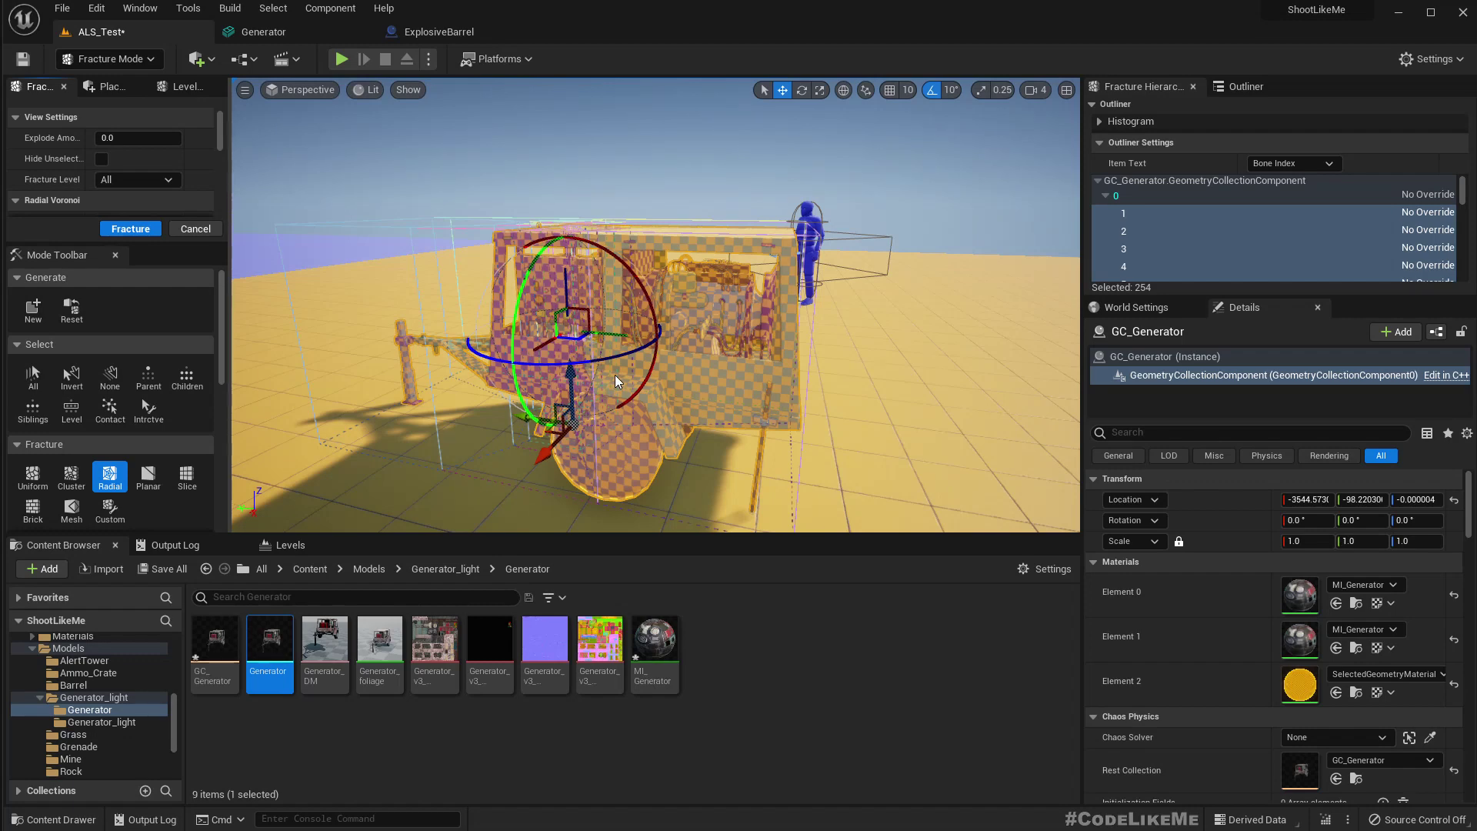
key(f)
key(d)
right_drag(845, 399, 692, 367)
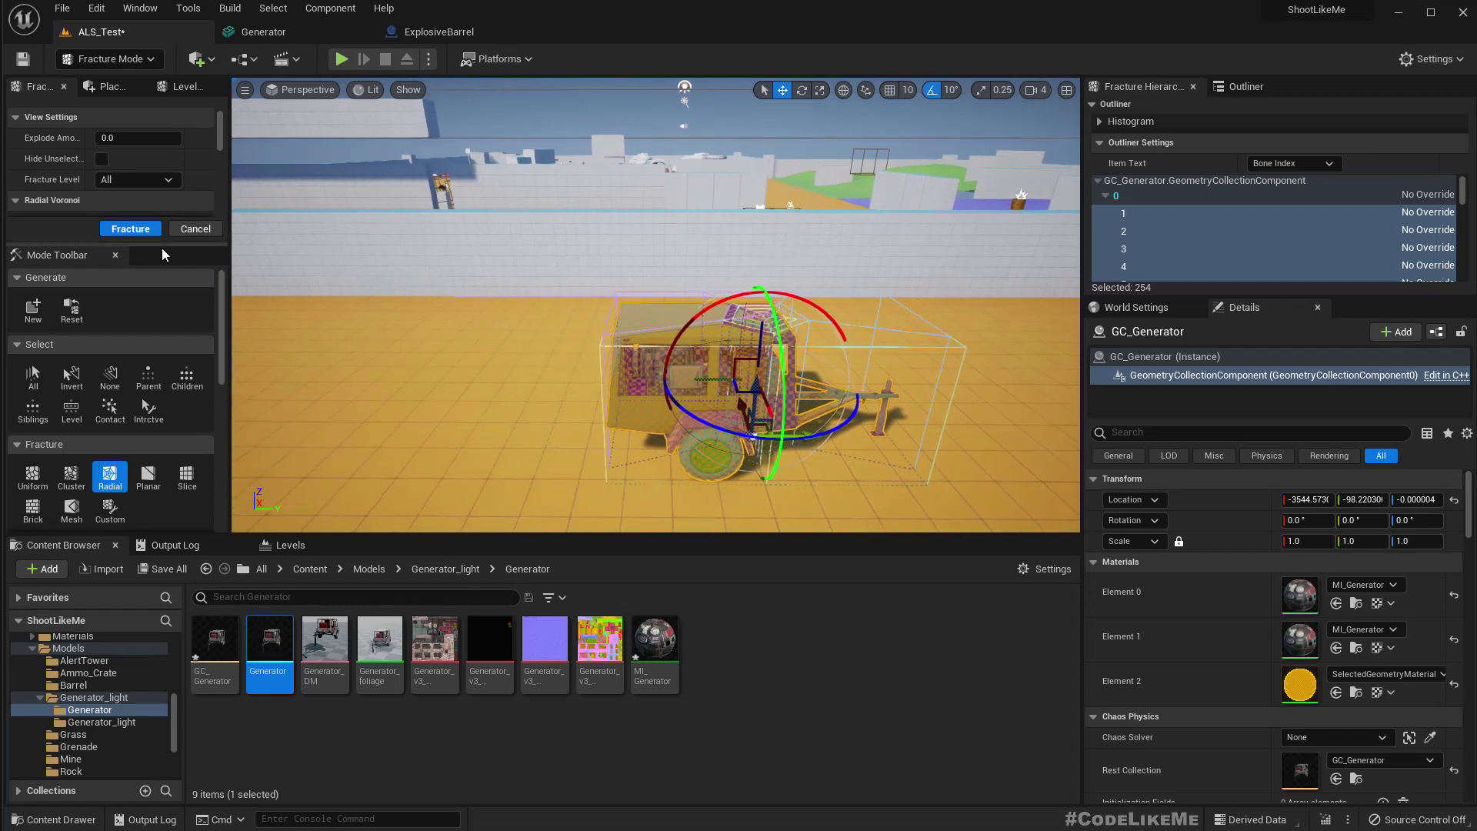
Step: Return the editor to Select mode and move the fractured generator along the Y axis to about -296
click(95, 58)
click(105, 82)
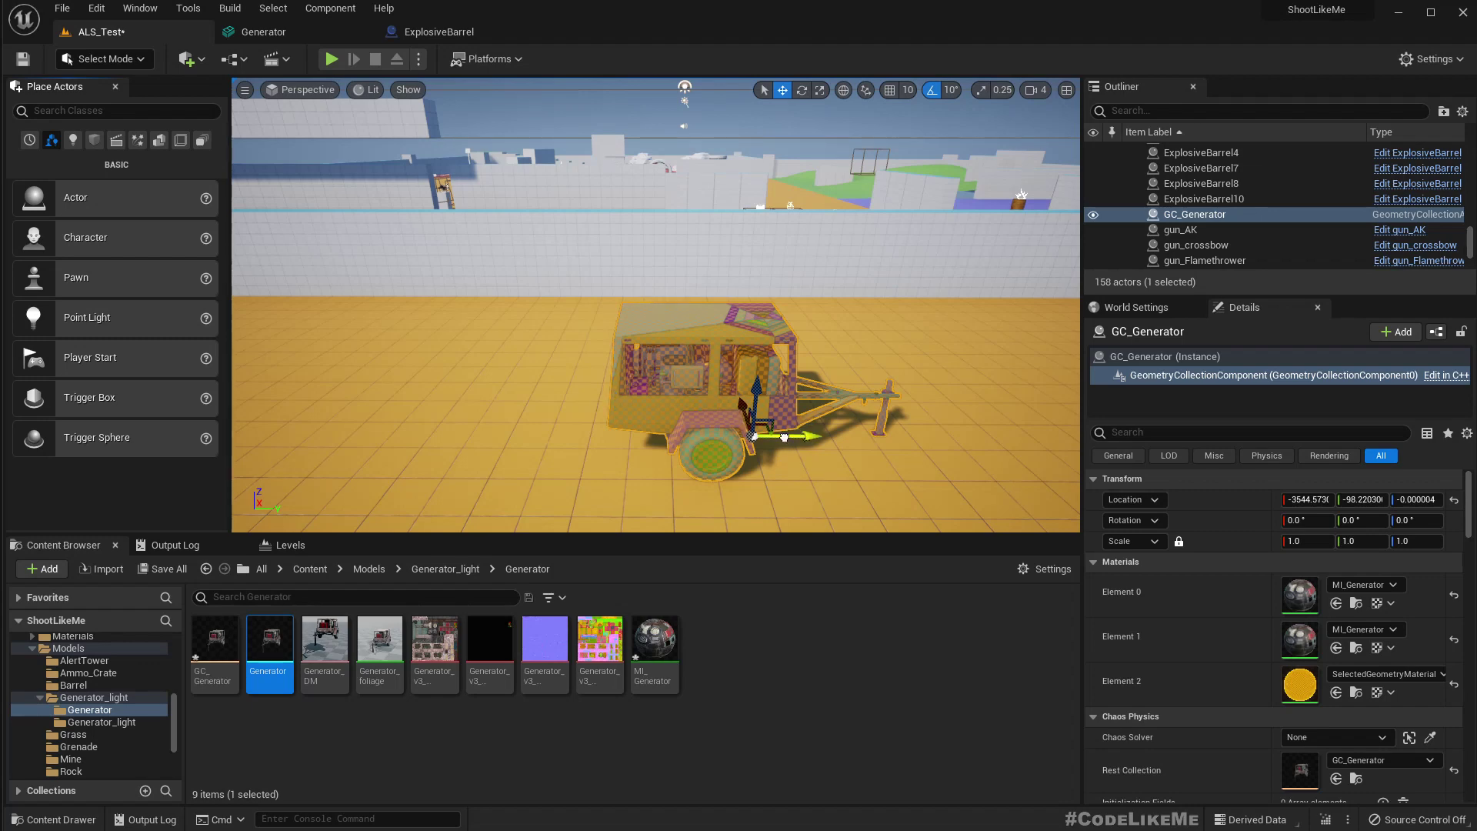
drag(792, 435, 633, 435)
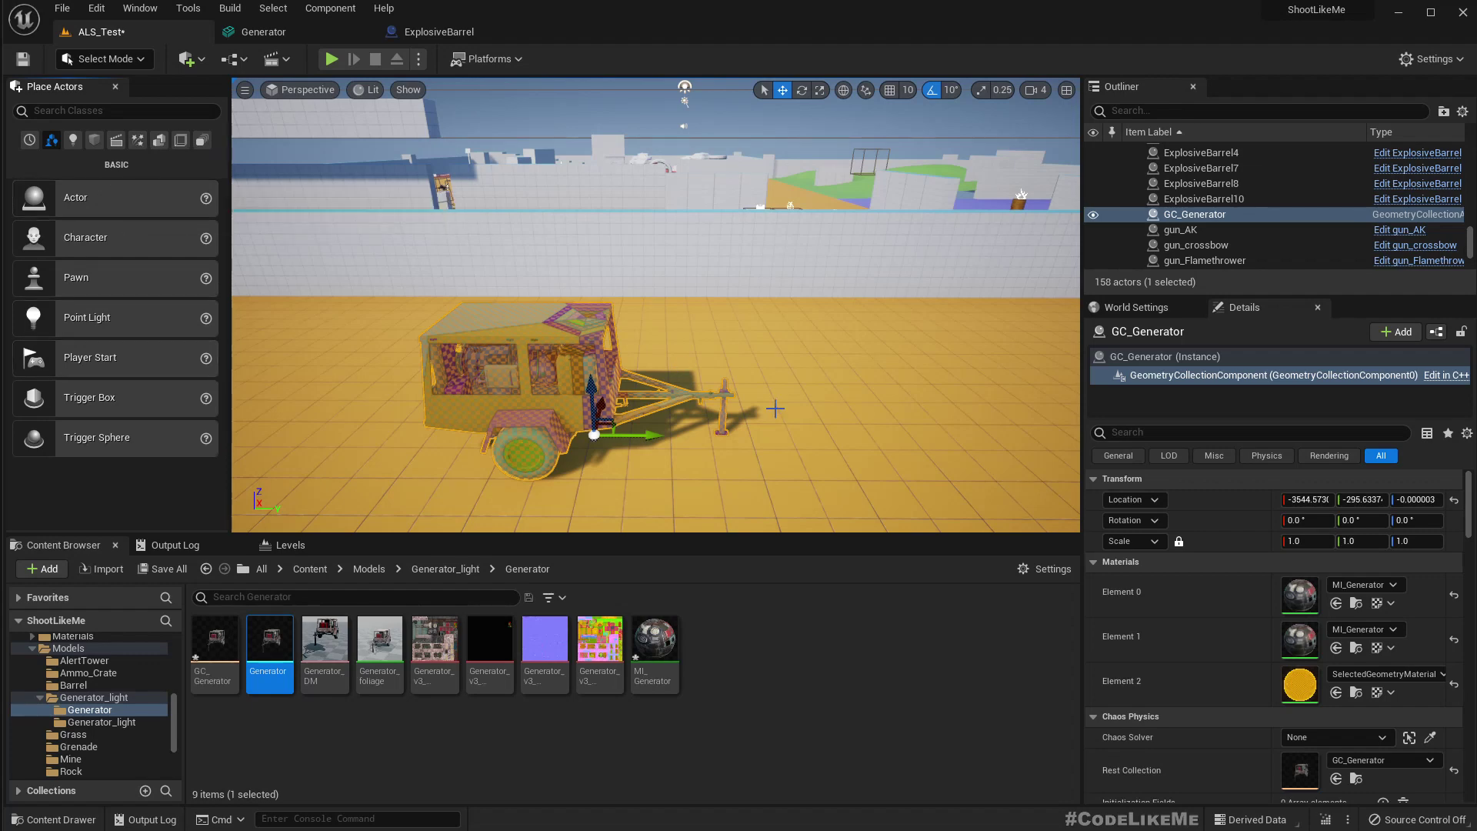
click(635, 412)
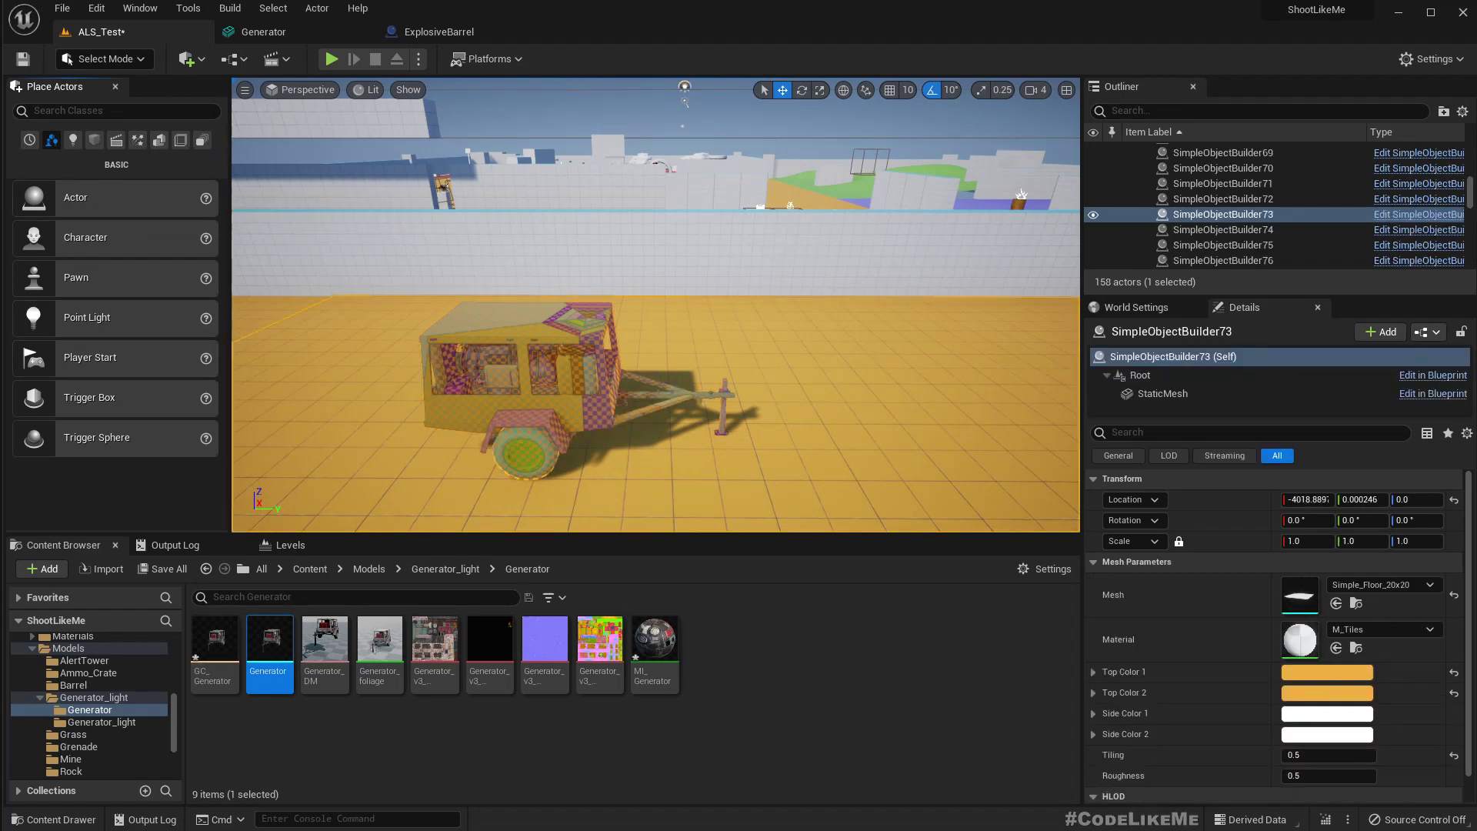
click(538, 385)
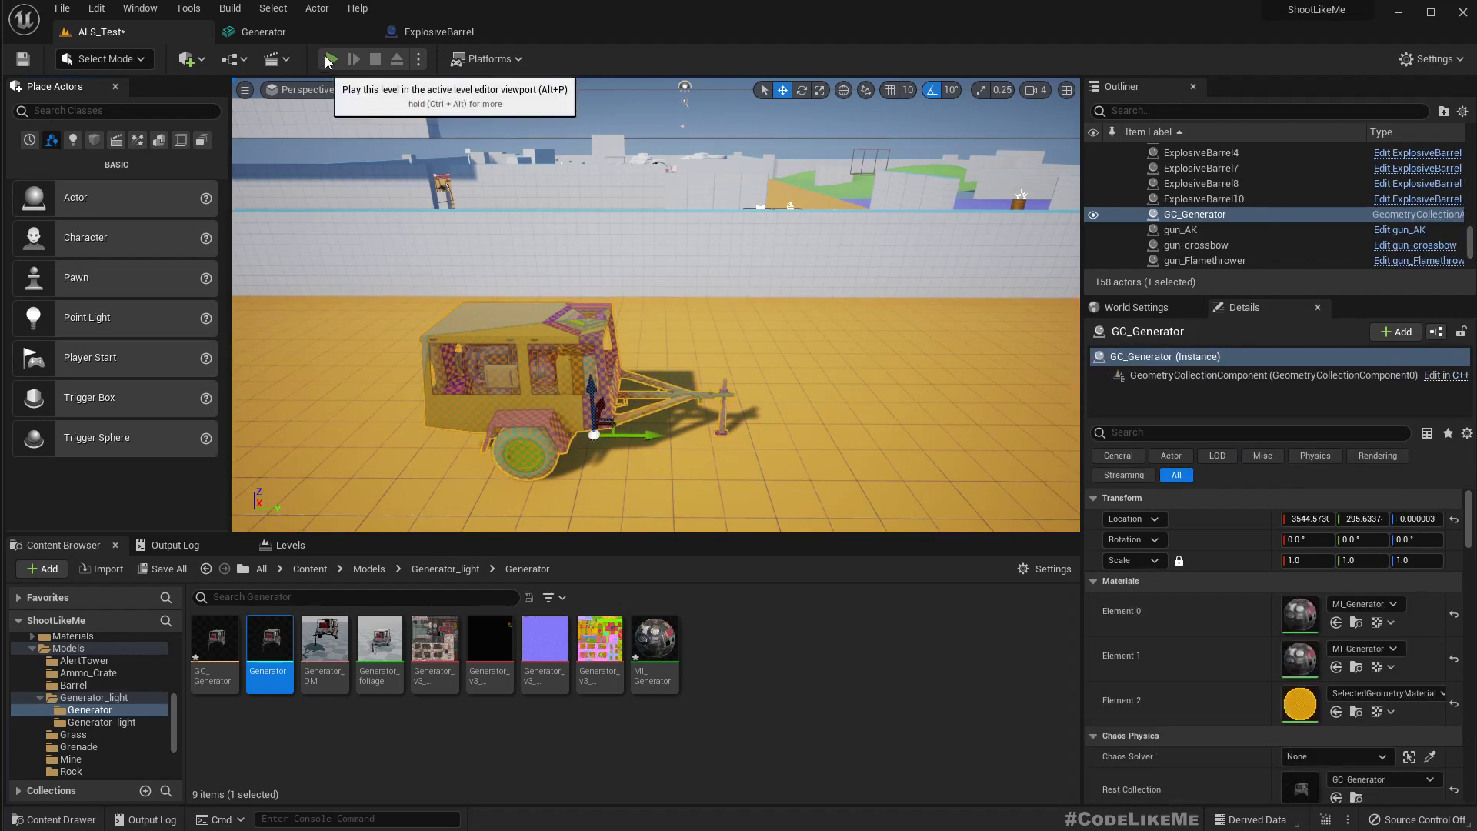
Step: Run the level briefly to view the fractured generator in play, and stop the session
key(alt+p)
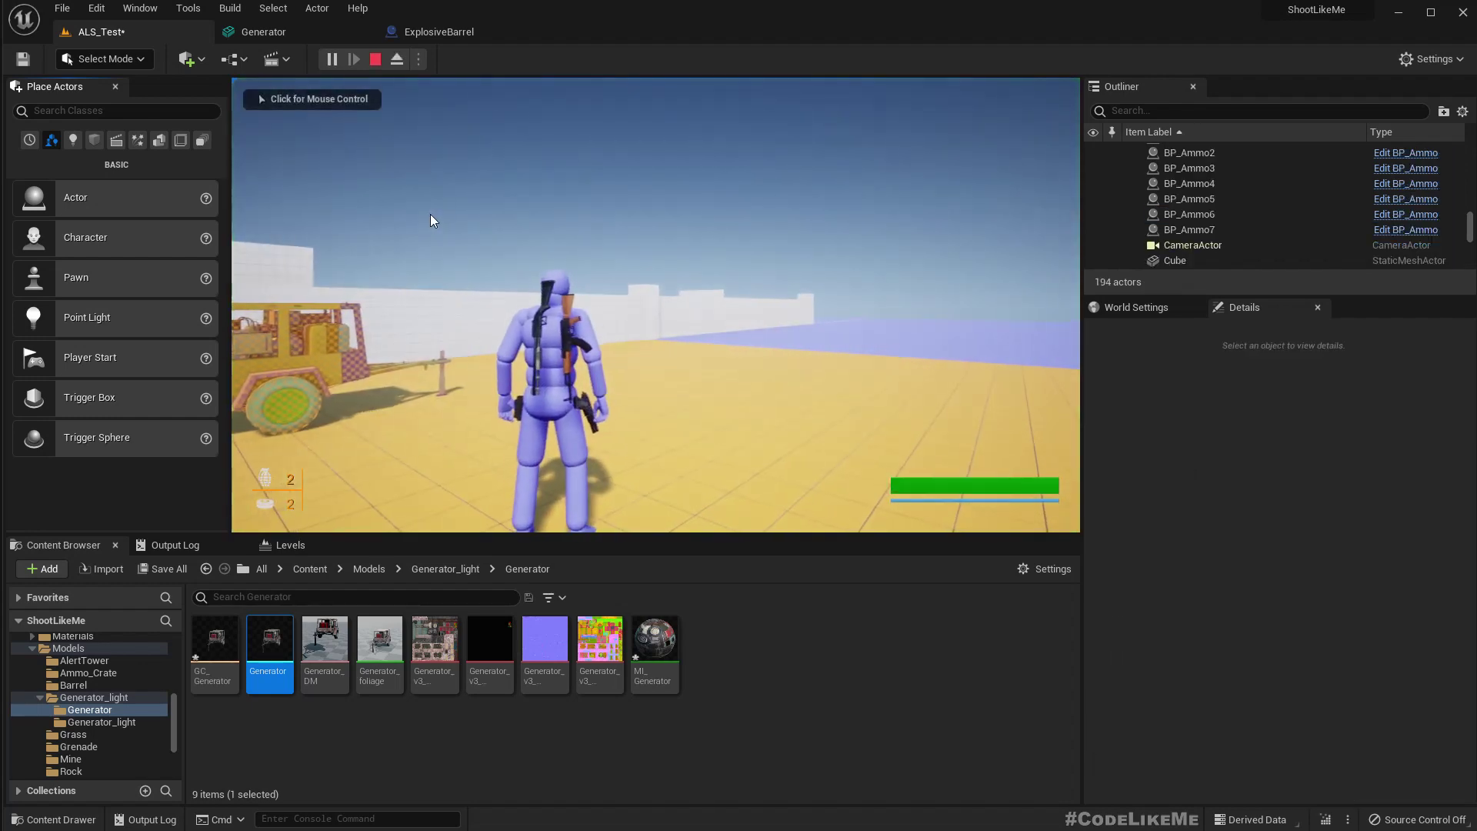
click(431, 213)
key(Escape)
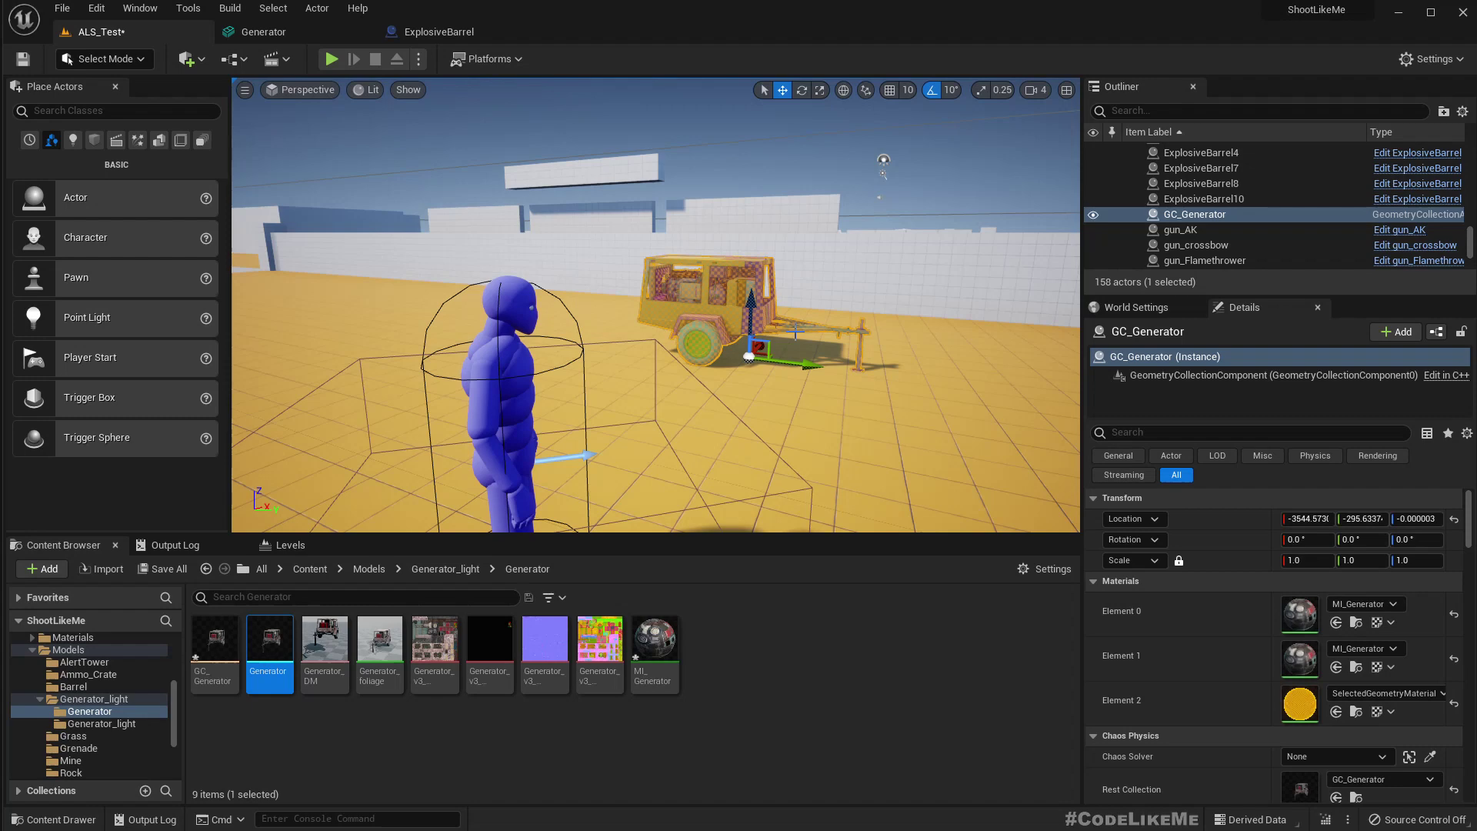
Step: Delete the GC_Generator actor from the level and view the settings of the GC_Generator geometry collection asset
key(Delete)
scroll(605, 406, down, 8)
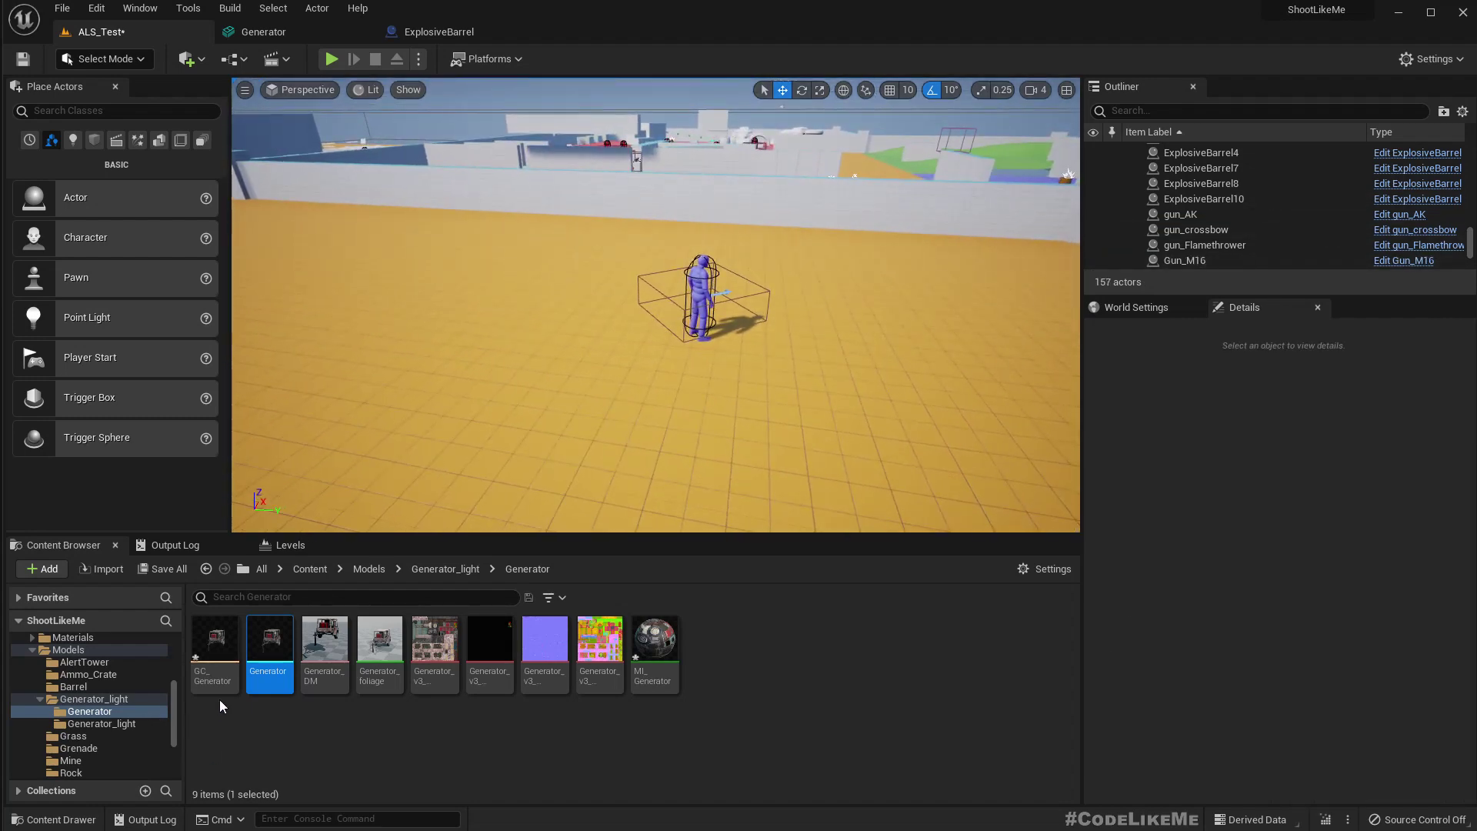
click(215, 667)
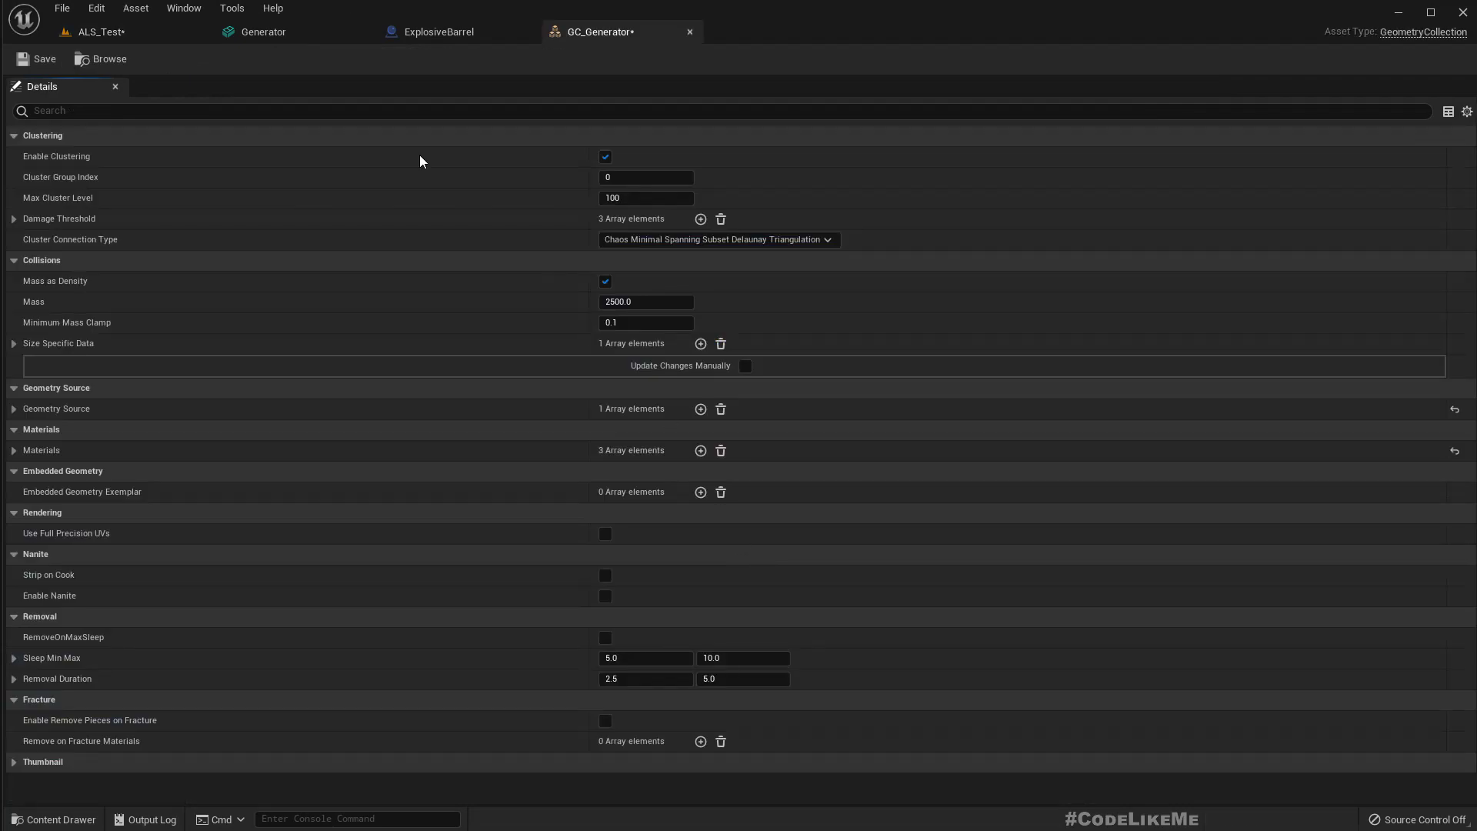
click(689, 33)
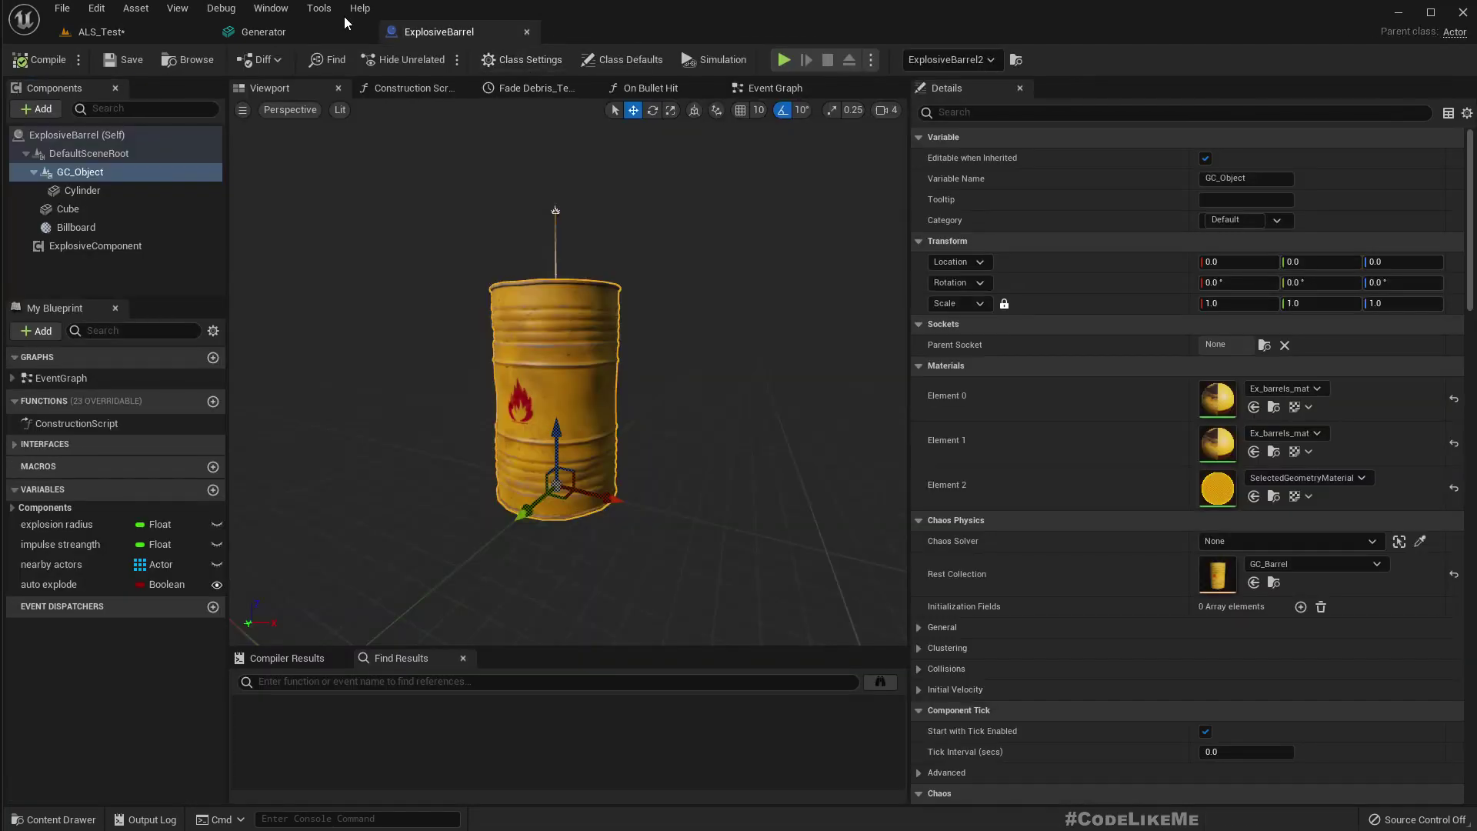
click(107, 31)
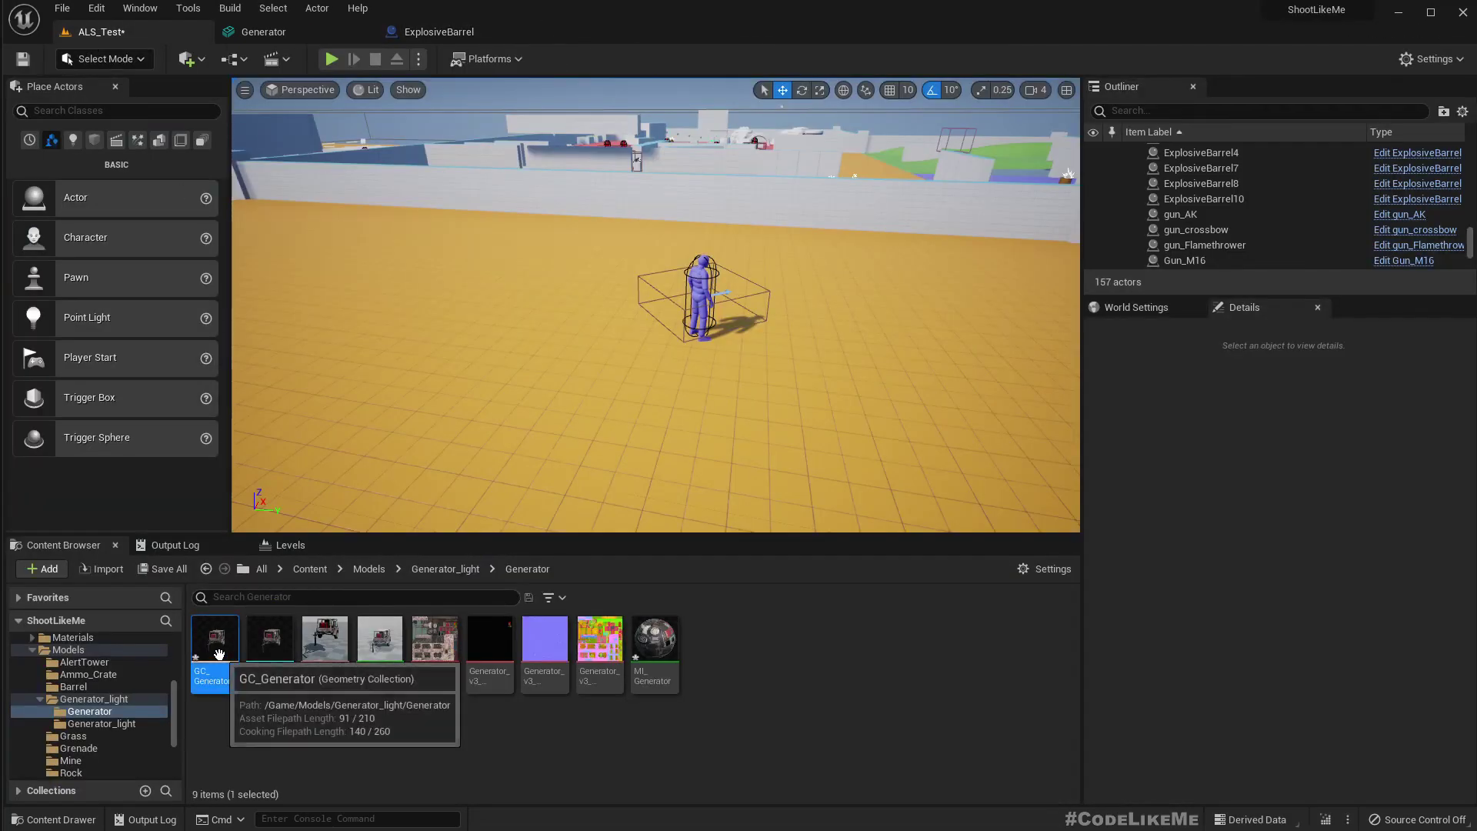
Step: Place the GC_Generator asset above the level floor to check its appearance, and remove it from the level
drag(223, 638, 722, 147)
scroll(704, 315, up, 3)
key(f)
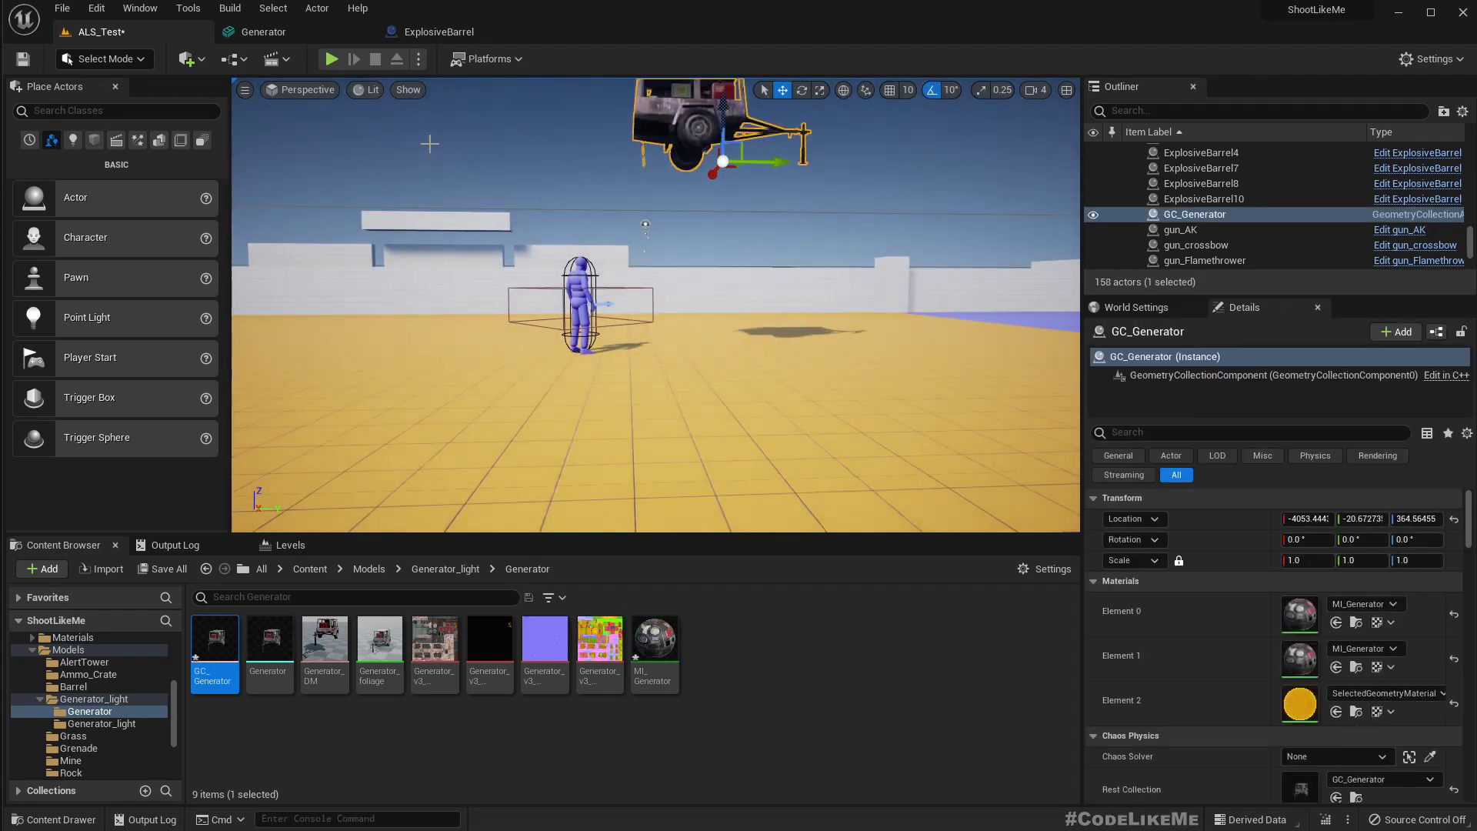
right_drag(801, 221, 833, 207)
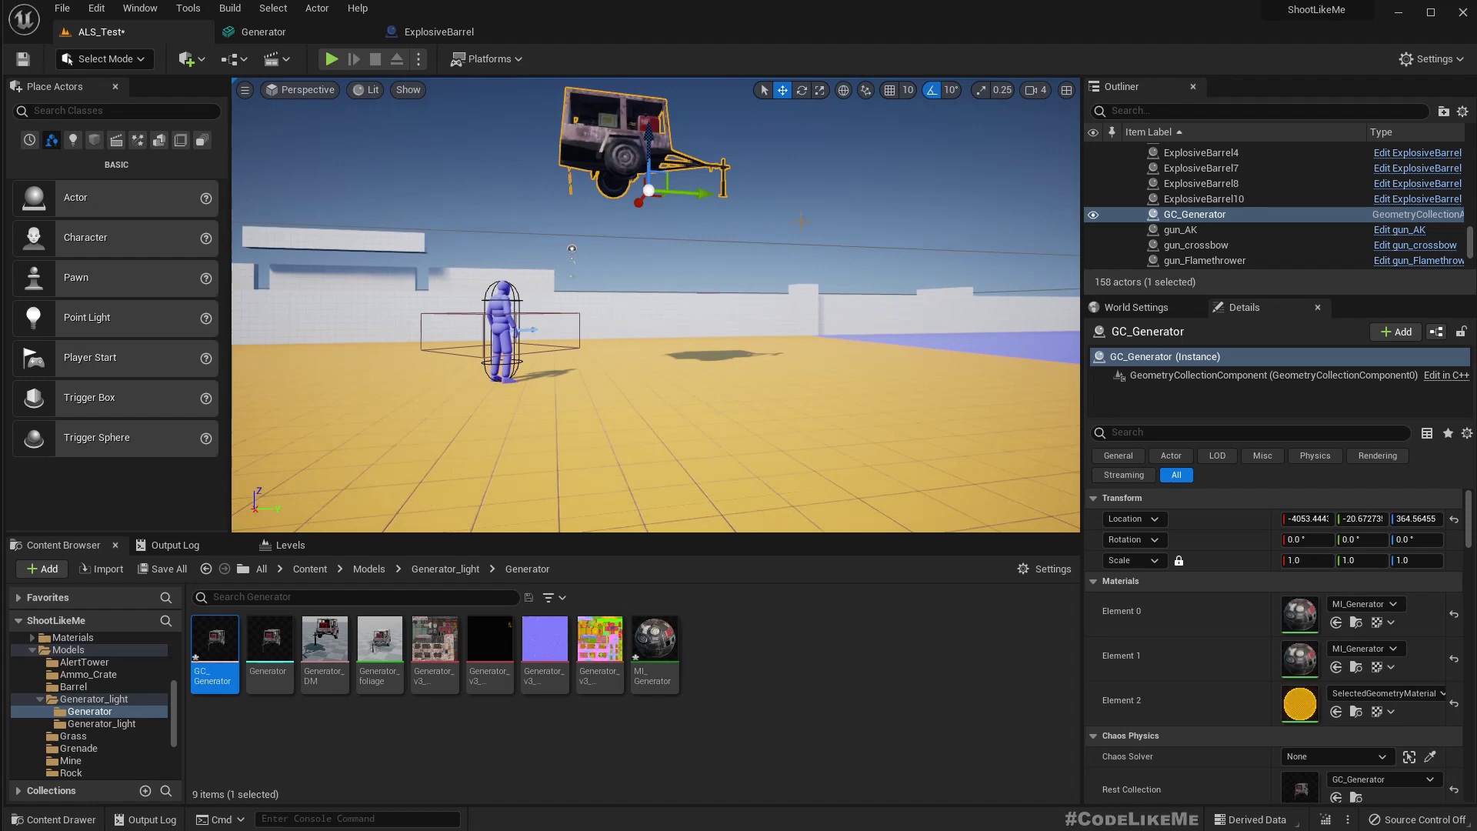
key(Delete)
Step: Reveal the ExplosiveBarrel blueprint's asset in the project's BP/Explosives folder
click(435, 34)
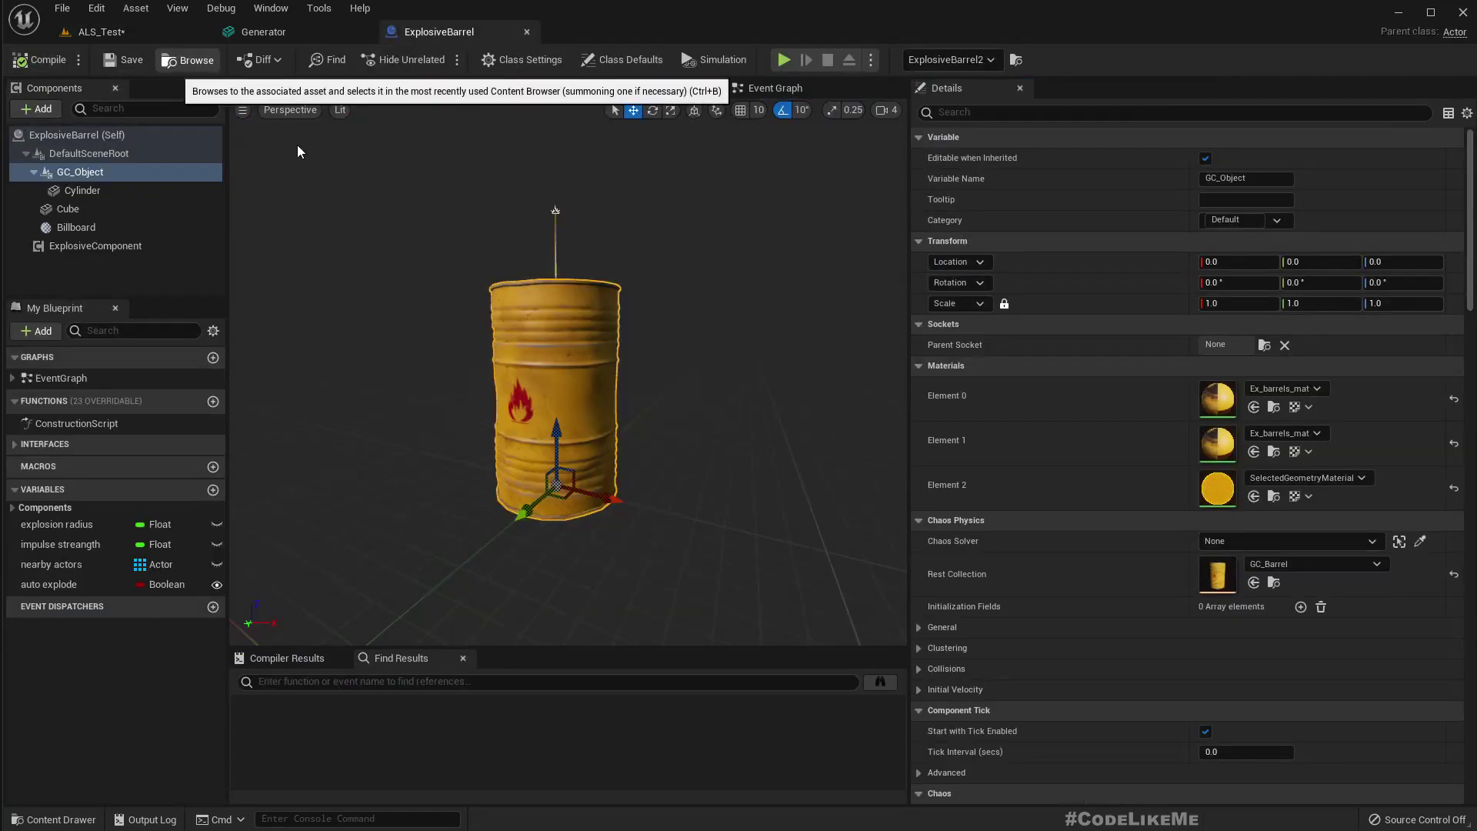
click(187, 60)
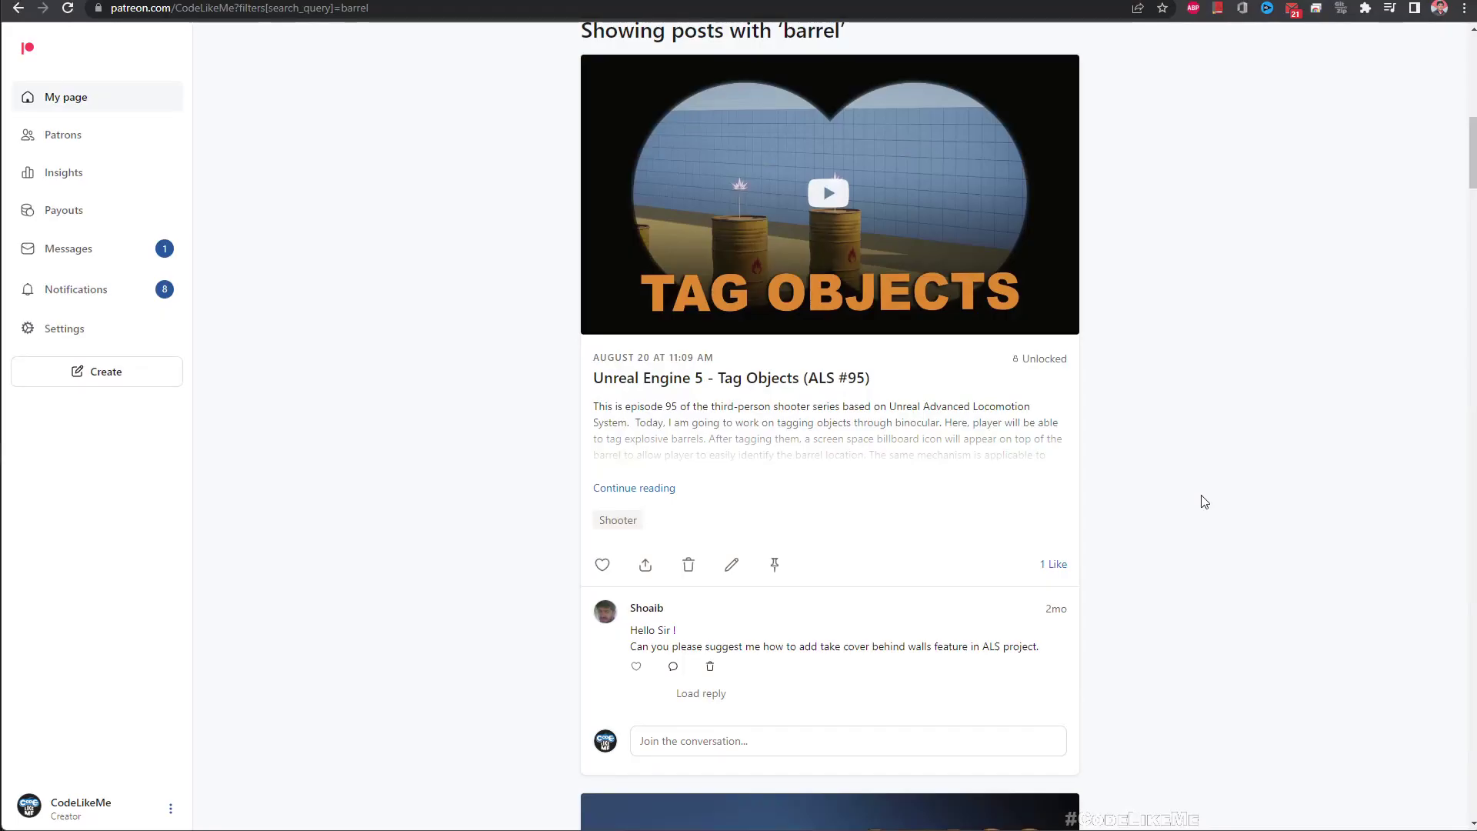
Step: Look through the CodeLikeMe Patreon posts matching "barrel" for earlier explosion episodes, and return to Unreal Editor
scroll(1203, 502, down, 5)
scroll(1203, 502, down, 12)
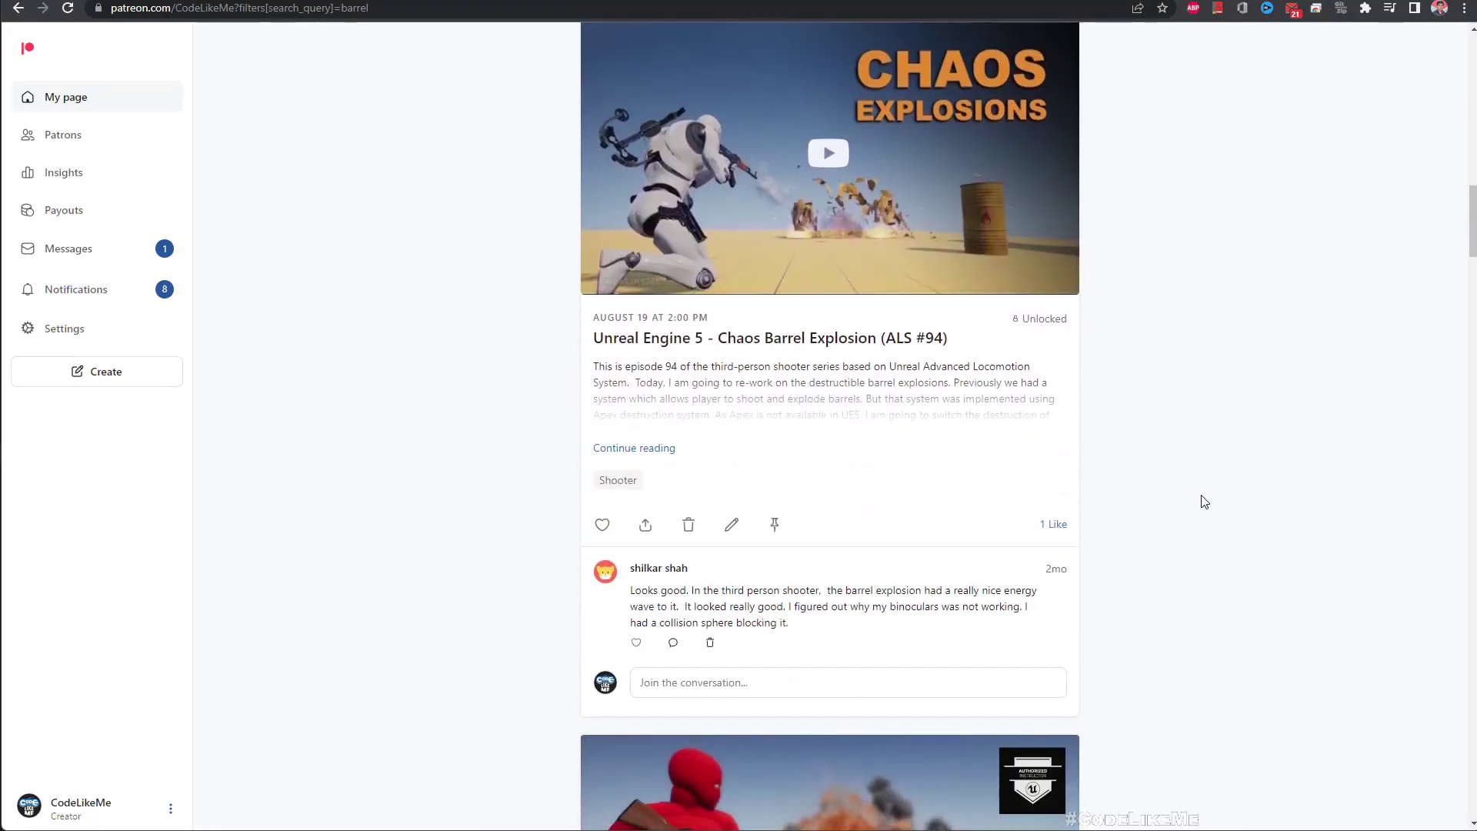
scroll(1204, 502, down, 7)
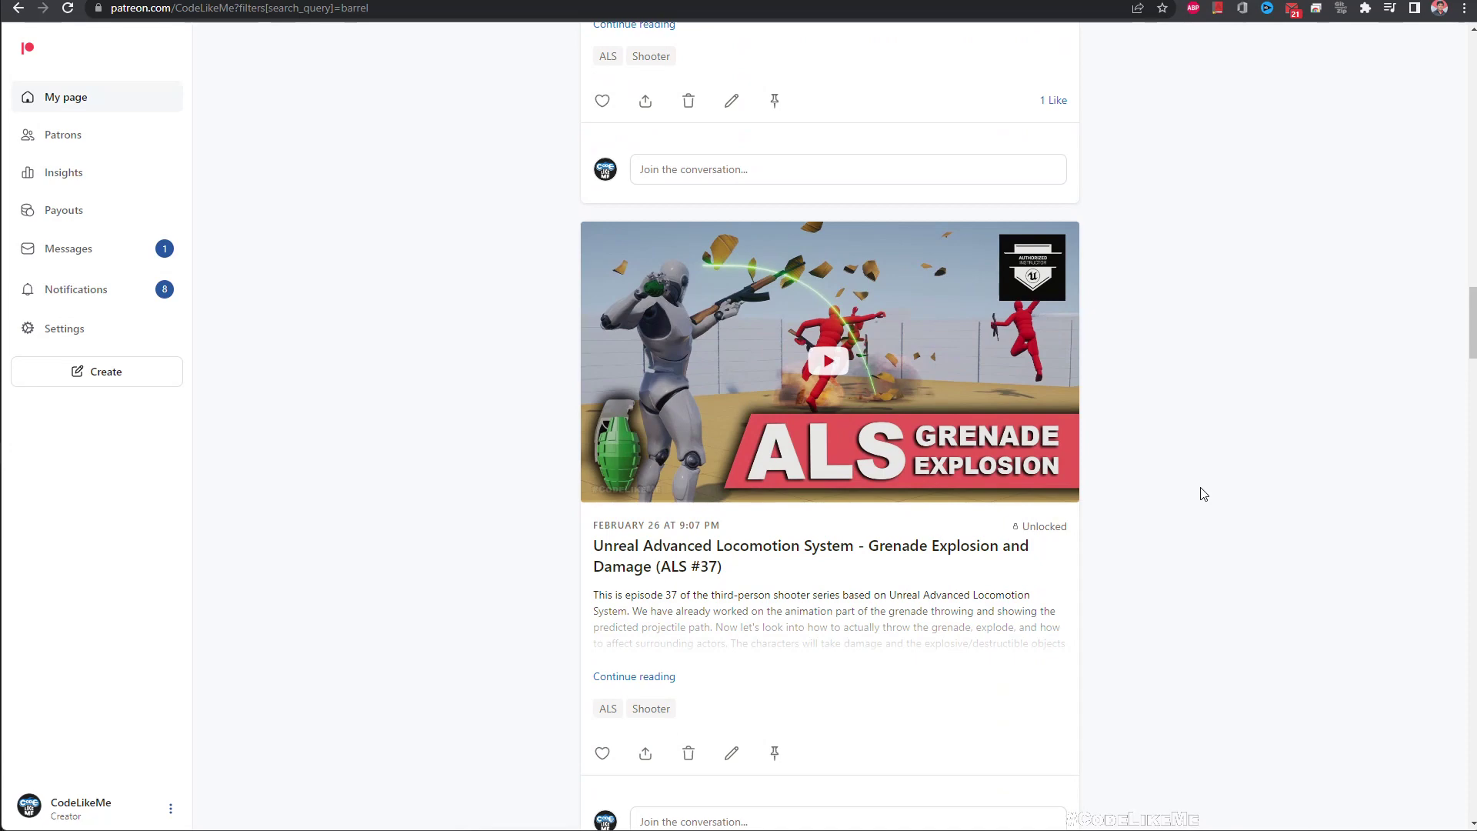
scroll(1215, 499, down, 16)
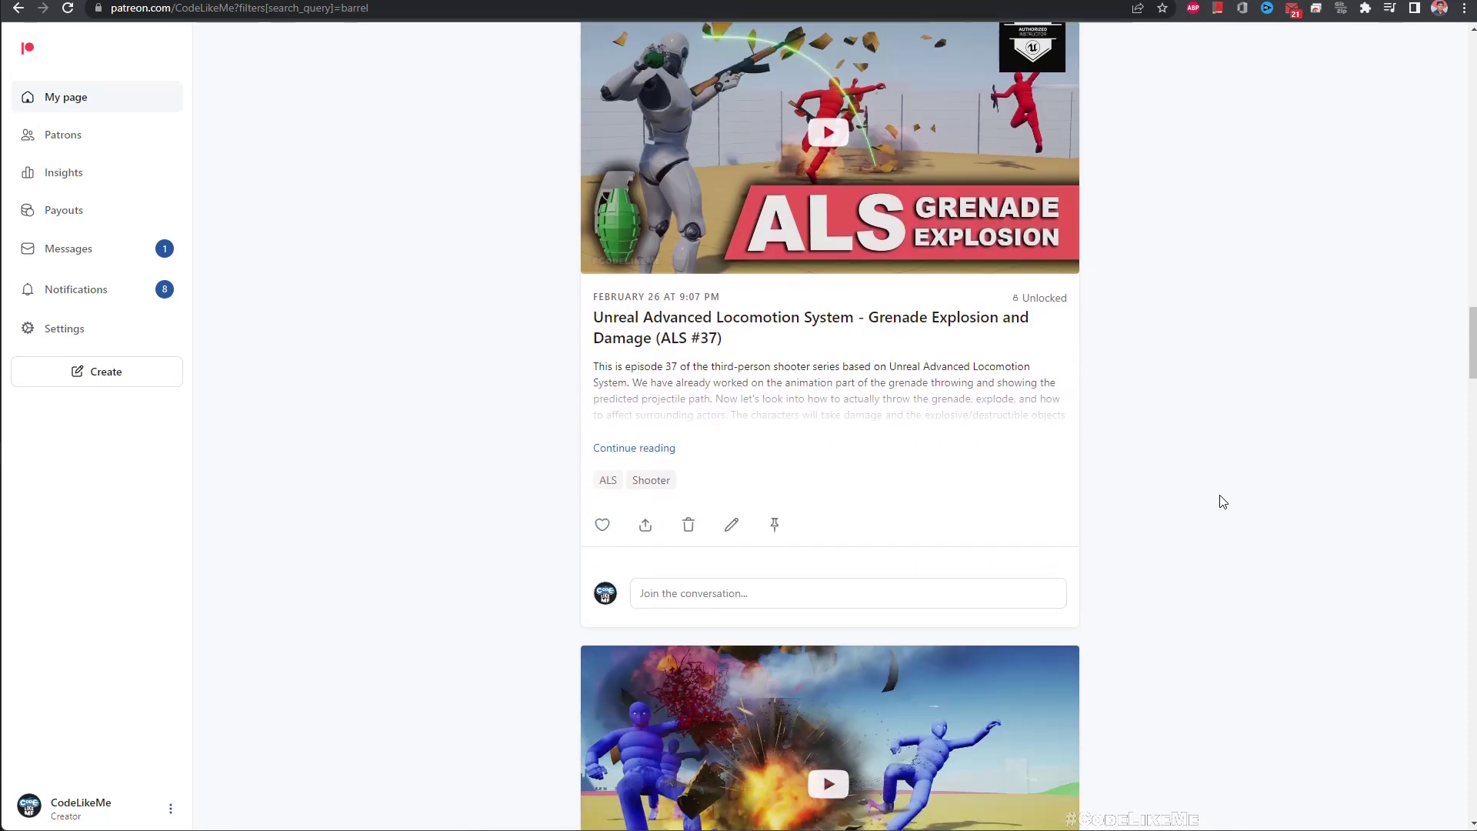
scroll(1225, 483, down, 9)
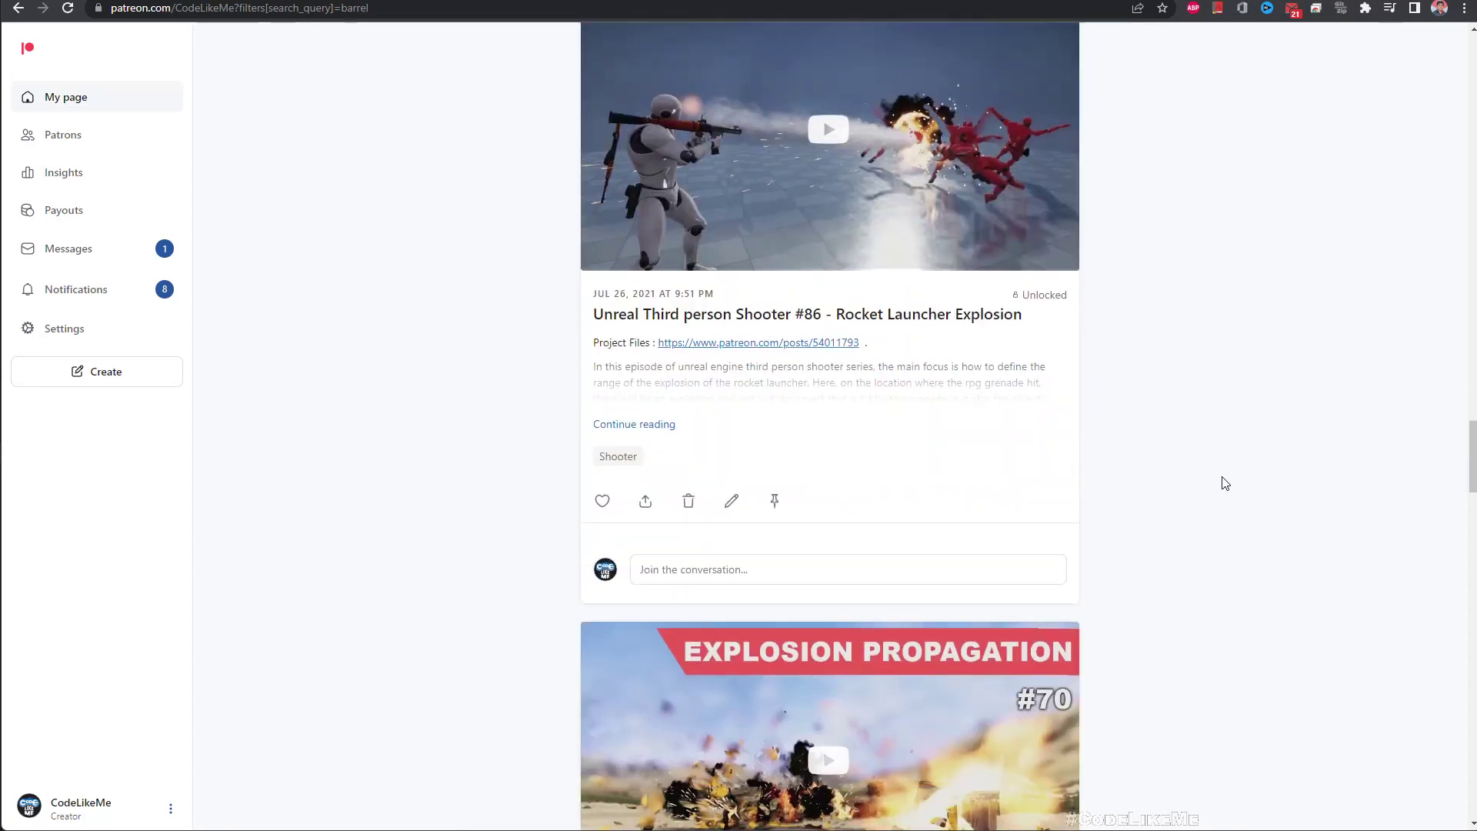
key(alt+Tab)
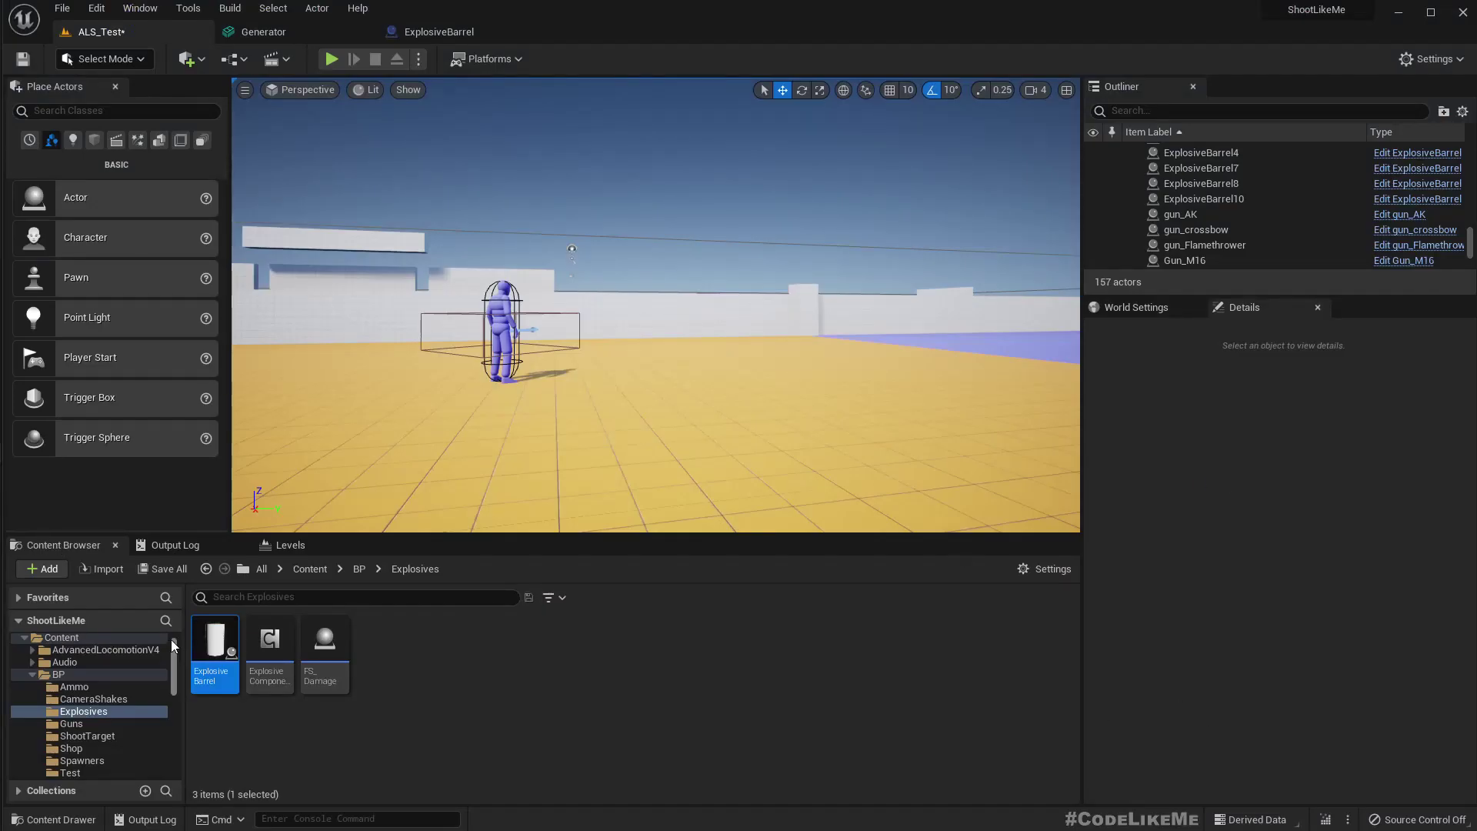
Step: Create a child blueprint class from ExplosiveBarrel in the Explosives folder and name it Trap_Generator
right_click(213, 631)
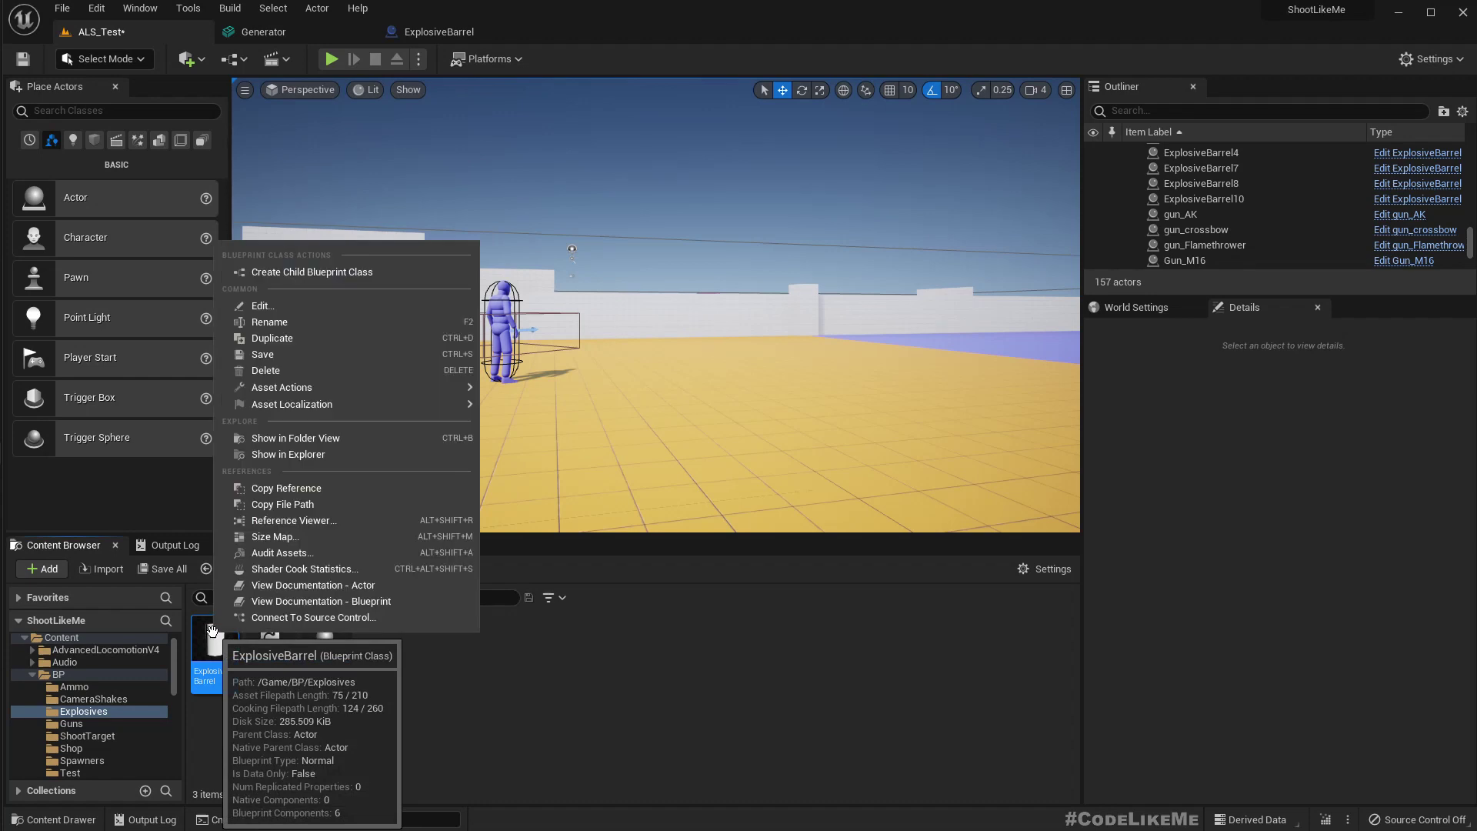
click(334, 272)
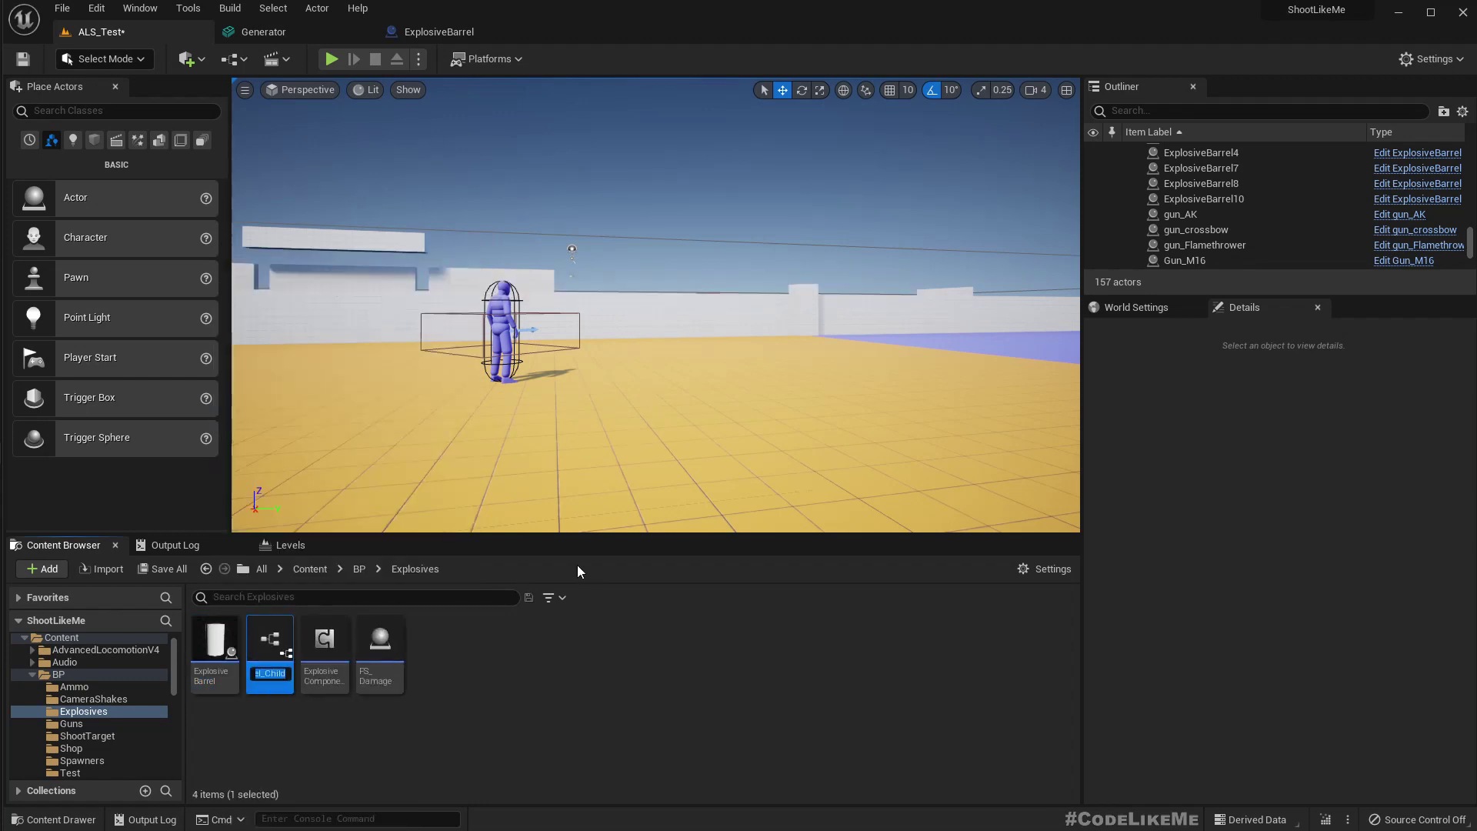
key(Home)
key(shift+End)
text(Tra)
text(p_Generator)
key(Return)
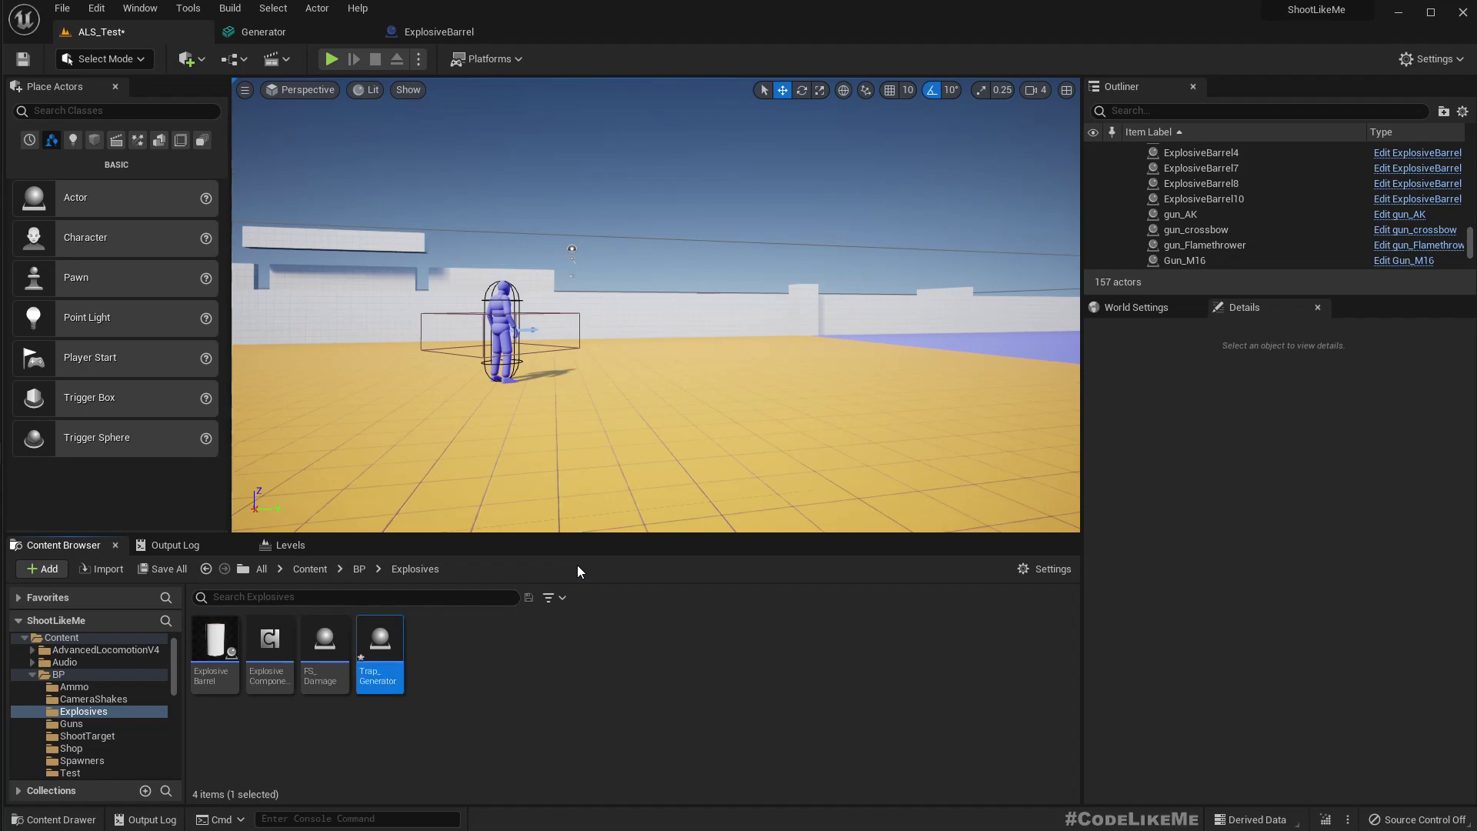
Step: Open the Trap_Generator blueprint and set its GC_Object component's rest collection to GC_Generator
key(Return)
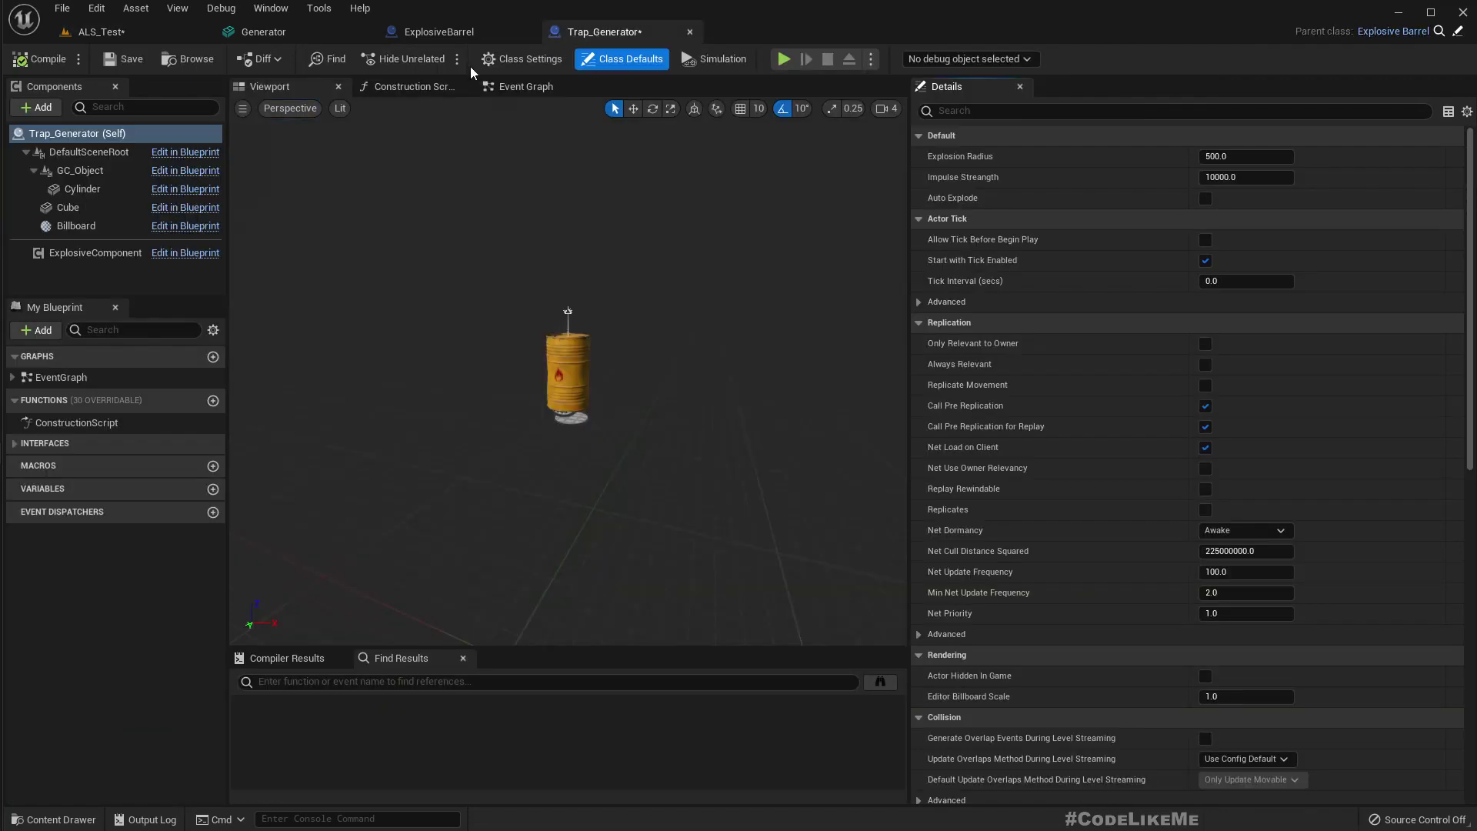
click(82, 169)
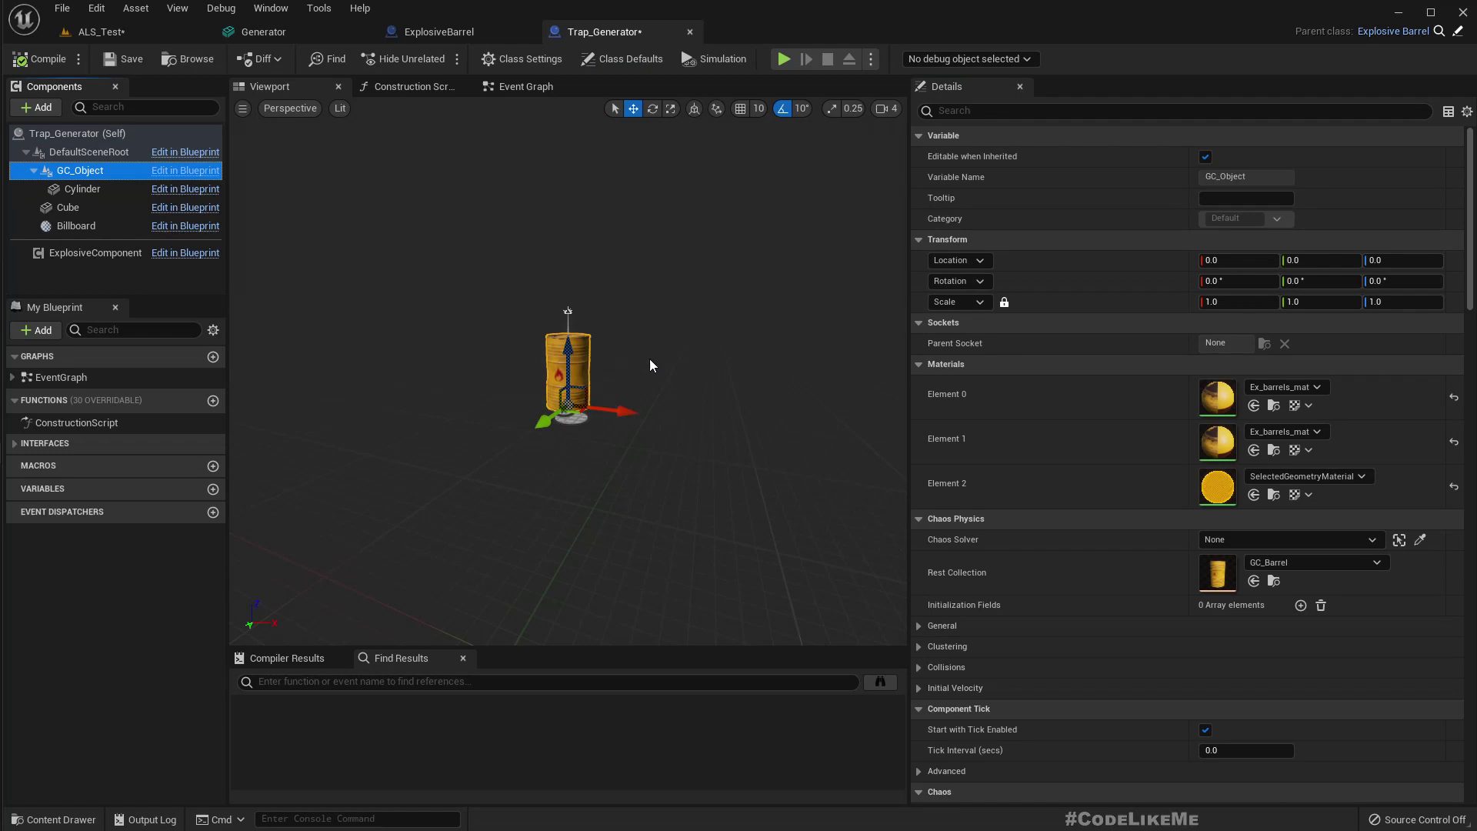
click(1292, 565)
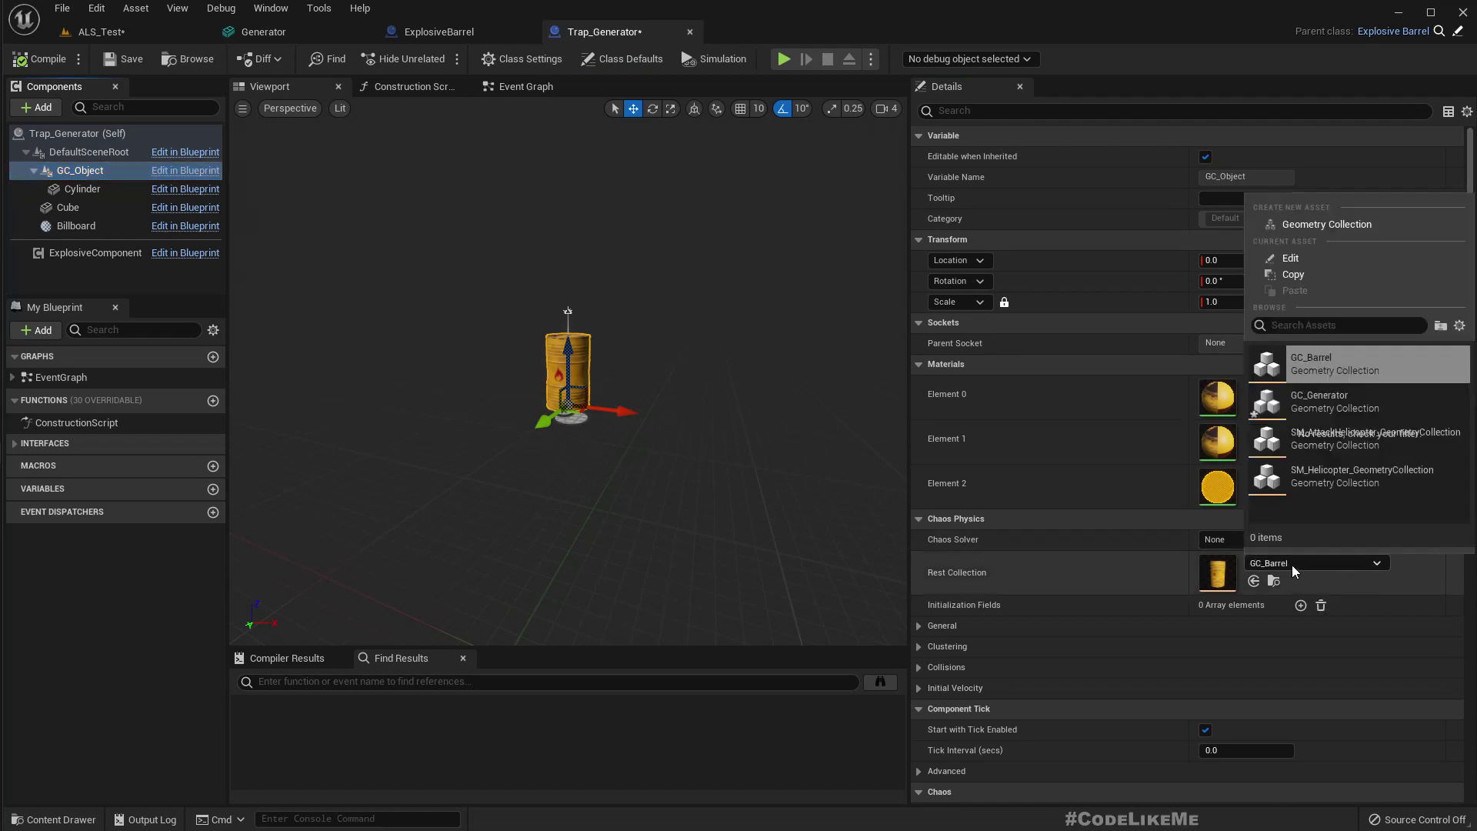
click(1316, 403)
right_drag(730, 556, 531, 470)
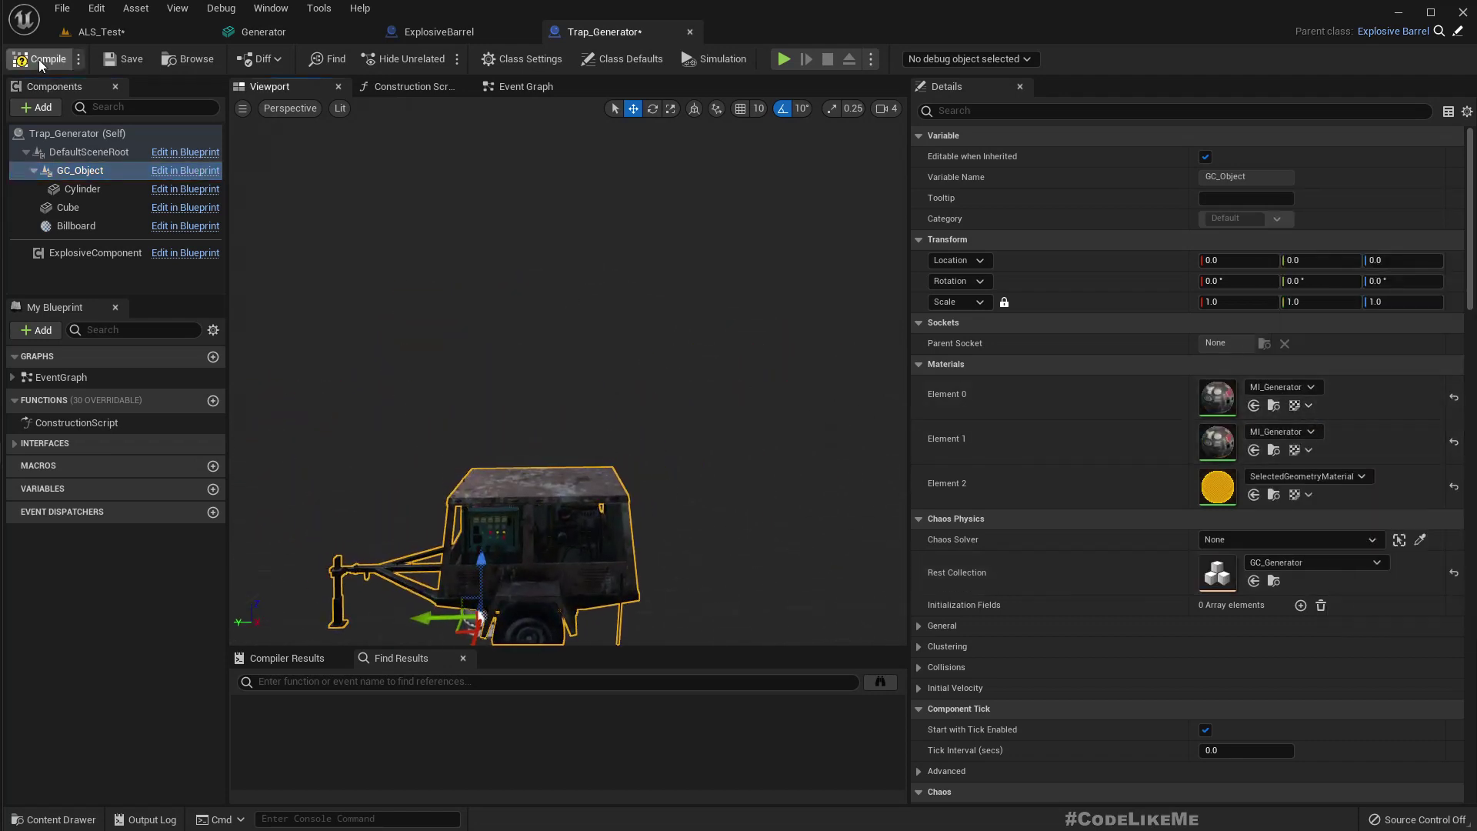
Step: Place a Trap_Generator actor on the ALS_Test level floor, a short distance from the player character
click(89, 32)
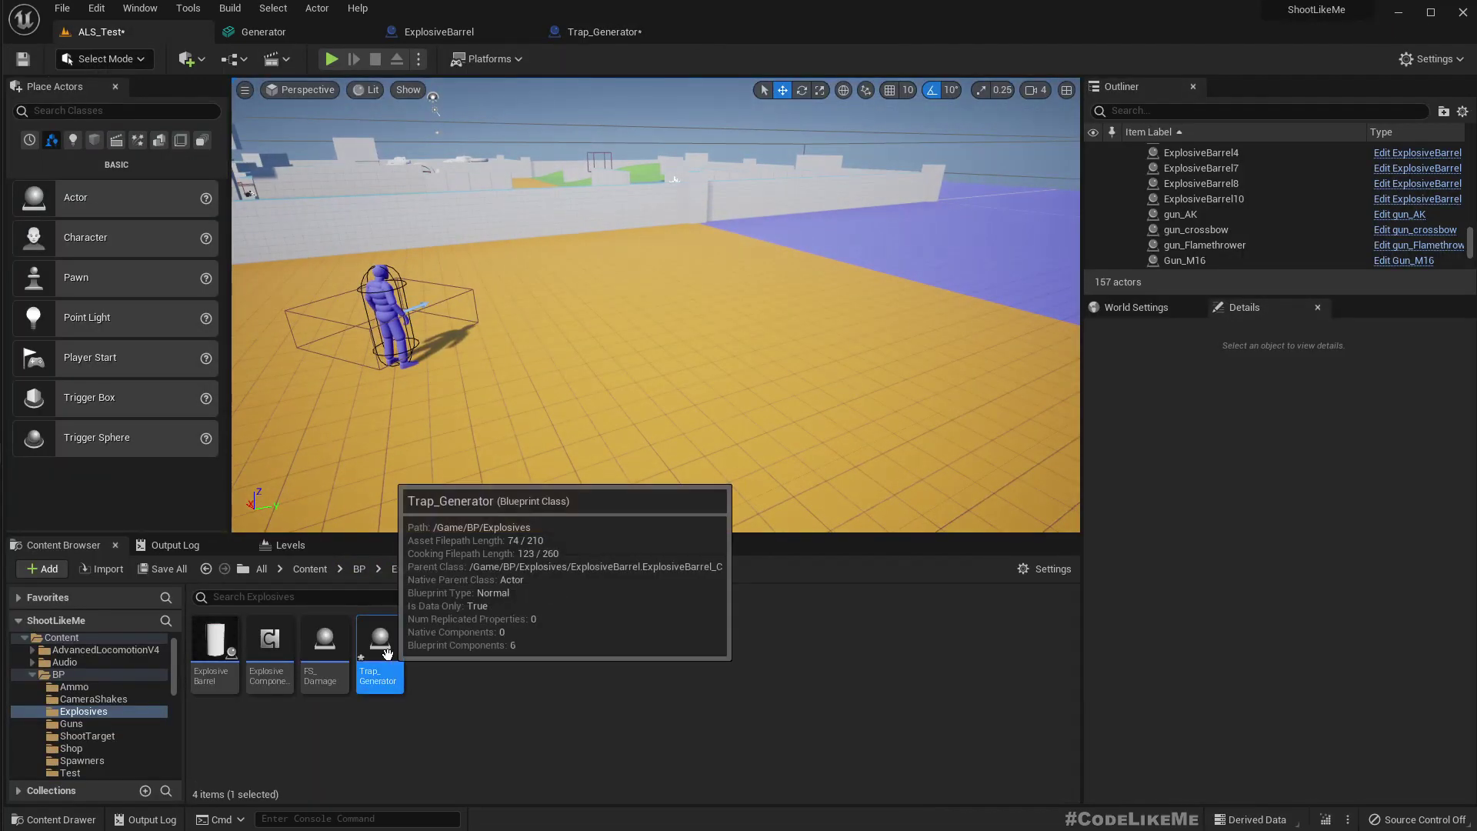
drag(380, 646, 679, 277)
right_drag(699, 332, 689, 320)
Step: Play-test the level full screen, firing the AK rifle at the generator from several angles, and end the session
key(F11)
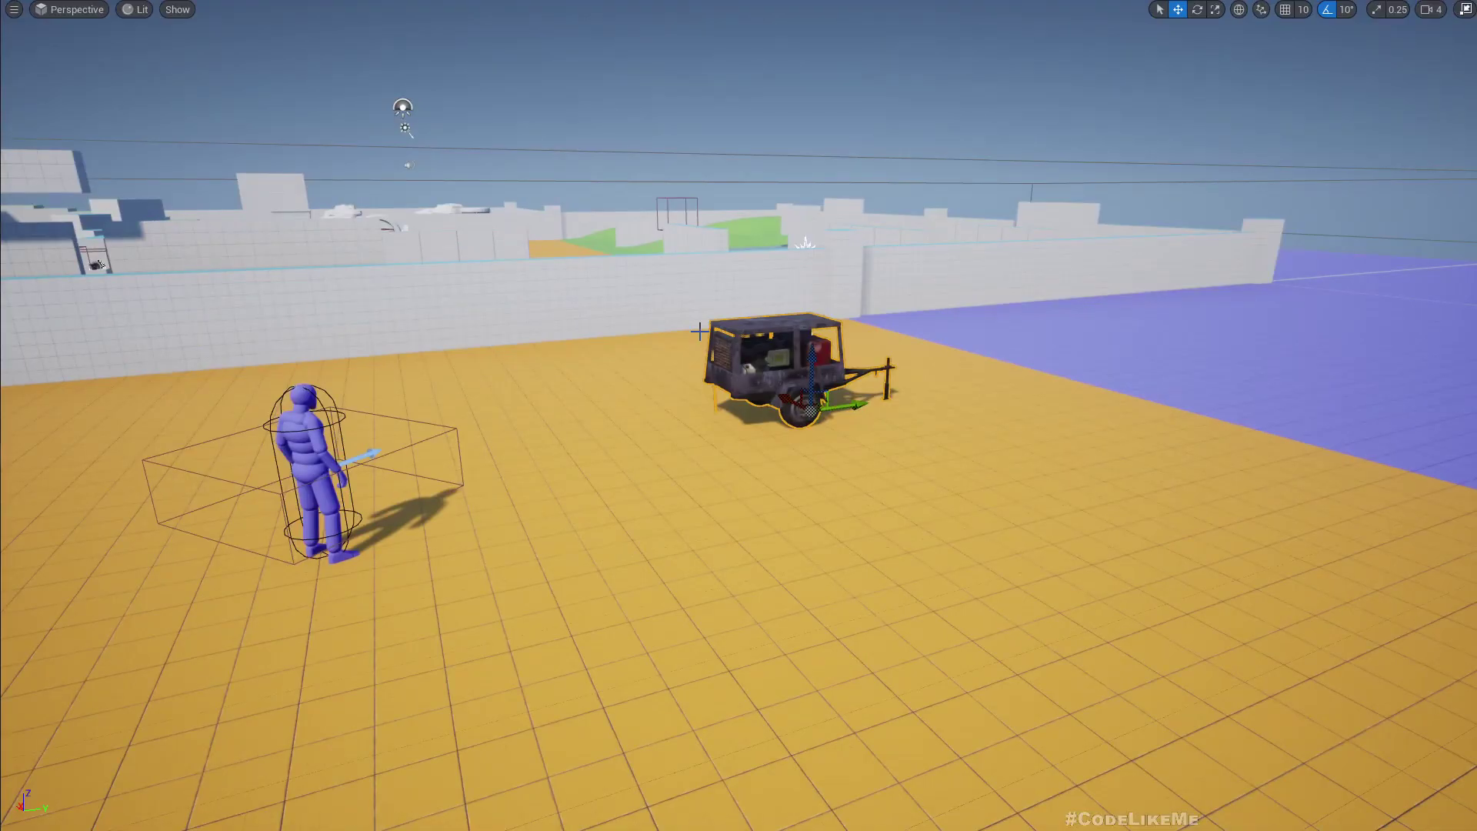
key(alt+p)
key(1)
click(741, 416)
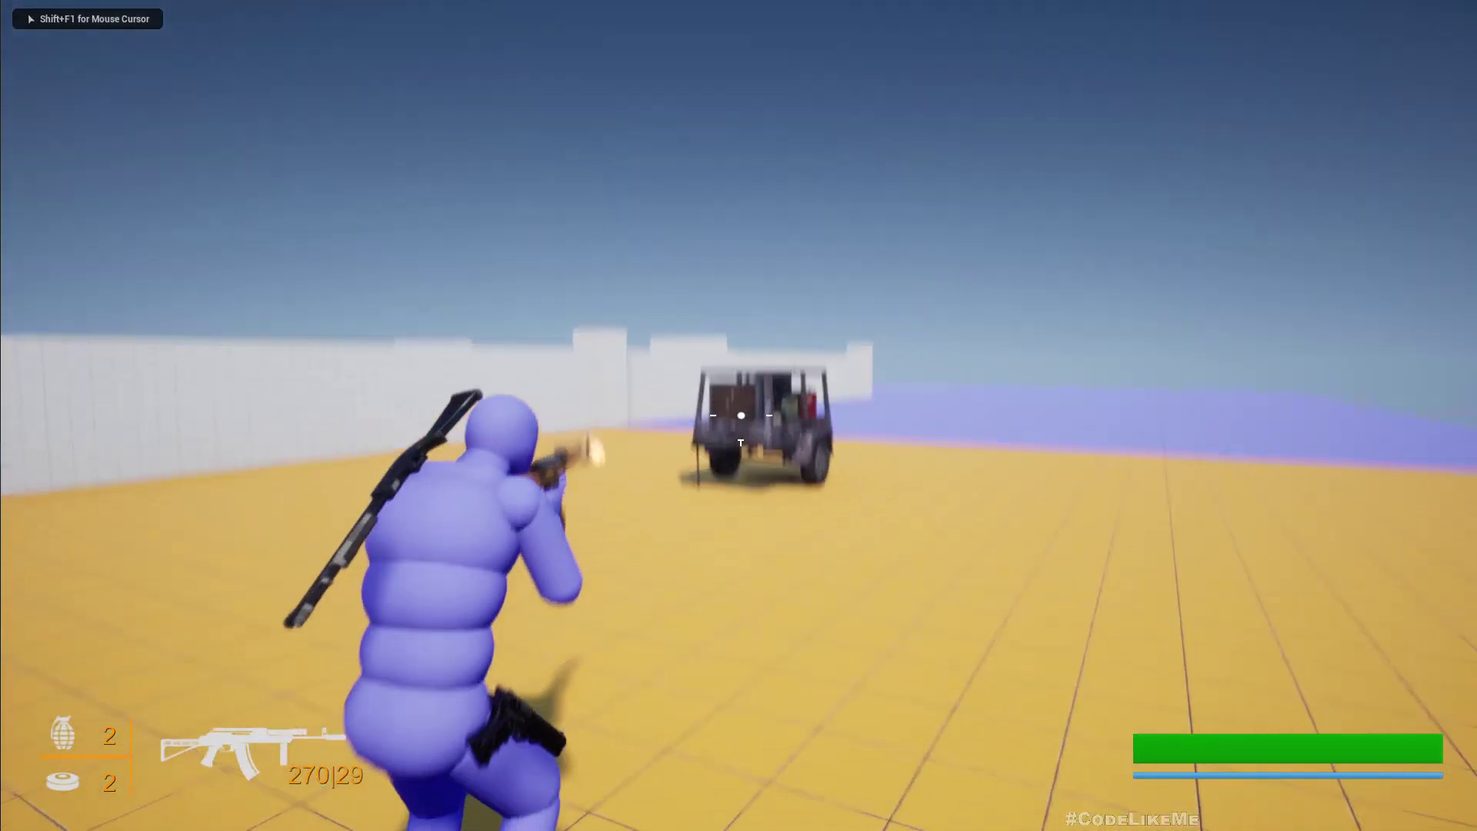
click(741, 415)
click(741, 416)
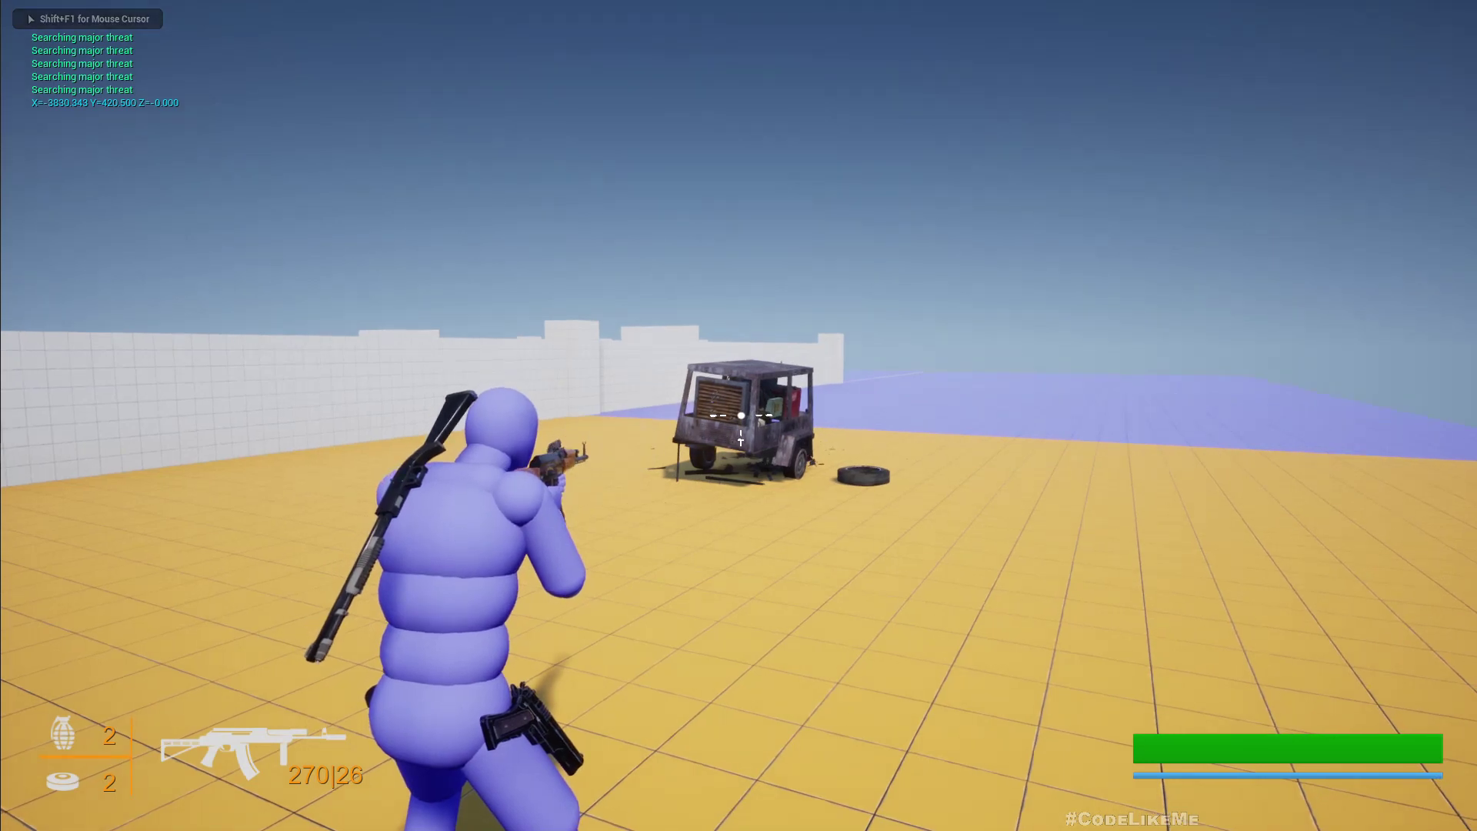
click(741, 415)
key(w)
key(d)
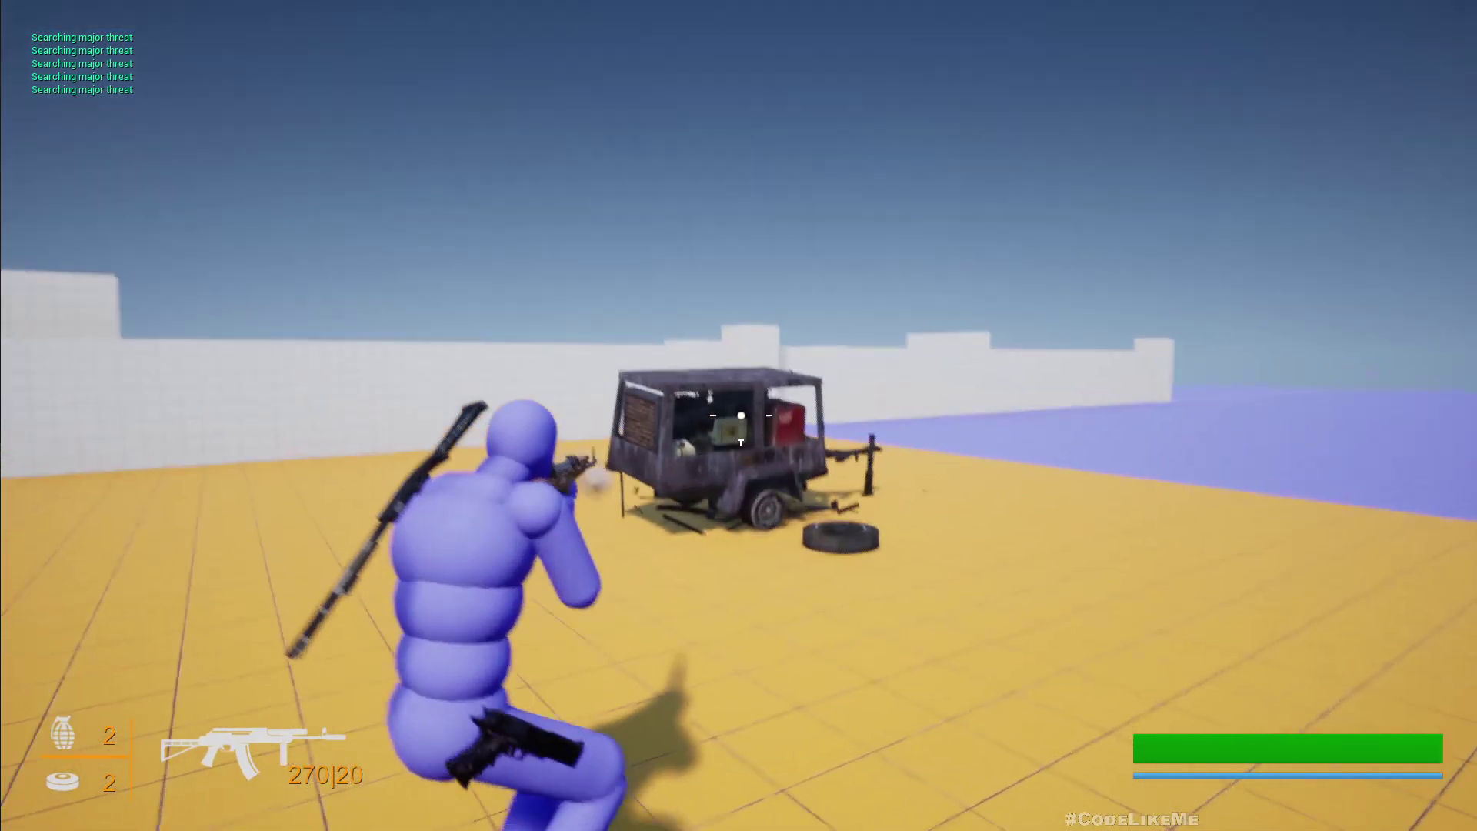
click(738, 416)
key(Escape)
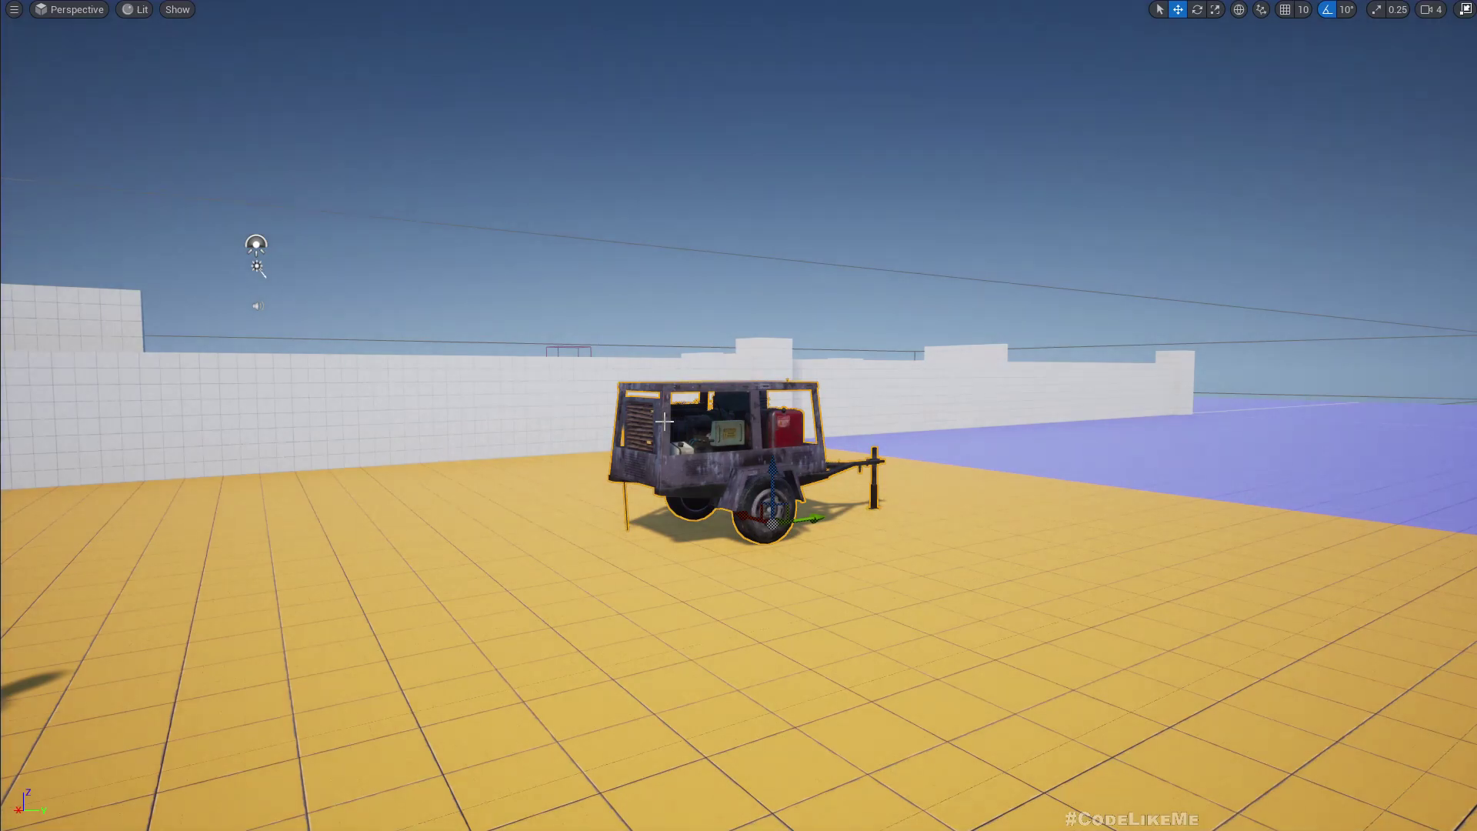
Step: Shoot the generator in a second play test, end it, and inspect the placed Trap_Generator up close
key(alt+p)
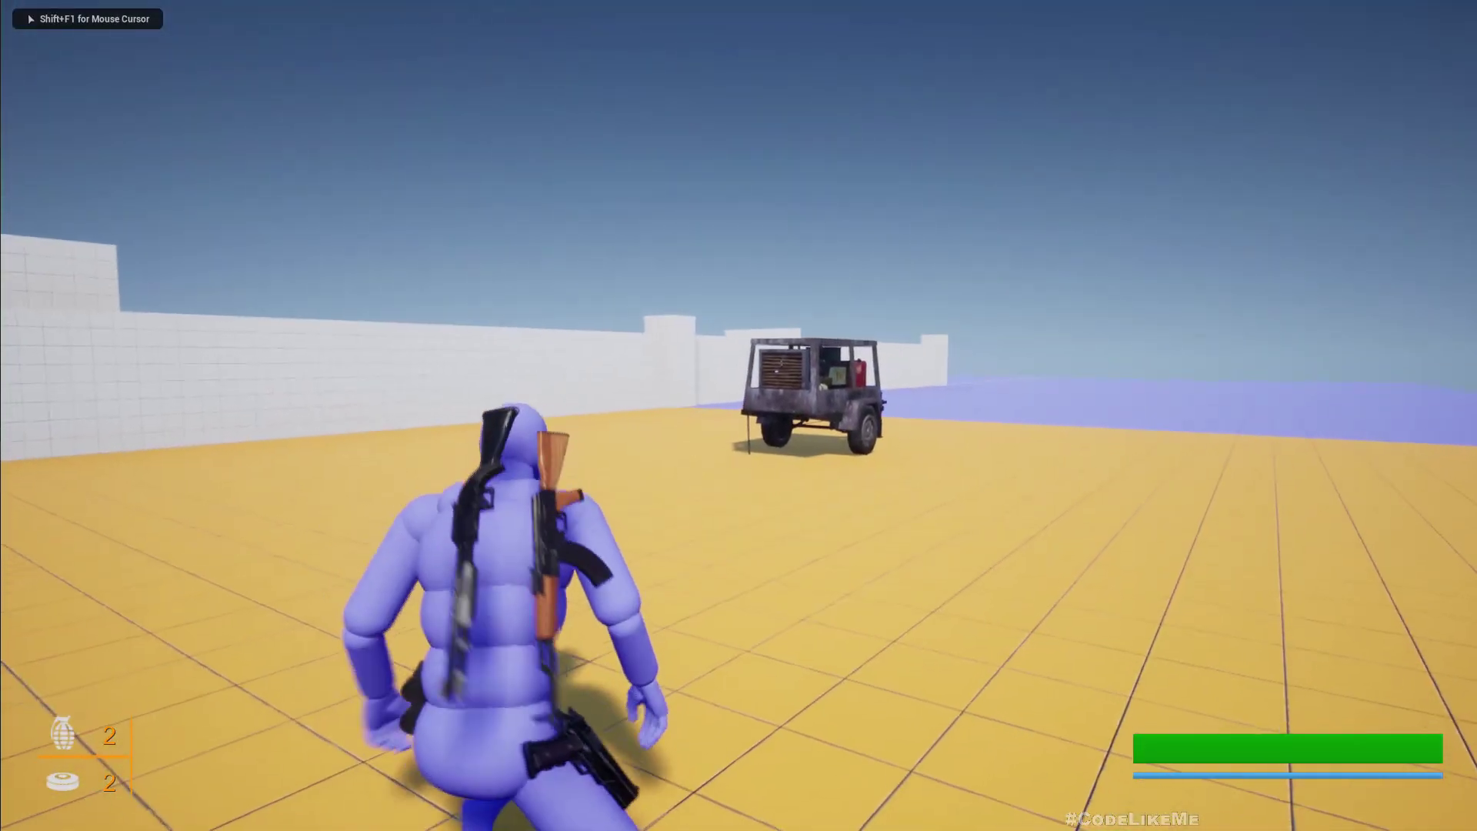
key(1)
click(741, 415)
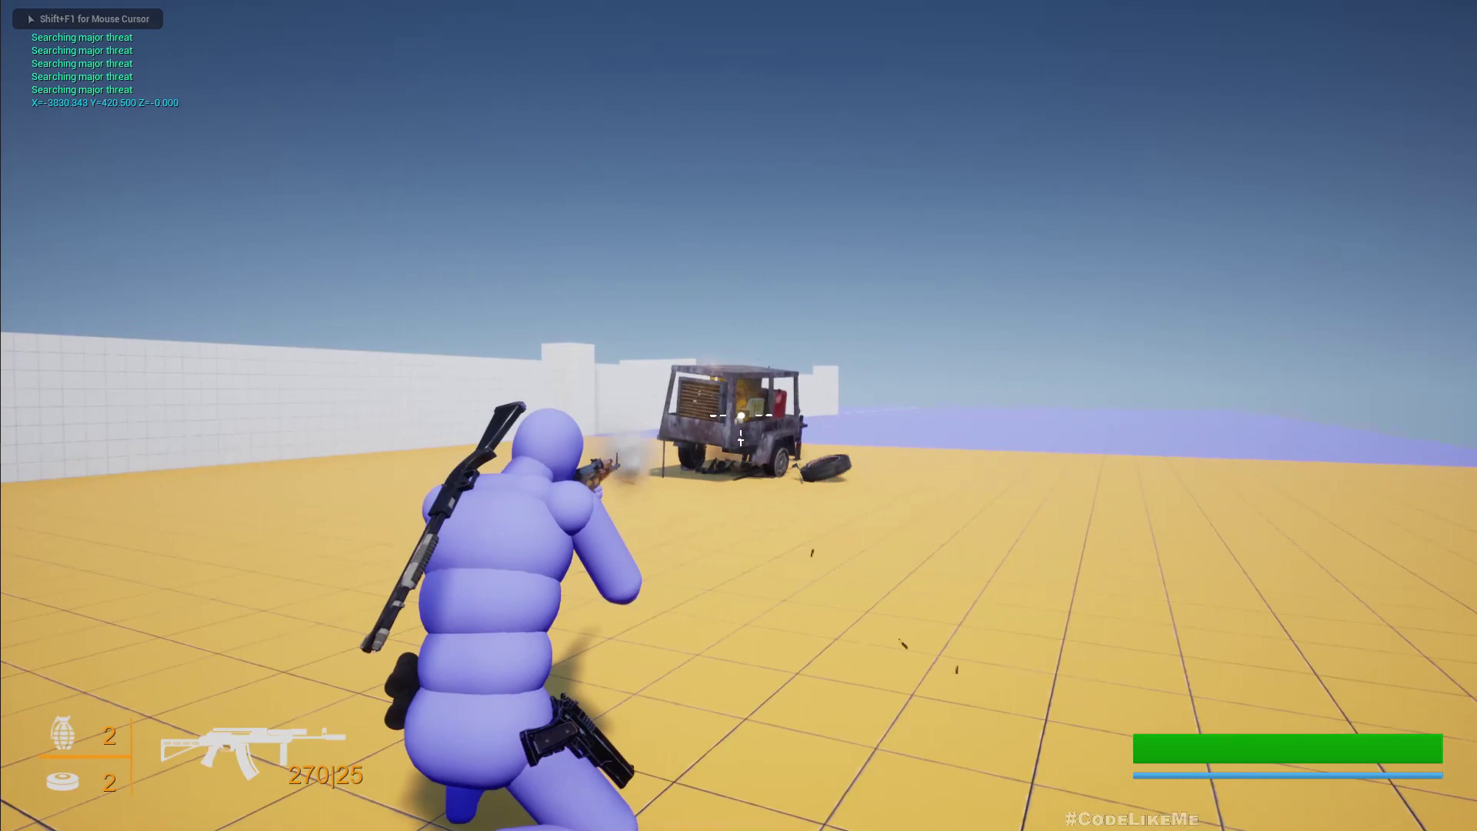
key(Escape)
key(d)
key(w)
right_drag(716, 509, 892, 538)
key(w)
key(a)
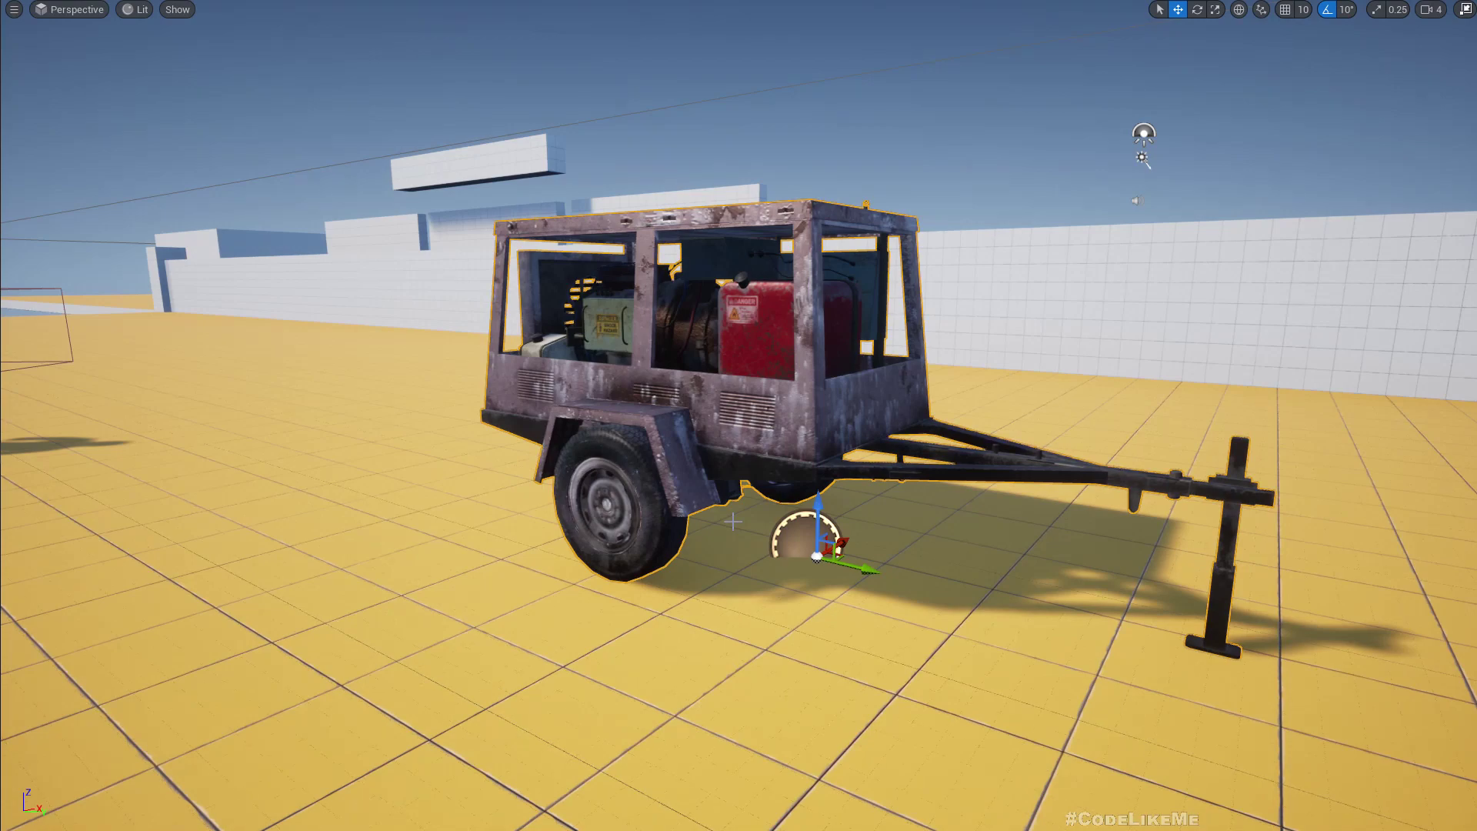
key(F11)
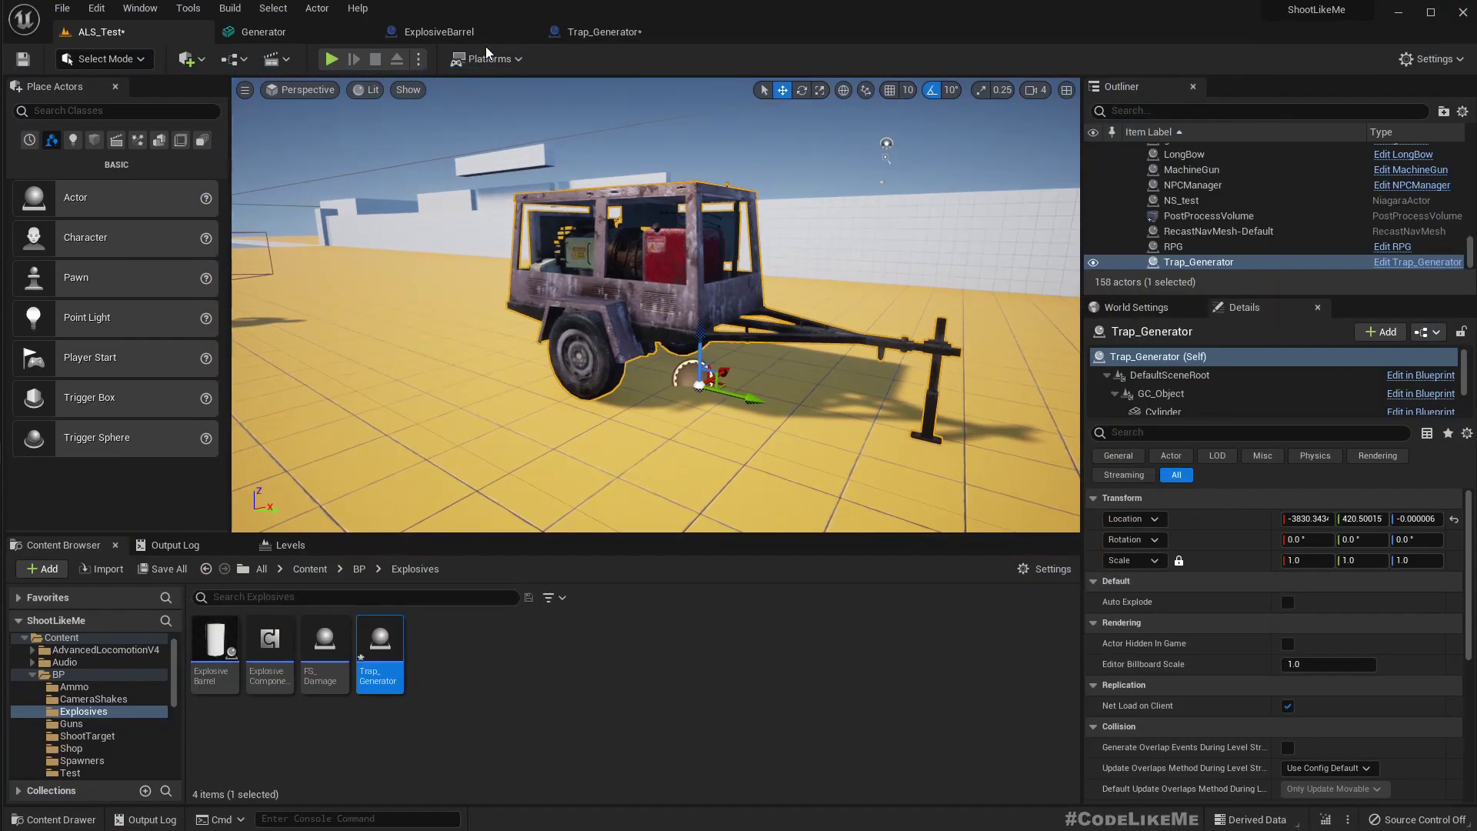
Step: Examine the Cube component's position and its physics and collision settings in the Trap_Generator blueprint
click(596, 32)
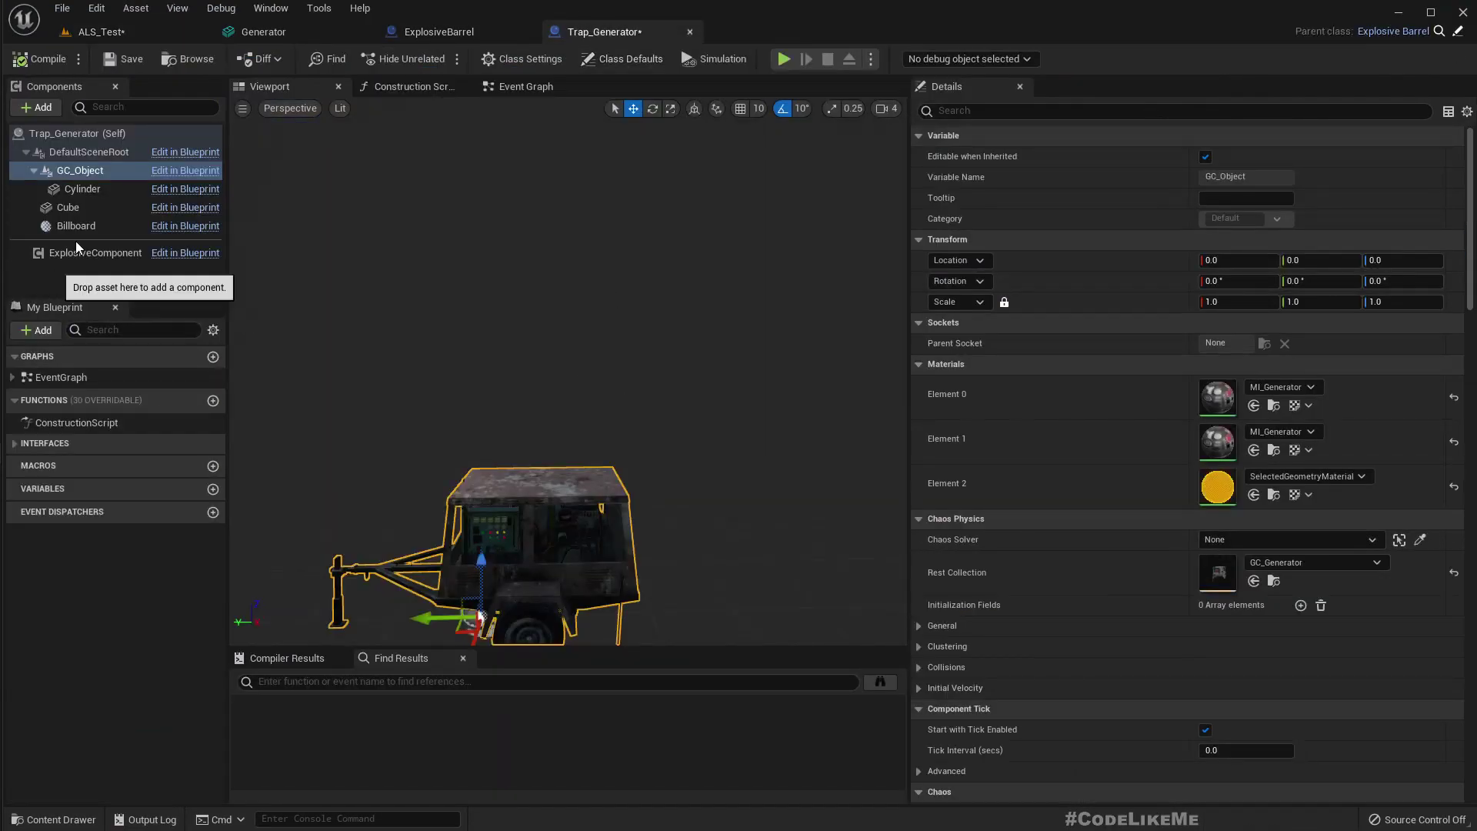
click(69, 206)
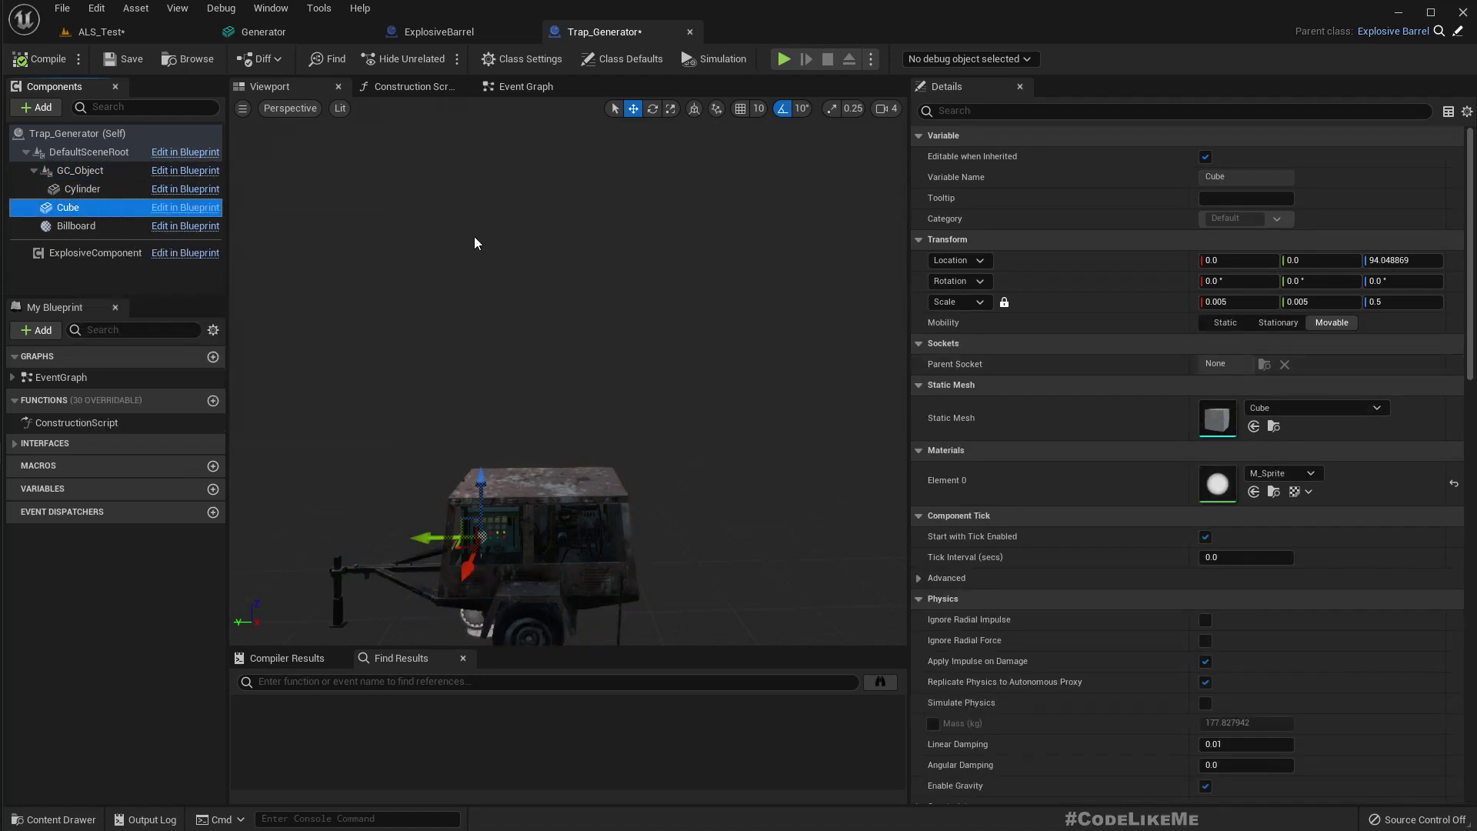
right_drag(475, 243, 669, 246)
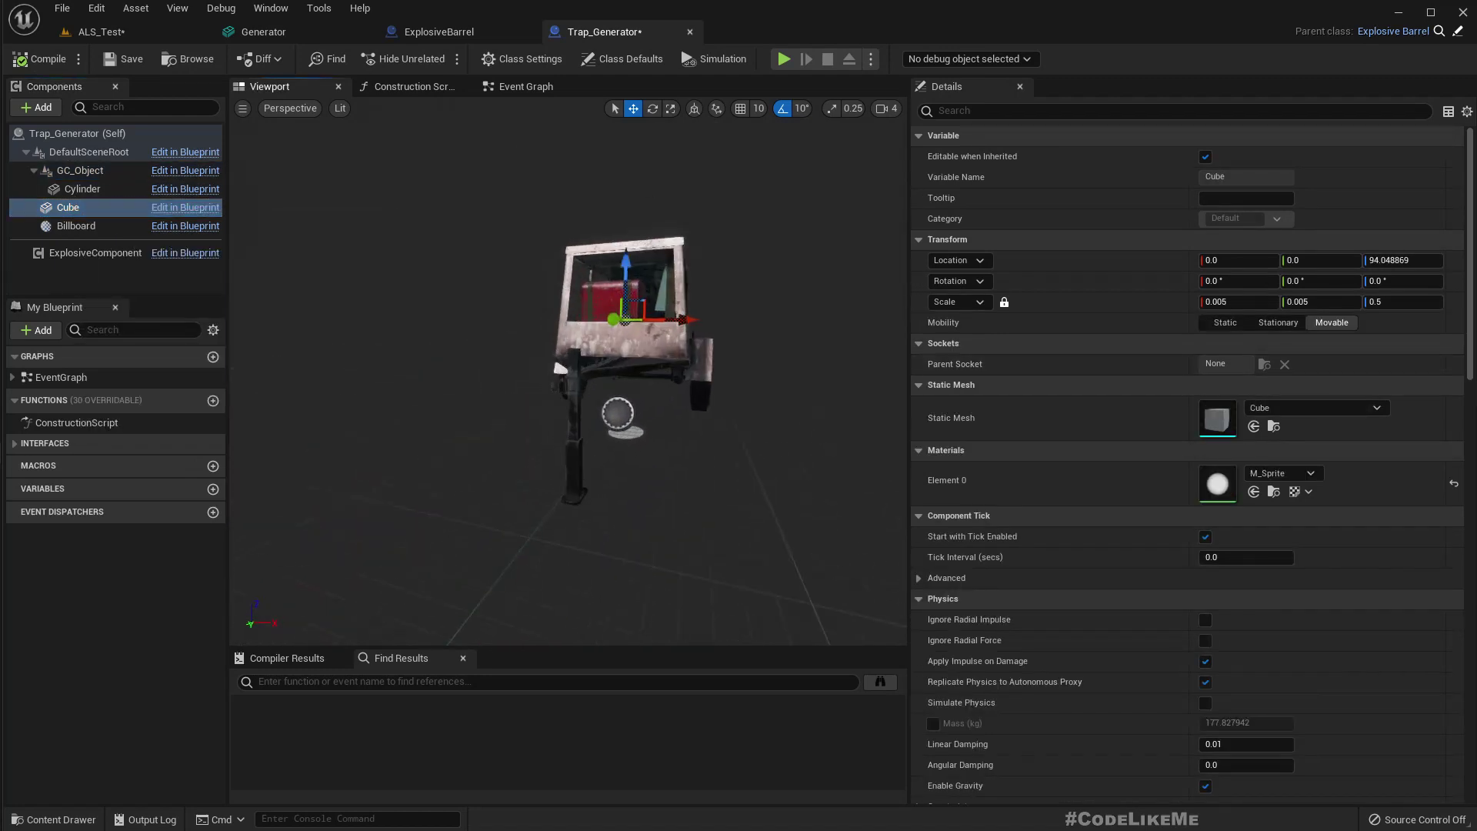
right_drag(715, 327, 653, 334)
scroll(1313, 521, down, 10)
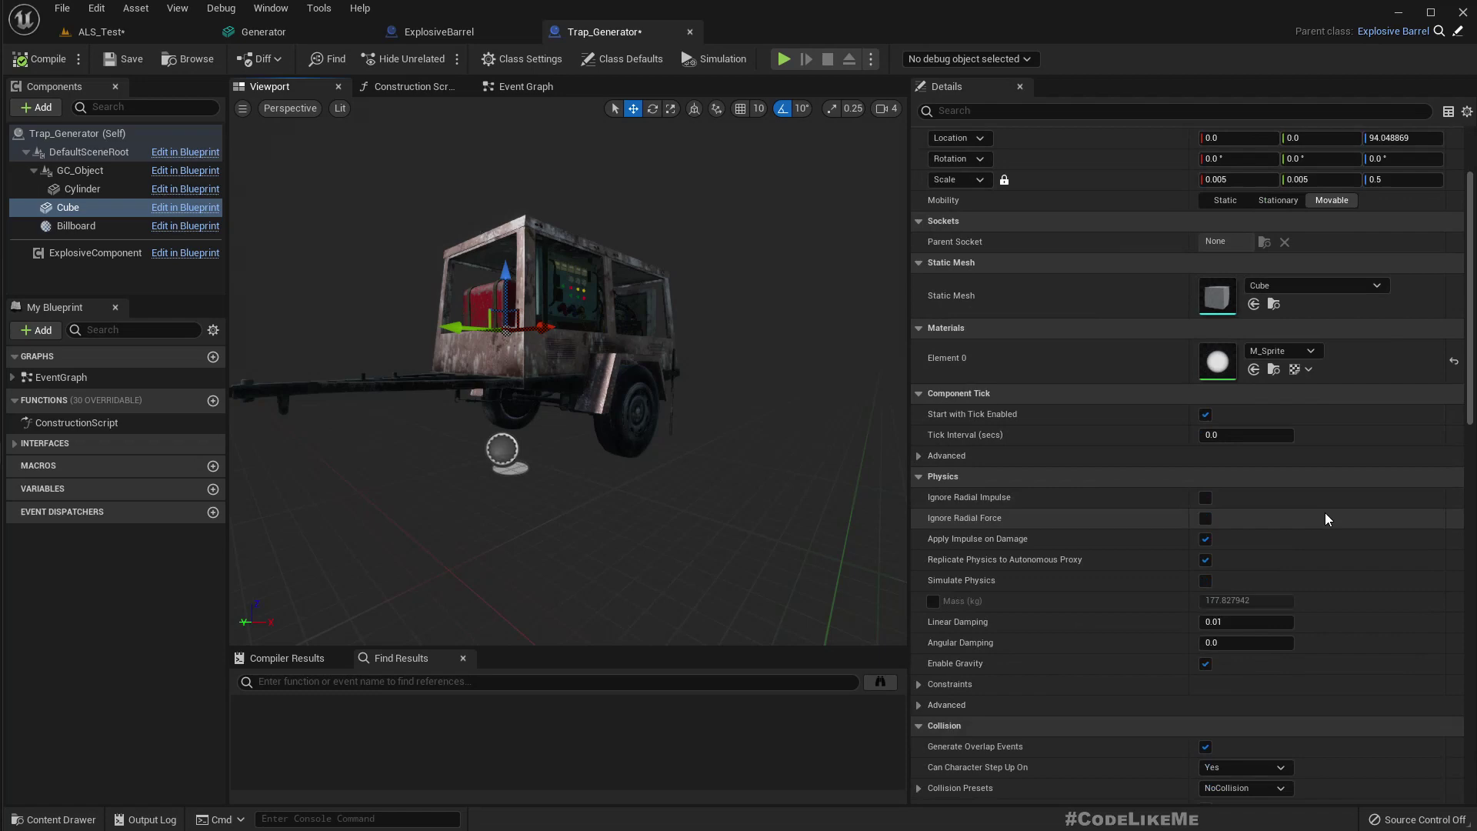
Step: Find references to the Cube and Cylinder components in the Trap_Generator blueprint
right_click(87, 214)
click(96, 220)
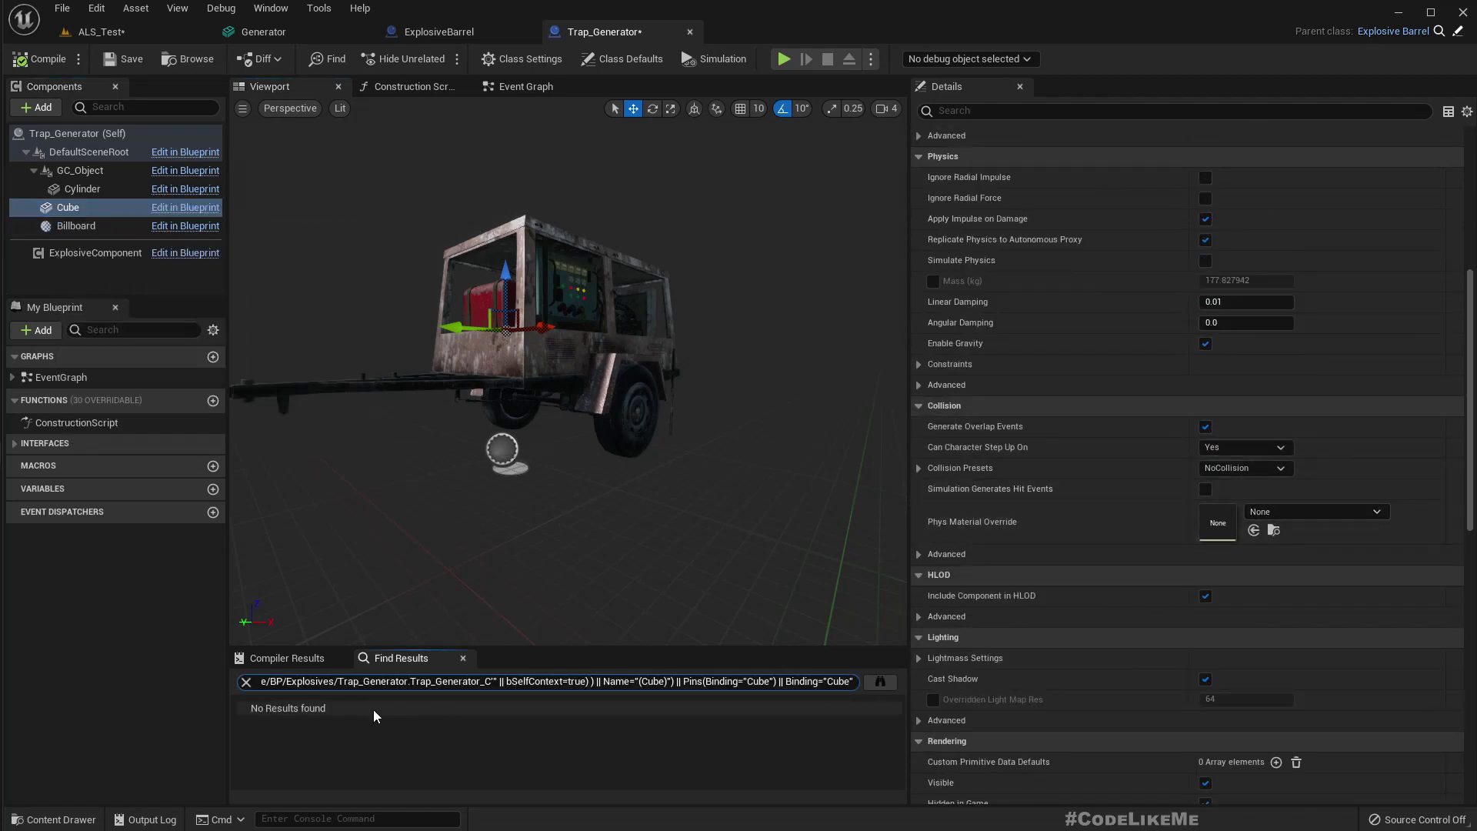
right_click(81, 187)
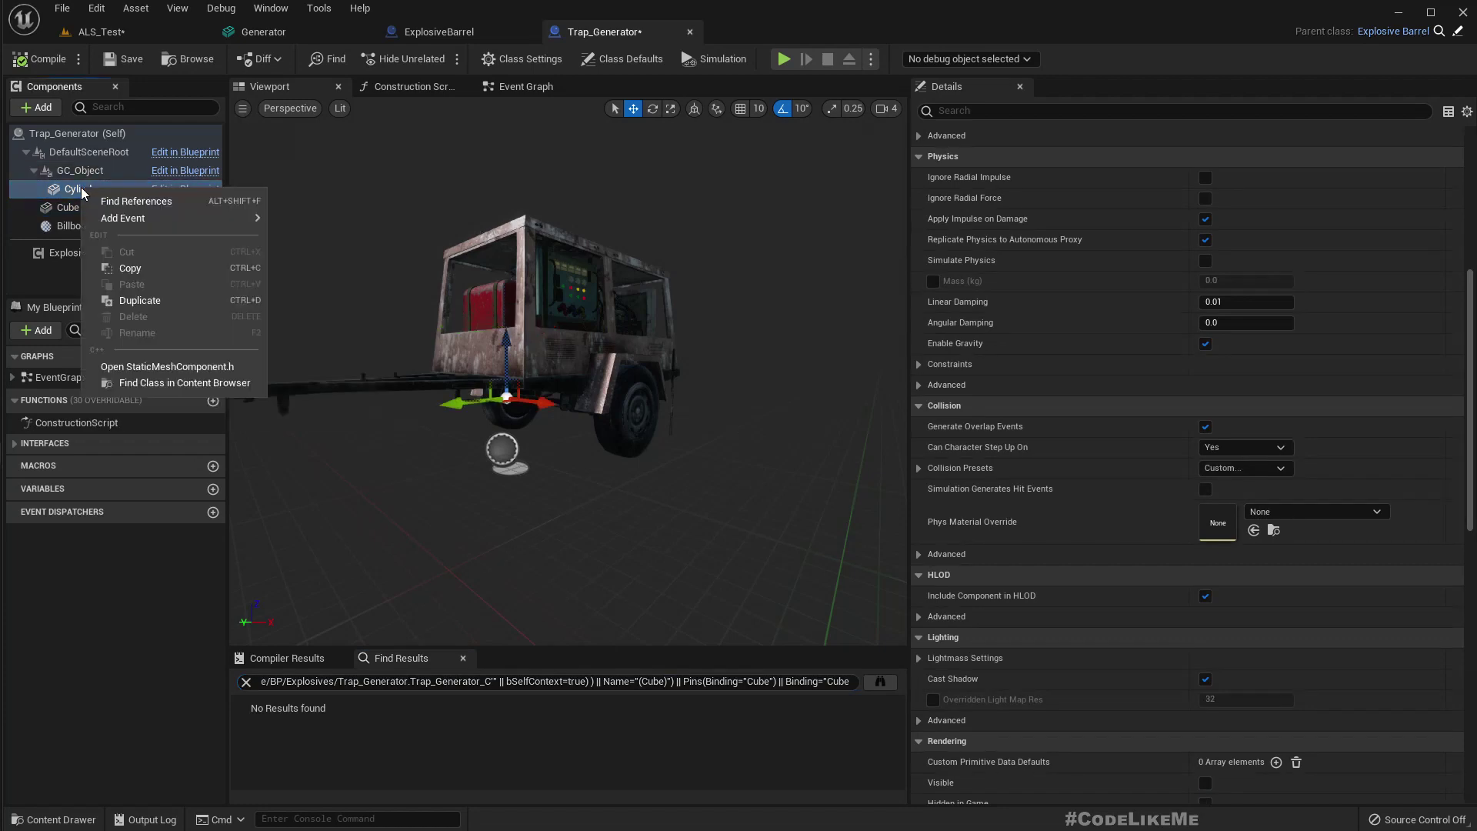
click(115, 200)
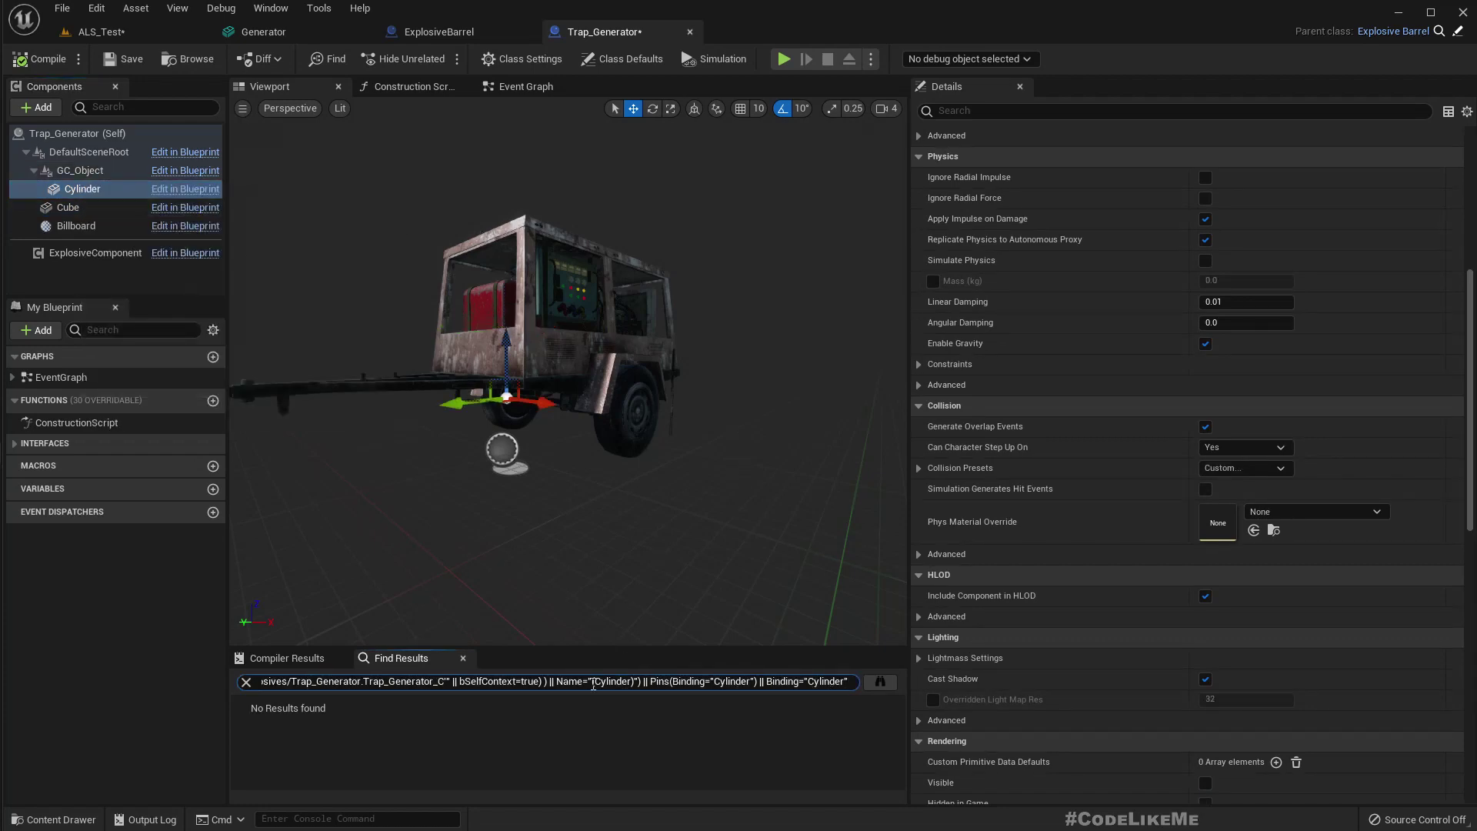
Step: Check the Cube component in the parent ExplosiveBarrel blueprint and find references to its Cylinder component
click(460, 35)
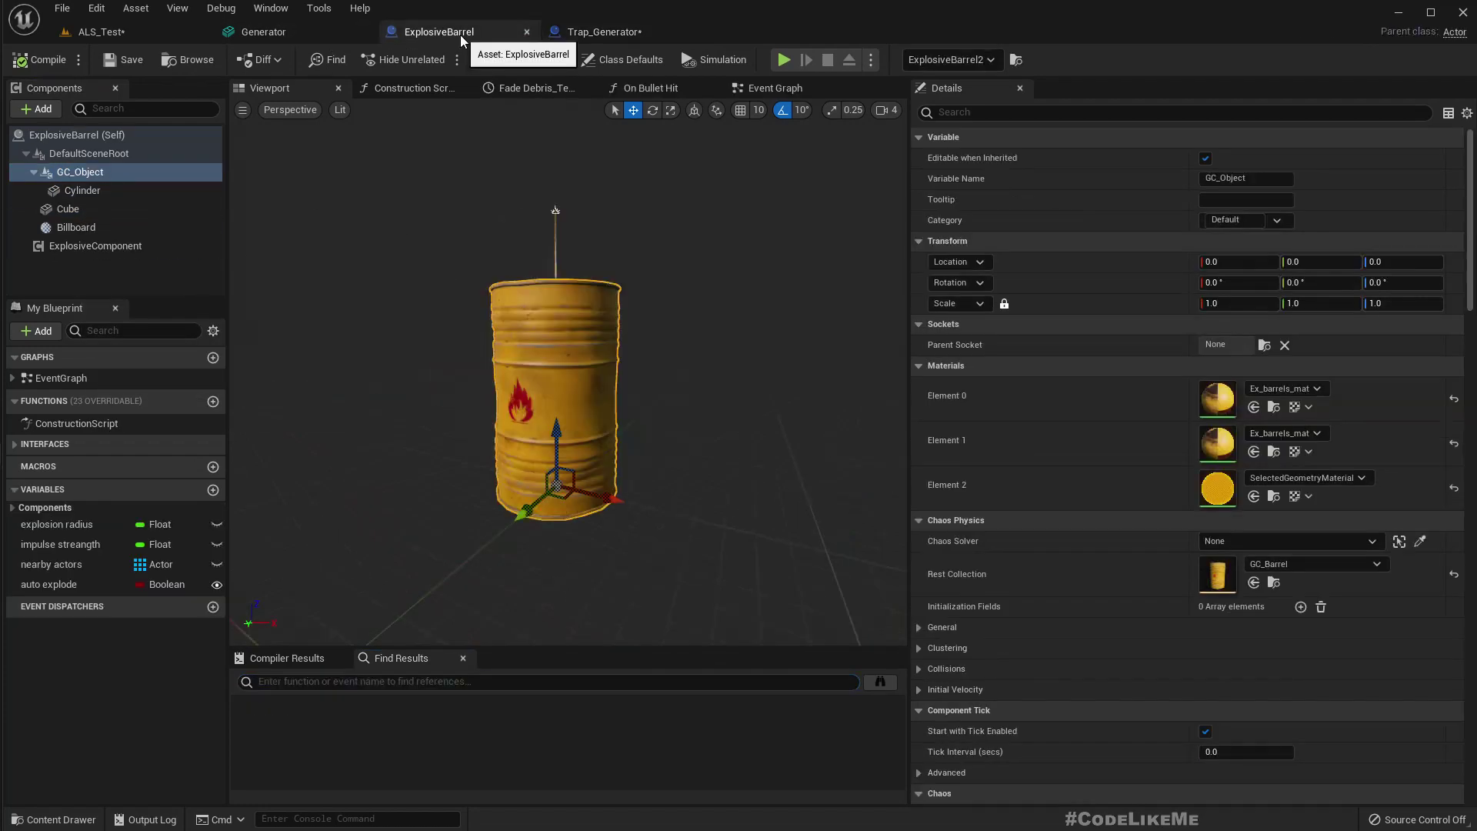
click(66, 210)
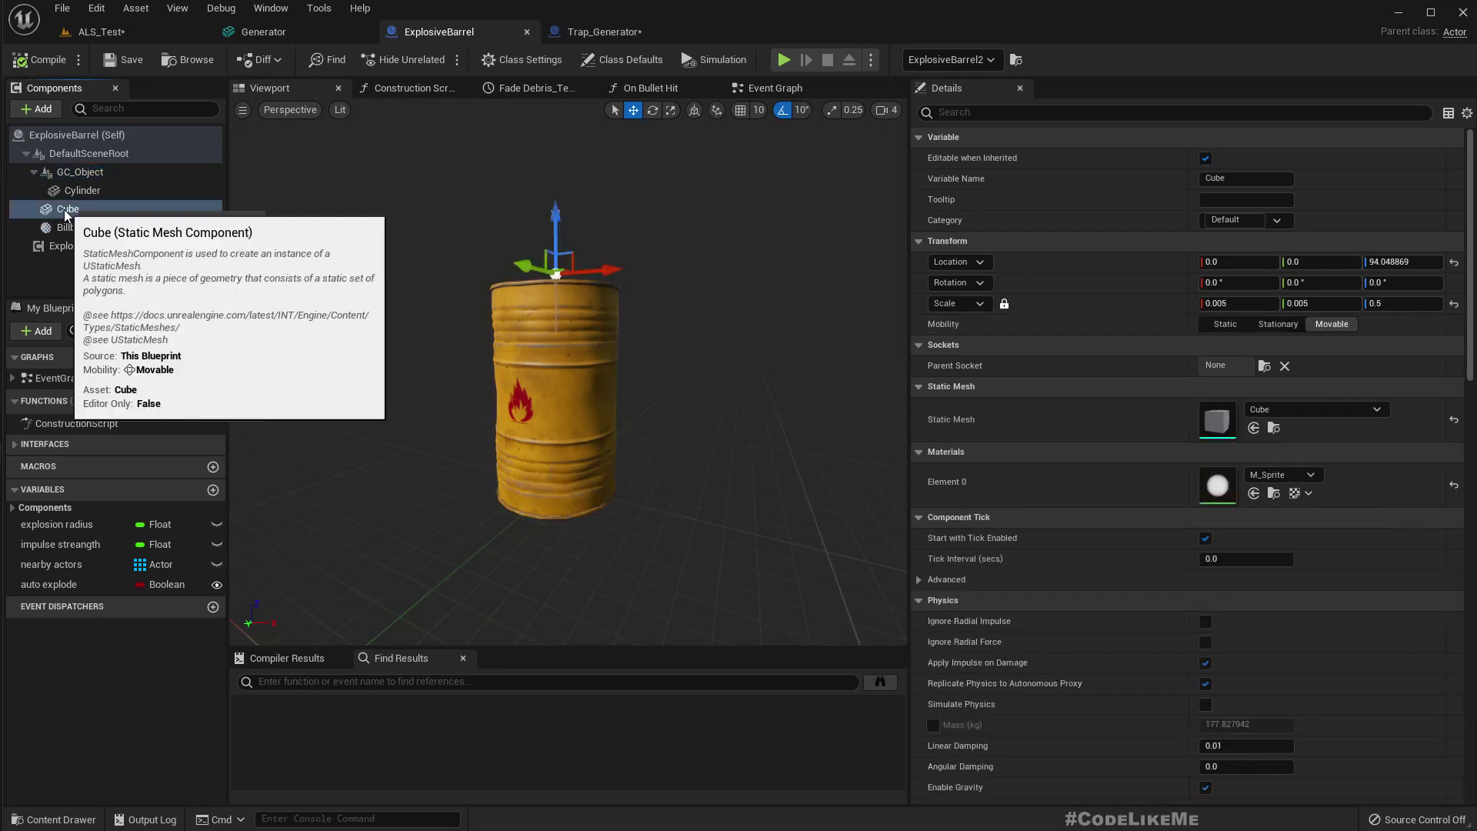
right_click(66, 211)
click(69, 195)
right_click(69, 195)
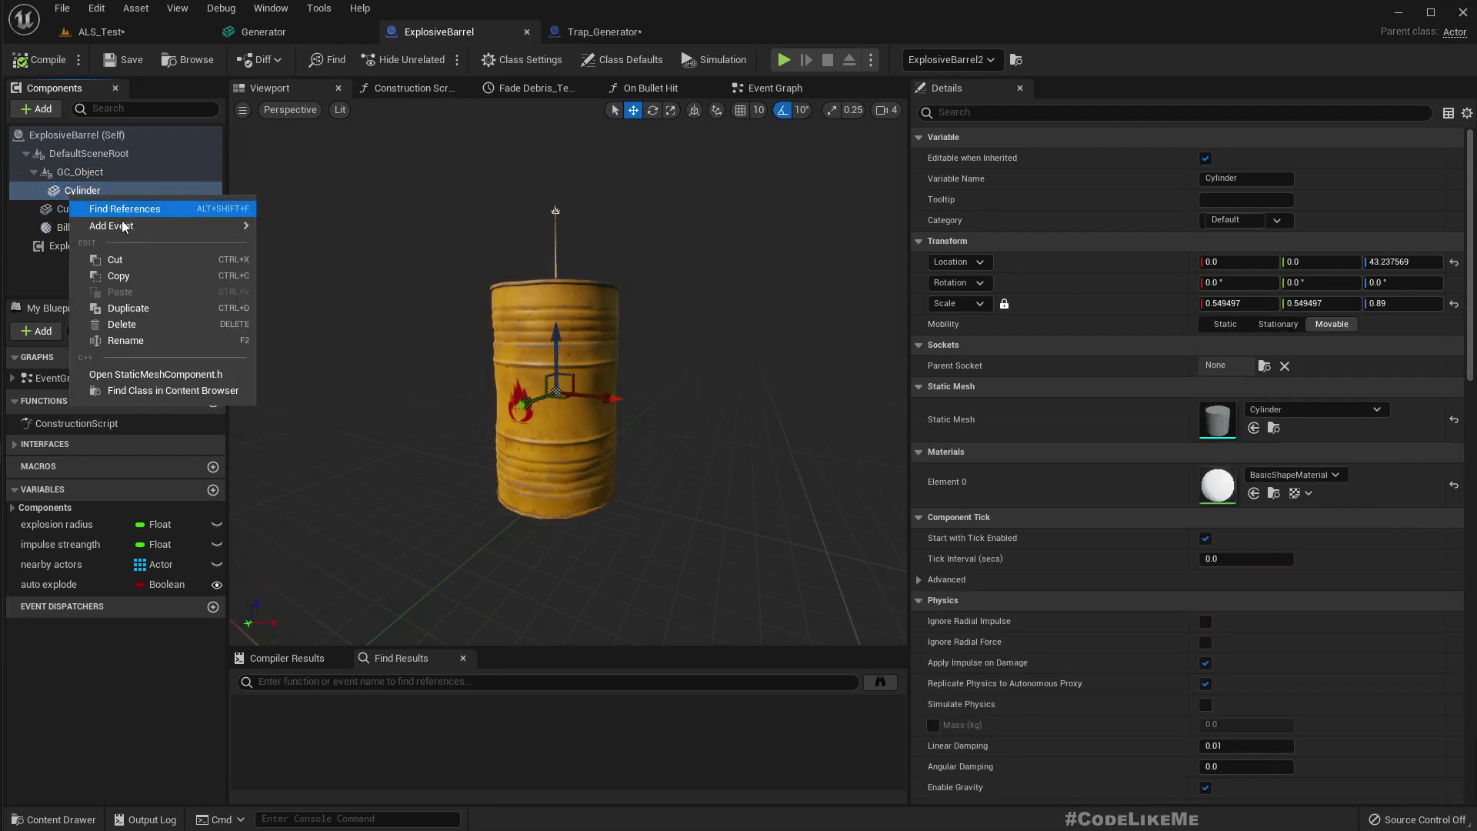
click(118, 209)
right_click(85, 193)
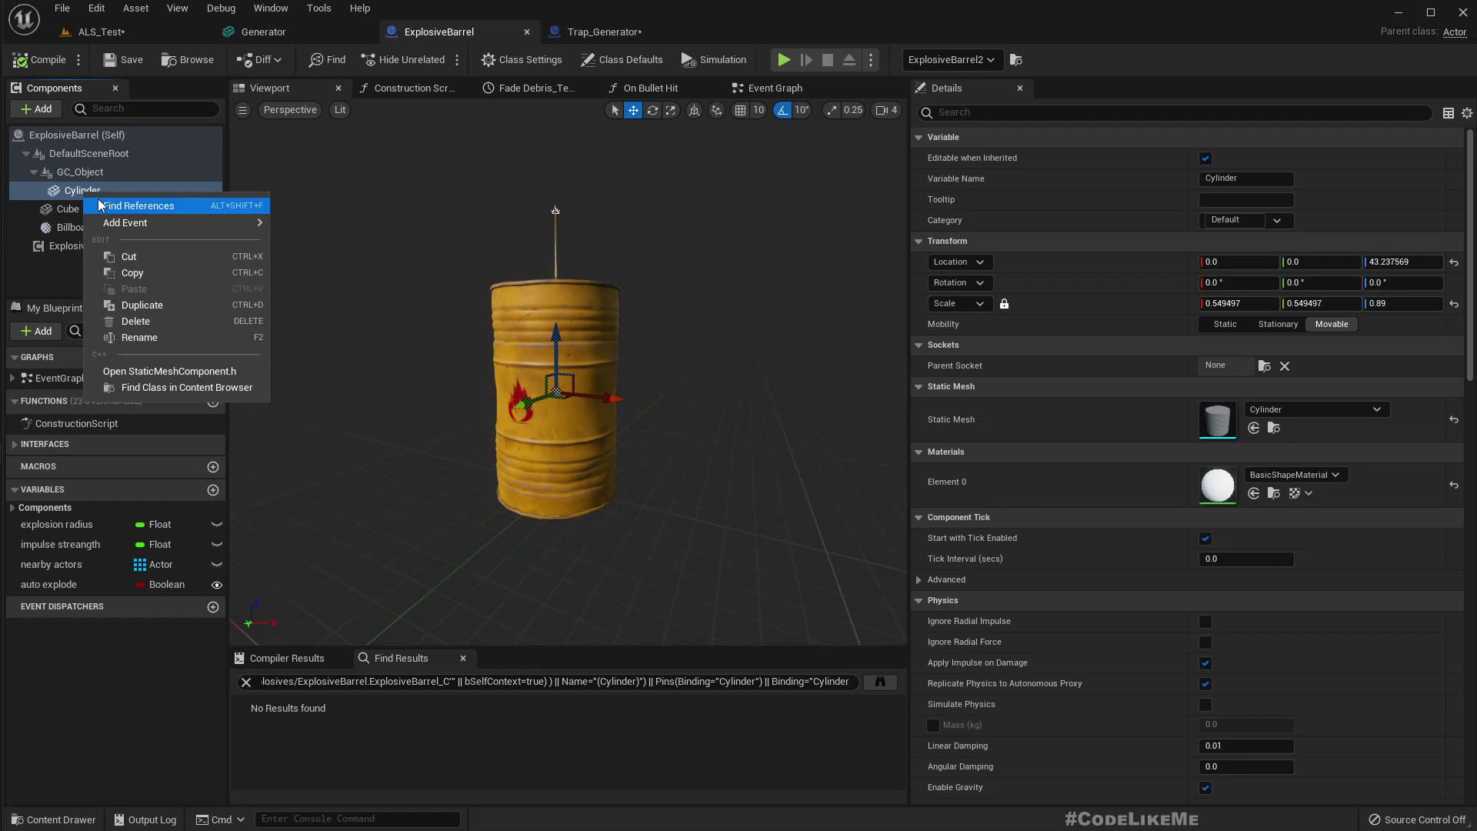
click(118, 205)
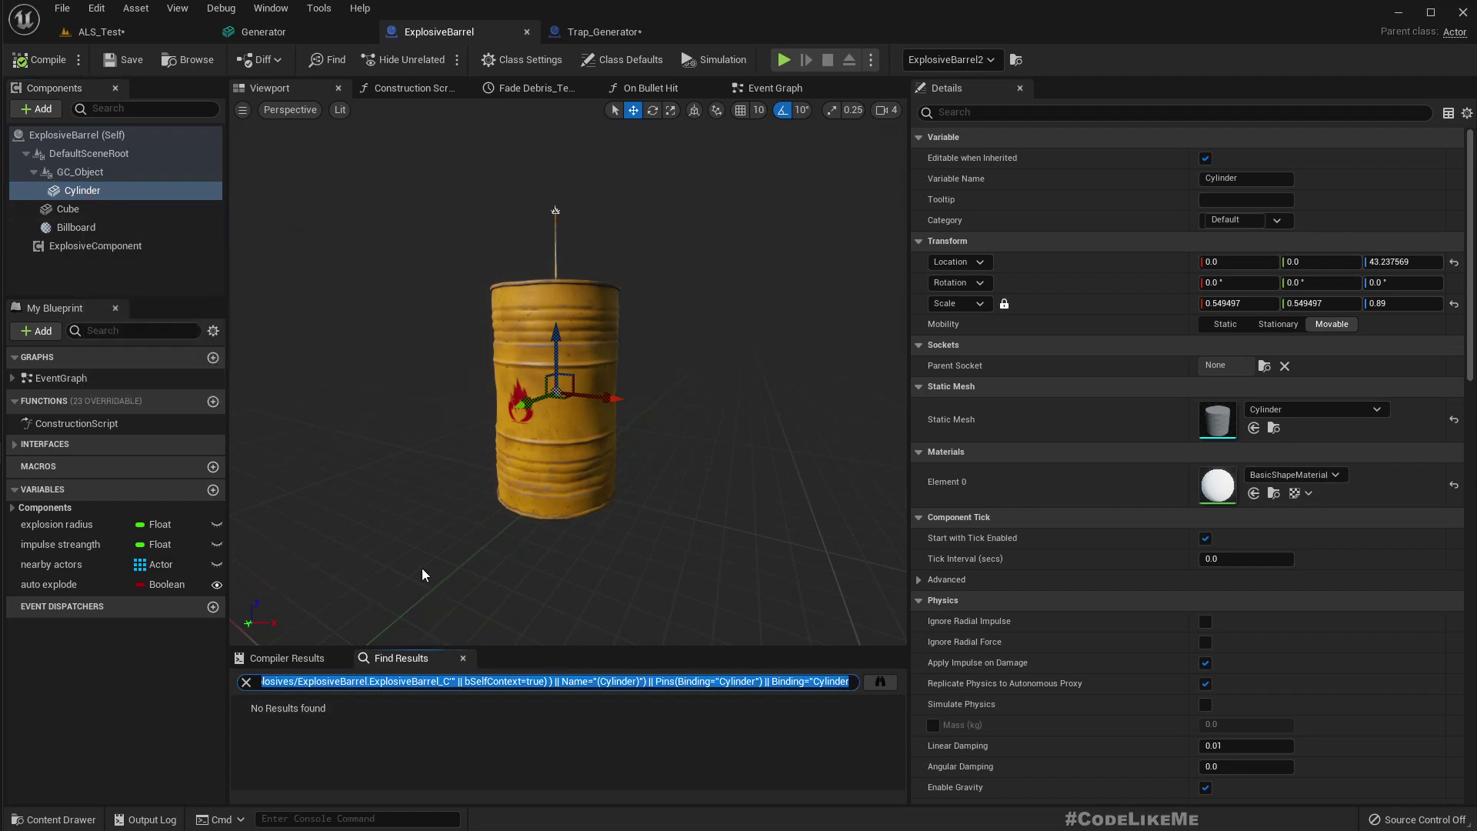
right_drag(493, 216, 501, 169)
key(s)
key(w)
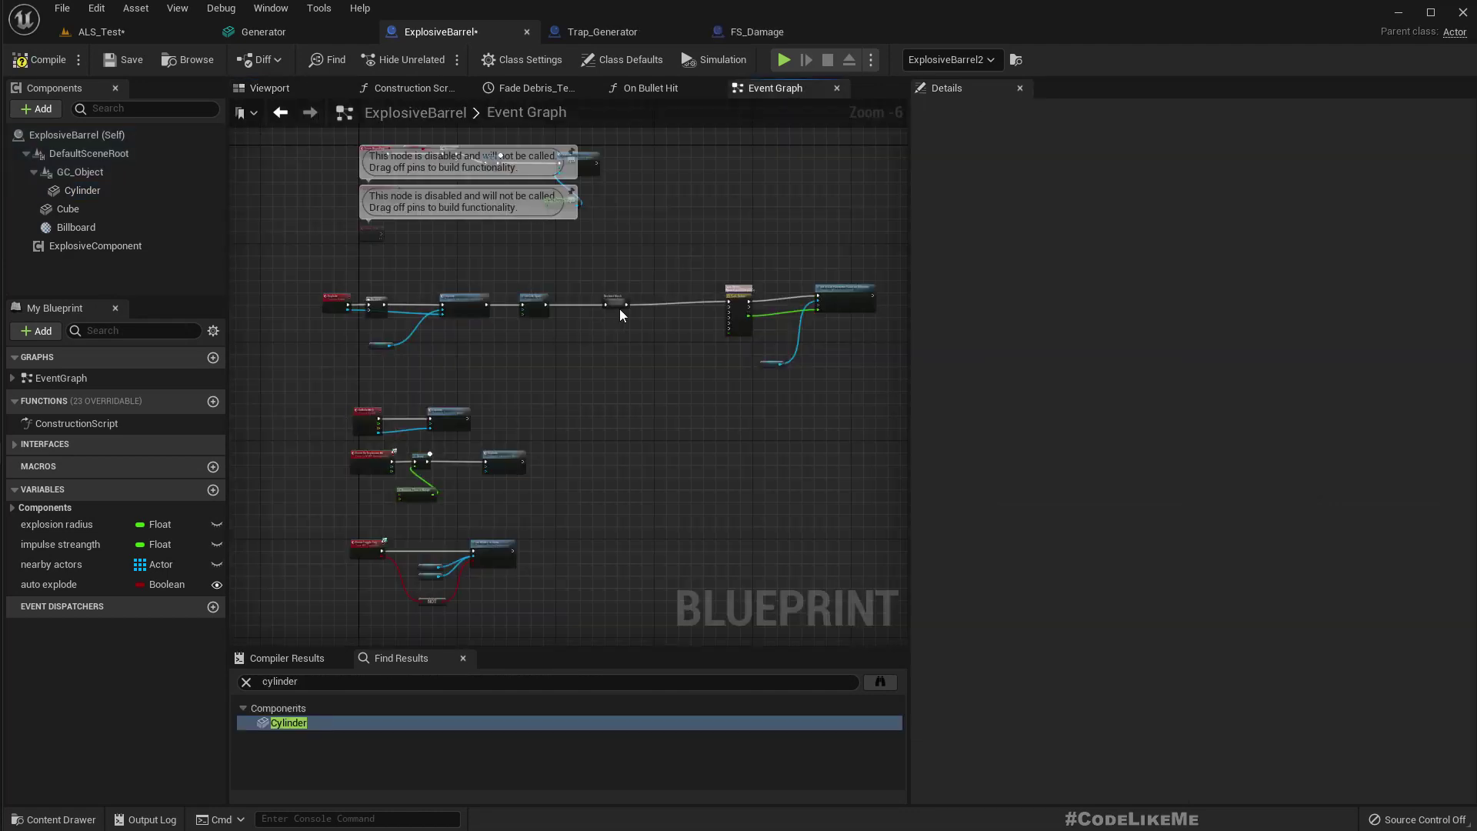
Step: Open the Destruct Mesh collapsed graph in ExplosiveBarrel's event graph and move its Inputs node up level with the SpawnActor FS Damage node
scroll(620, 307, up, 6)
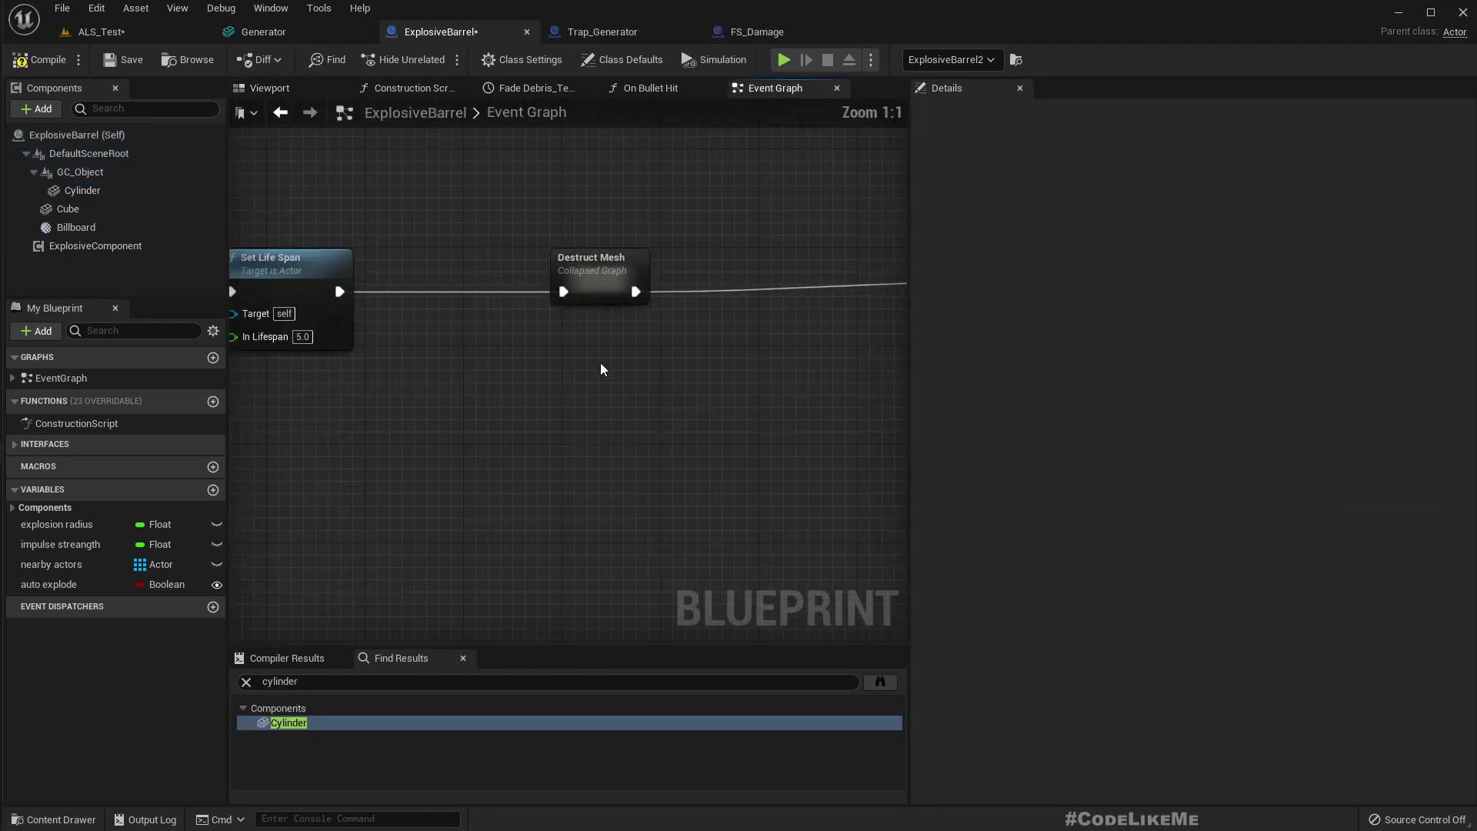
right_drag(600, 362, 680, 427)
click(683, 314)
double_click(681, 311)
right_drag(638, 336, 610, 313)
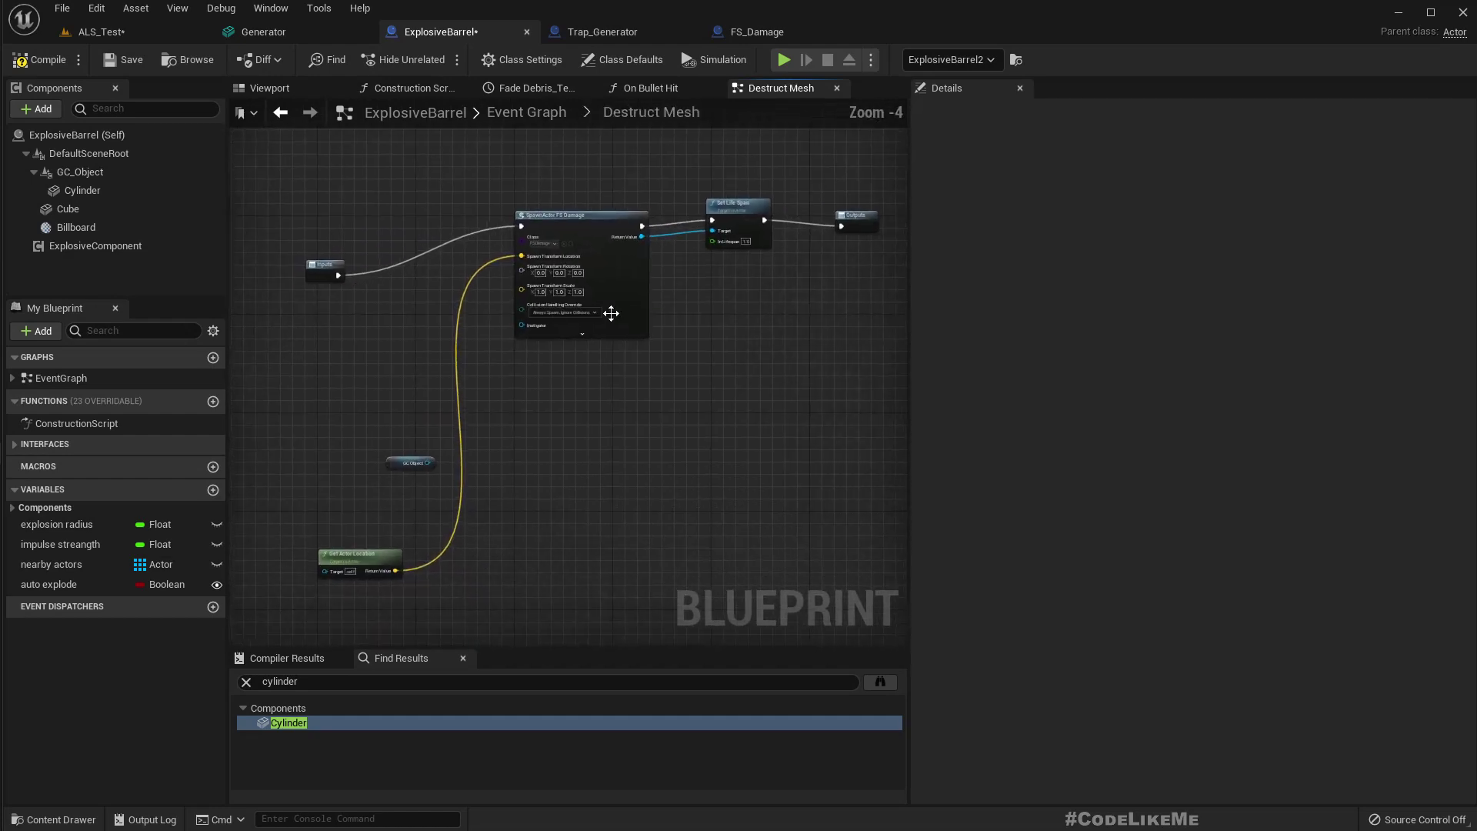
scroll(478, 316, up, 4)
right_drag(478, 301, 614, 407)
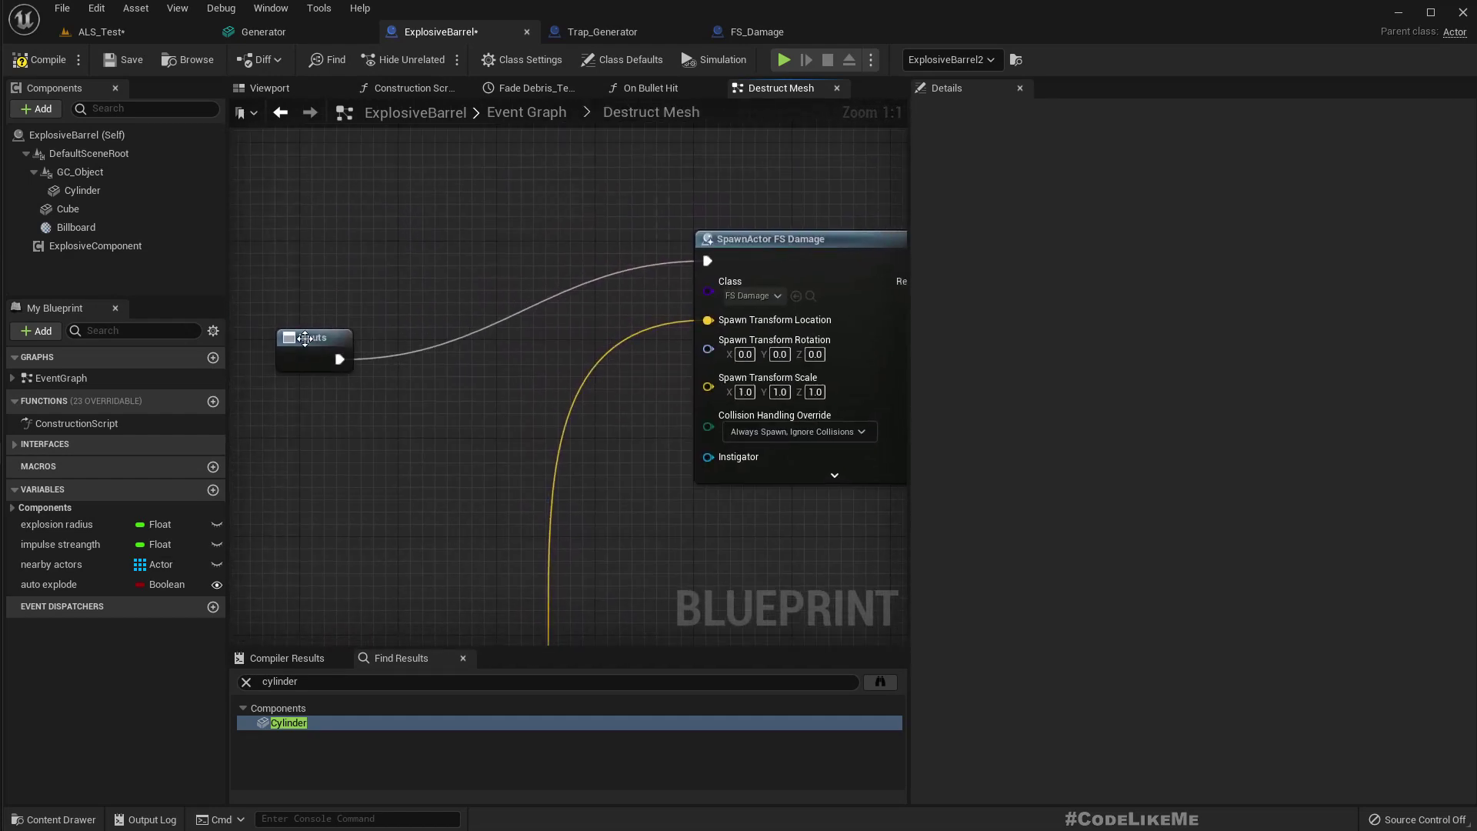
drag(305, 338, 304, 252)
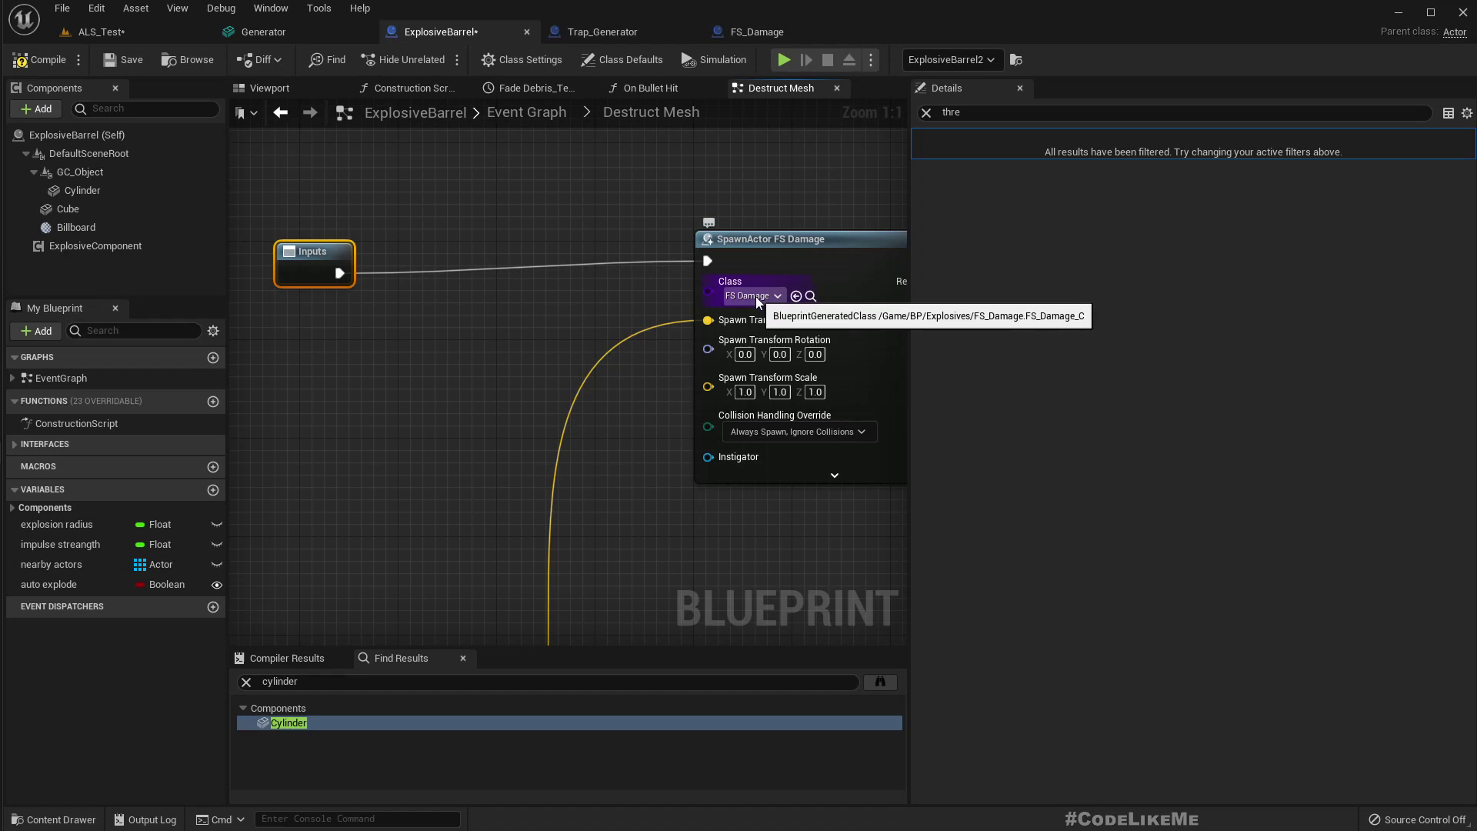
Step: Locate the FS_Damage class used by the SpawnActor node, review its default field settings, and close it
click(812, 297)
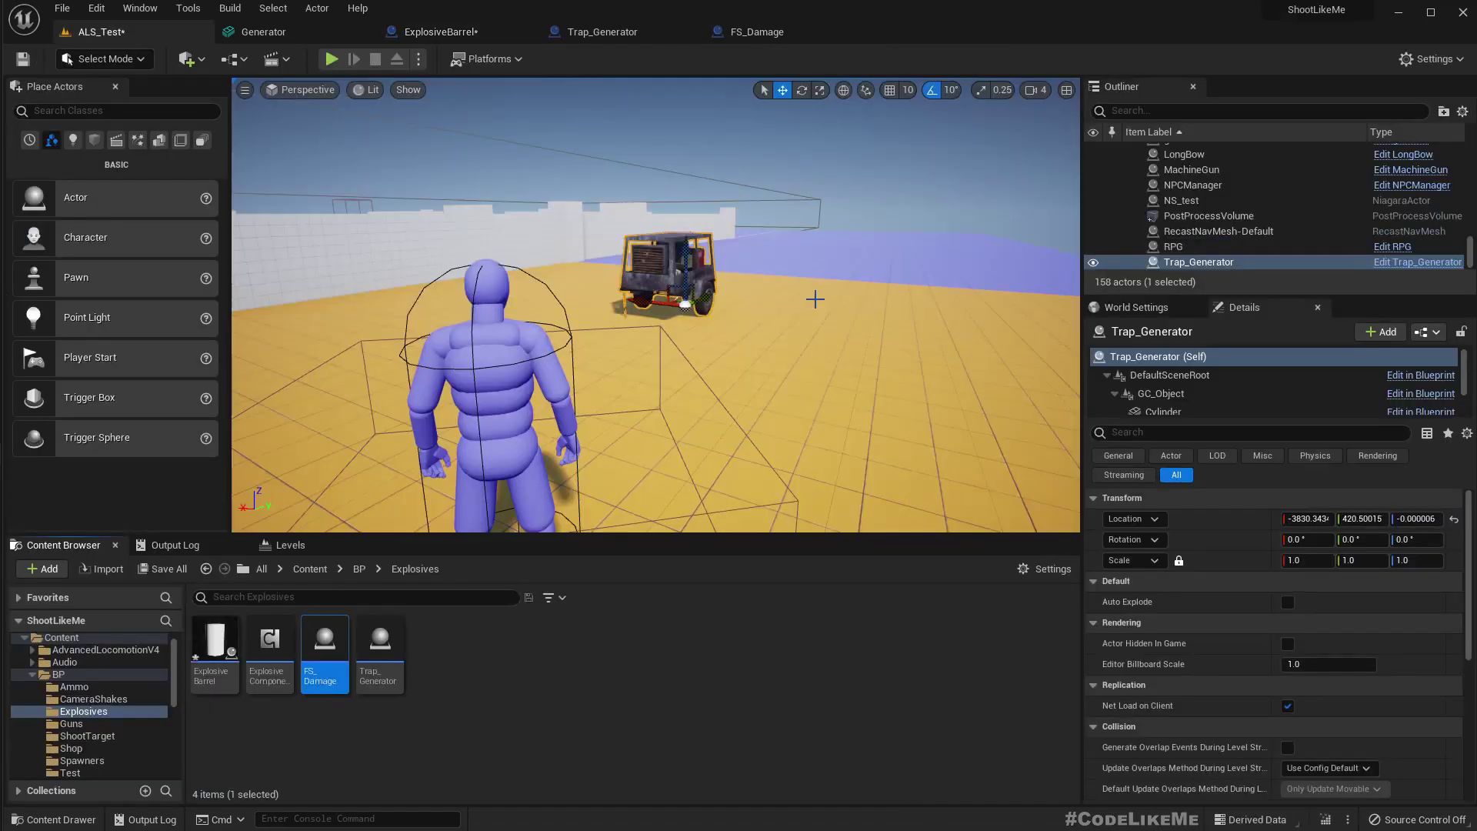
double_click(316, 645)
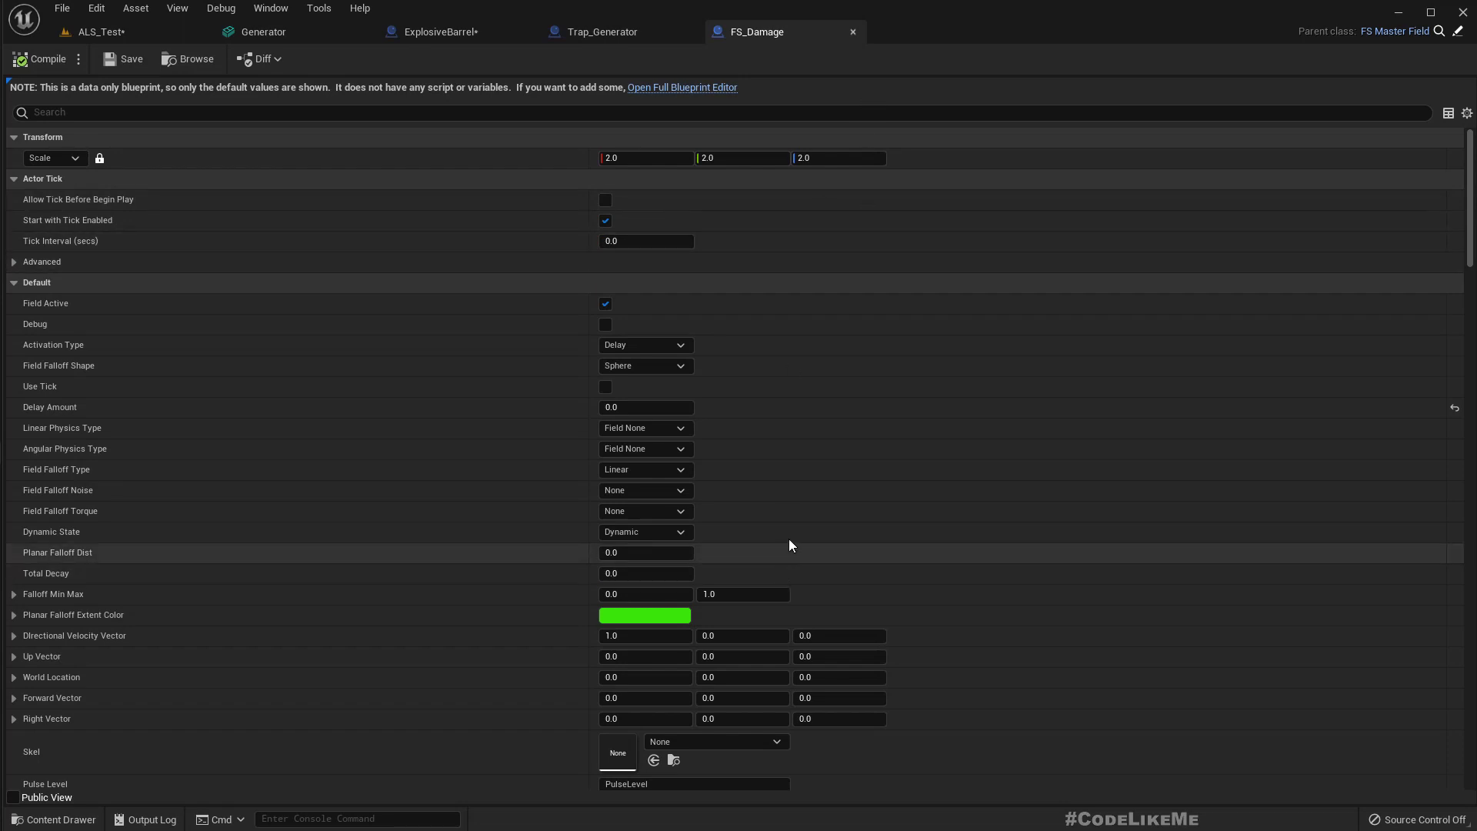
click(856, 32)
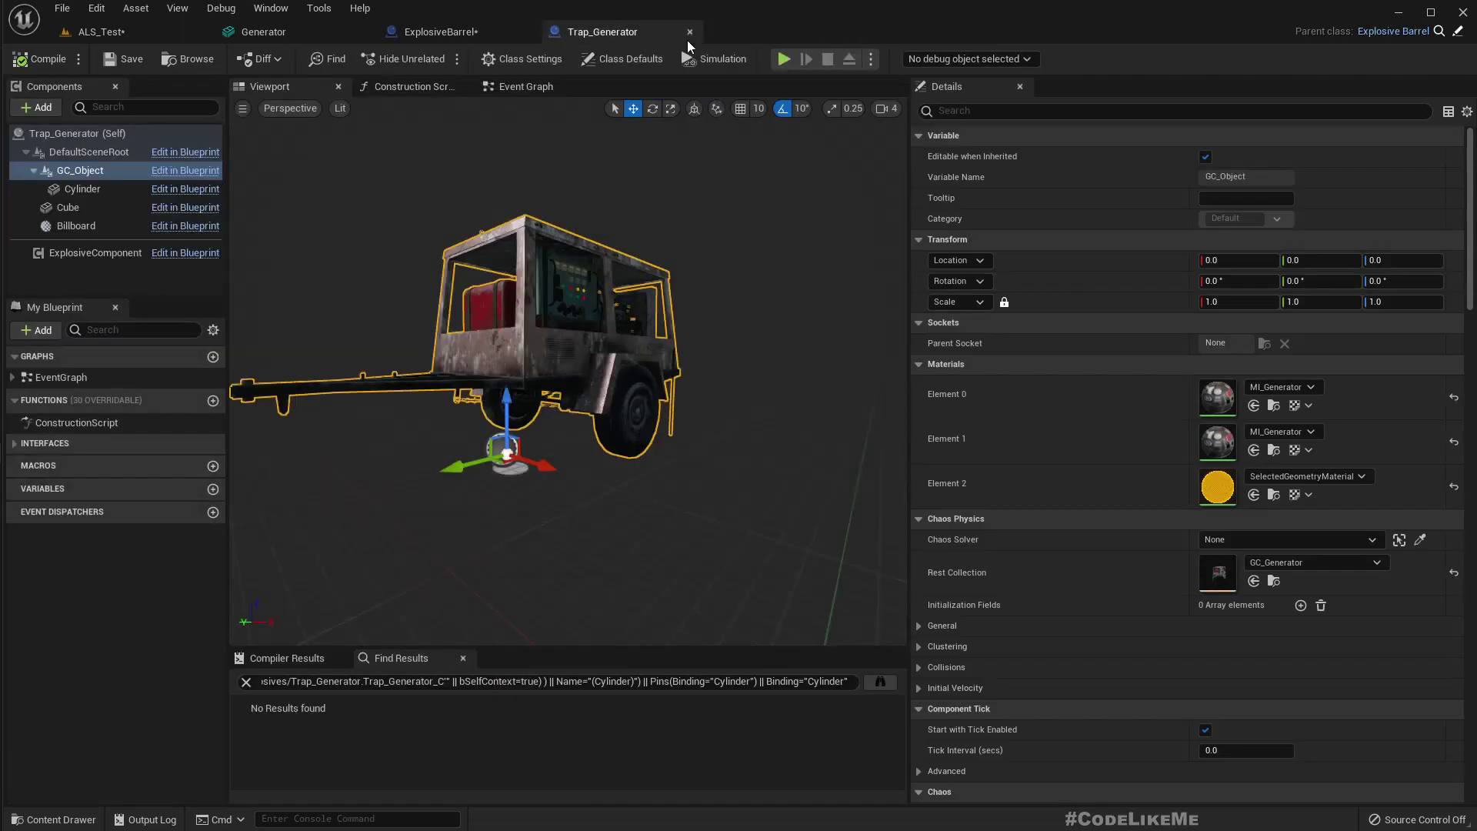
Step: Set the Spawn Transform Scale of ExplosiveBarrel's SpawnActor FS Damage node to 2.0 on all three axes
click(437, 32)
right_drag(713, 517, 599, 458)
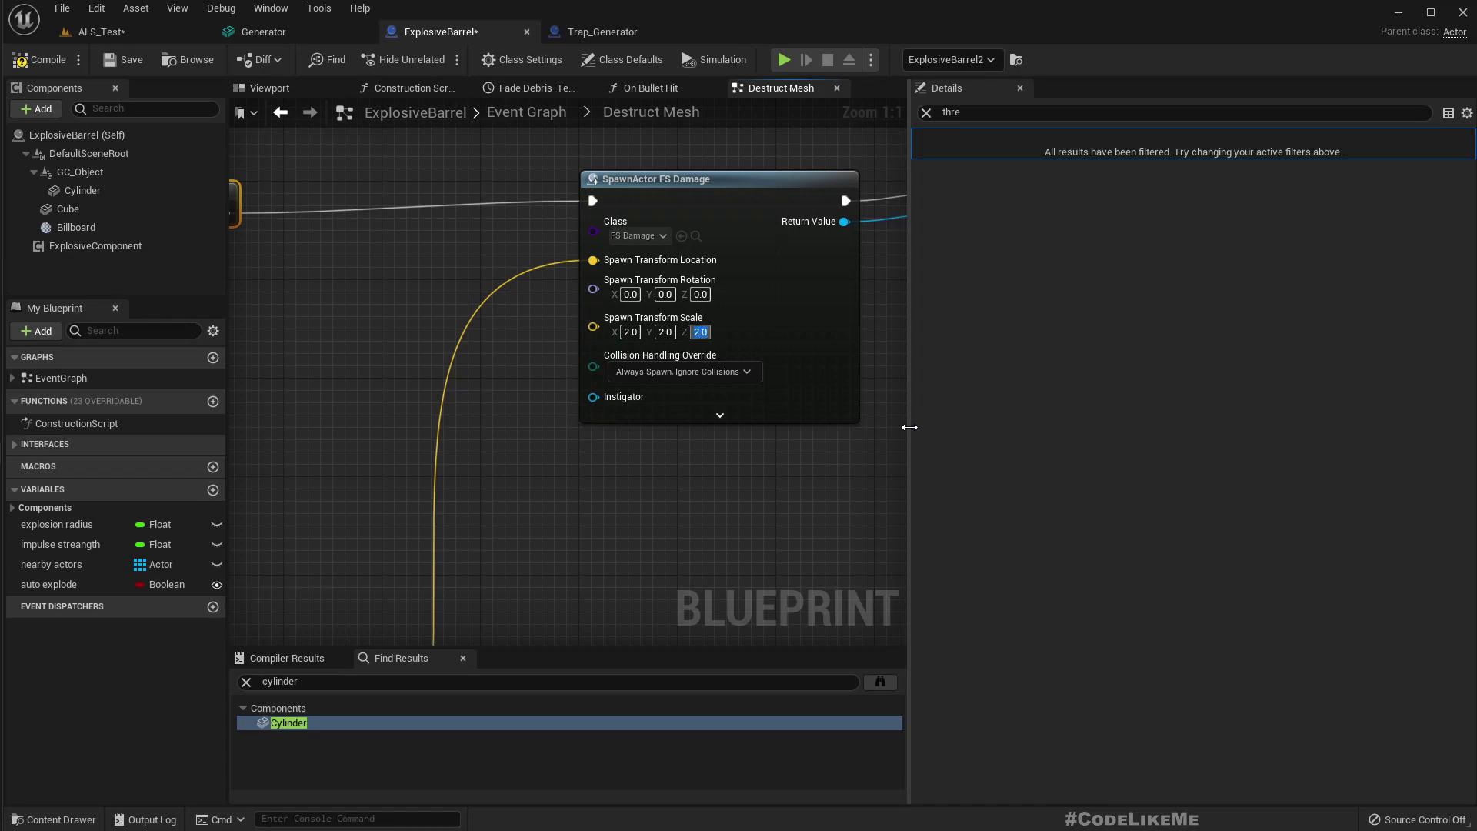
Step: Play-test the ALS_Test level full screen by shooting the generator trap with the rifle, and stop the session
click(73, 31)
key(F11)
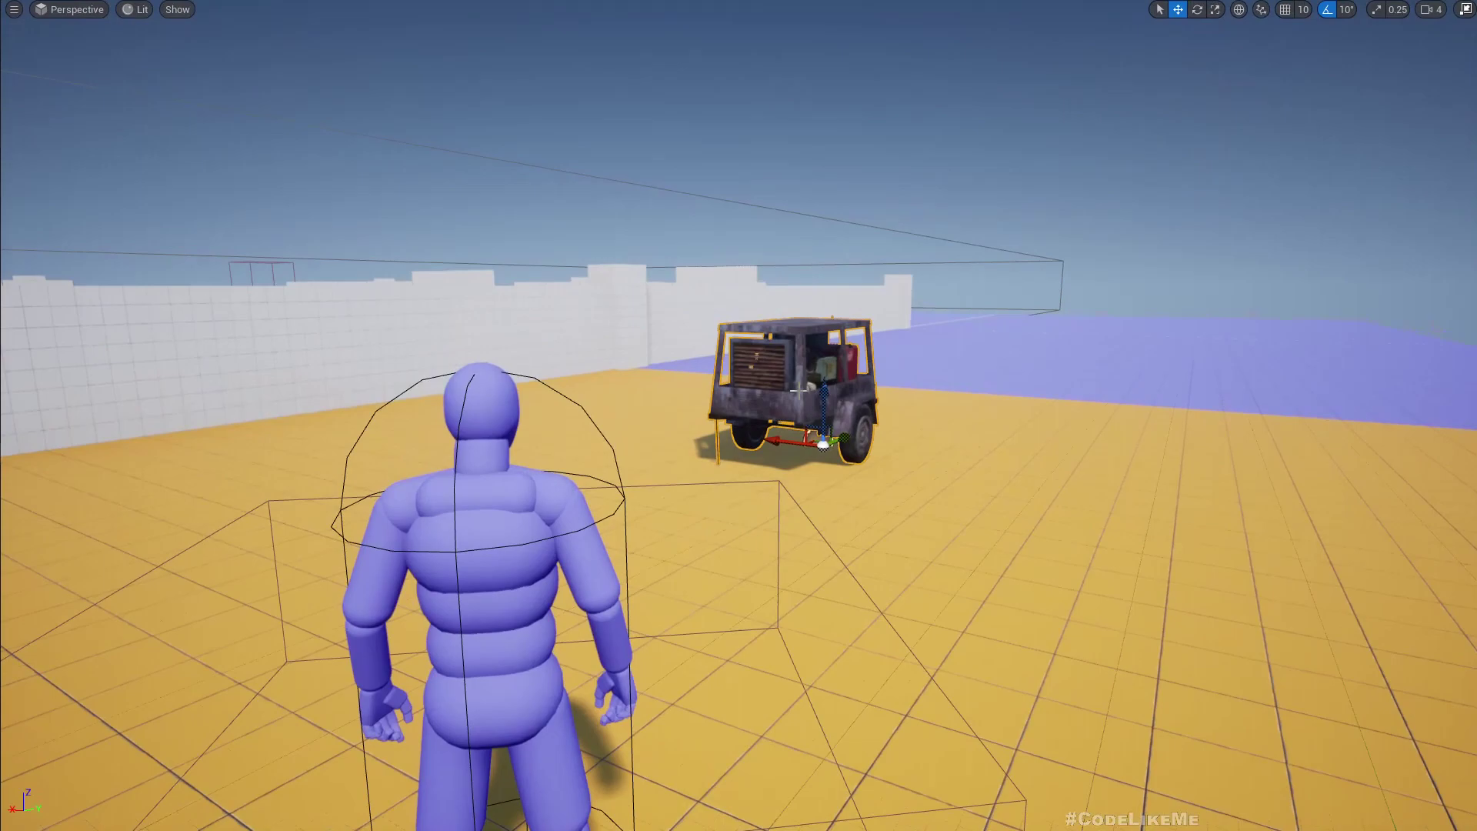
key(alt+p)
key(1)
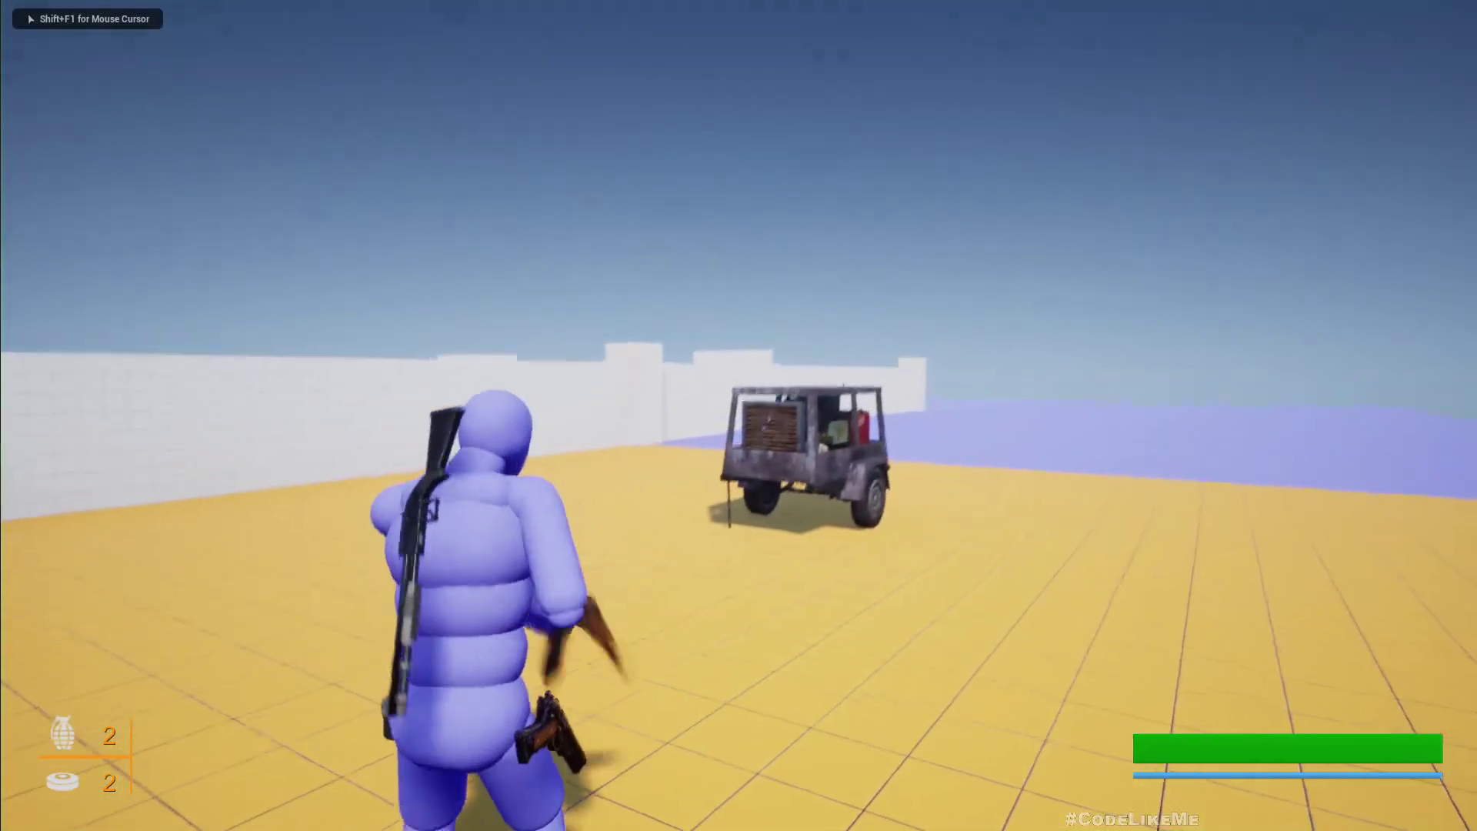
click(740, 415)
click(740, 416)
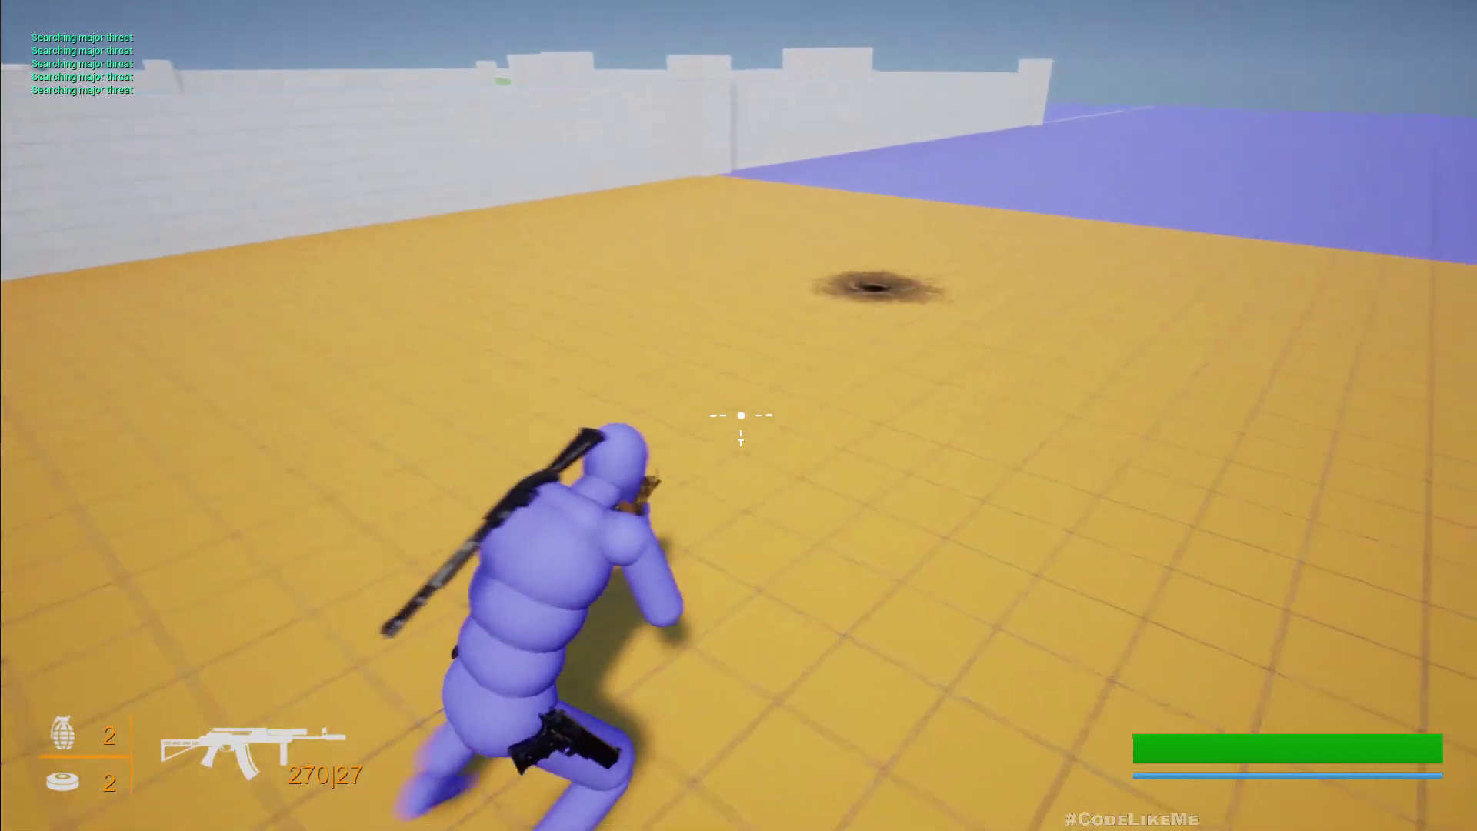
key(Escape)
Step: Move the ExplosiveBarrel3 actor into the open area near the player and generator, at about X -4495, Y 147
key(s)
right_drag(752, 561, 743, 477)
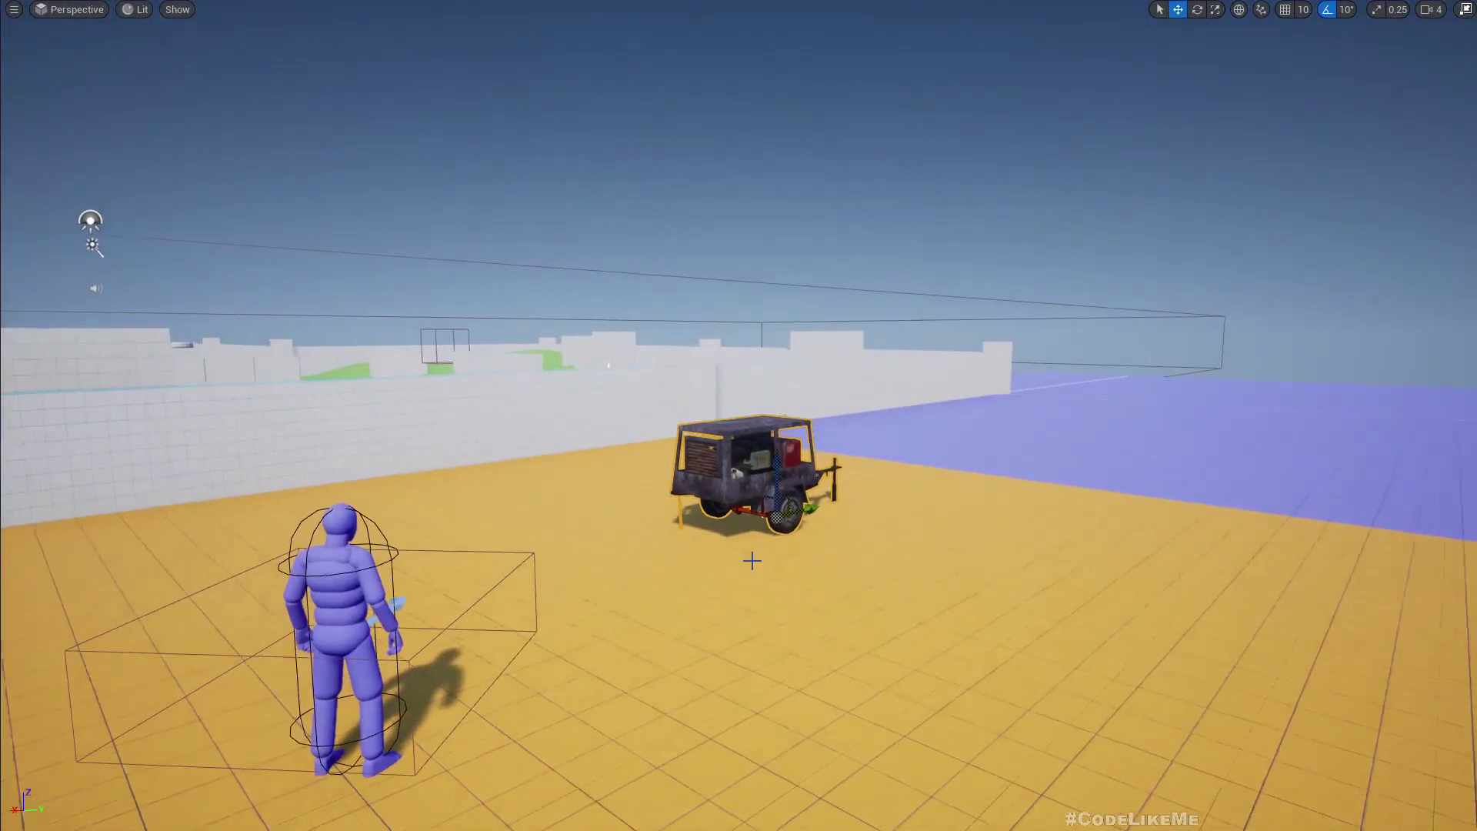
key(F11)
mouse_move(510, 300)
right_down()
mouse_move(430, 299)
mouse_move(492, 361)
mouse_move(509, 300)
right_up()
key(e)
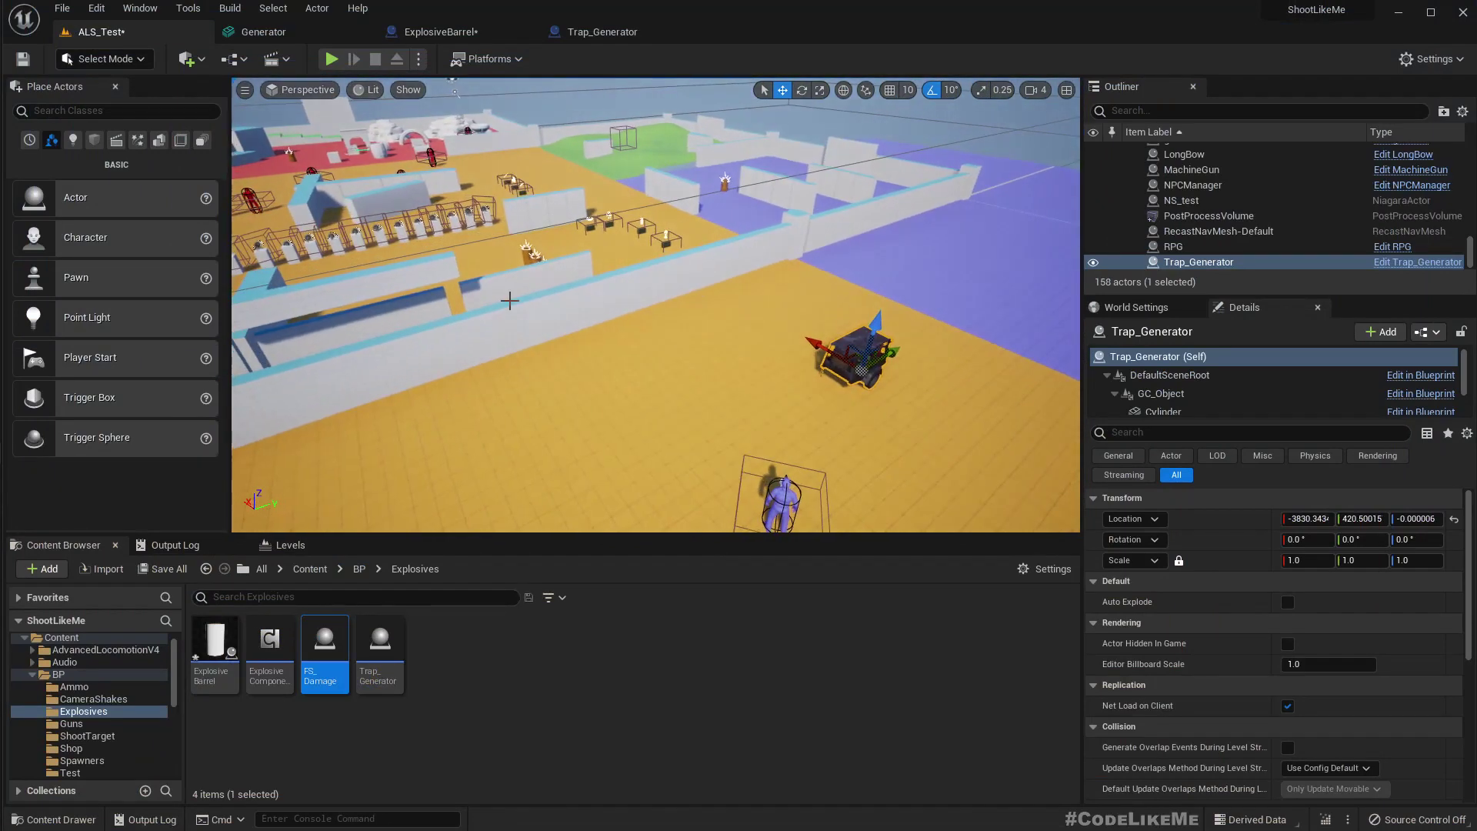
click(536, 260)
drag(522, 257, 757, 372)
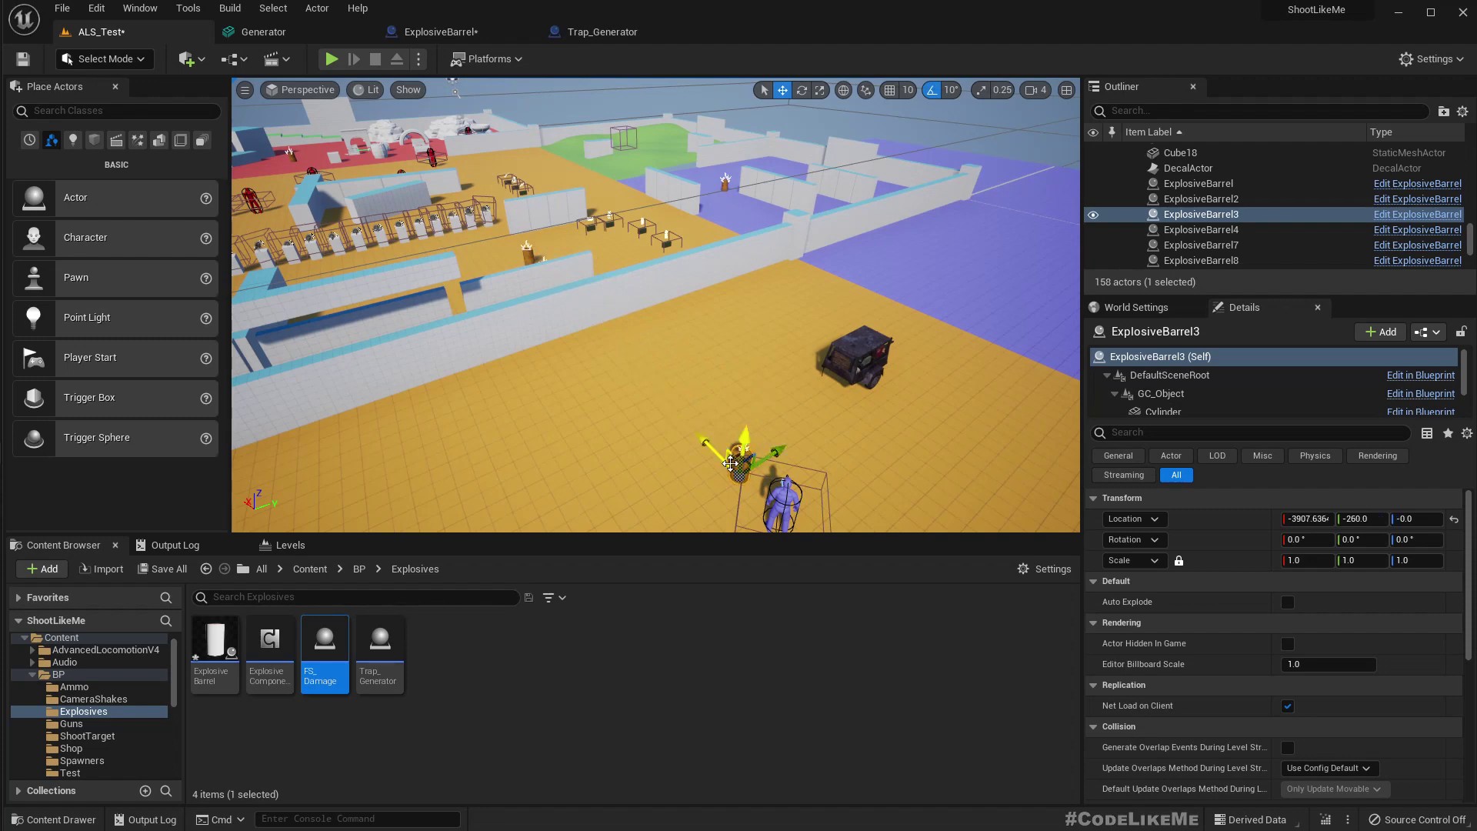
drag(762, 461, 999, 503)
right_drag(999, 503, 1076, 531)
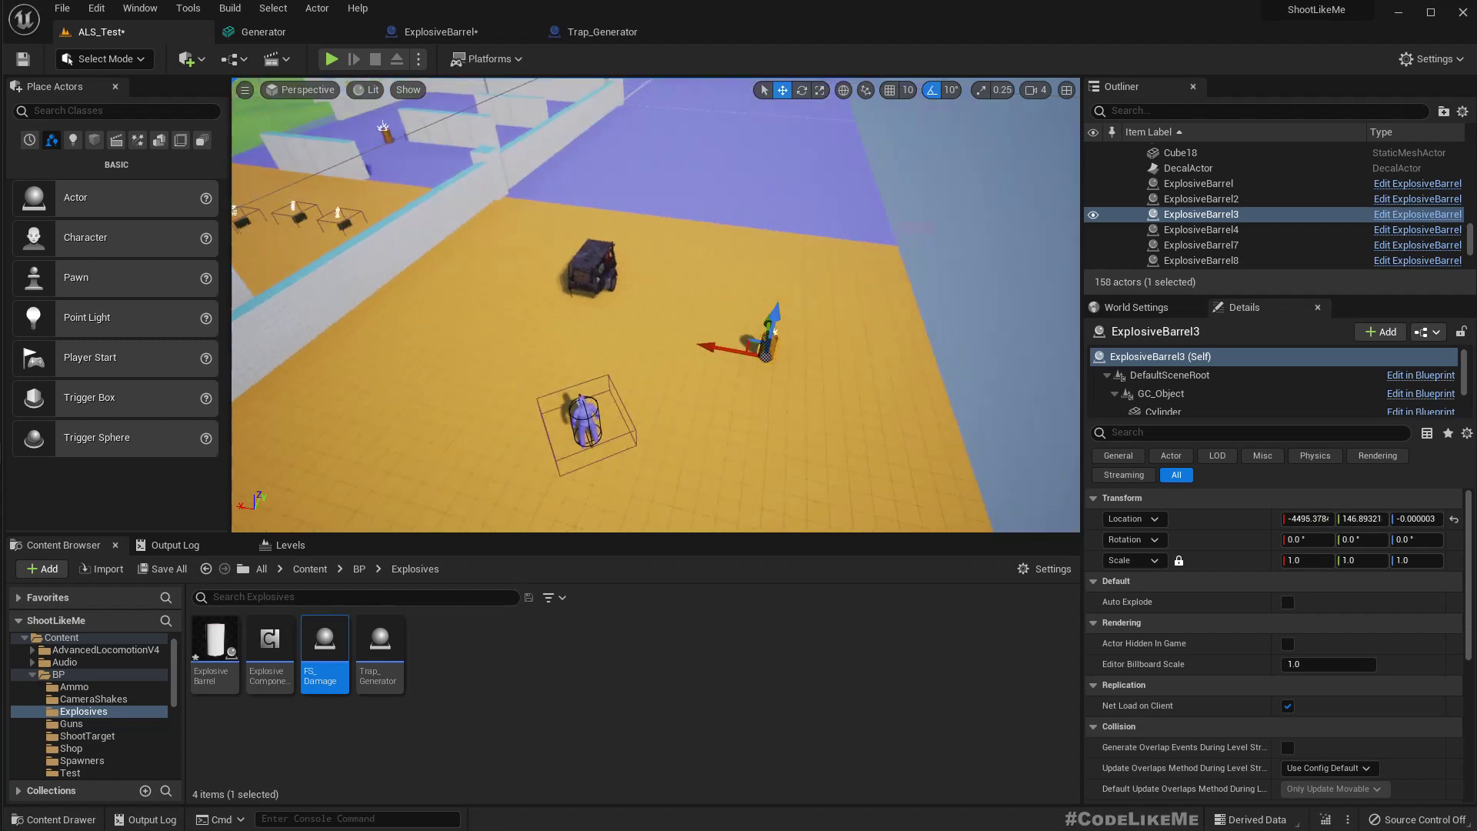
Step: Play-test the level by shooting the relocated barrel and the generator to compare how each fractures, and end play
key(alt+p)
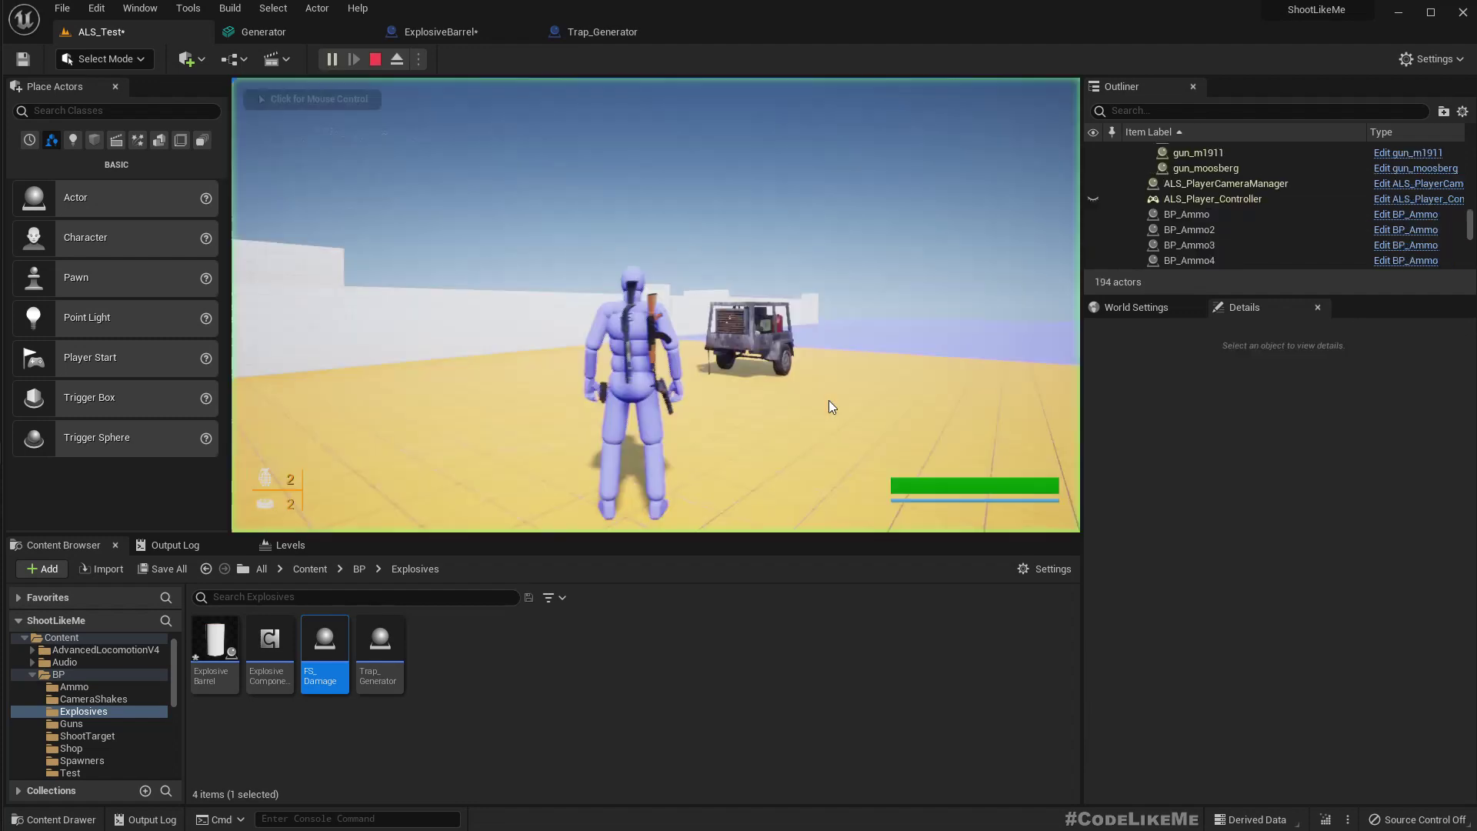
key(w)
key(1)
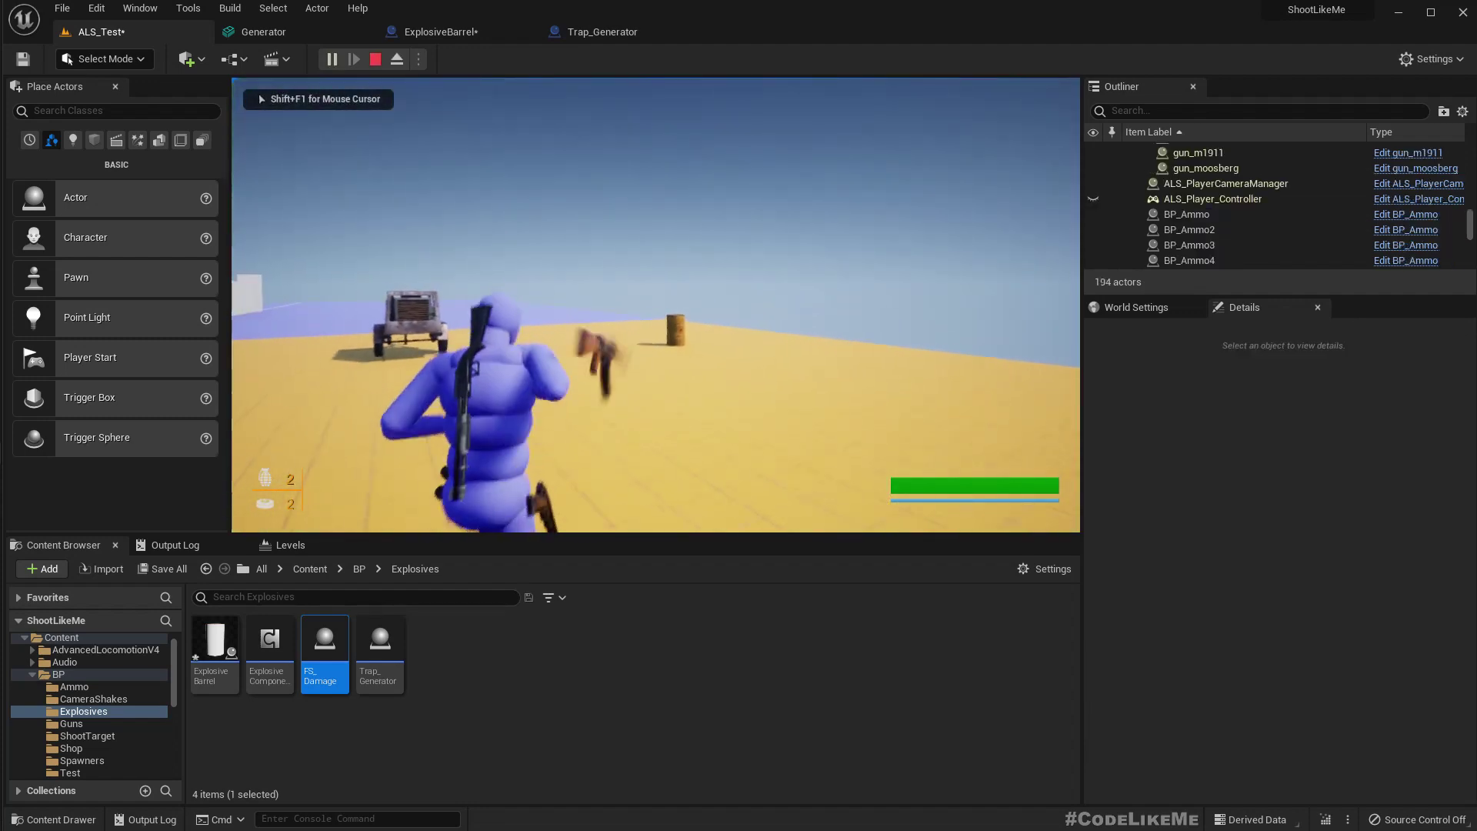
right_click(655, 305)
click(656, 304)
click(656, 306)
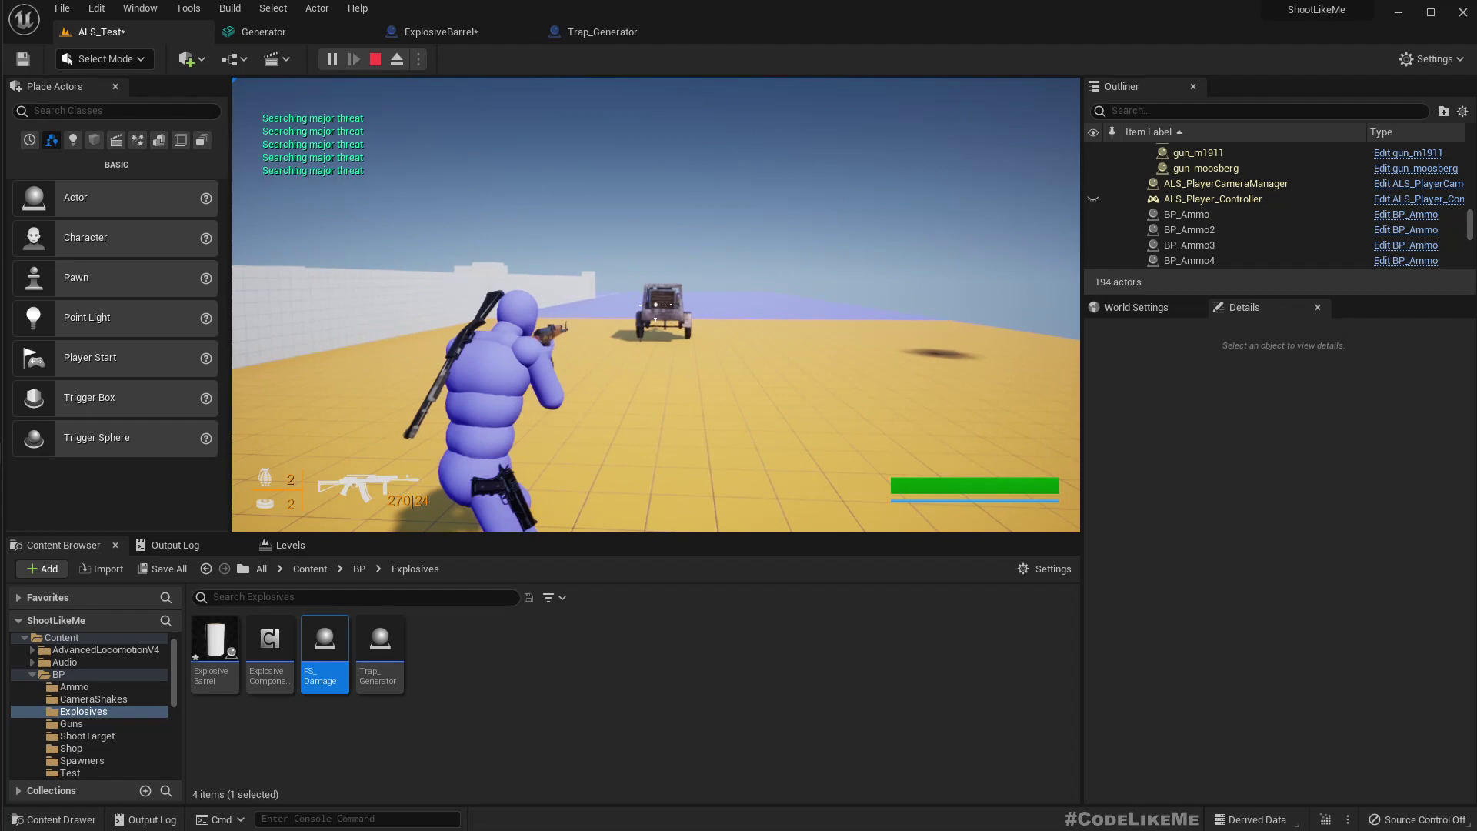
click(656, 306)
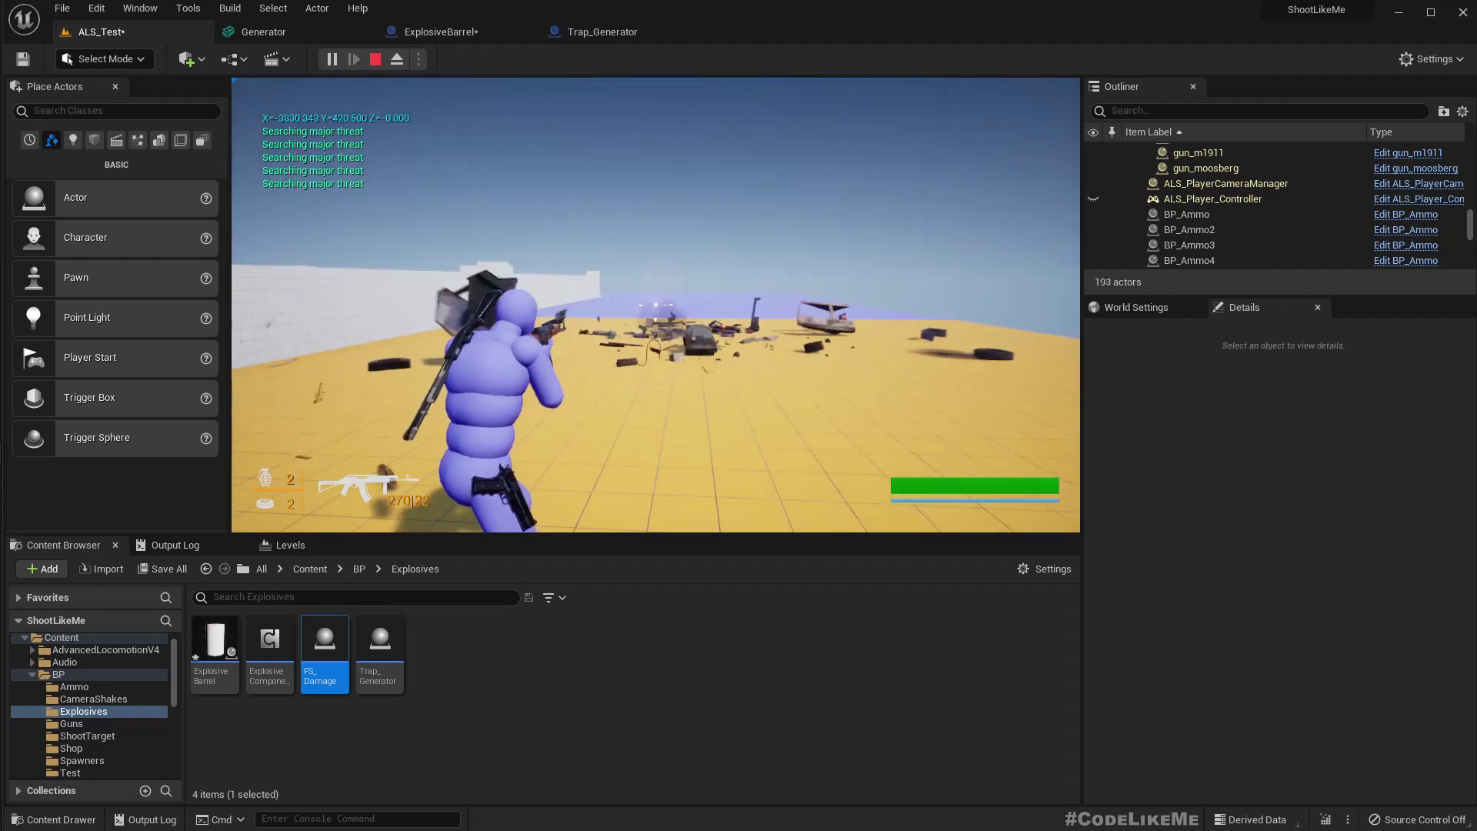
key(Escape)
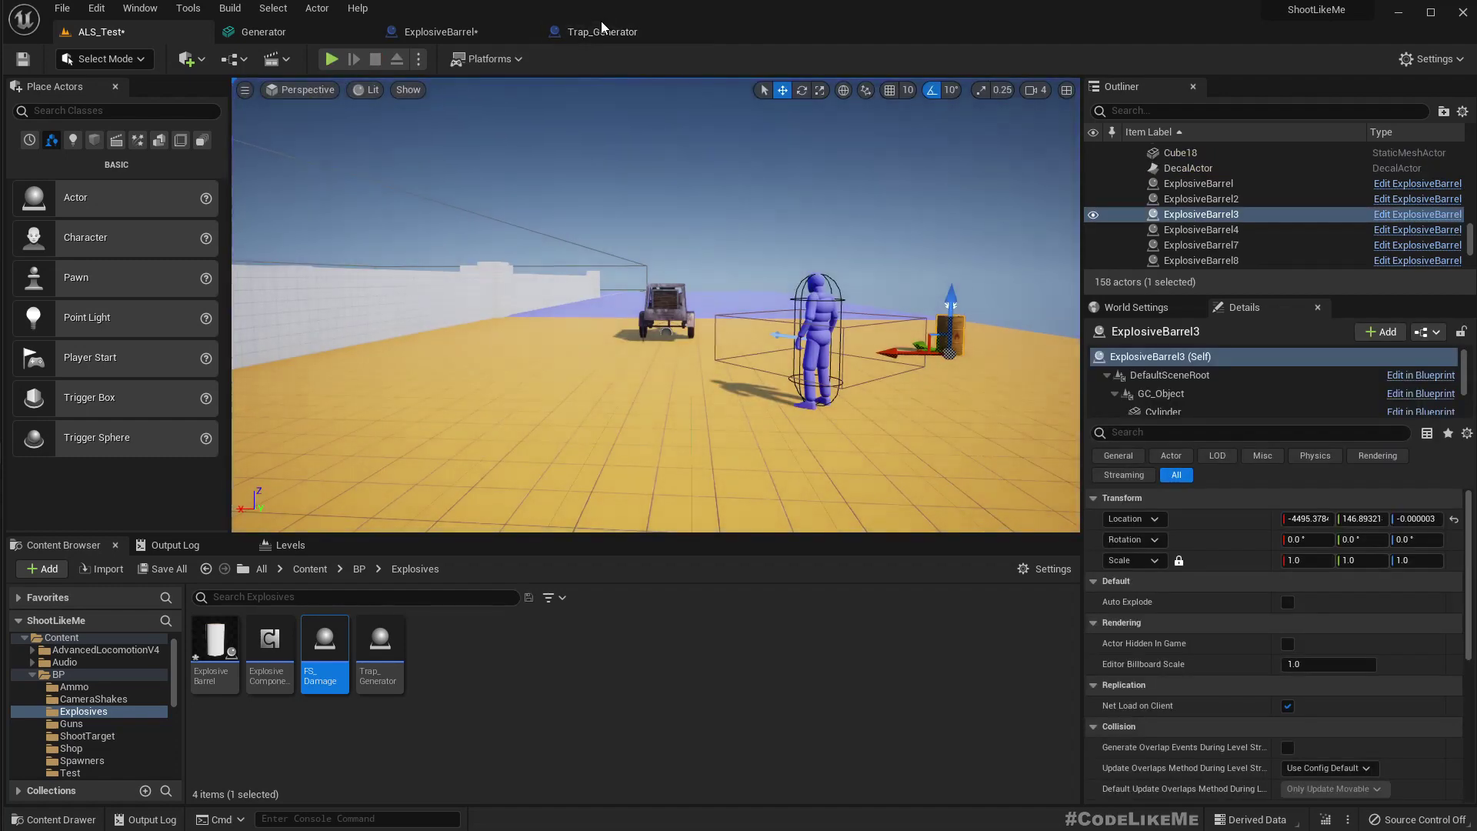
Step: Set the Spawn Transform Scale of ExplosiveBarrel's SpawnActor FS Damage node to 1.0 on all three axes
click(440, 32)
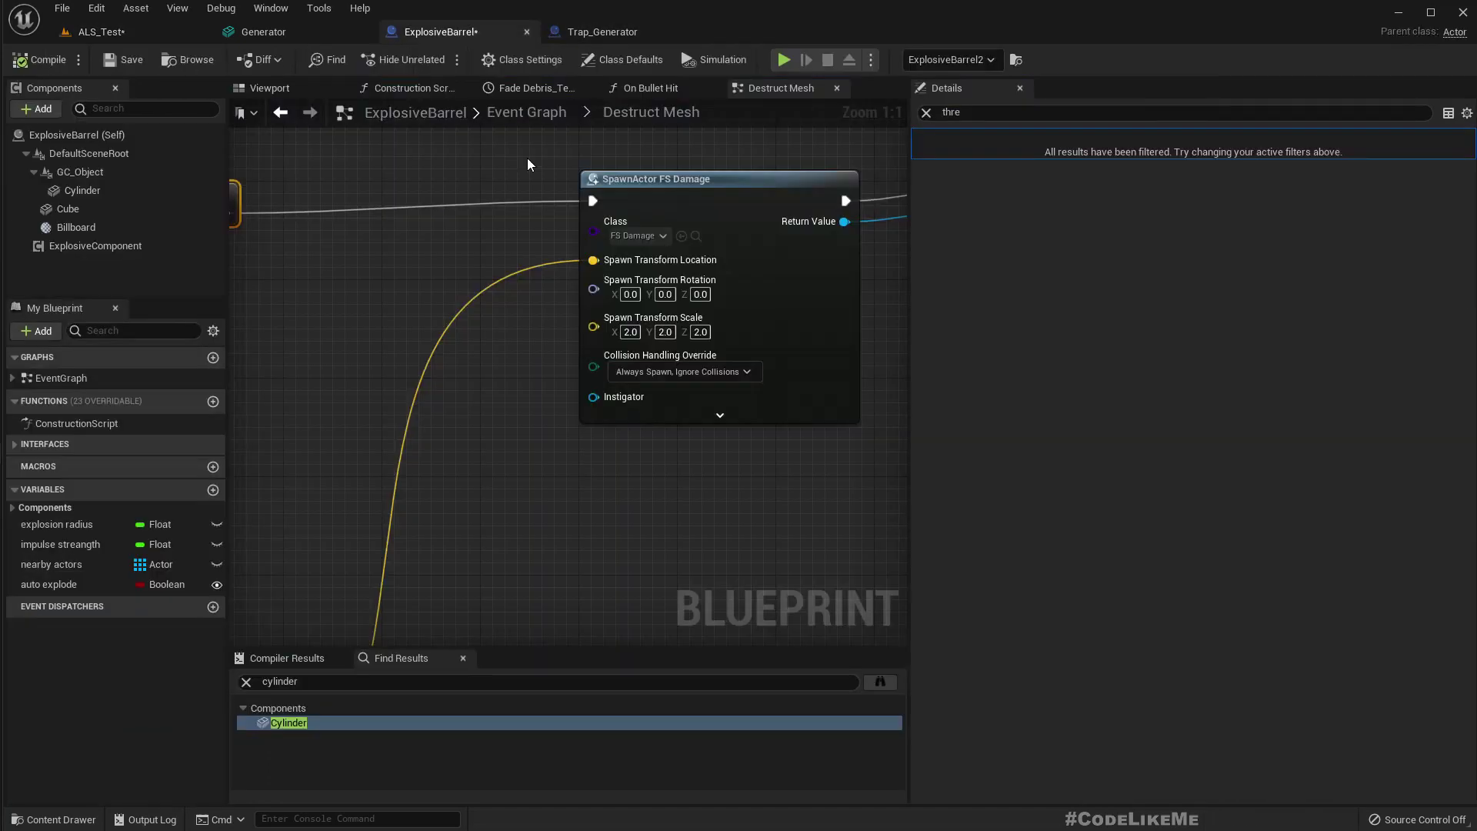
click(630, 332)
text(1)
key(Tab)
text(1)
key(Tab)
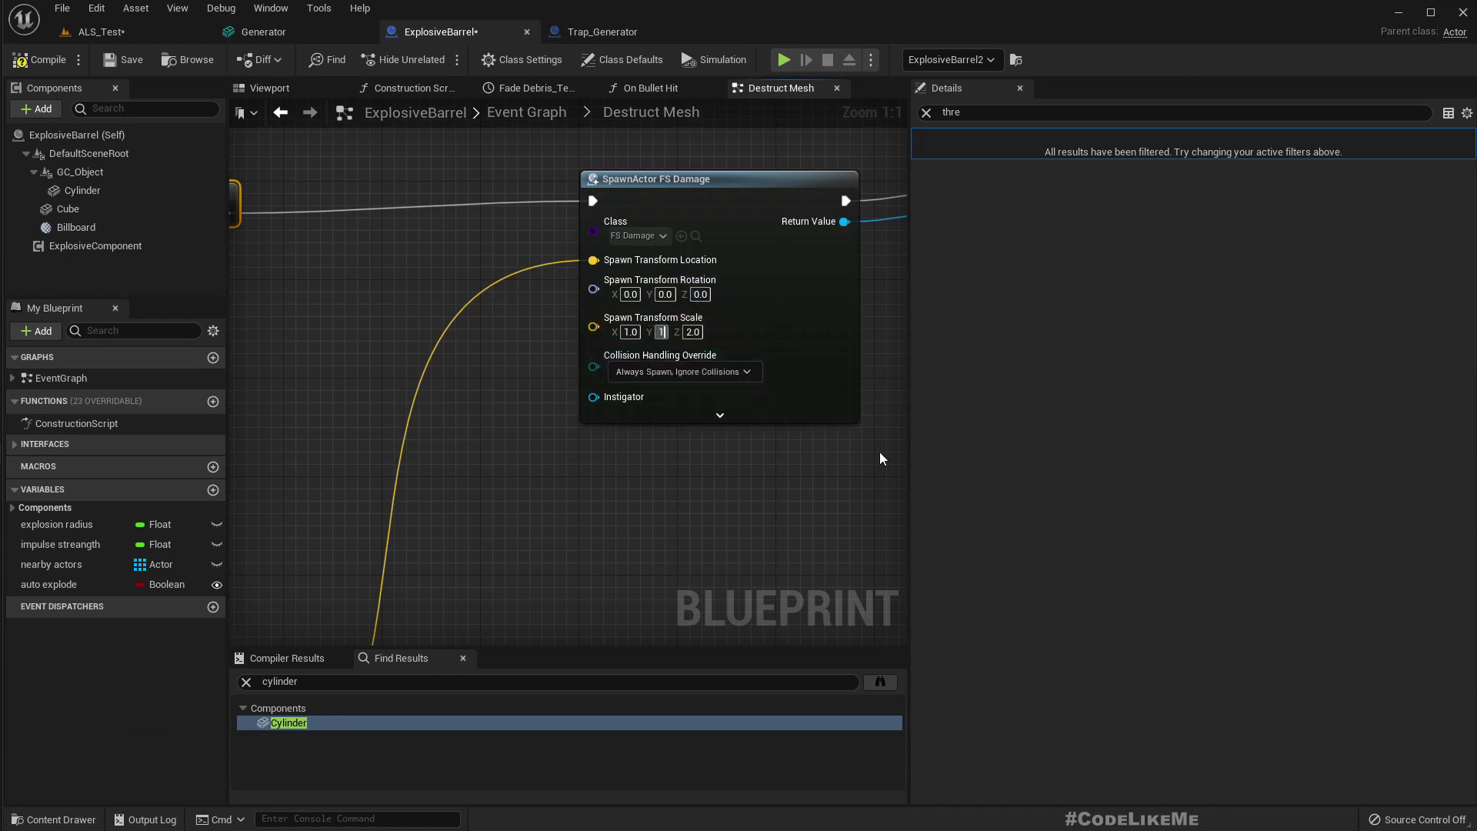
text(1)
key(Tab)
Step: Test the 1.0 damage field scale in full-screen play by shooting the barrel and the generator, and stop playing
click(105, 32)
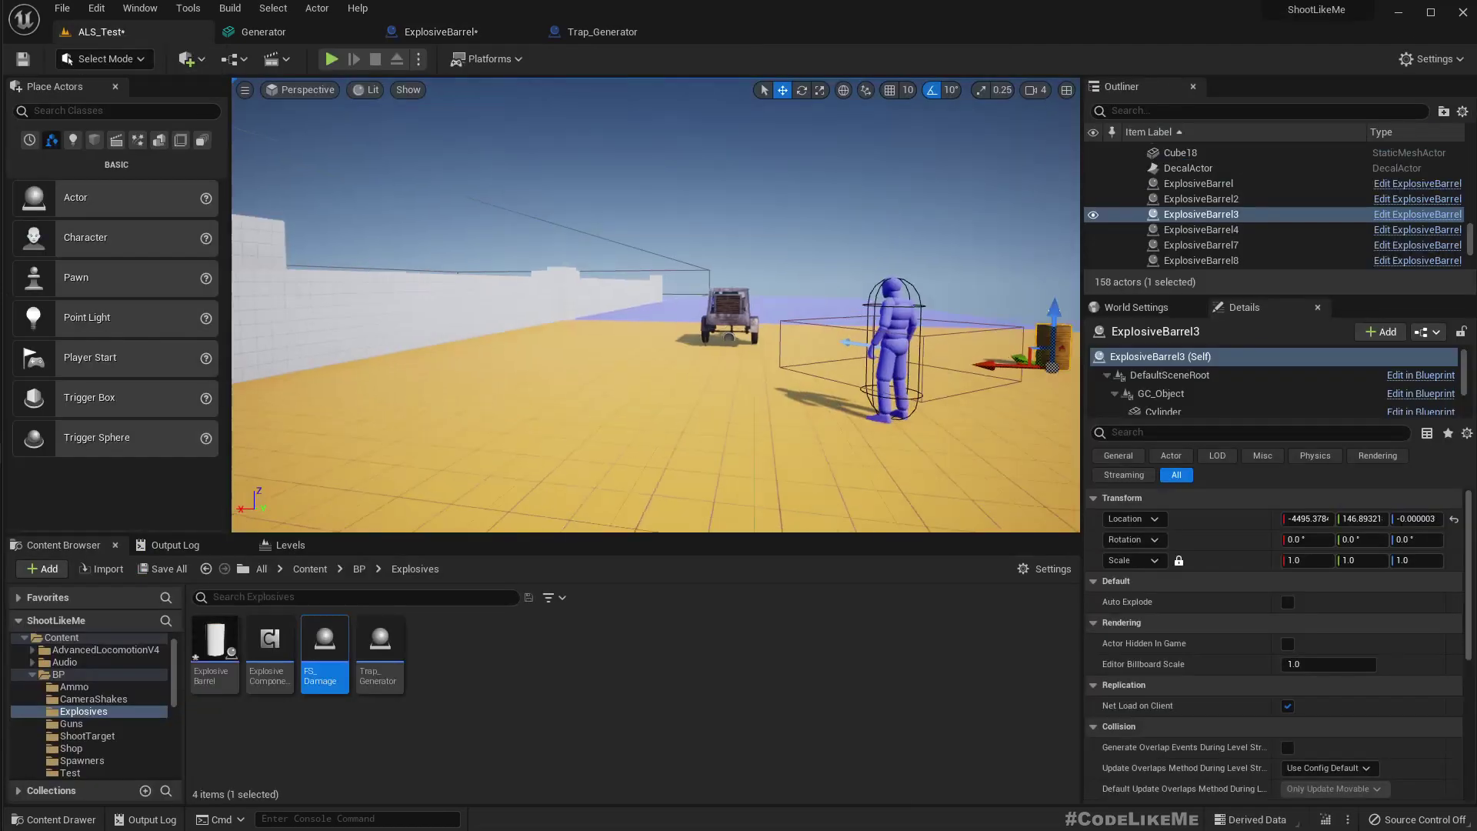
right_drag(522, 257, 631, 257)
key(F11)
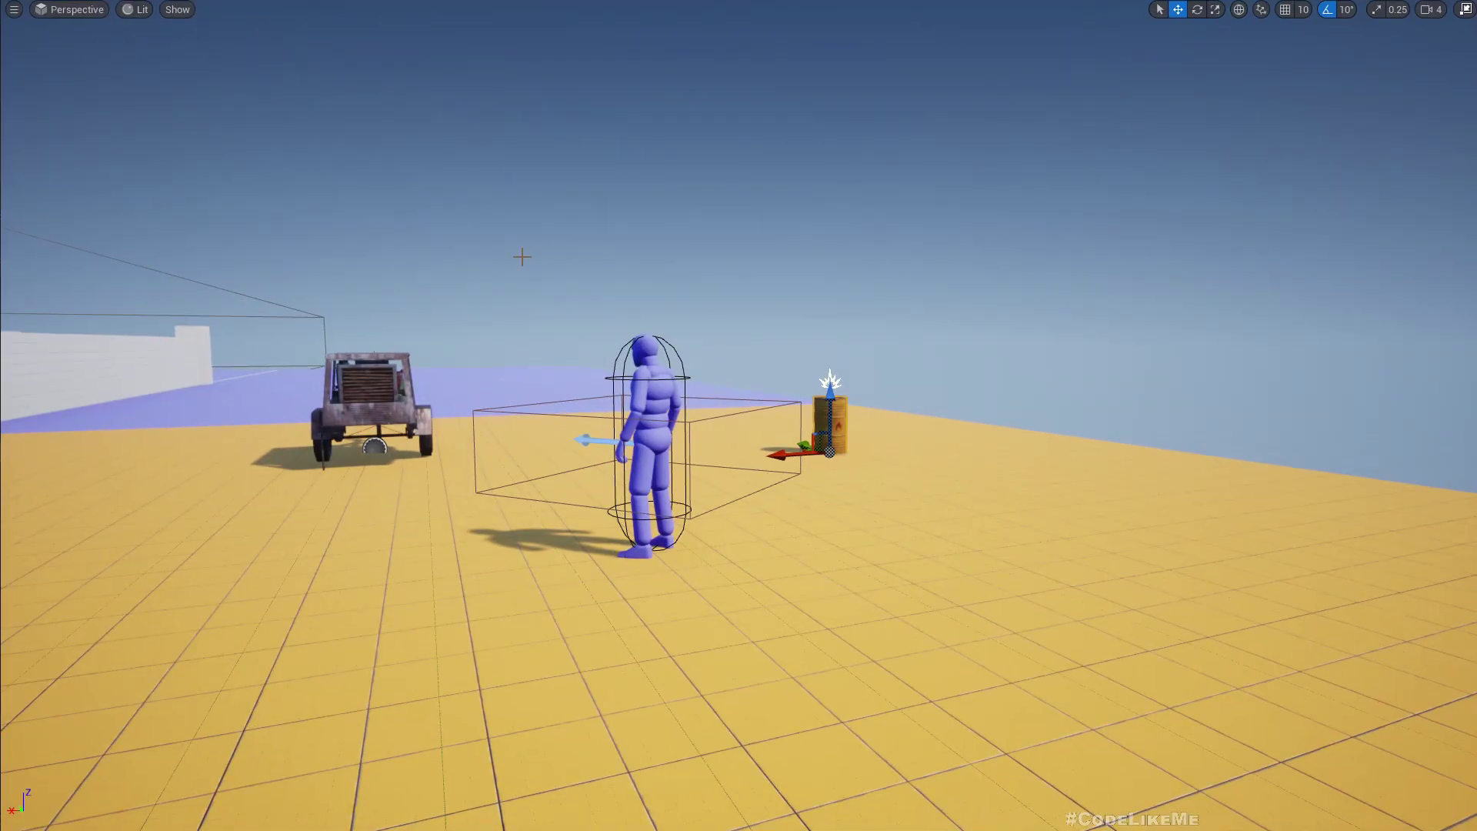
key(alt+p)
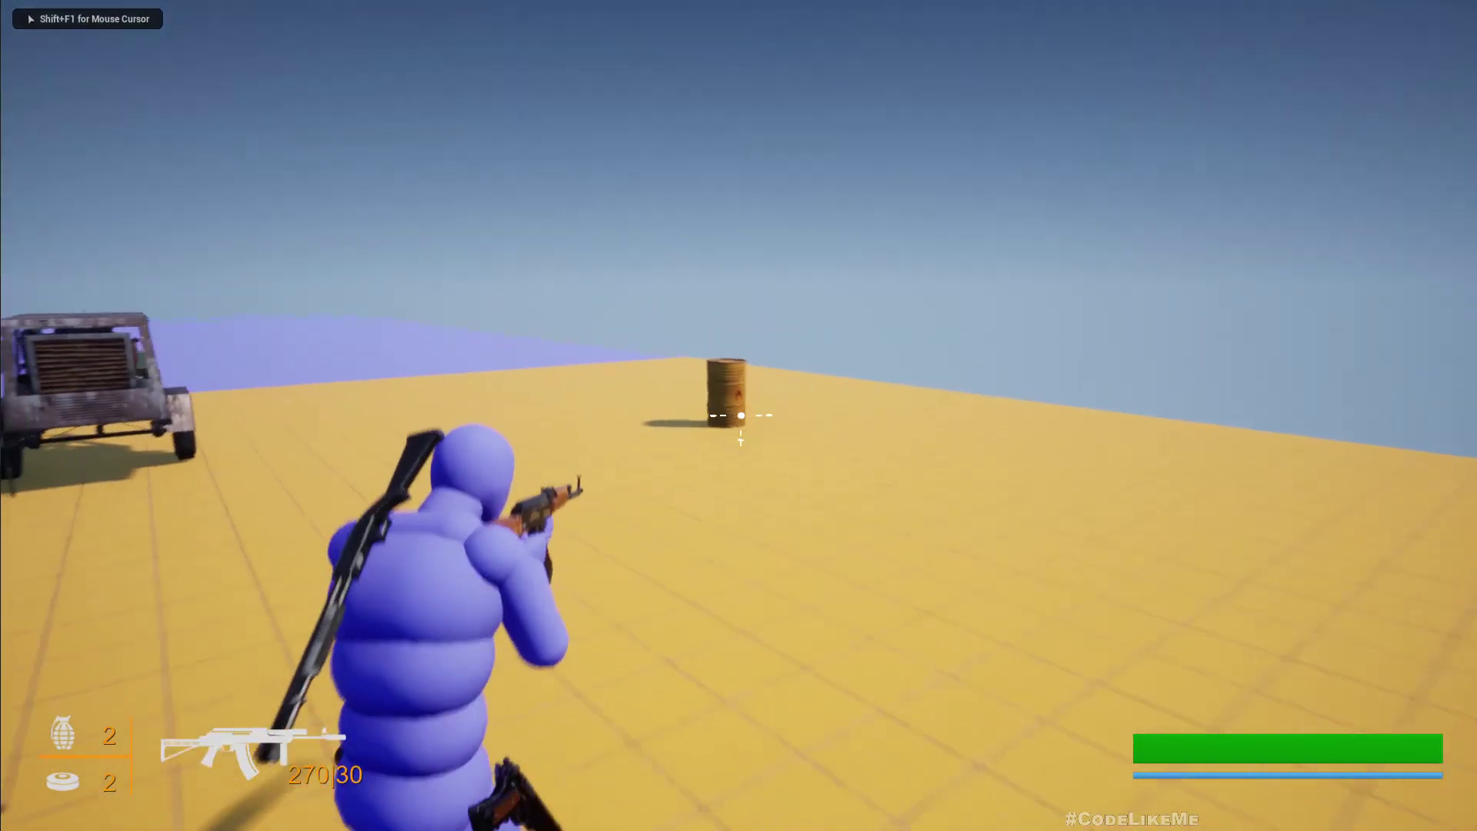
click(741, 415)
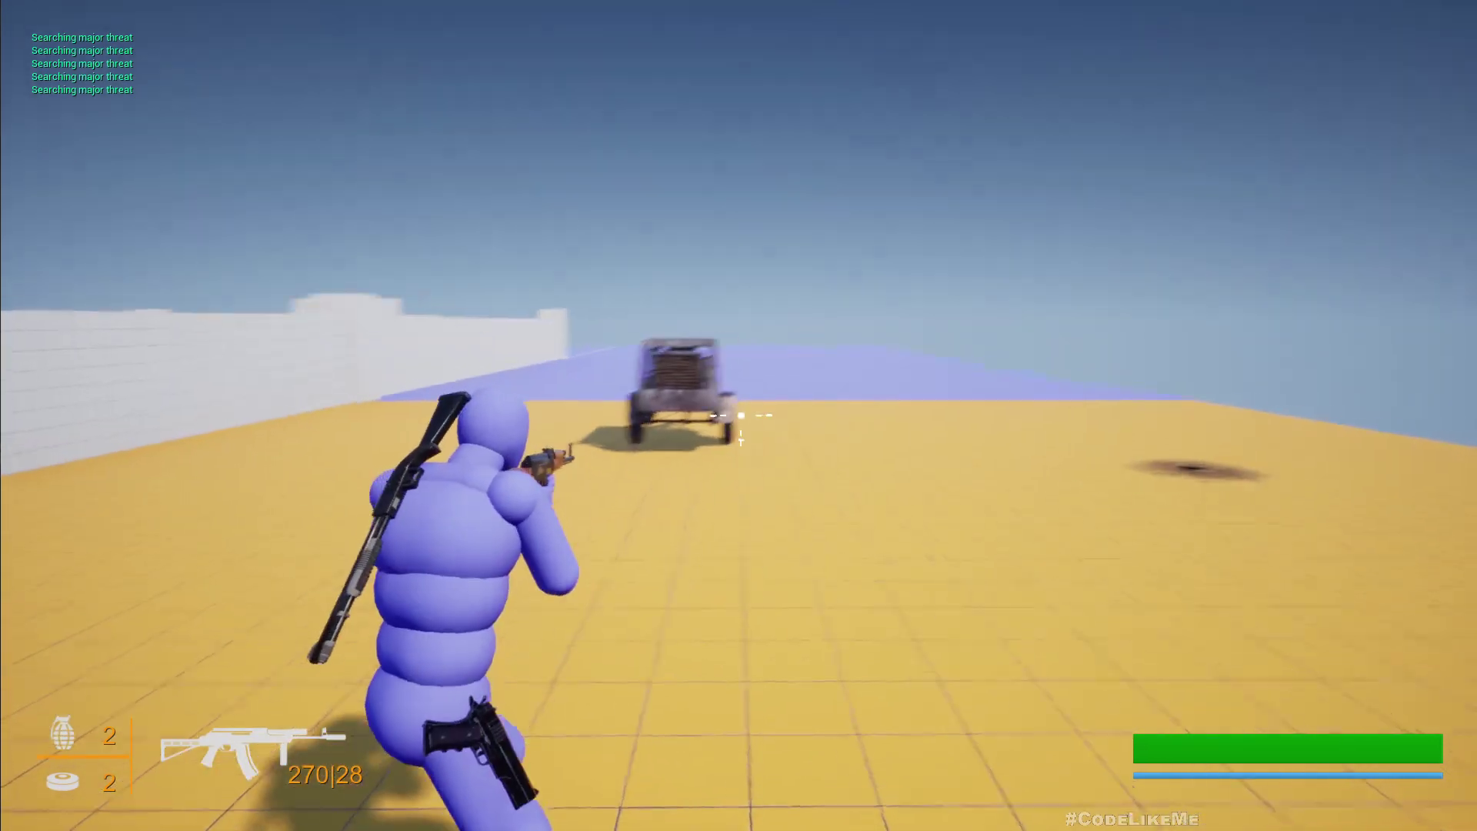
key(c)
click(740, 415)
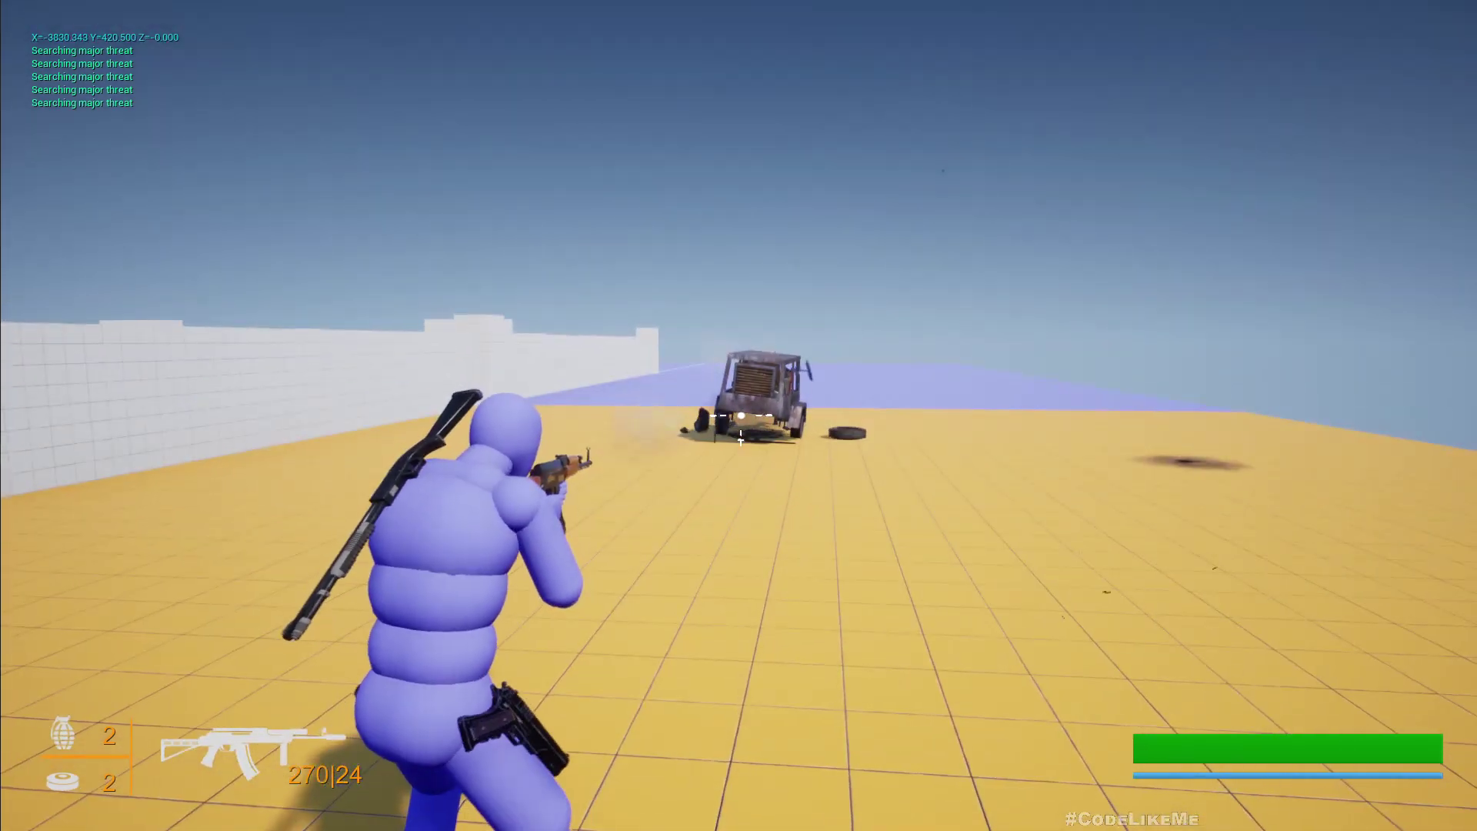
key(Escape)
key(Escape)
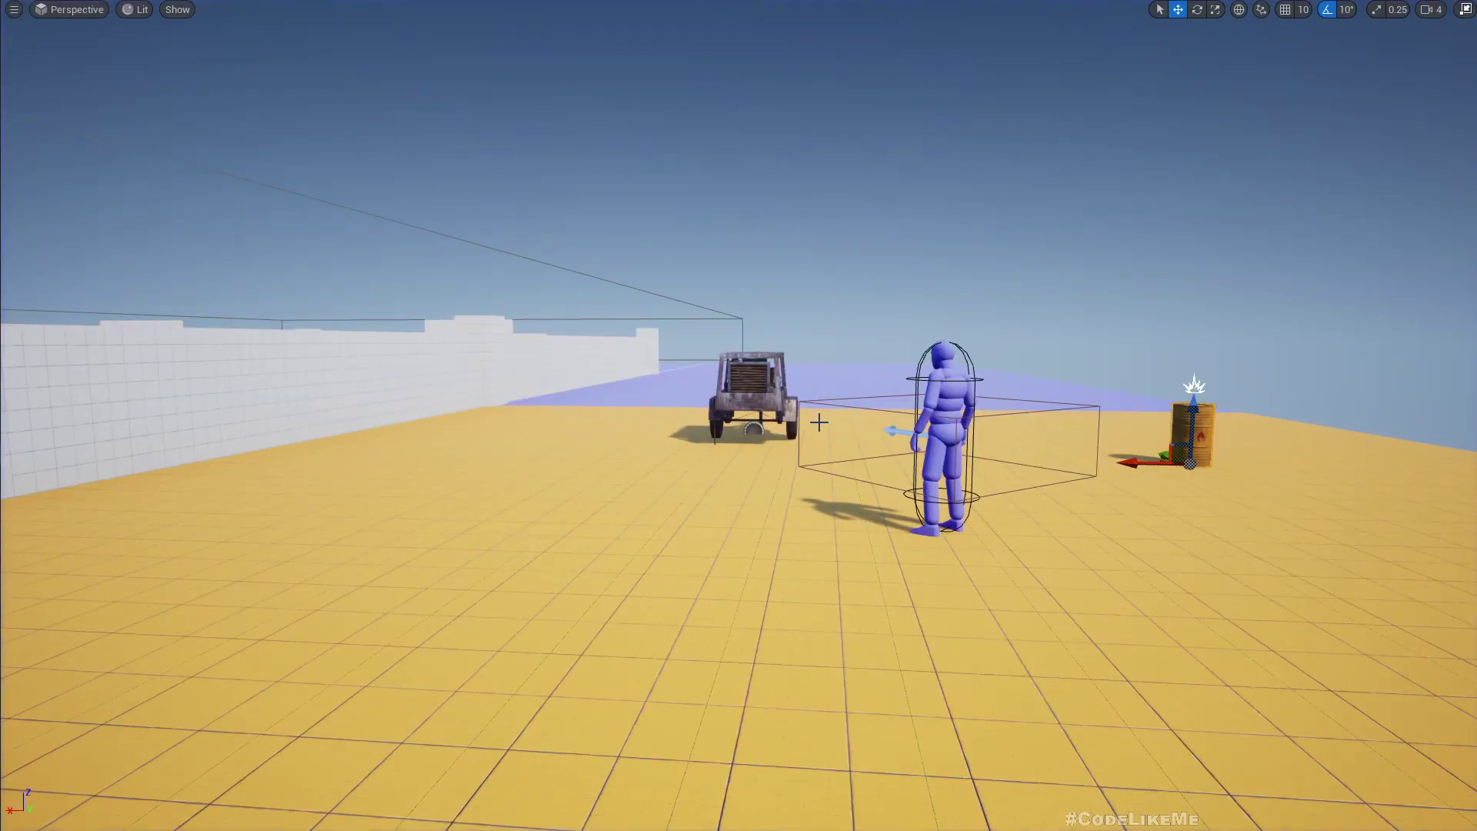
Step: Promote the Spawn Transform Scale input of ExplosiveBarrel's SpawnActor FS Damage node to a variable named DamageFieldScale
key(F11)
click(592, 32)
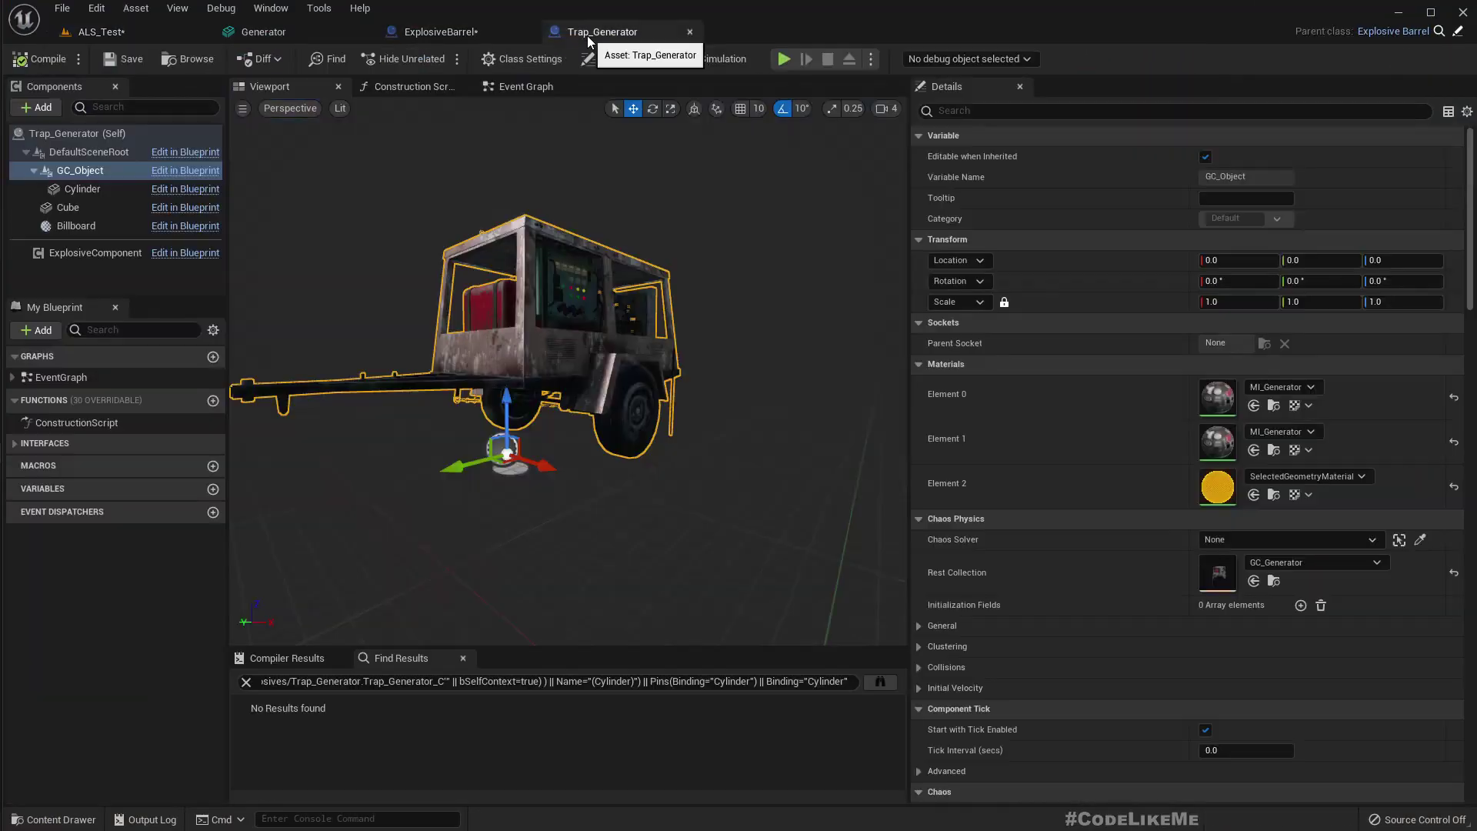
click(443, 31)
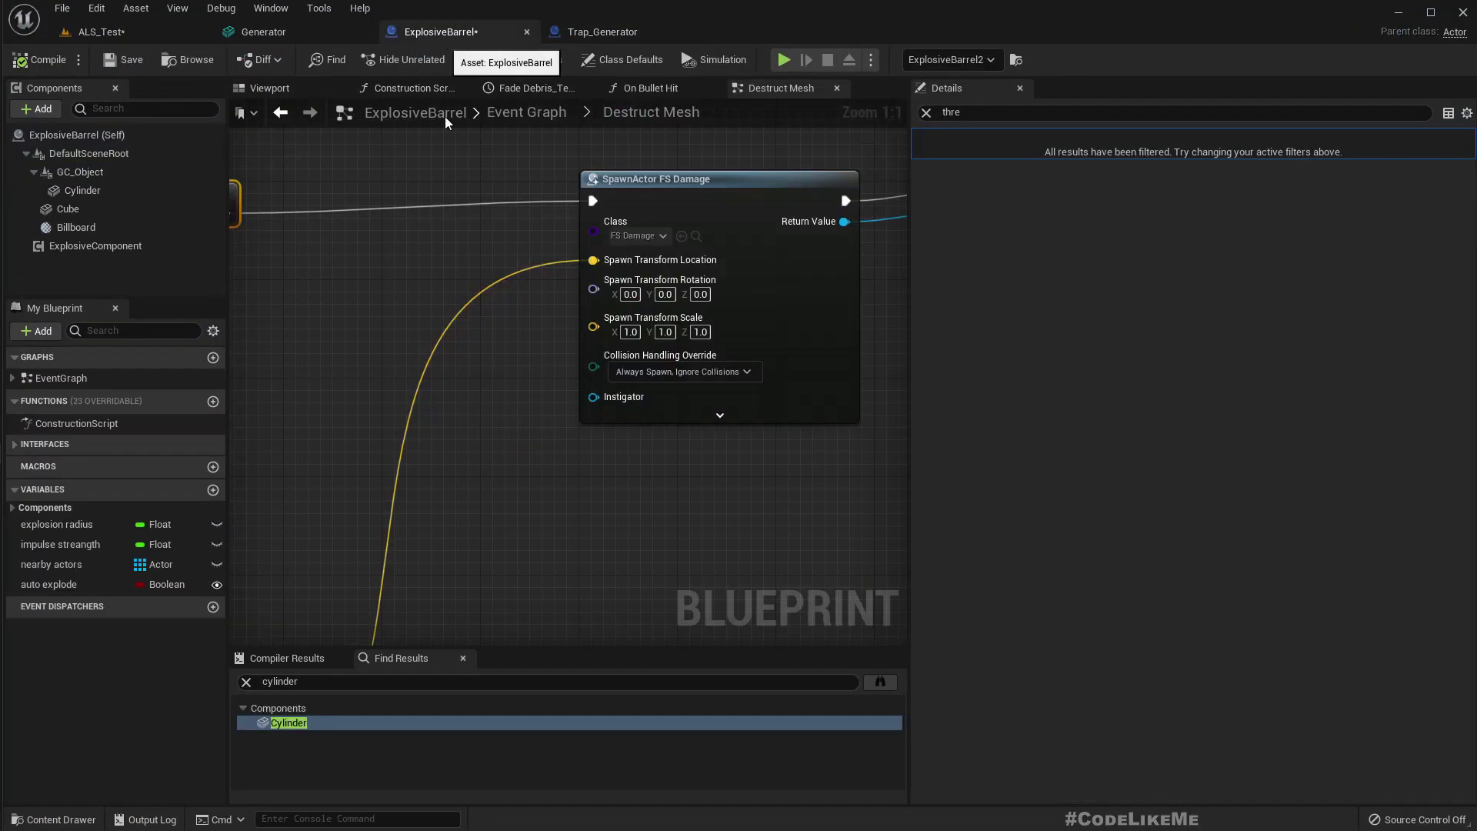
right_click(593, 326)
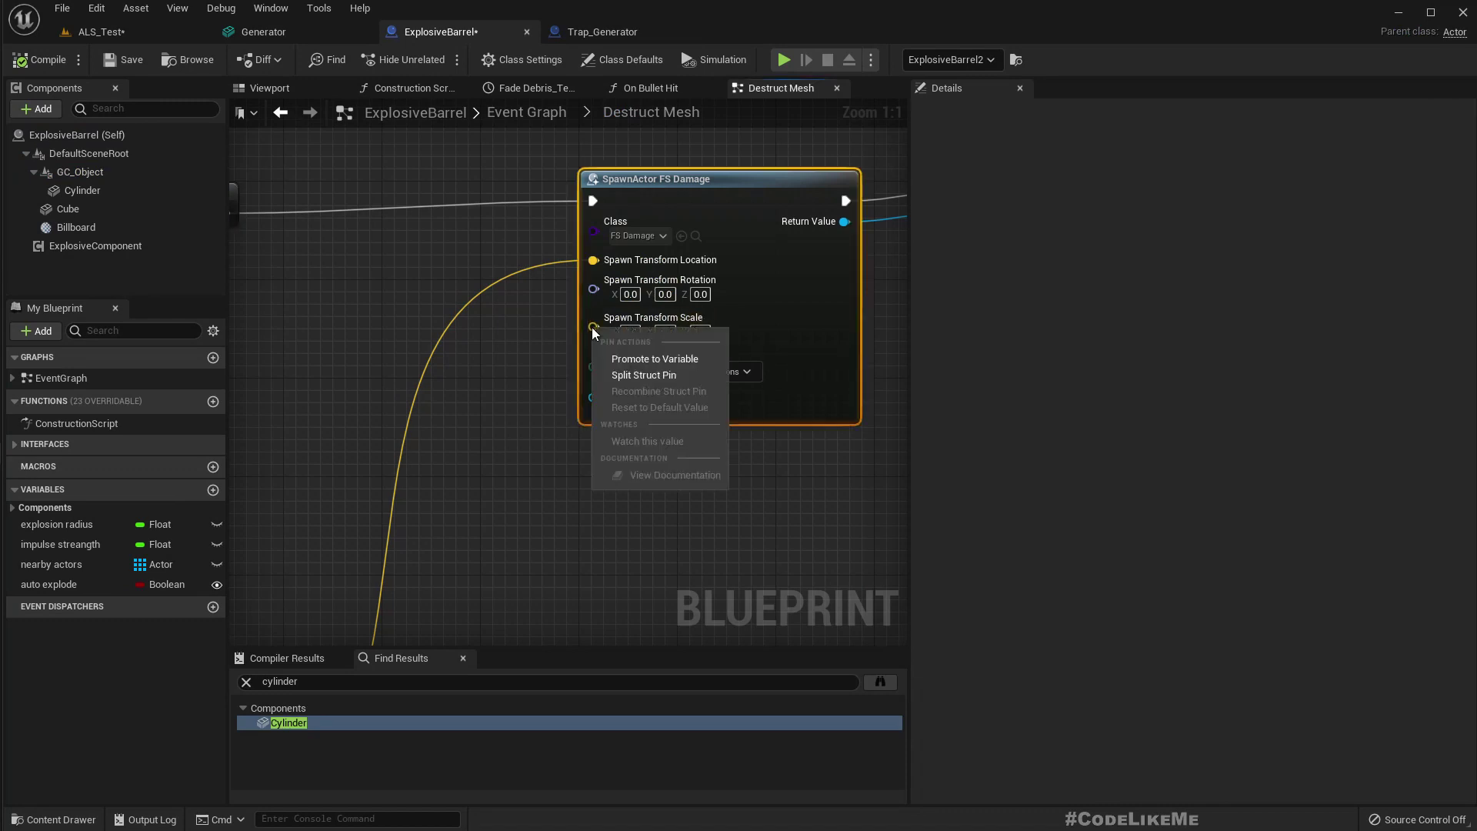
click(629, 358)
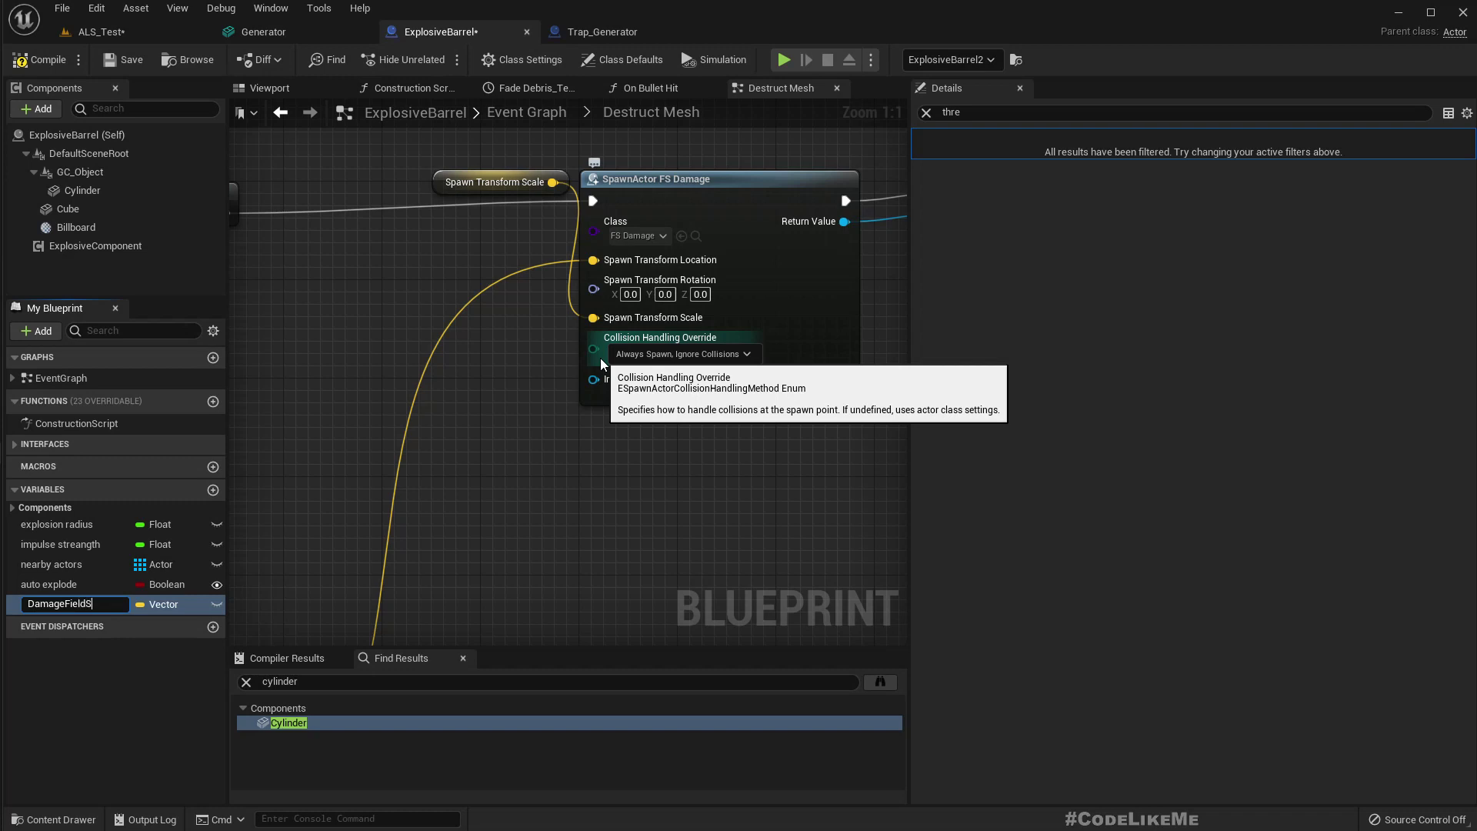
text(e)
key(Return)
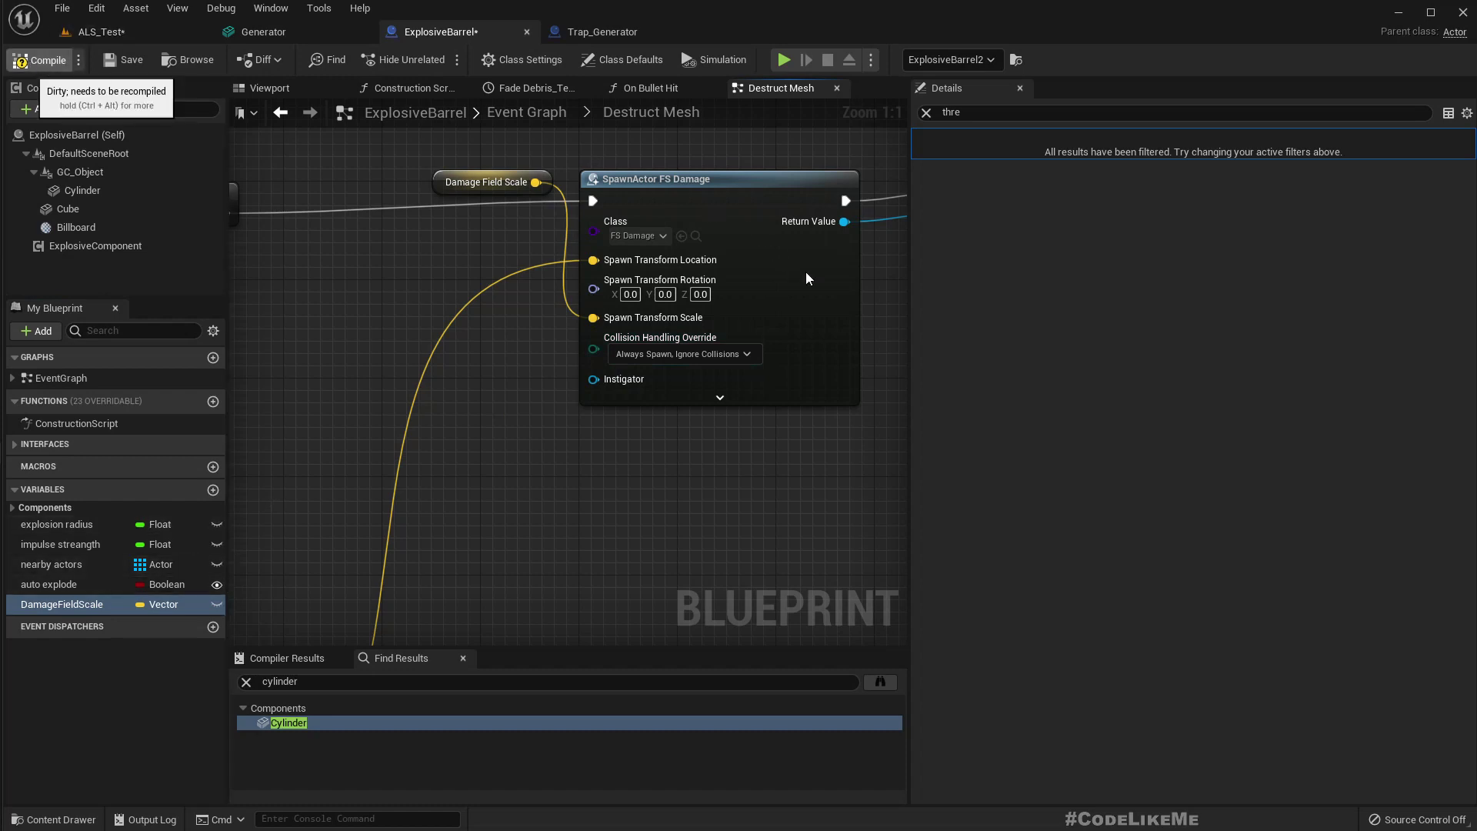
Step: Check the Damage Field Scale default in ExplosiveBarrel and set its X value to 2.0 in Trap_Generator's class defaults
click(483, 182)
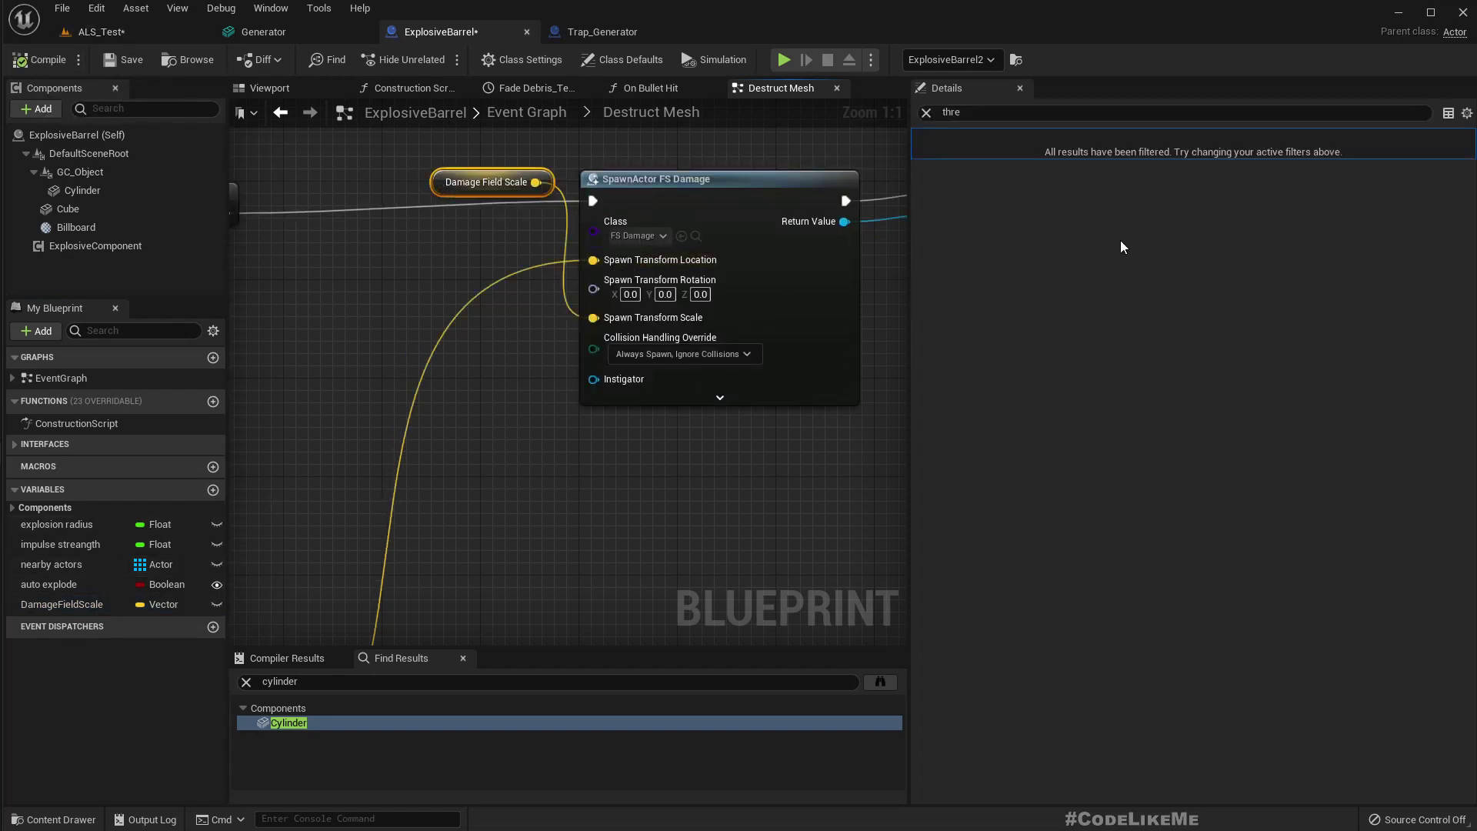
click(926, 113)
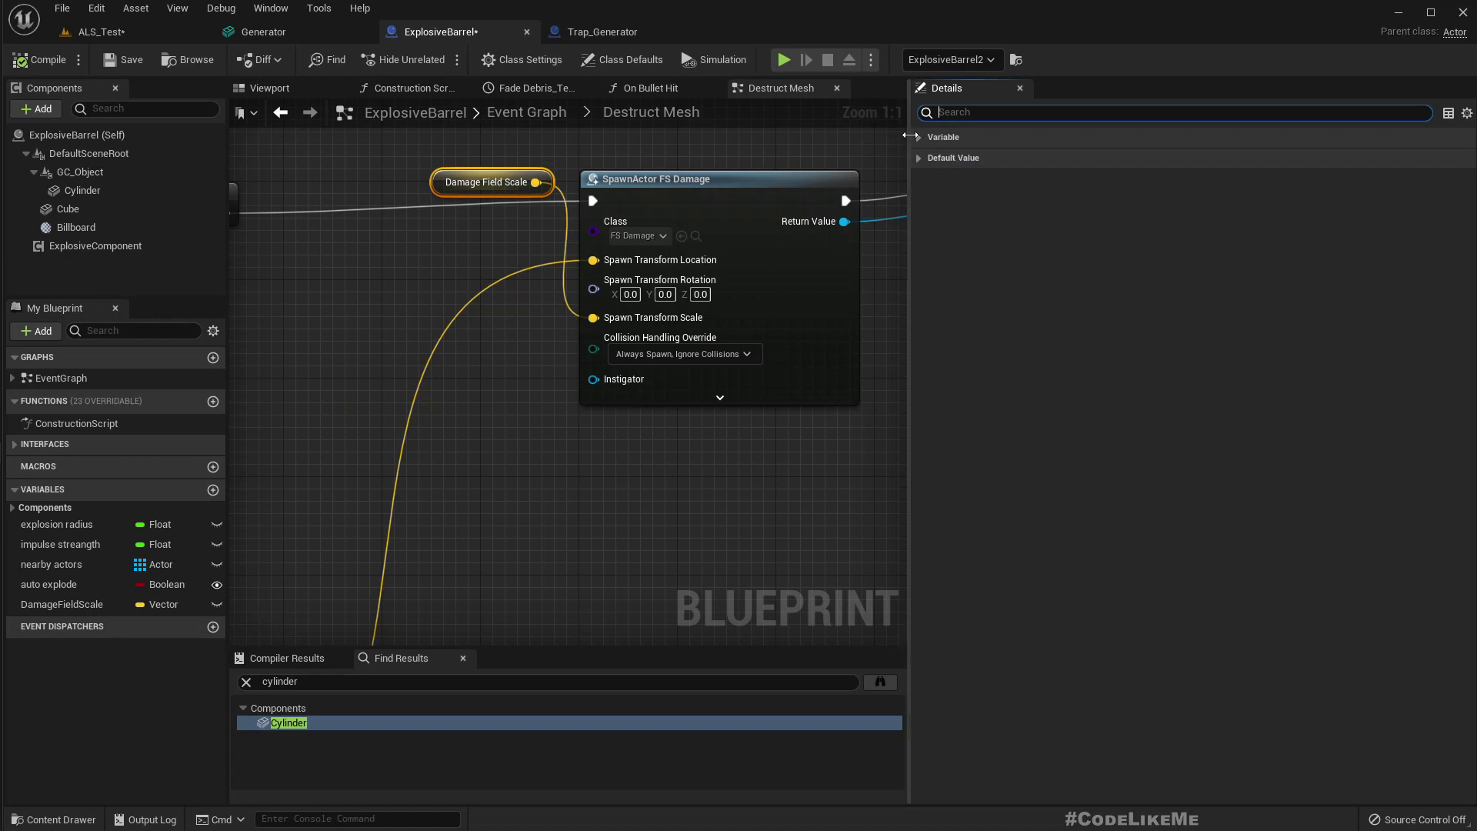
click(918, 158)
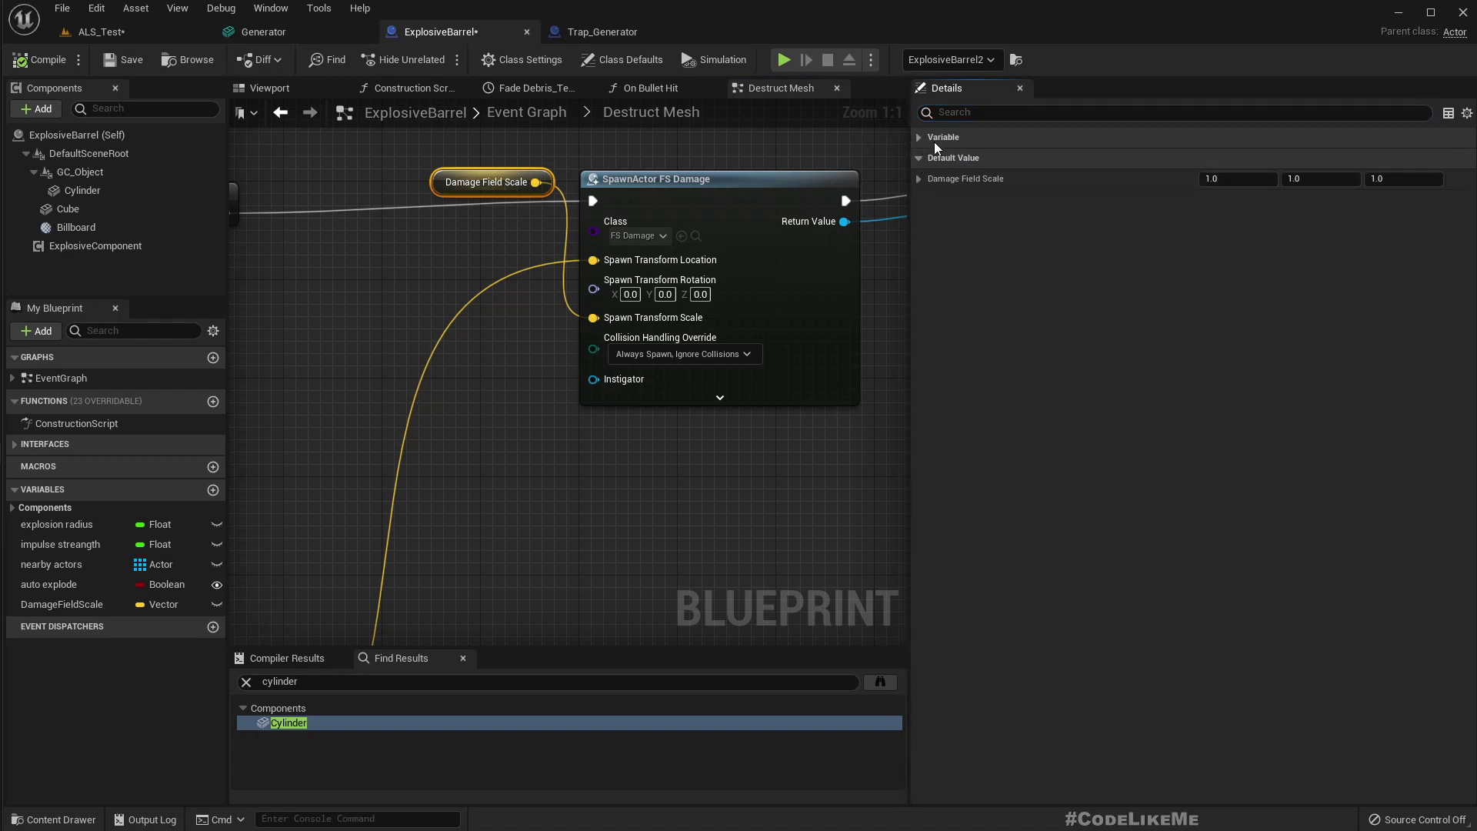
click(583, 31)
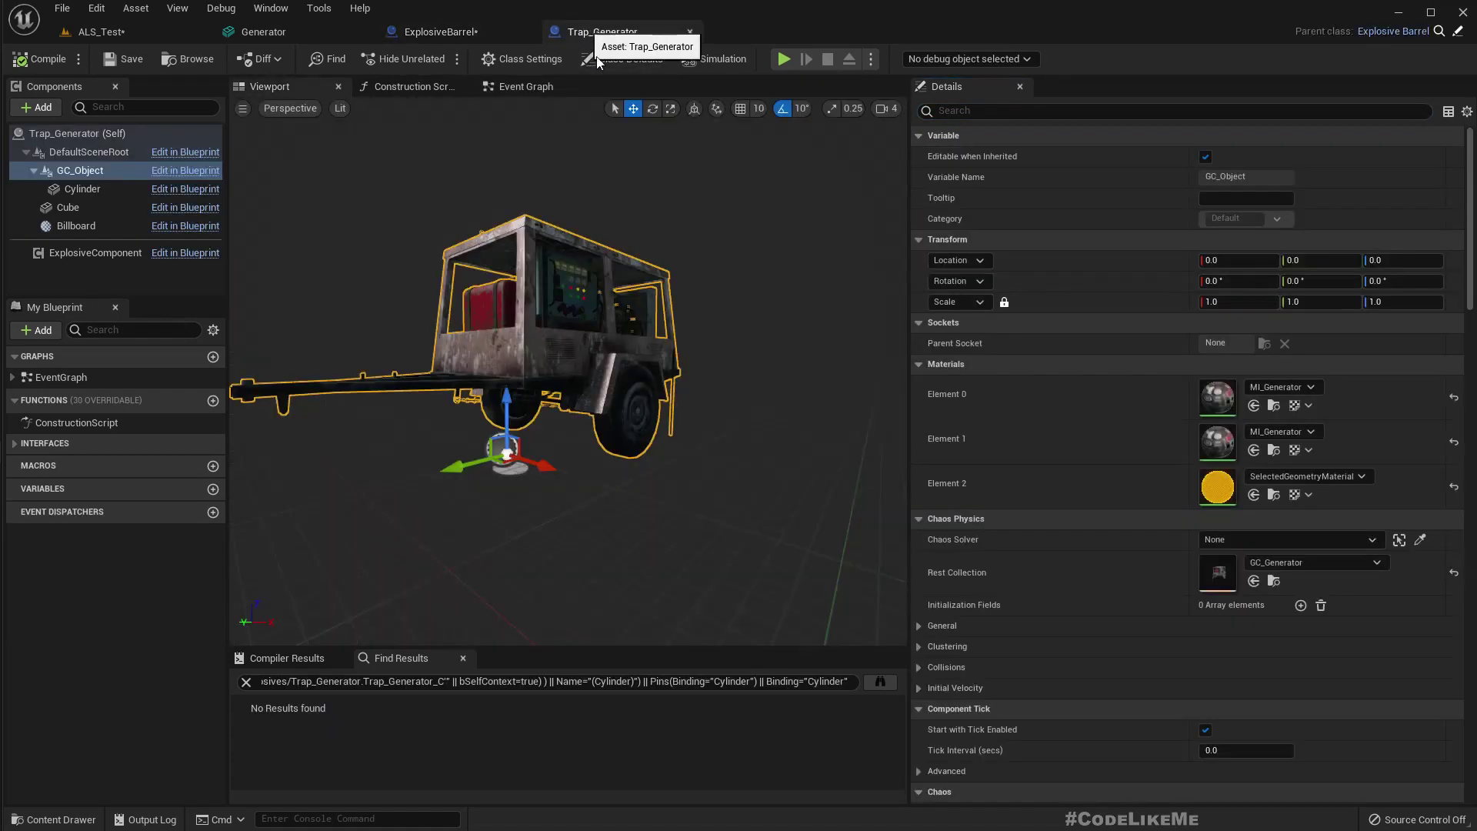
click(113, 134)
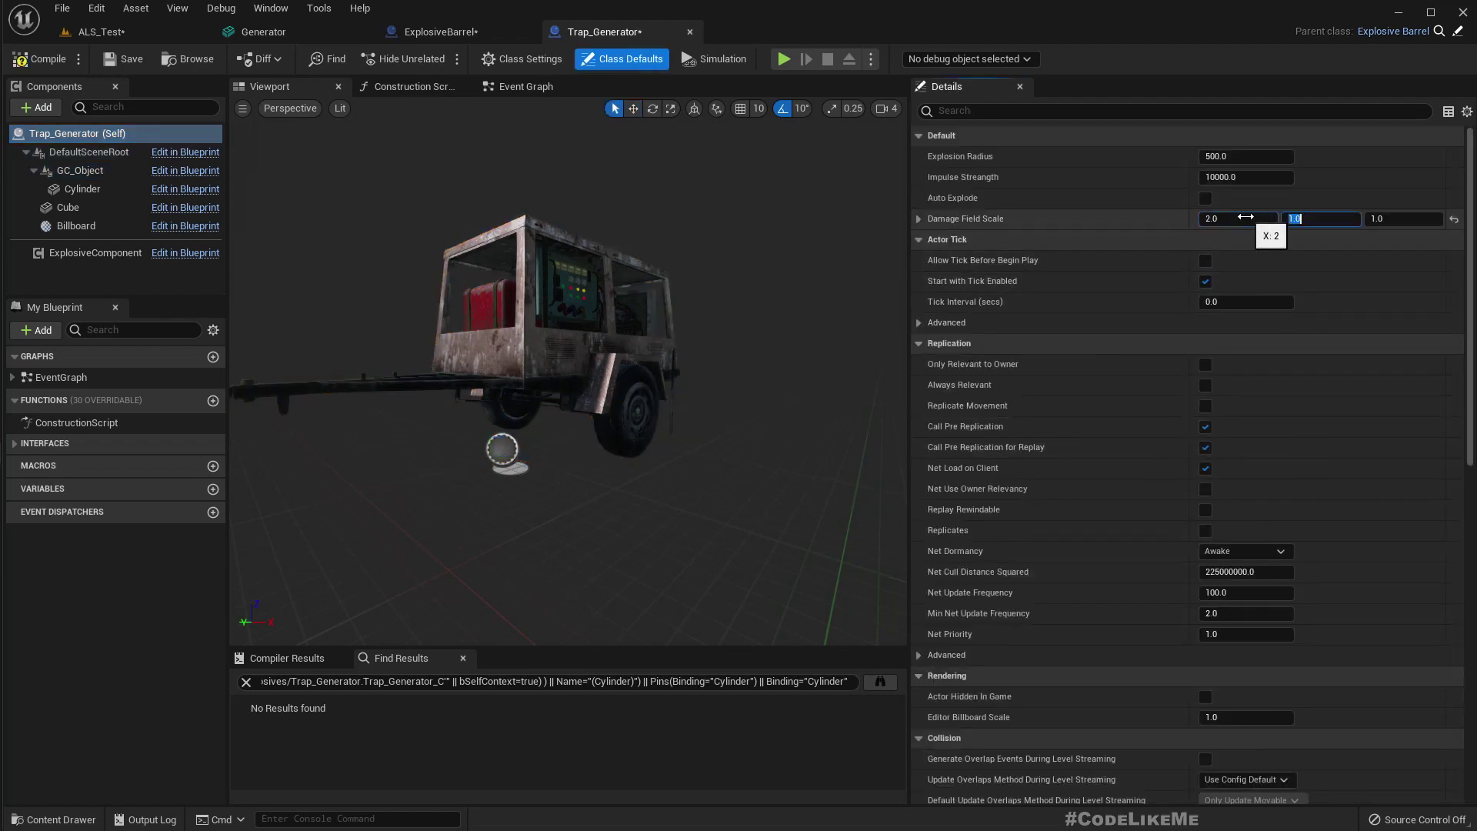
Step: Play-test Trap_Generator's Damage Field Scale override full screen by shooting the generator and the barrel, and end play
click(75, 33)
right_drag(539, 285, 654, 315)
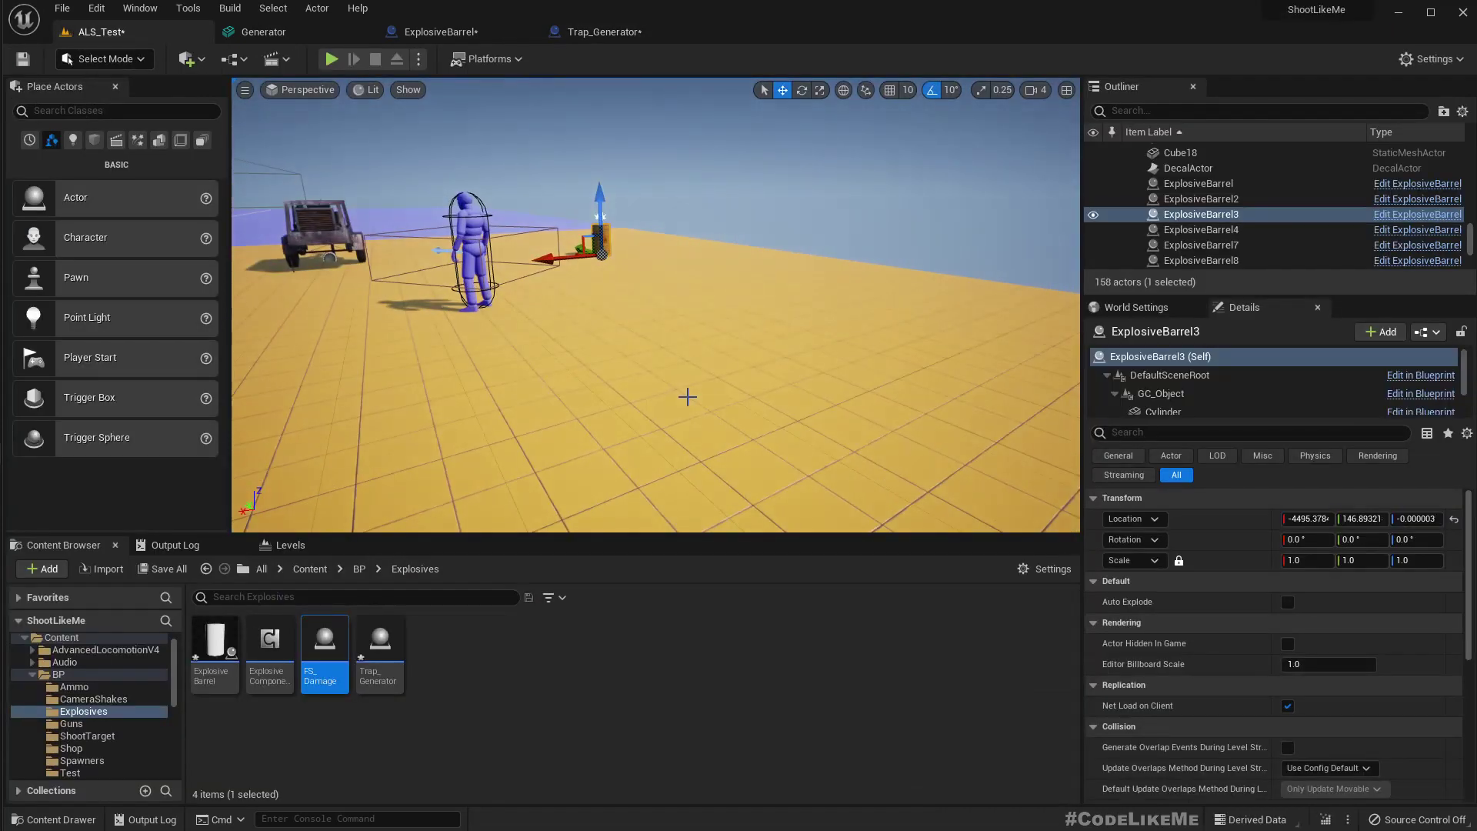
key(F11)
key(alt+p)
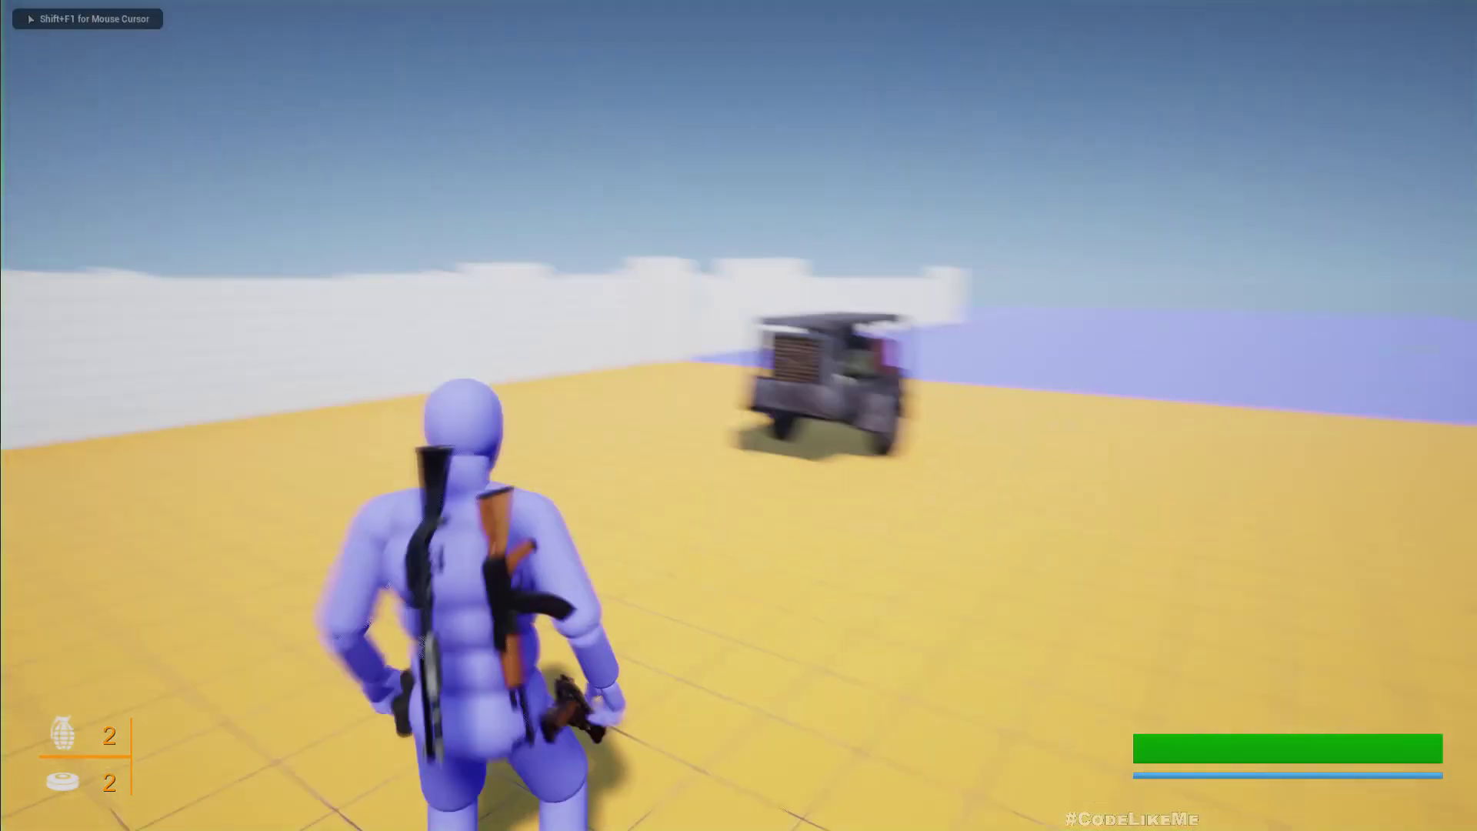
key(s)
key(1)
click(740, 415)
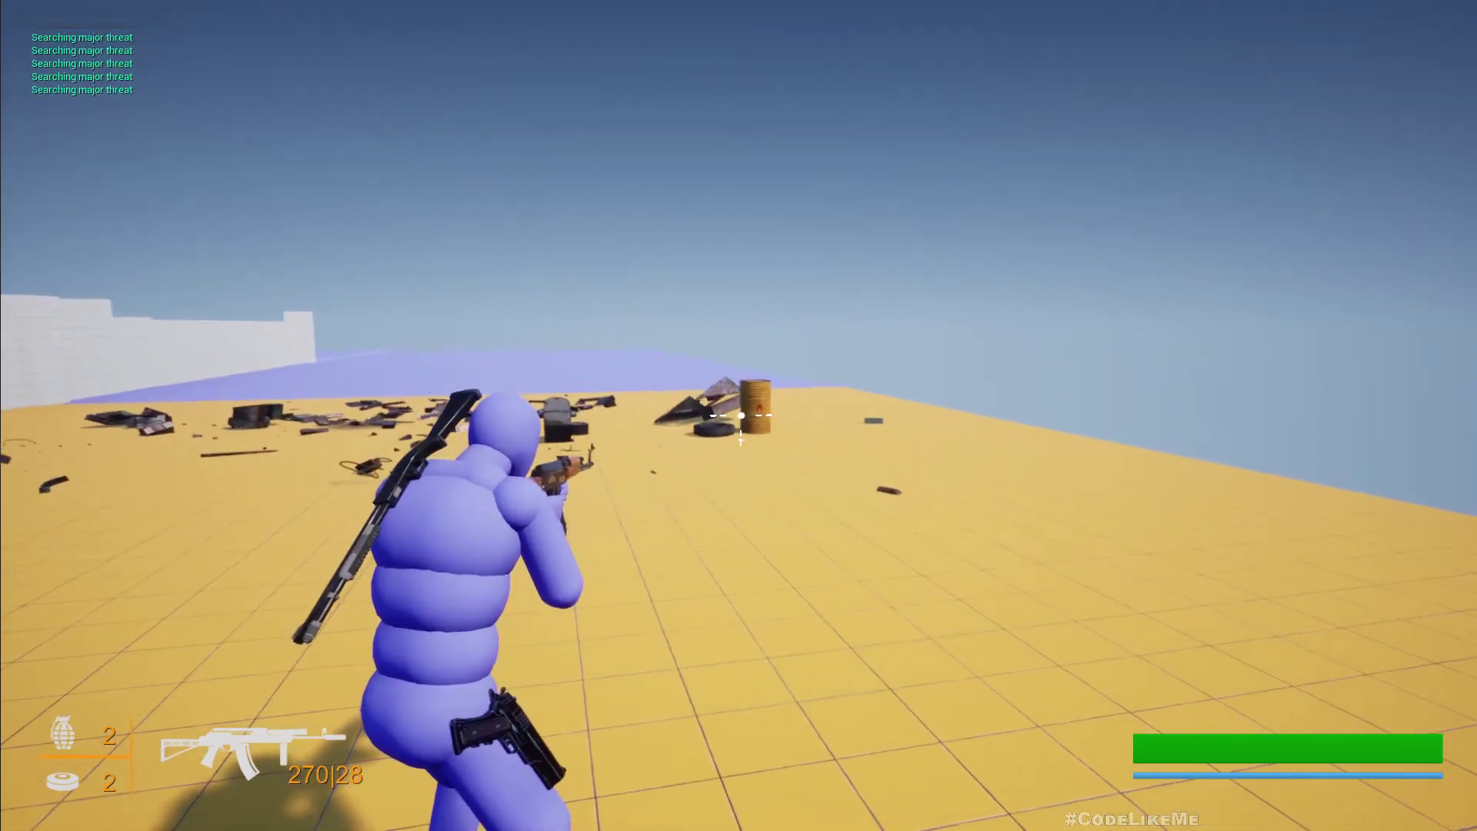
click(741, 415)
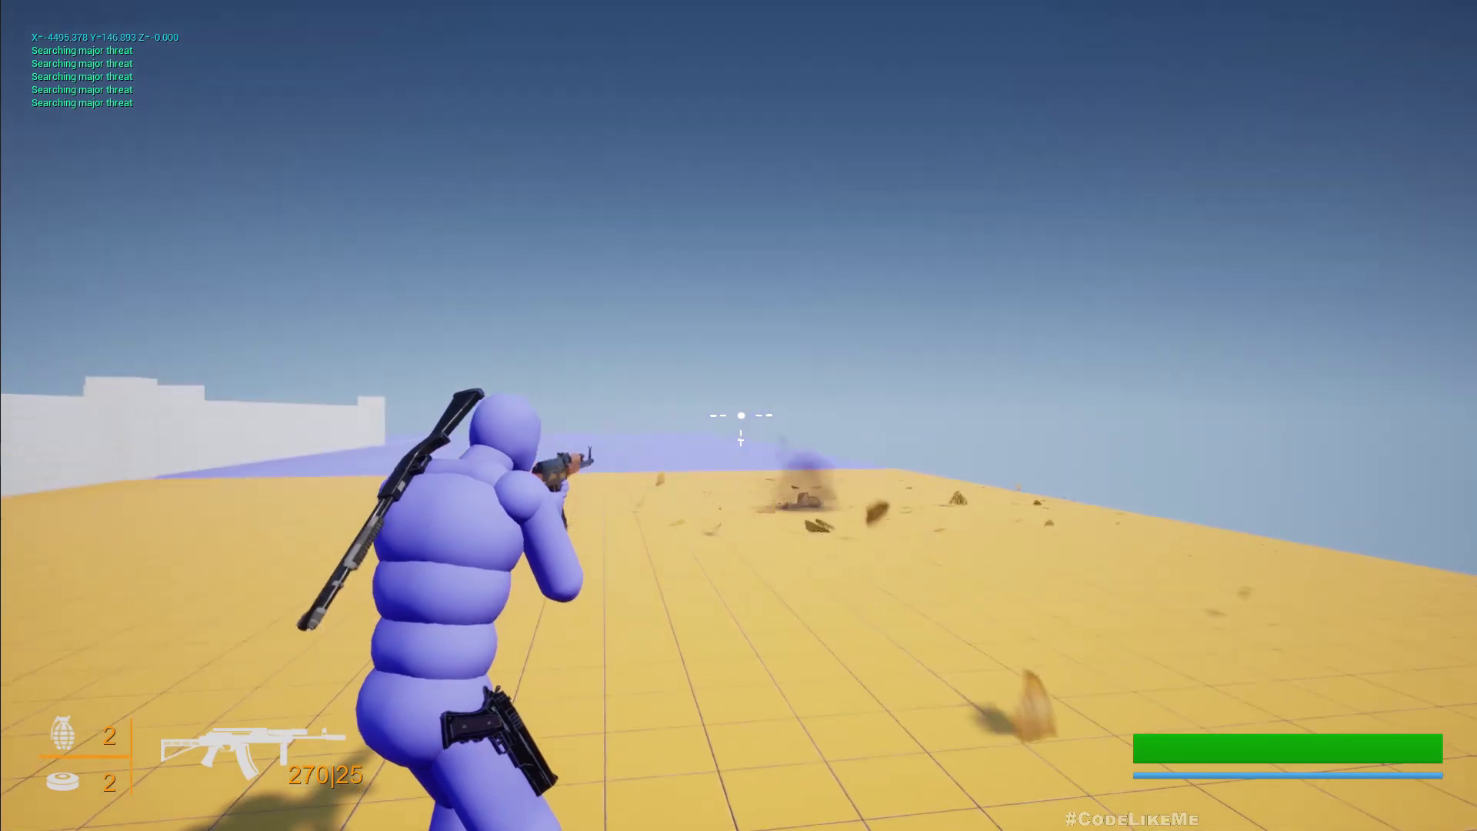
key(Escape)
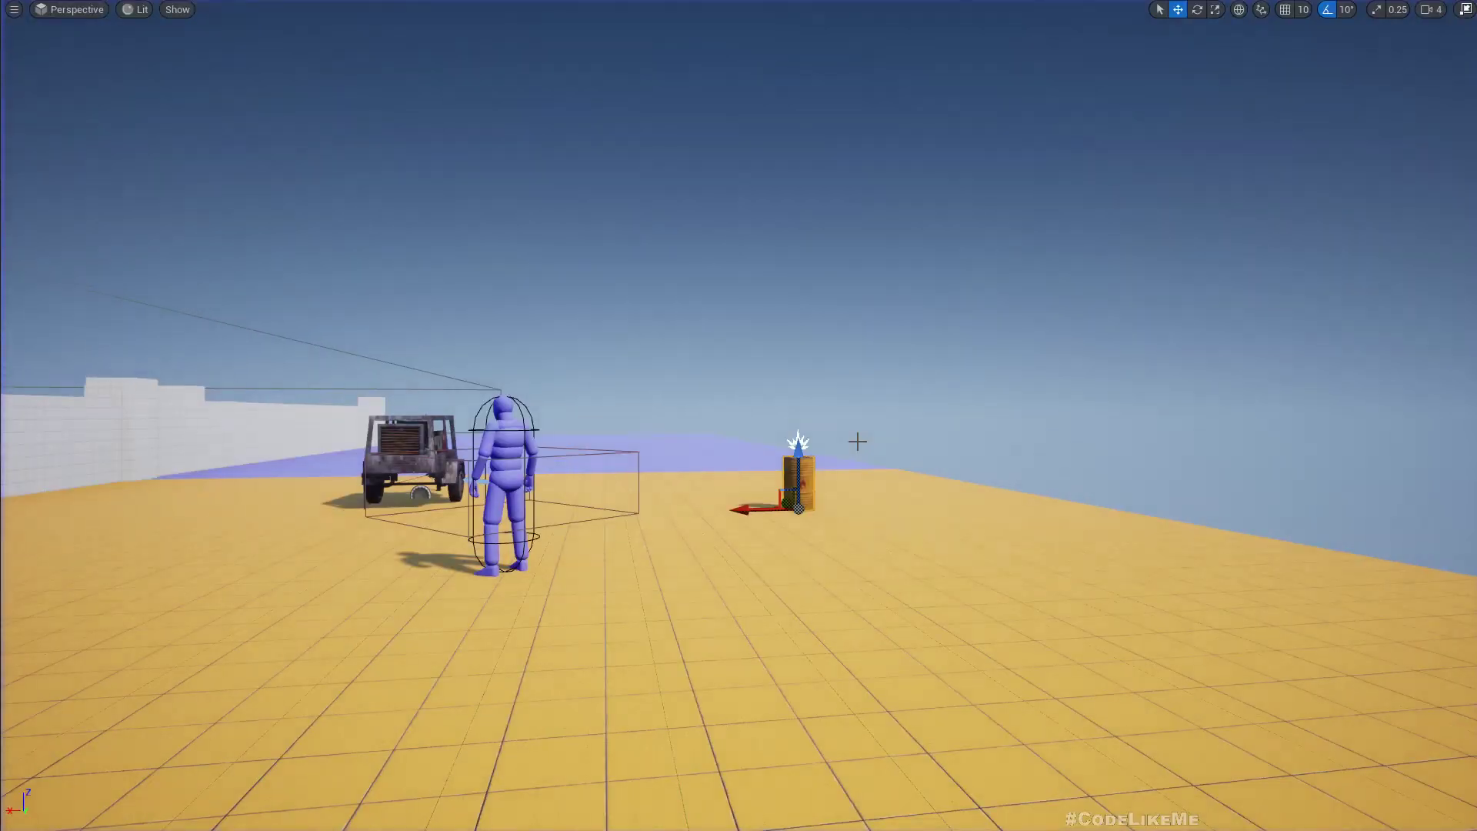
Step: Play the level full screen and shoot the explosive barrel and the generator with the rifle
key(alt+p)
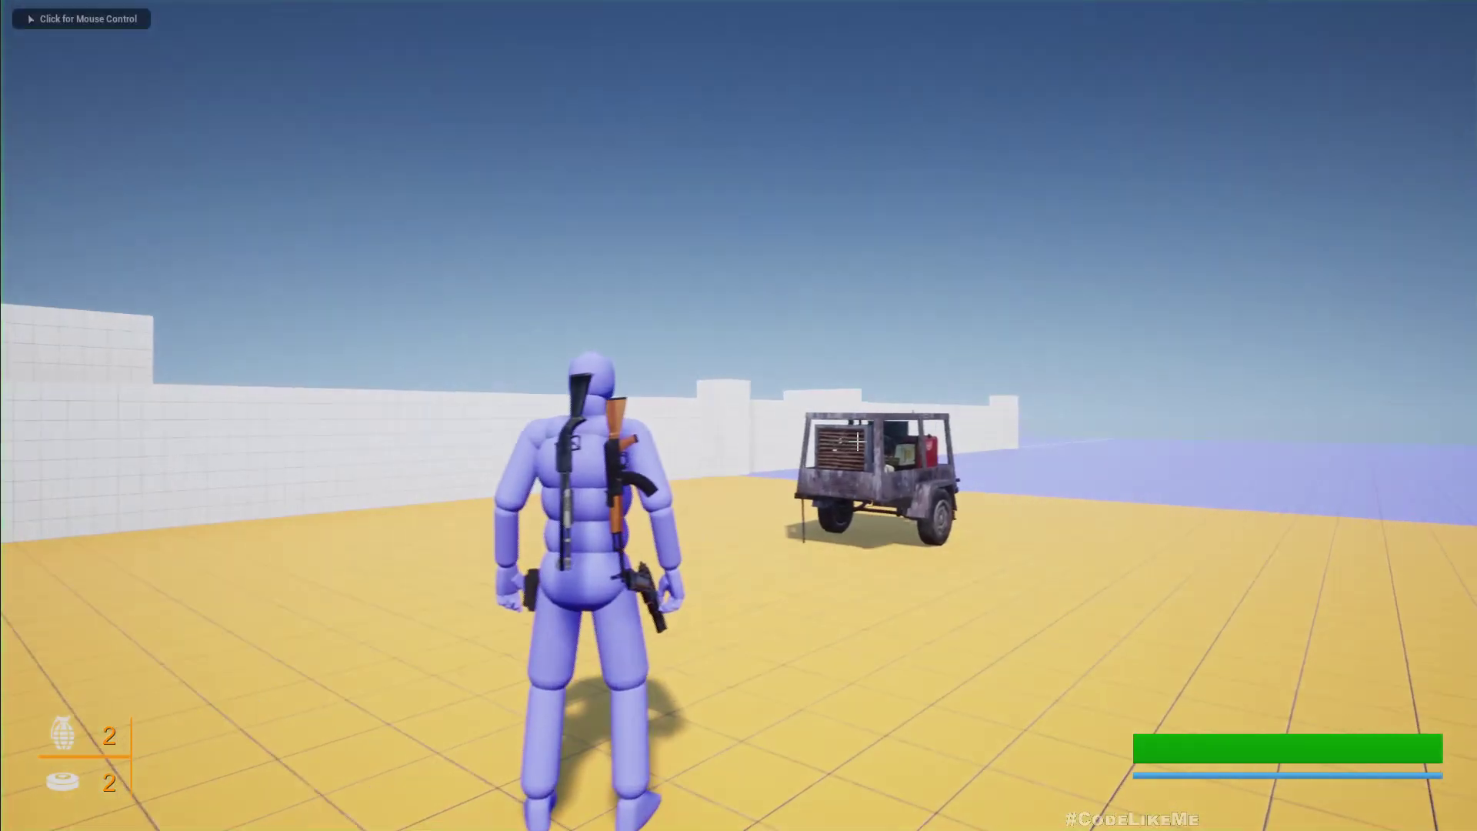
click(857, 441)
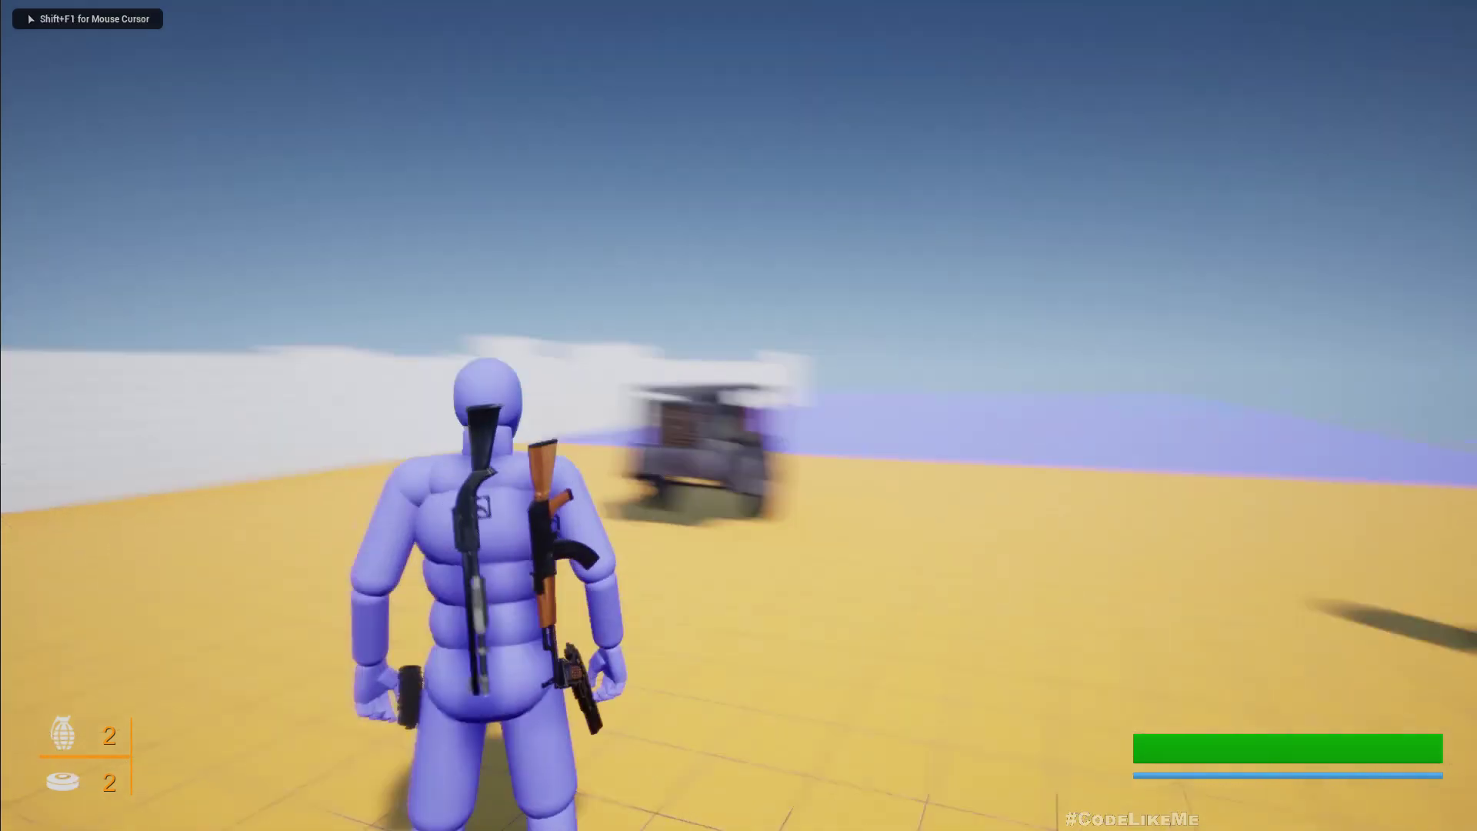
key(w)
key(1)
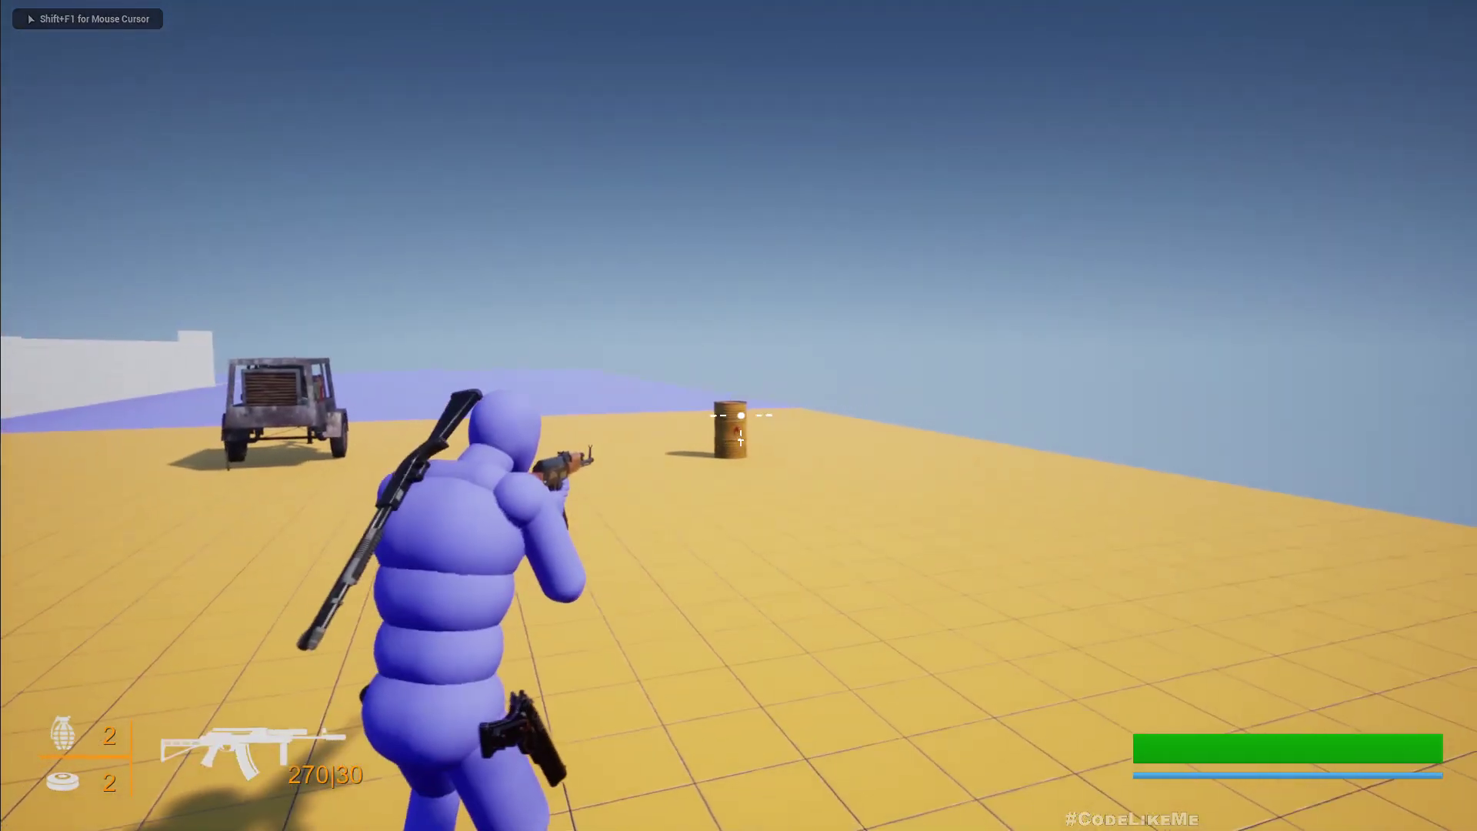
click(739, 415)
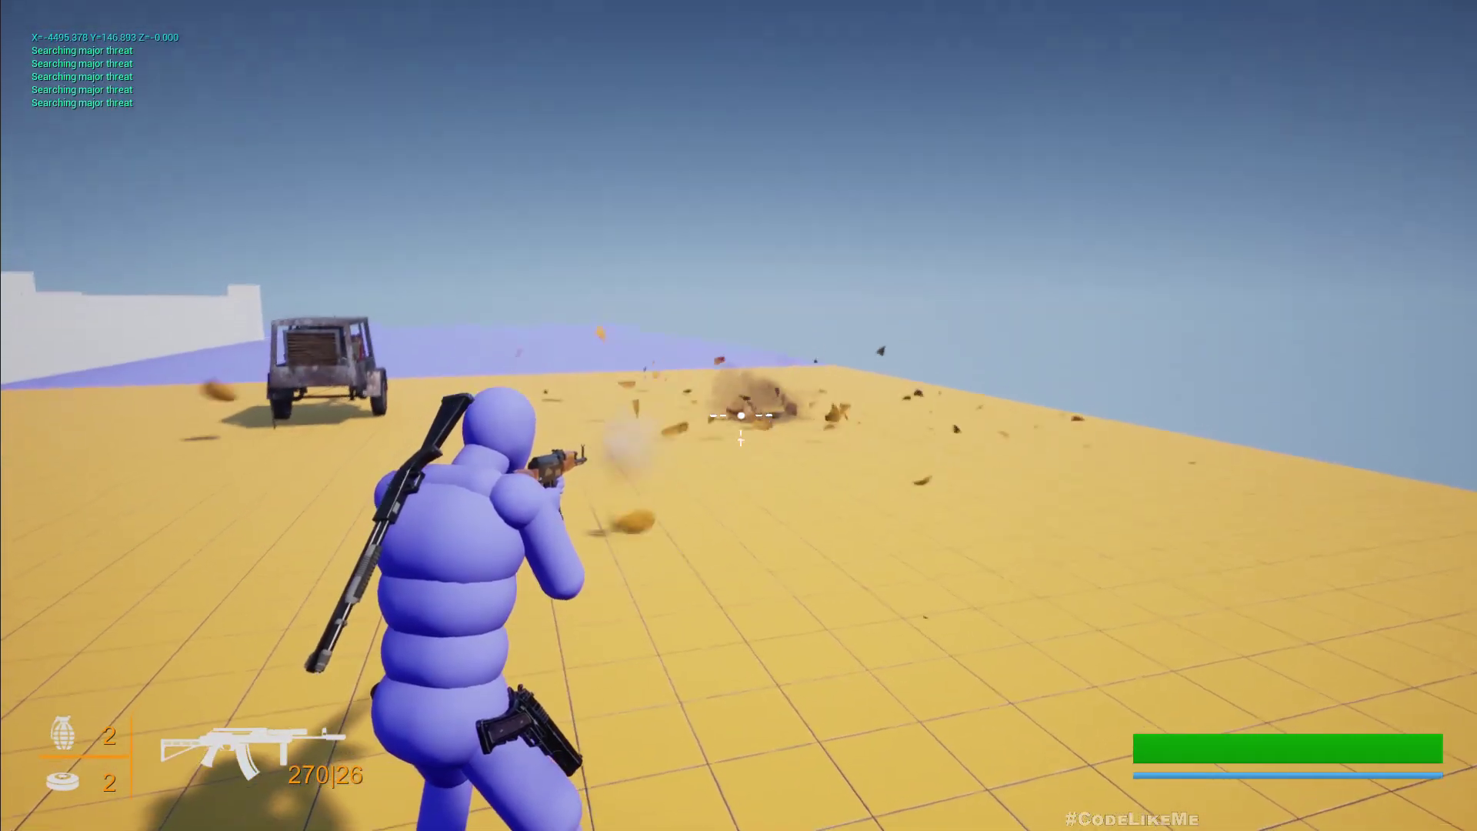
key(c)
key(c)
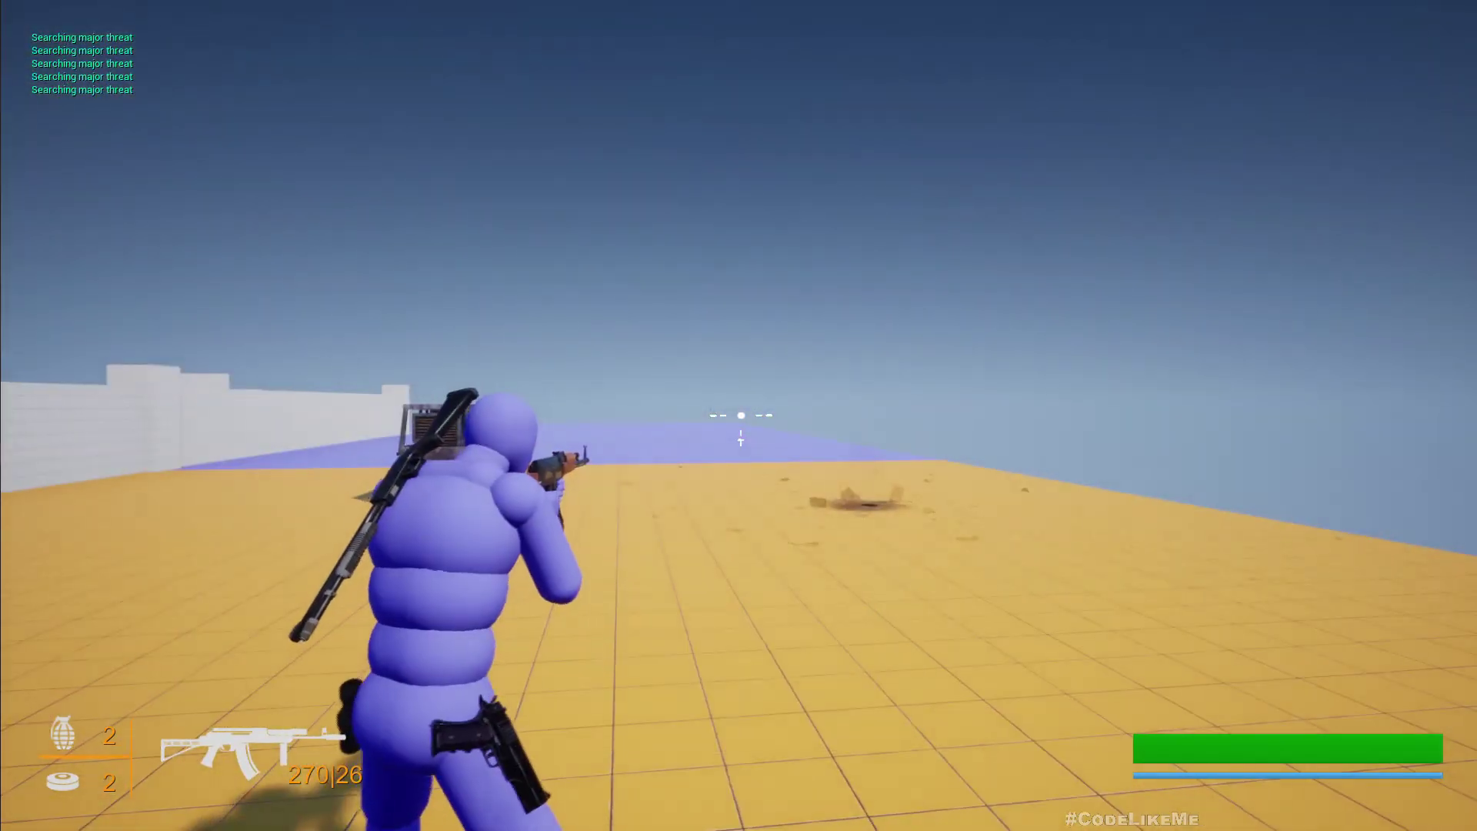
click(741, 415)
click(741, 416)
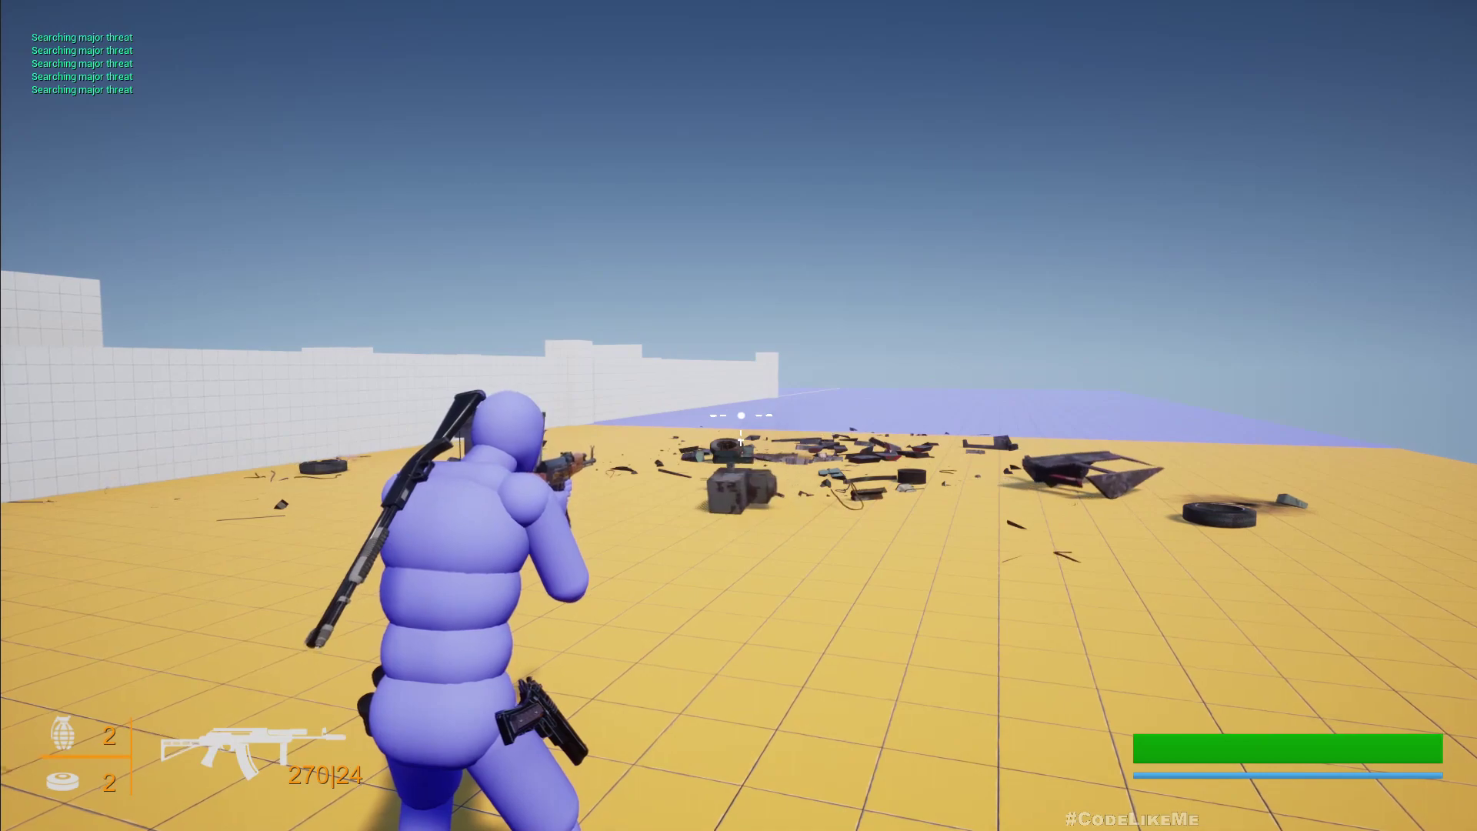
Step: Check how the generator and barrel debris disappears, end play, and leave the full-screen viewport
key(w)
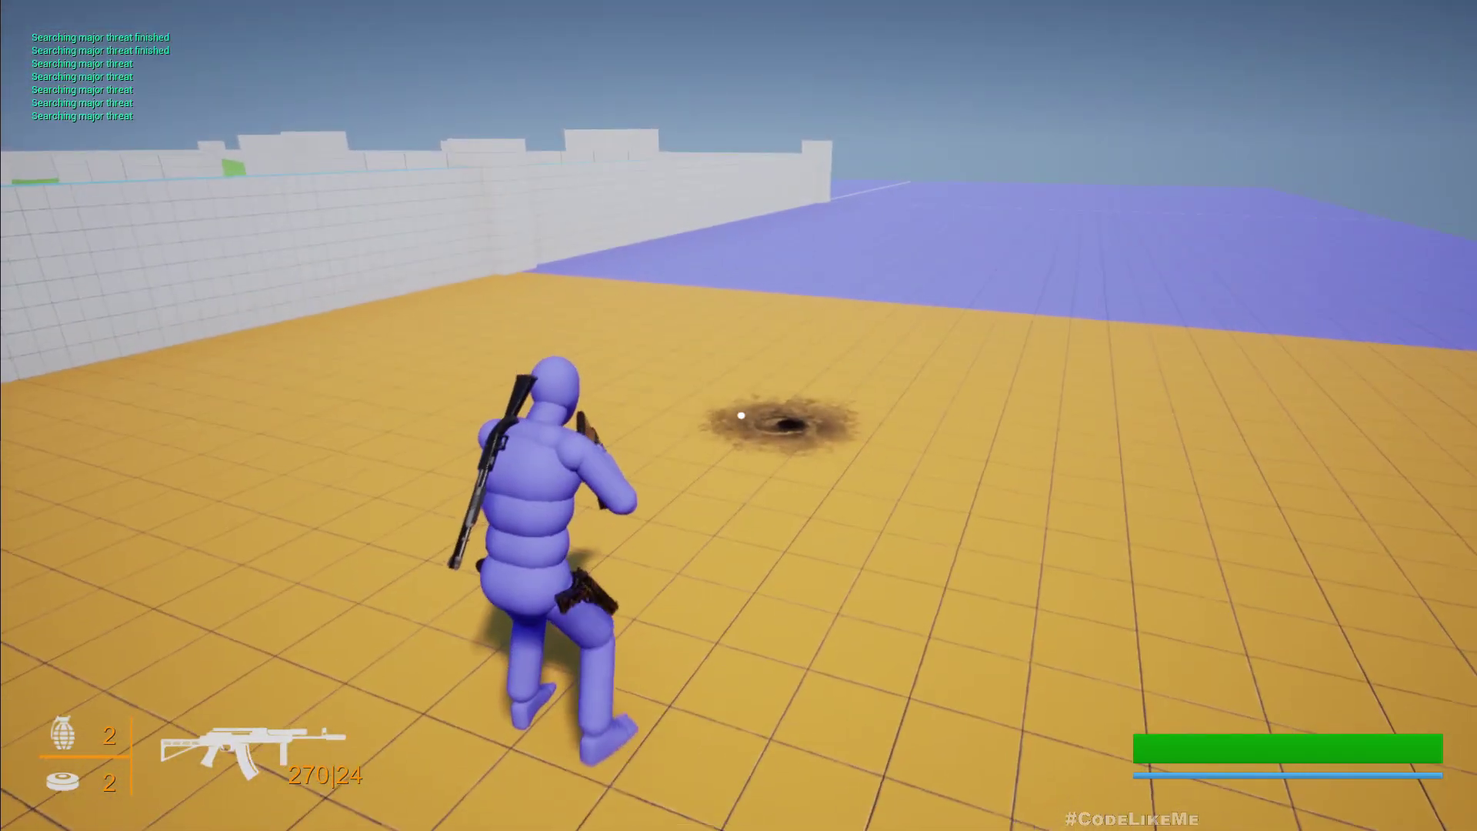
key(s)
key(a)
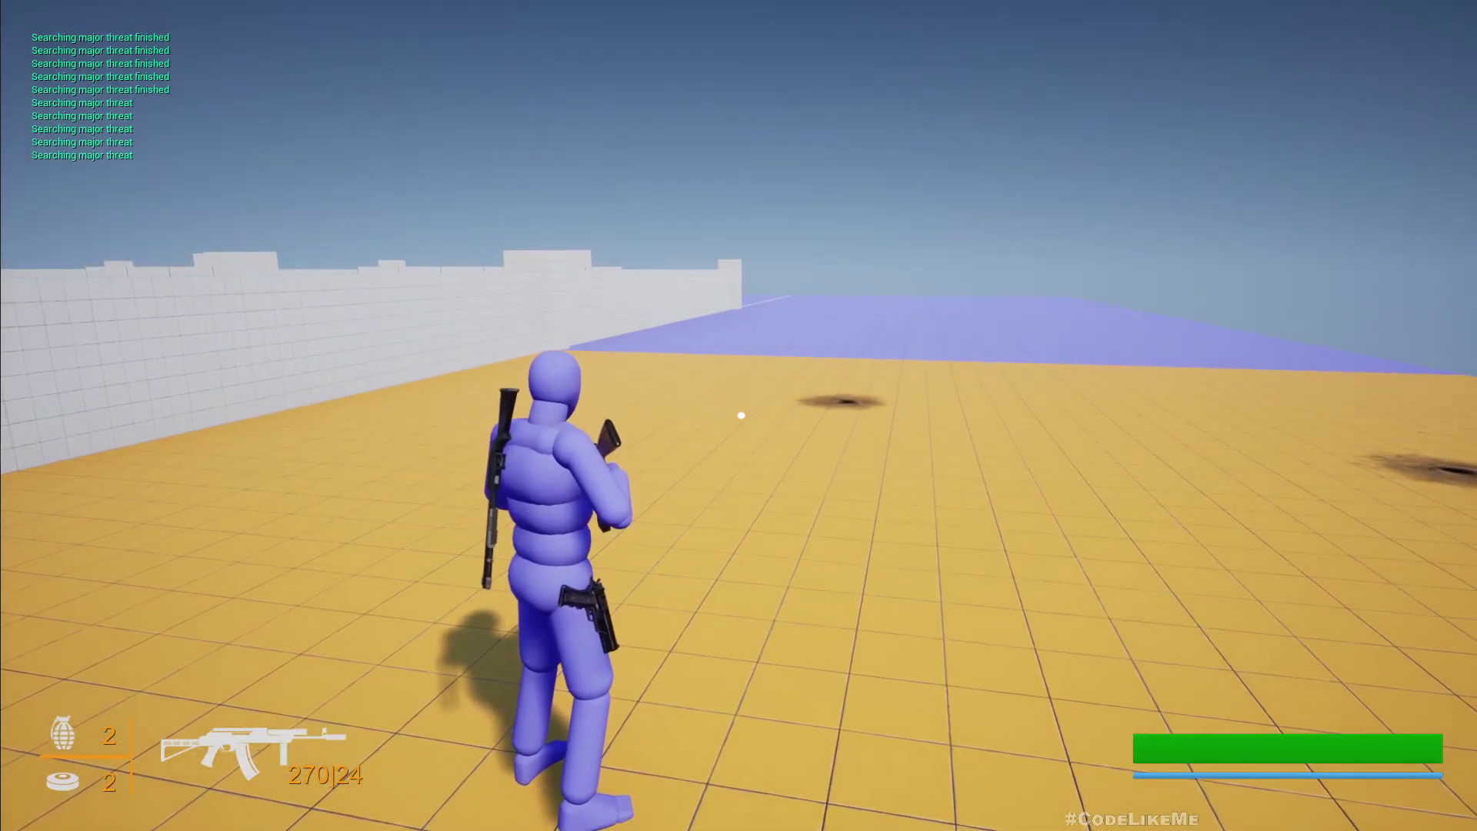
key(Escape)
right_drag(1097, 121, 1066, 121)
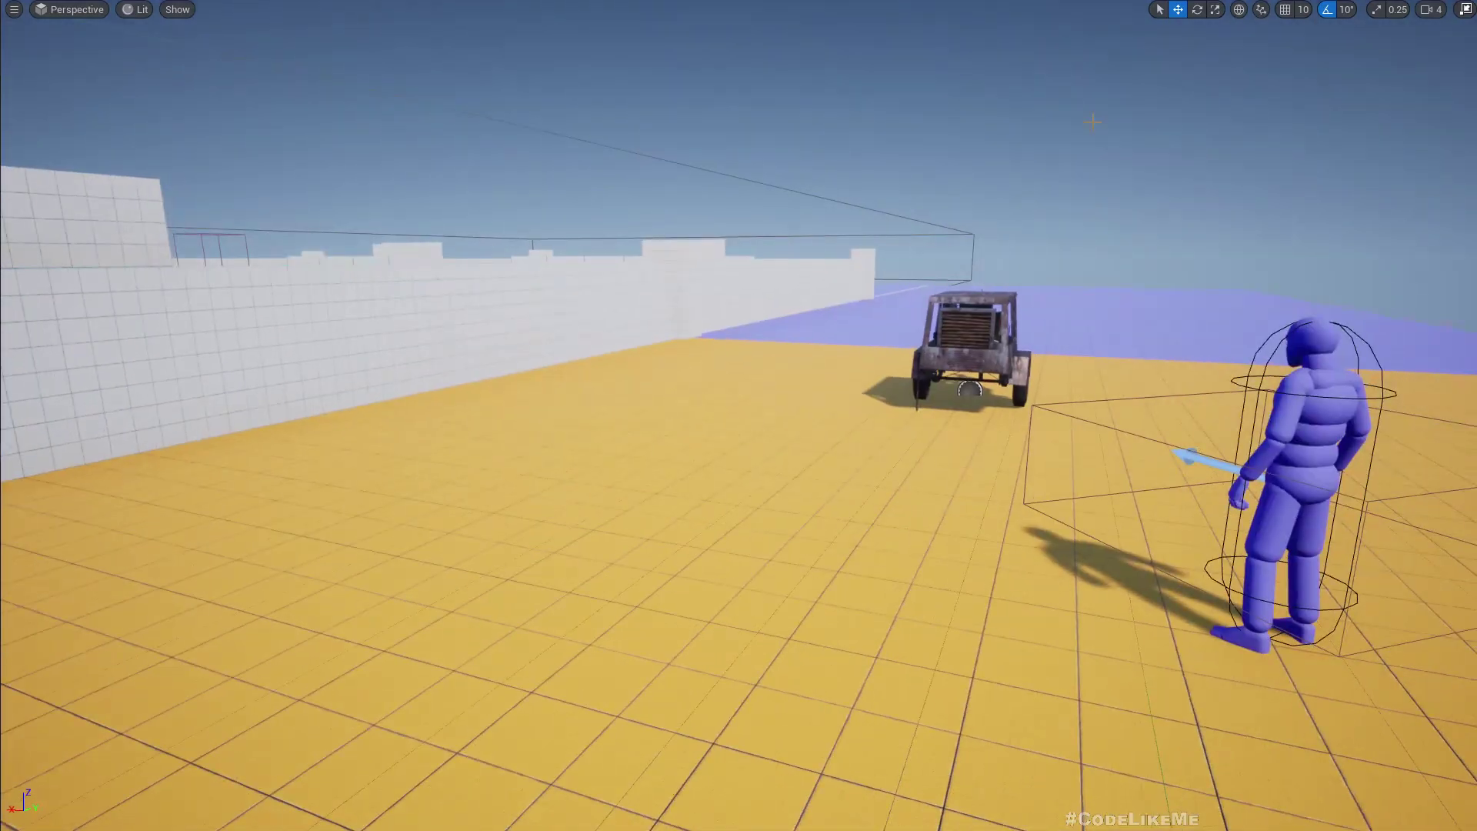
key(F11)
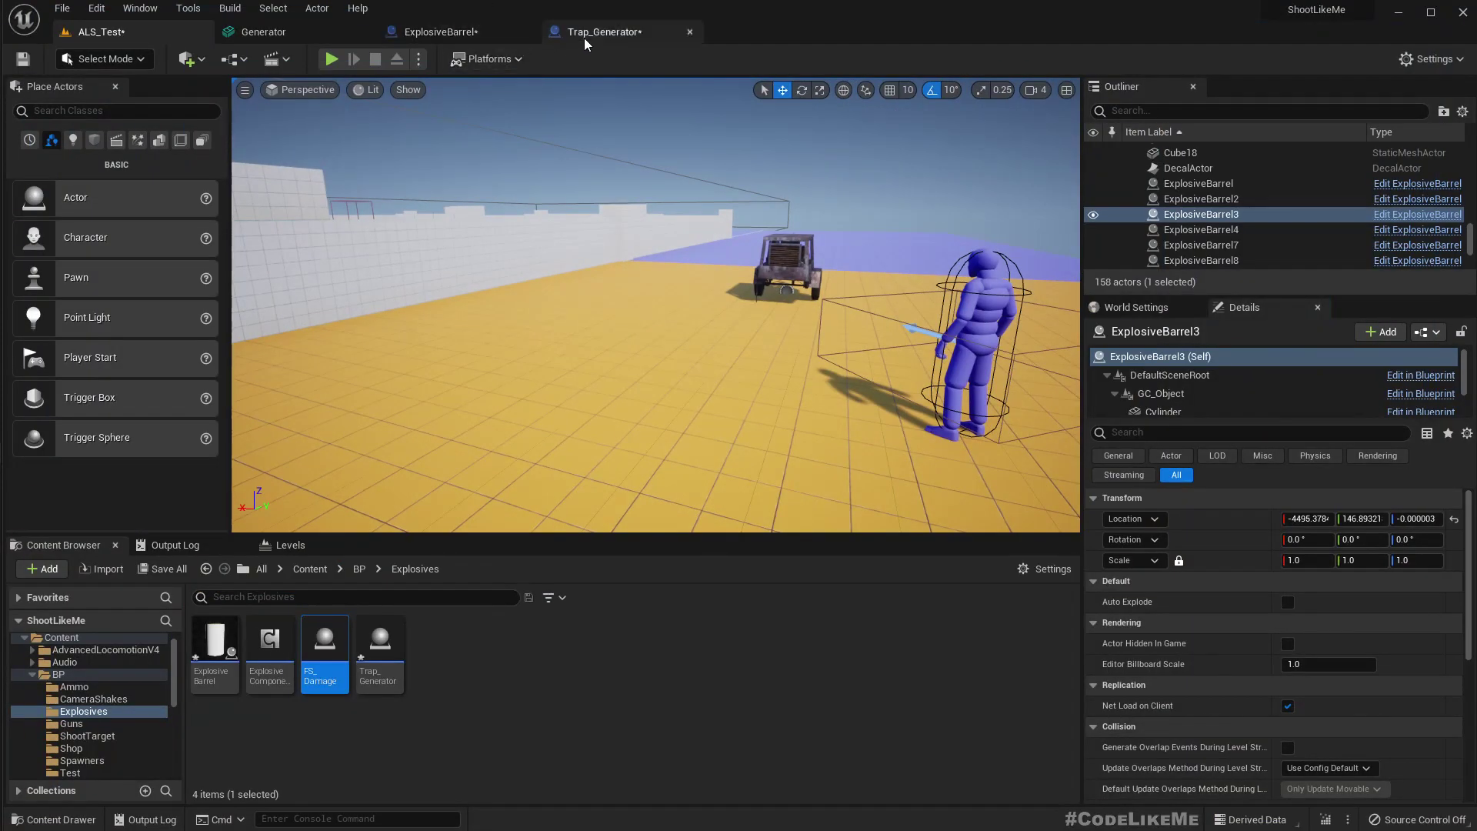
Step: Open Ex_barrels_mat, the Element 0 material of the GC_Object component in ExplosiveBarrel
click(584, 35)
click(436, 31)
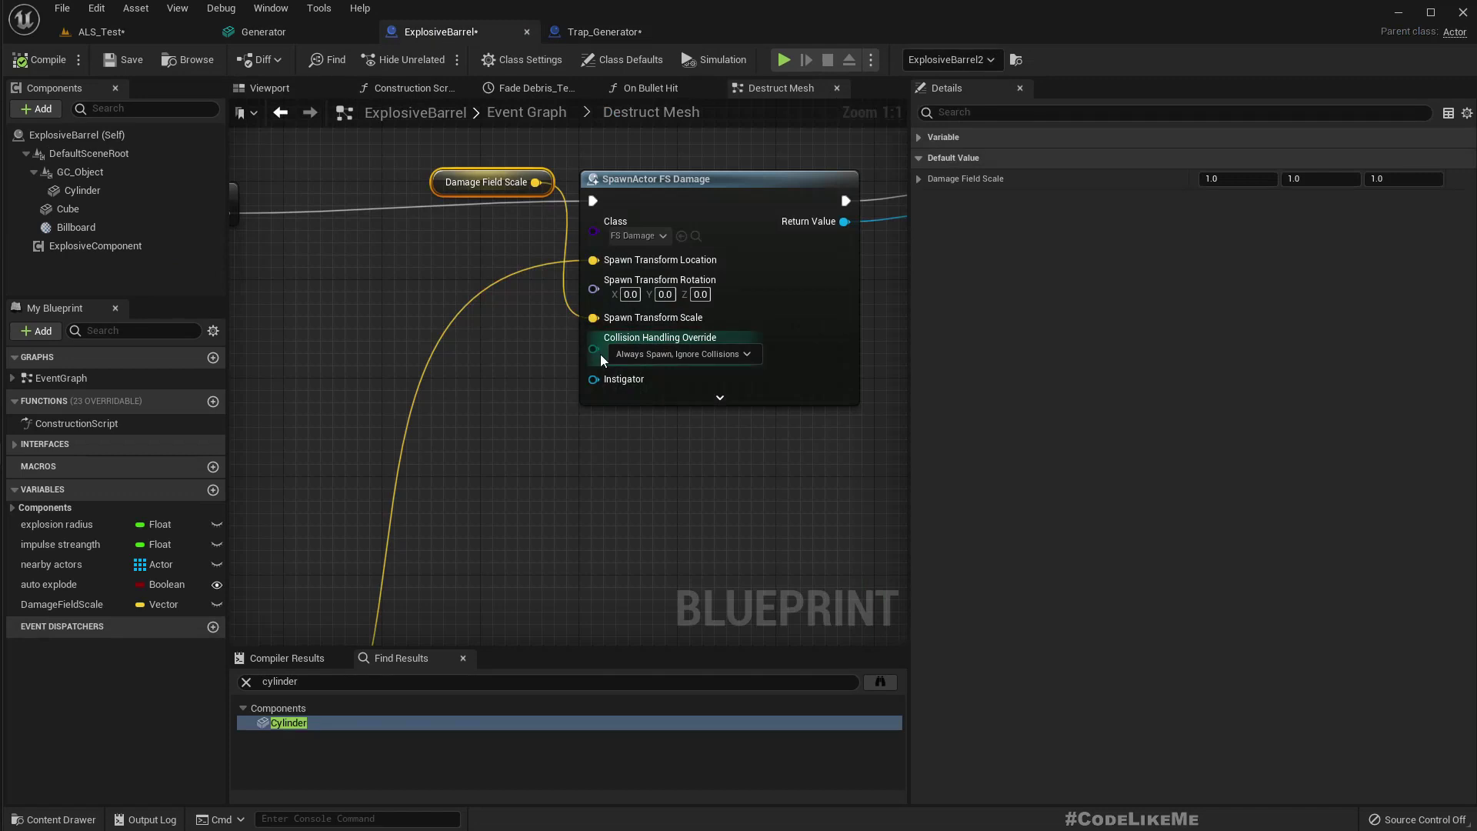
click(271, 88)
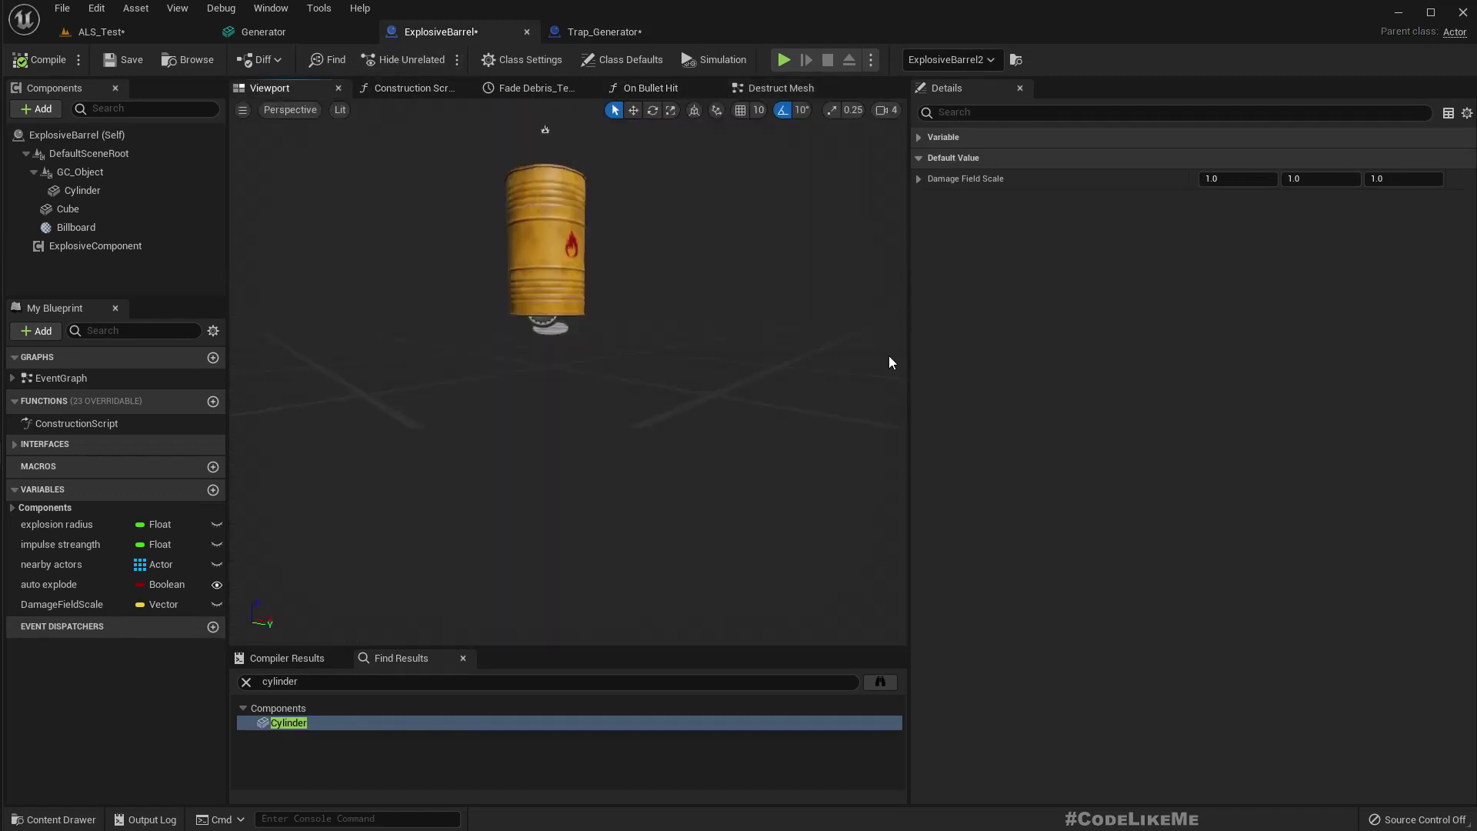
click(546, 240)
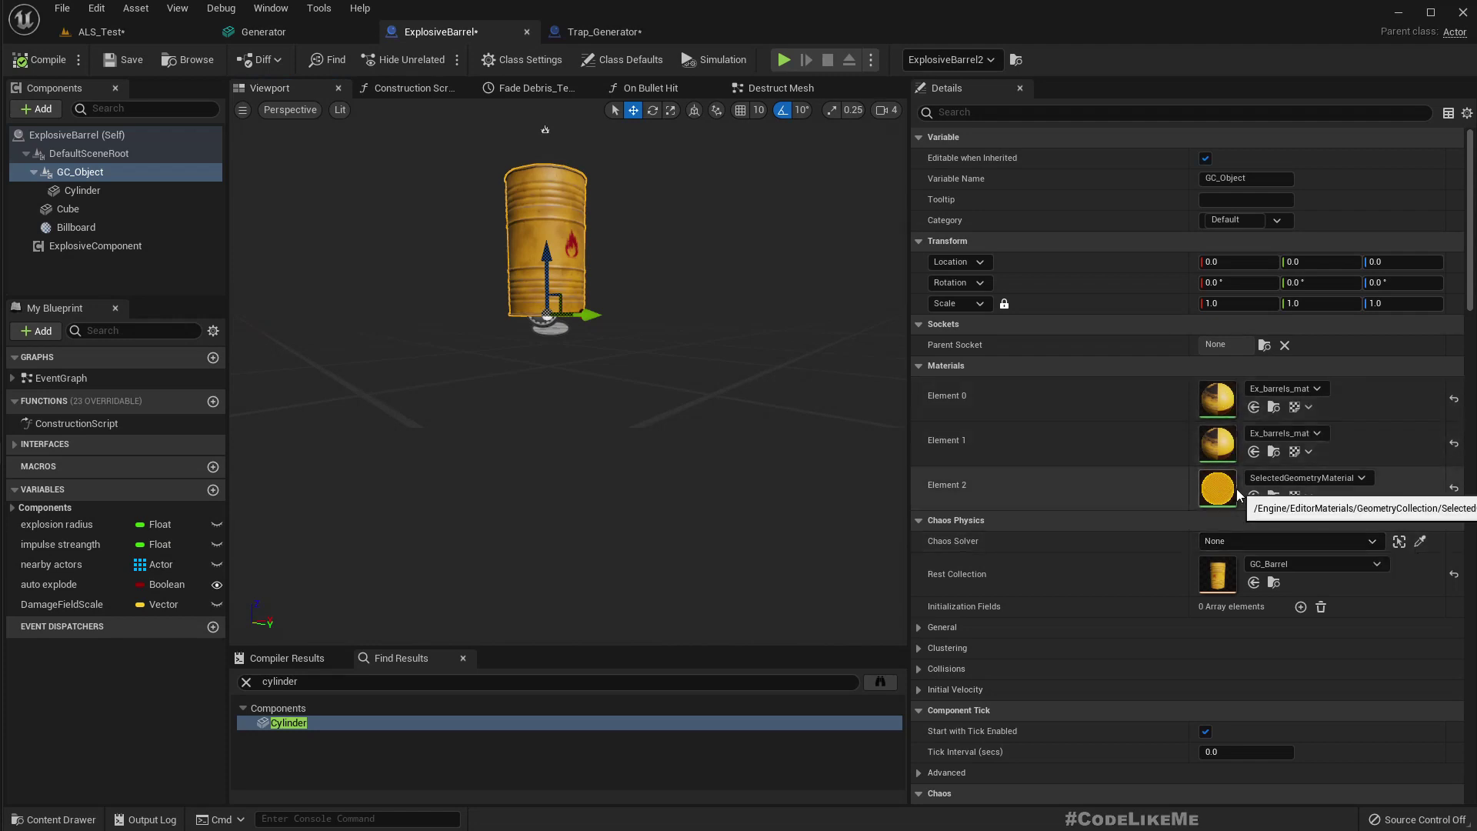
click(1210, 368)
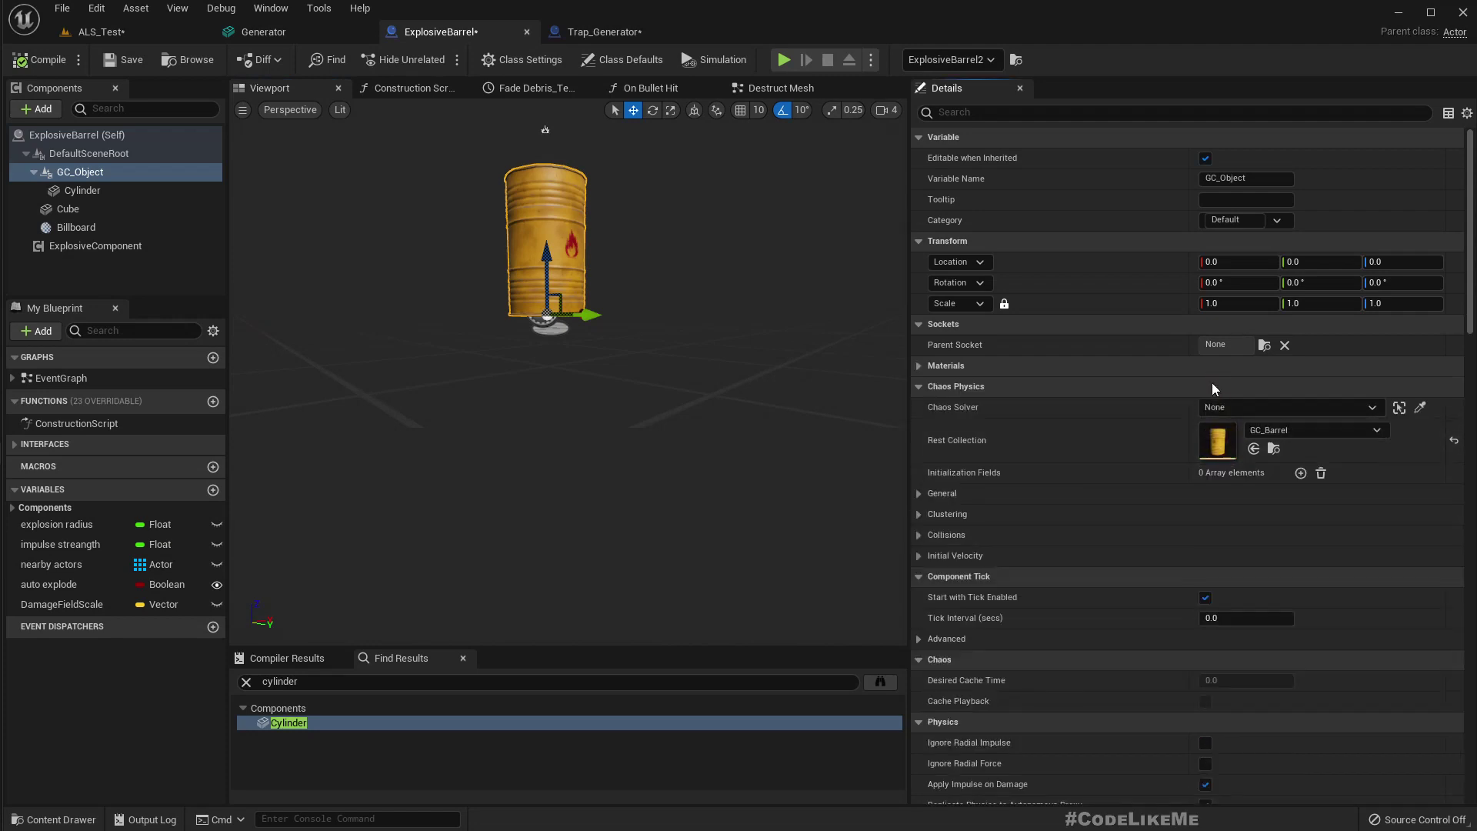
click(1204, 385)
click(1197, 369)
double_click(1219, 392)
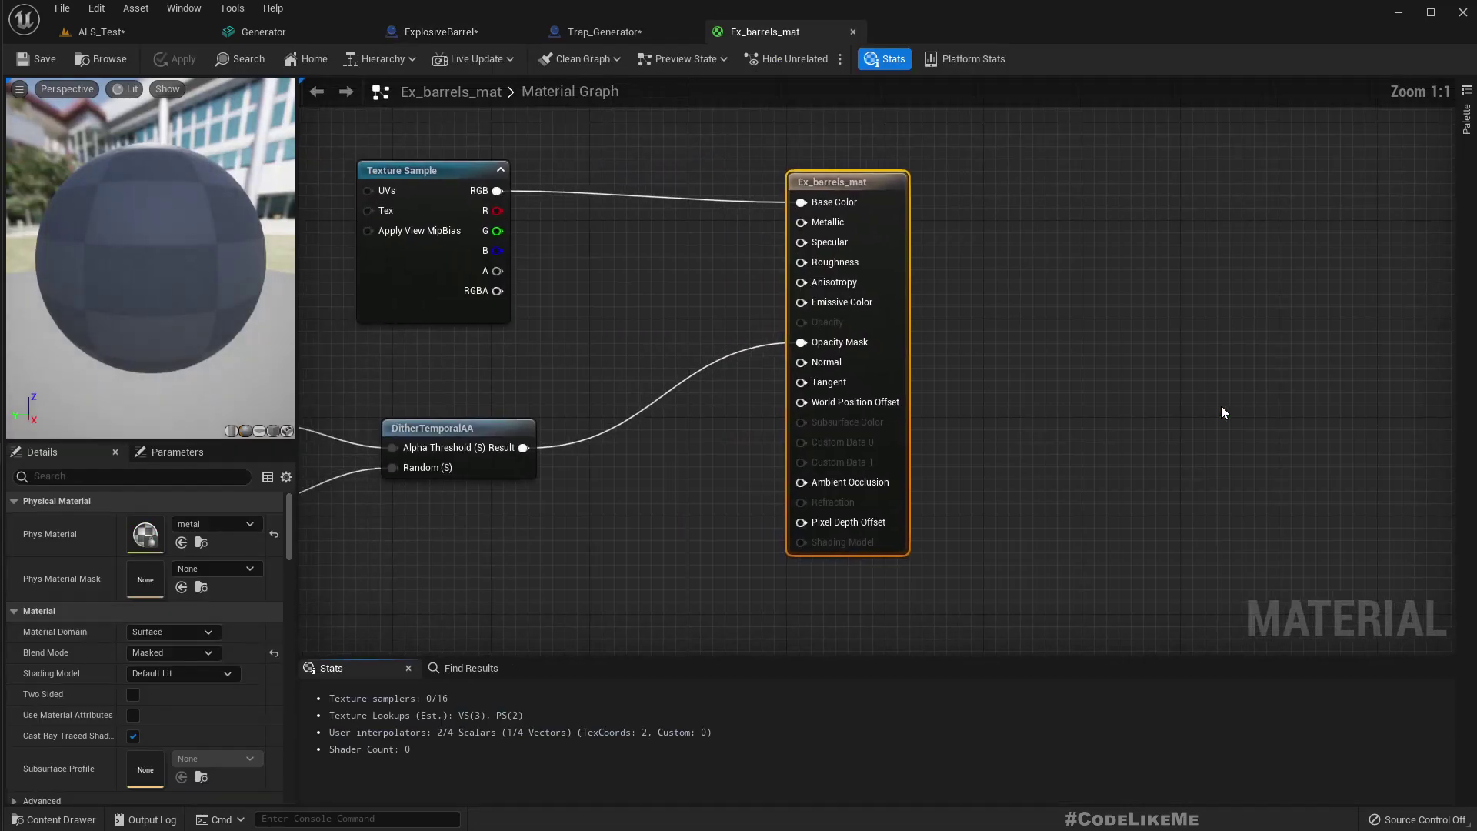
Step: Copy the Alpha Threshold (S), Random (S) and DitherTemporalAA nodes from the Ex_barrels_mat graph
right_drag(646, 316, 1010, 326)
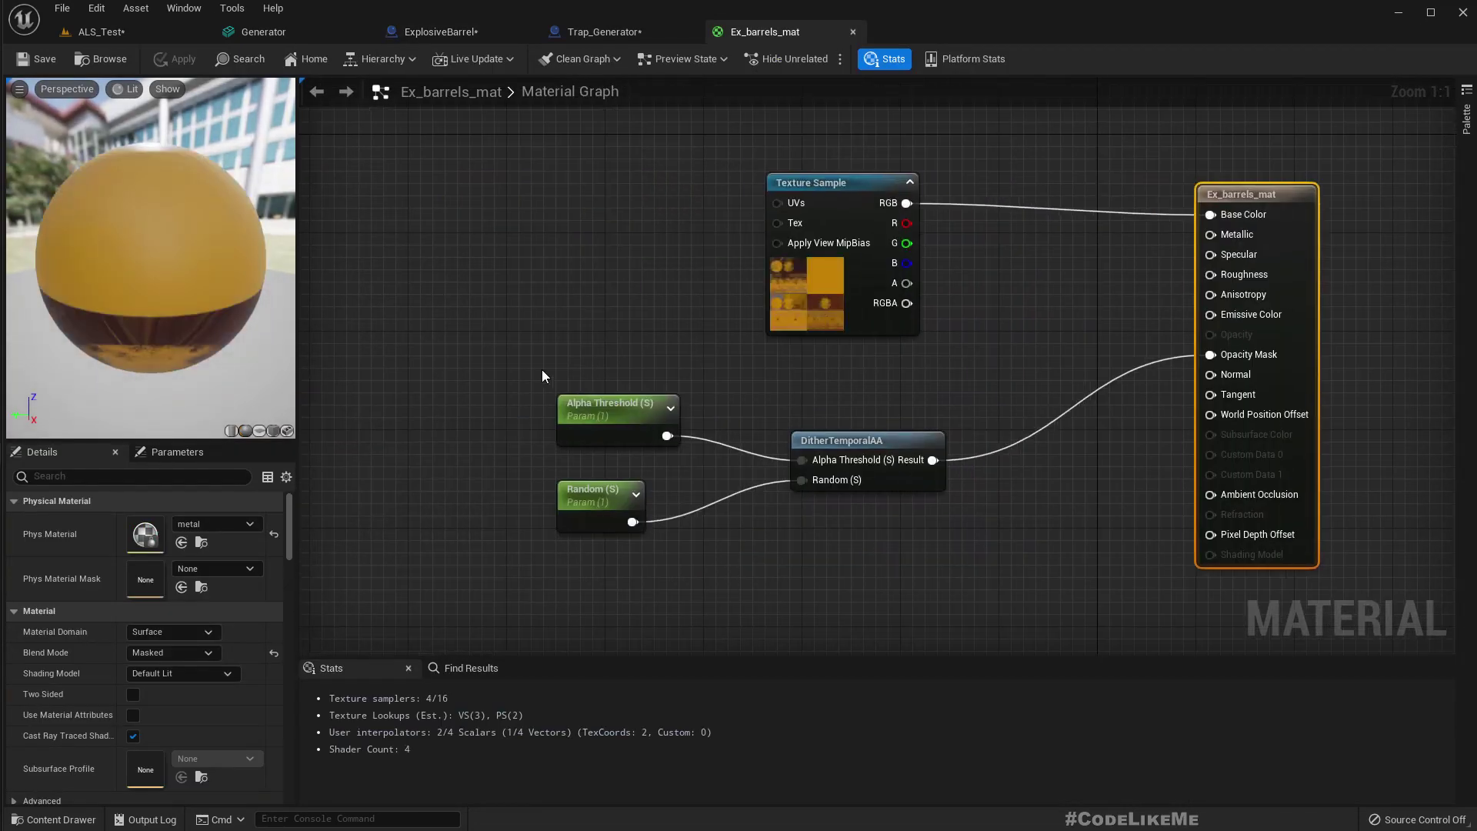
drag(500, 372, 815, 538)
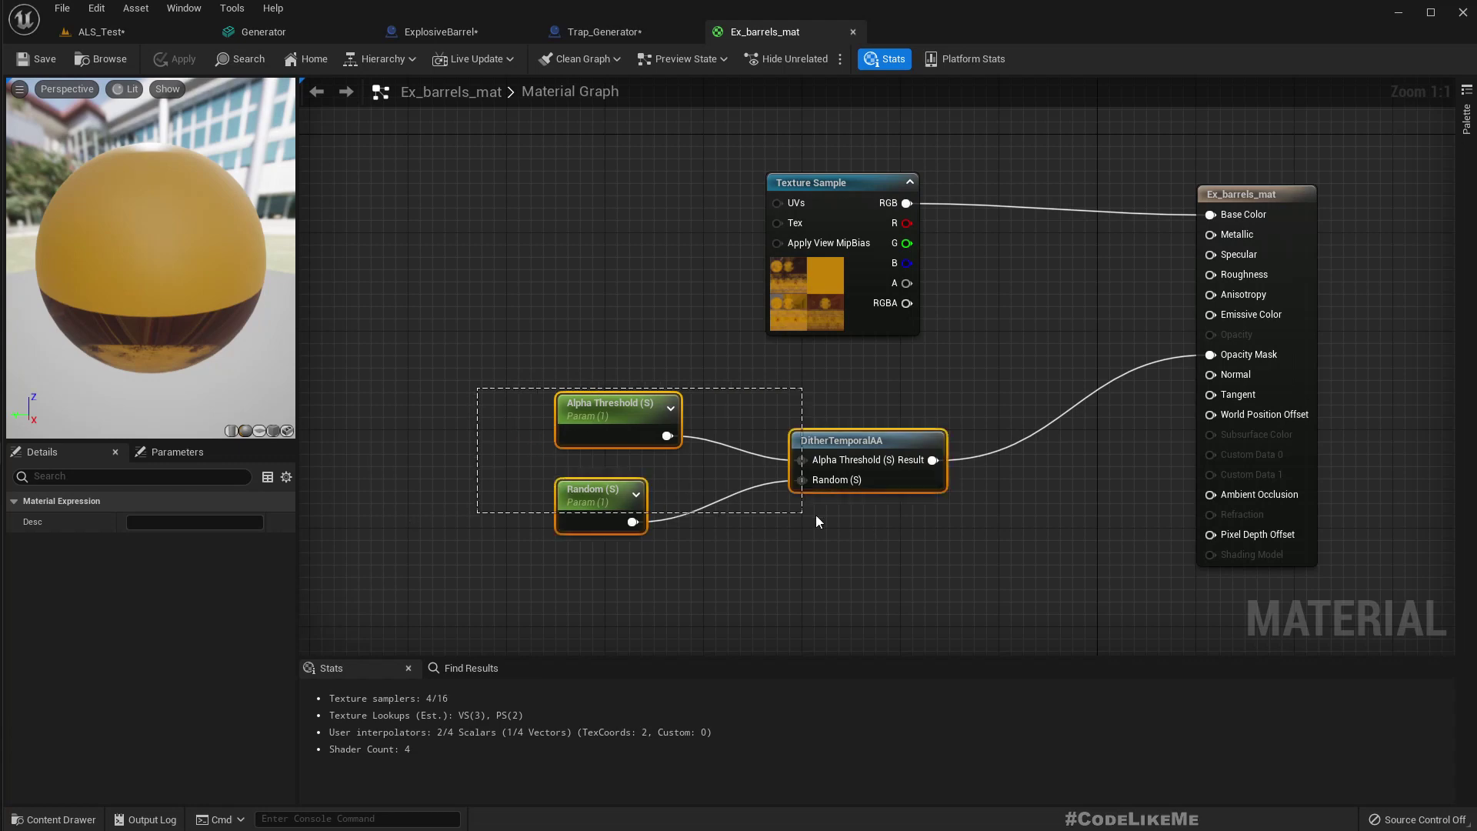
drag(816, 516, 840, 516)
Step: Search Trap_Generator and ExplosiveBarrel for "fade" and examine the Fade Debris timeline's Set Scalar Parameter Value on Materials node
click(560, 34)
click(548, 682)
text(ade)
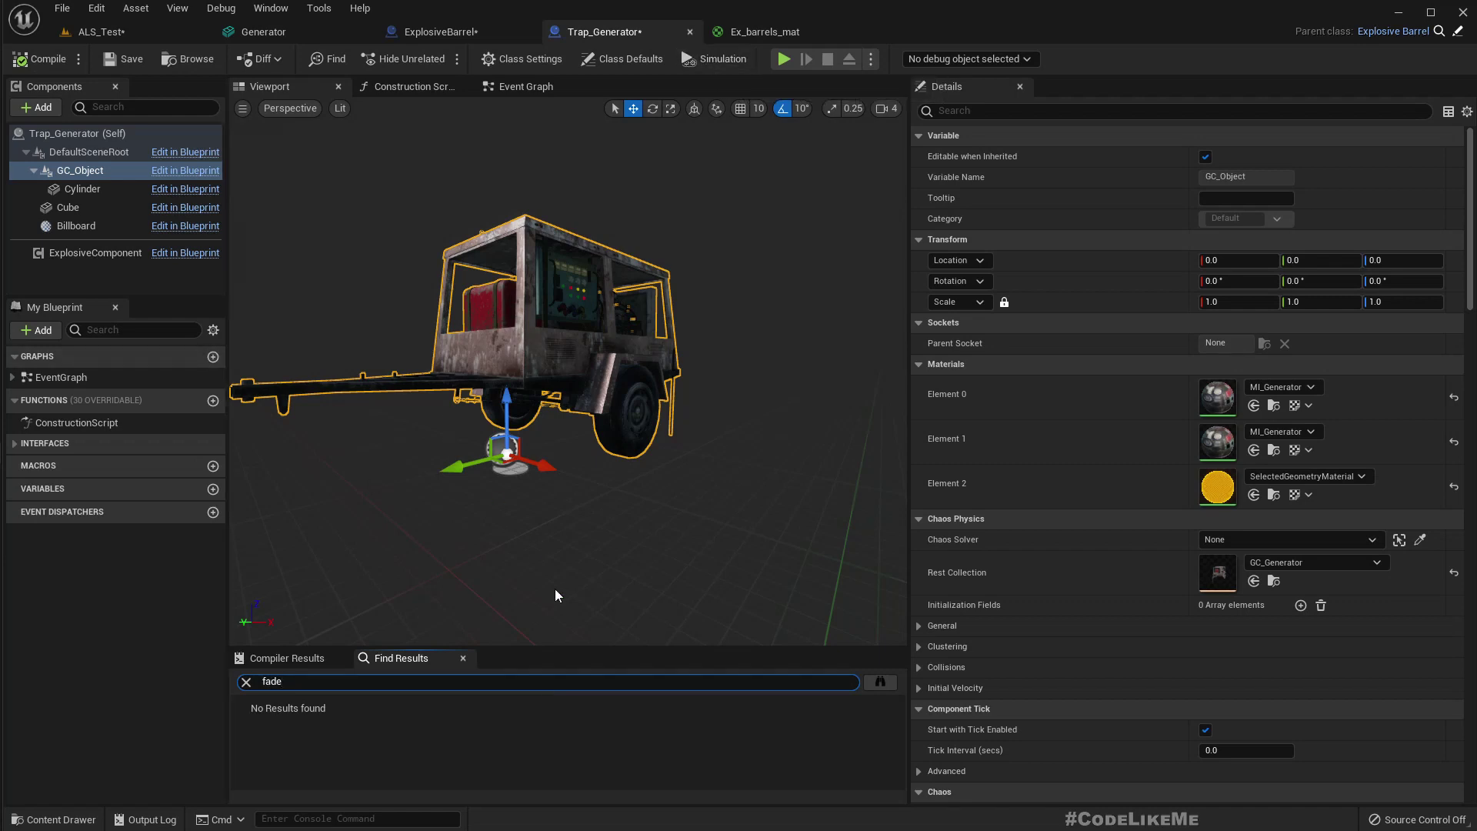
click(479, 29)
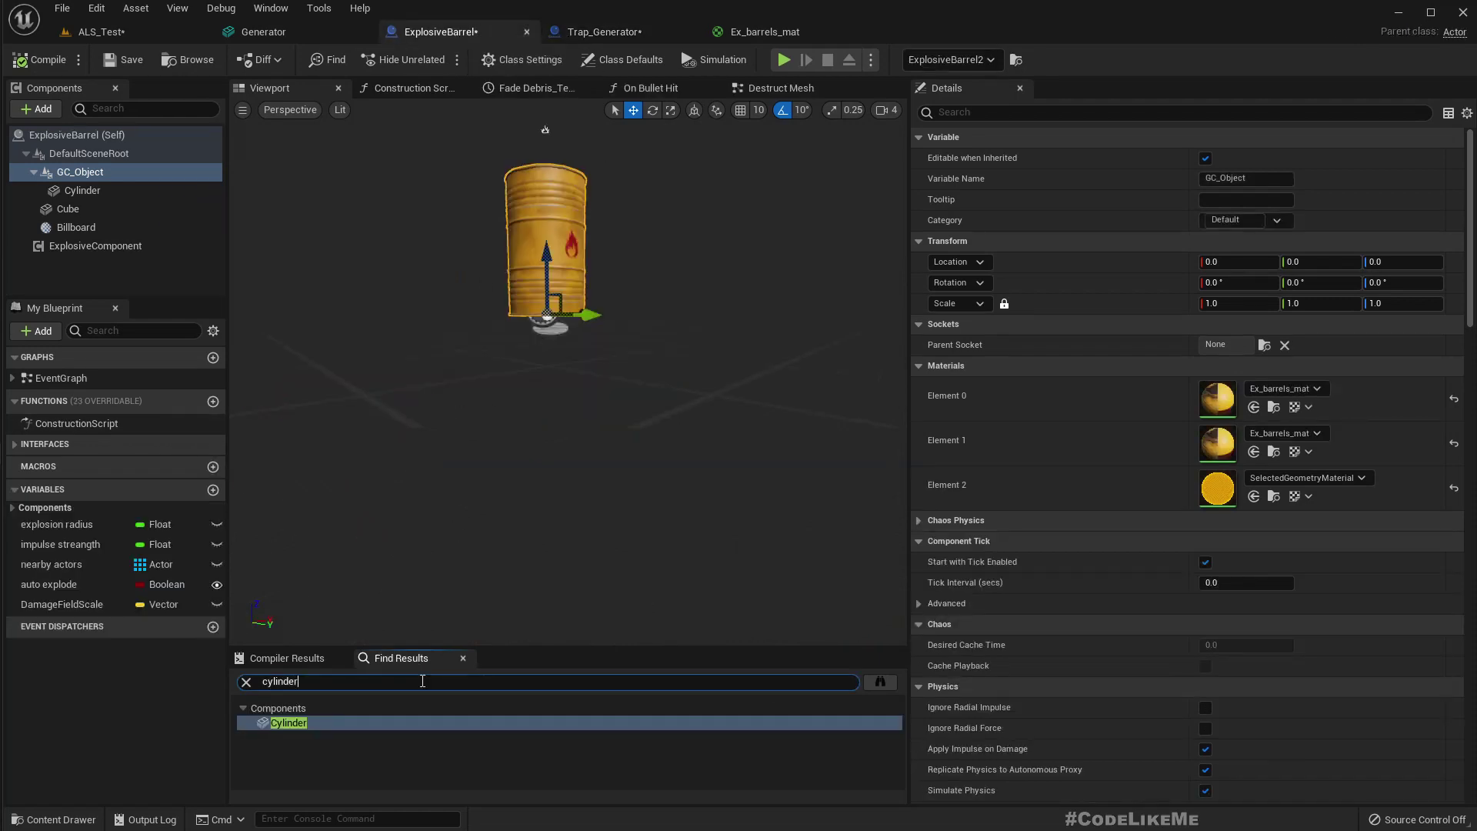
key(Return)
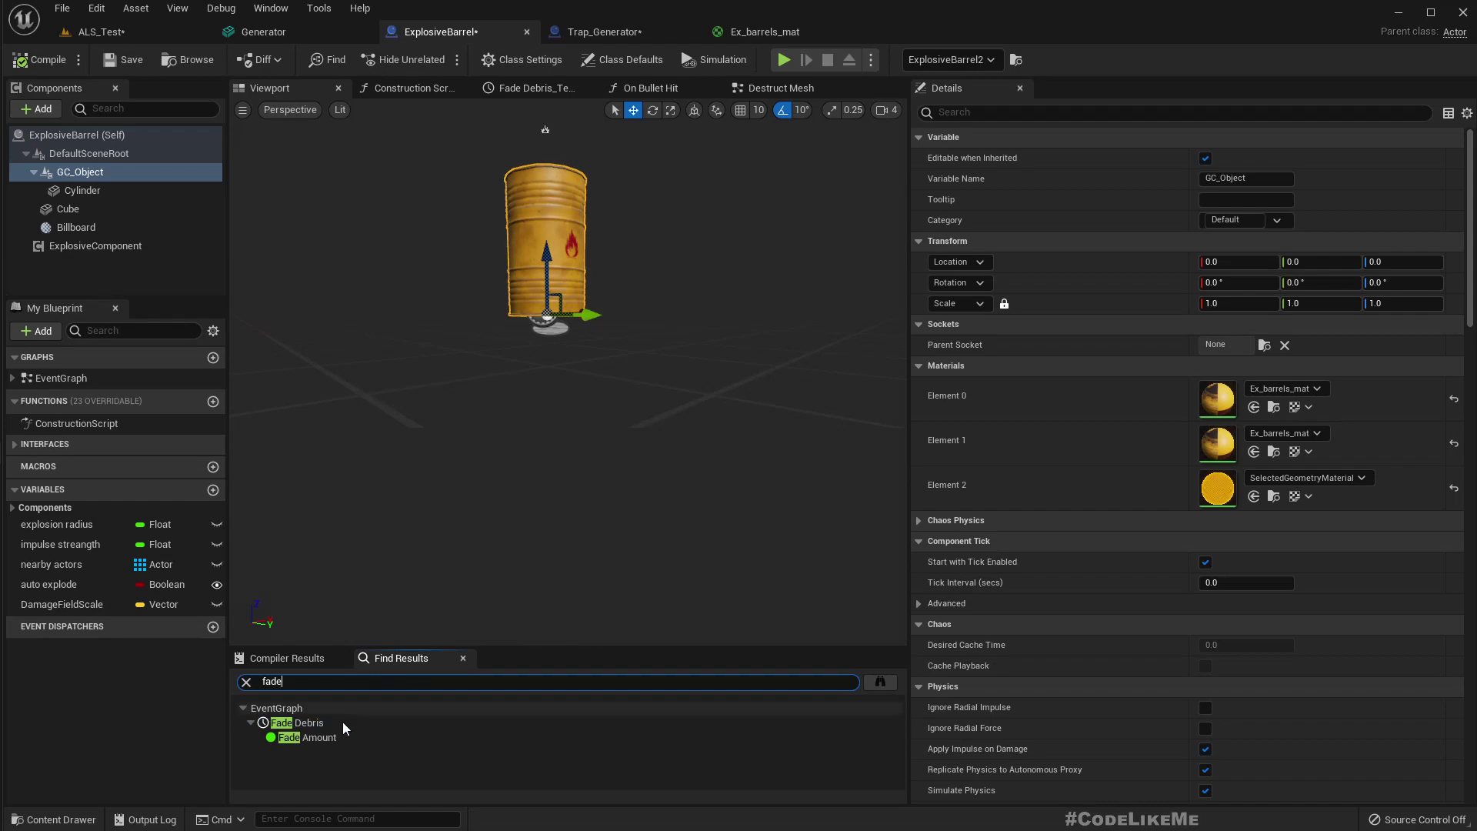
double_click(308, 723)
right_drag(765, 275, 399, 230)
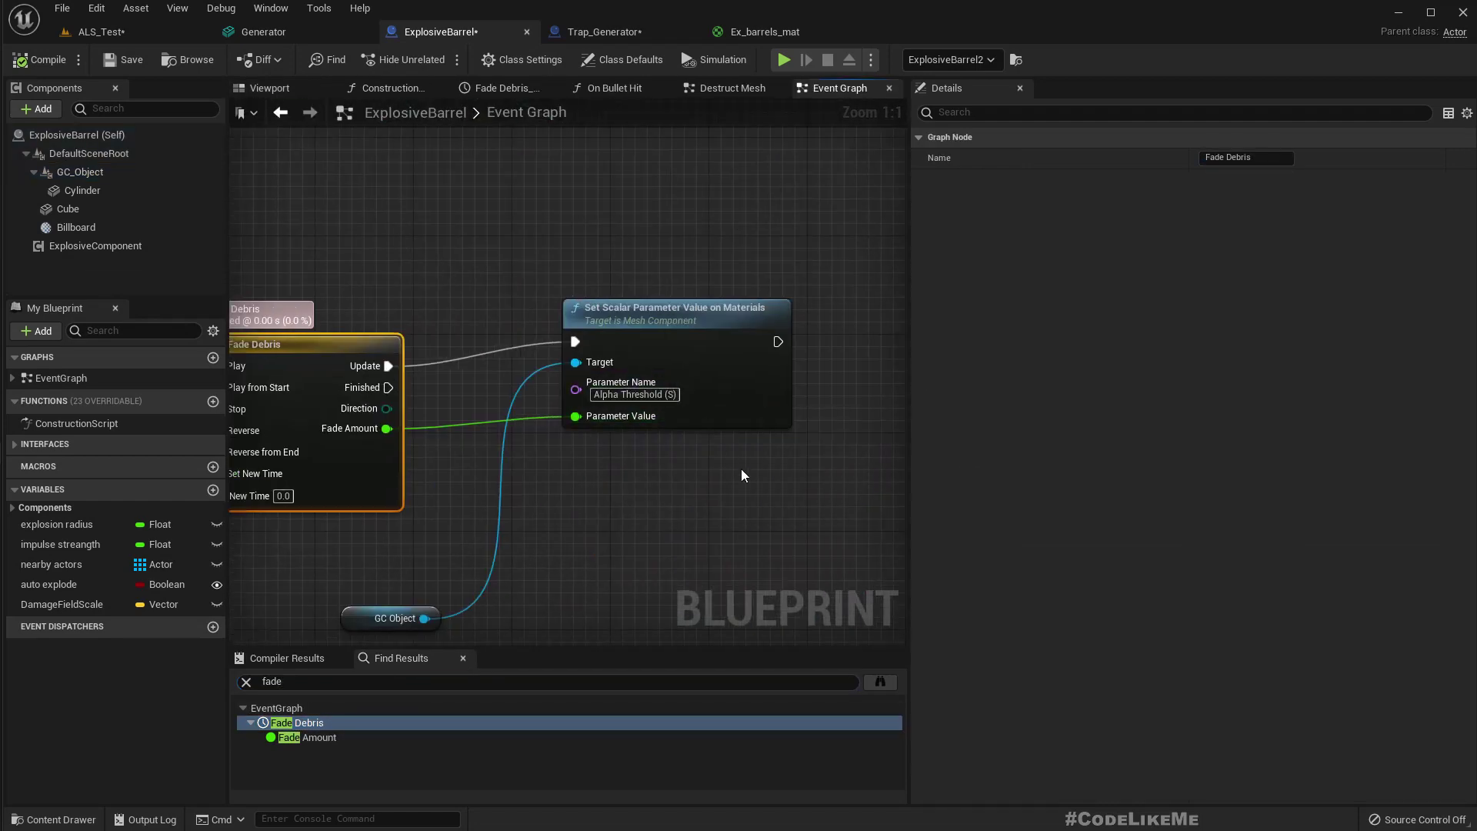
Step: Open Trap_Generator's GC_Object material MI_Generator and its parent material M_Compact_ORME
click(575, 32)
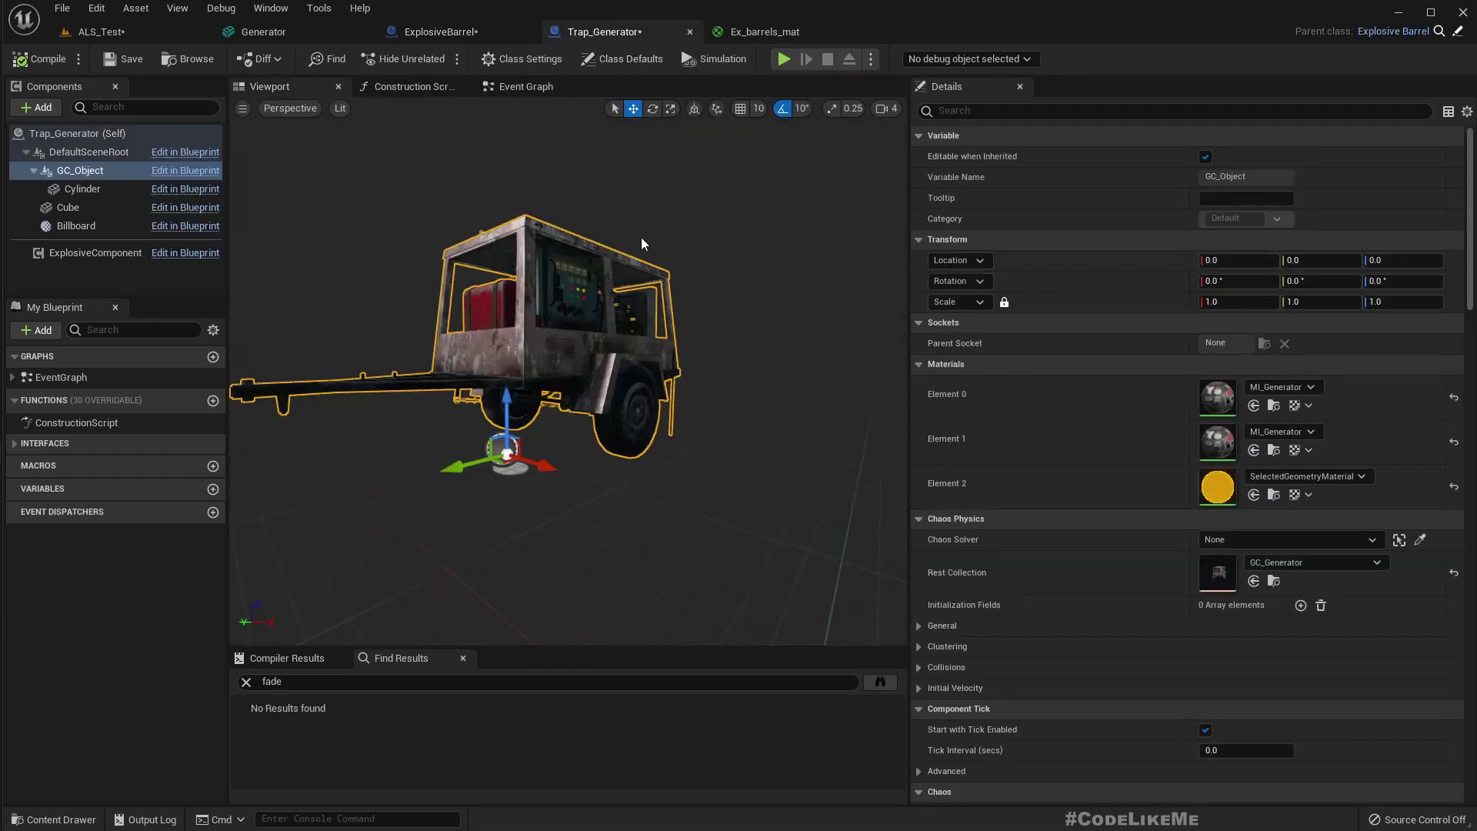
double_click(1224, 394)
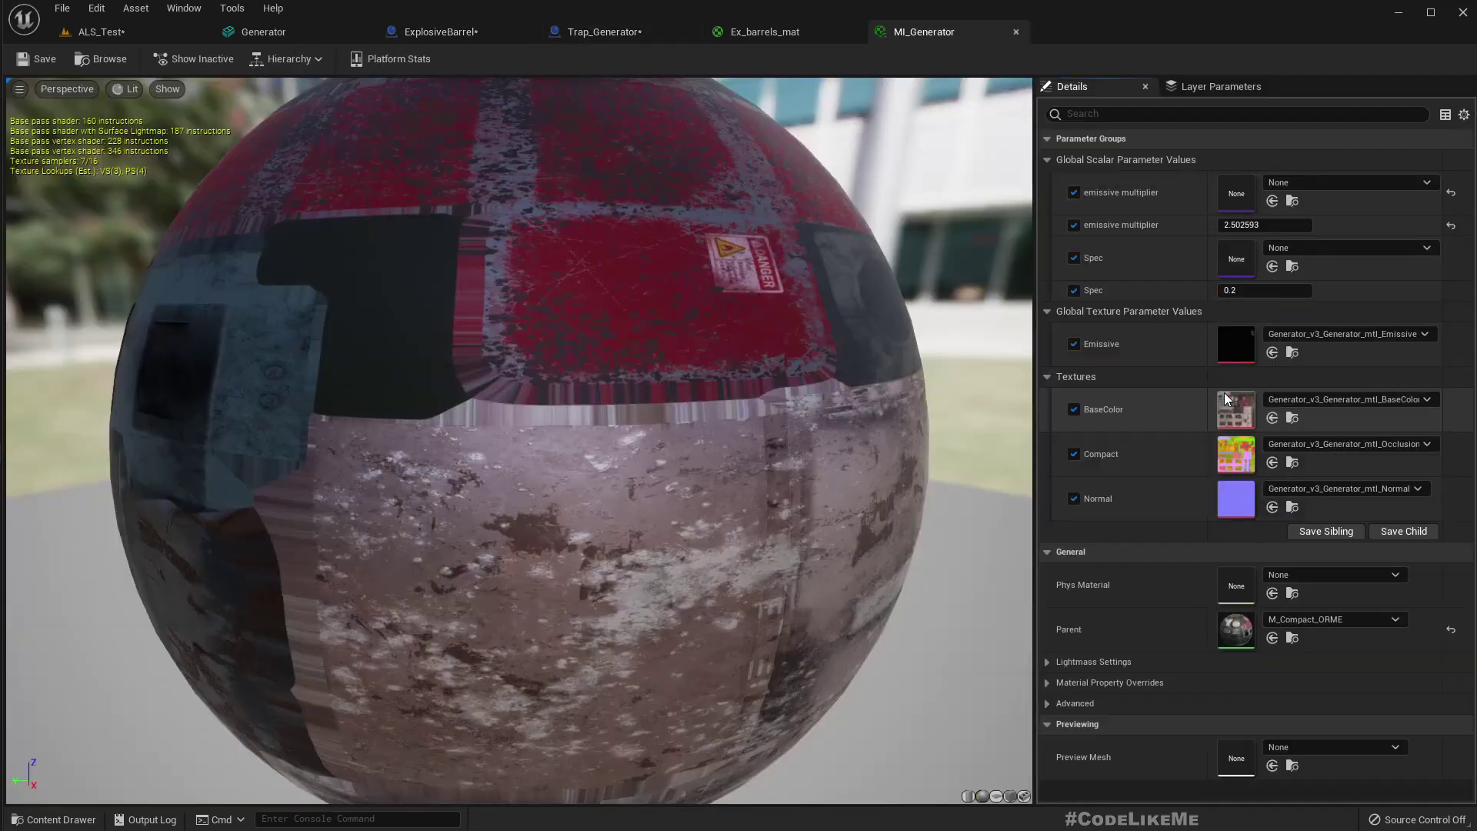
double_click(1231, 625)
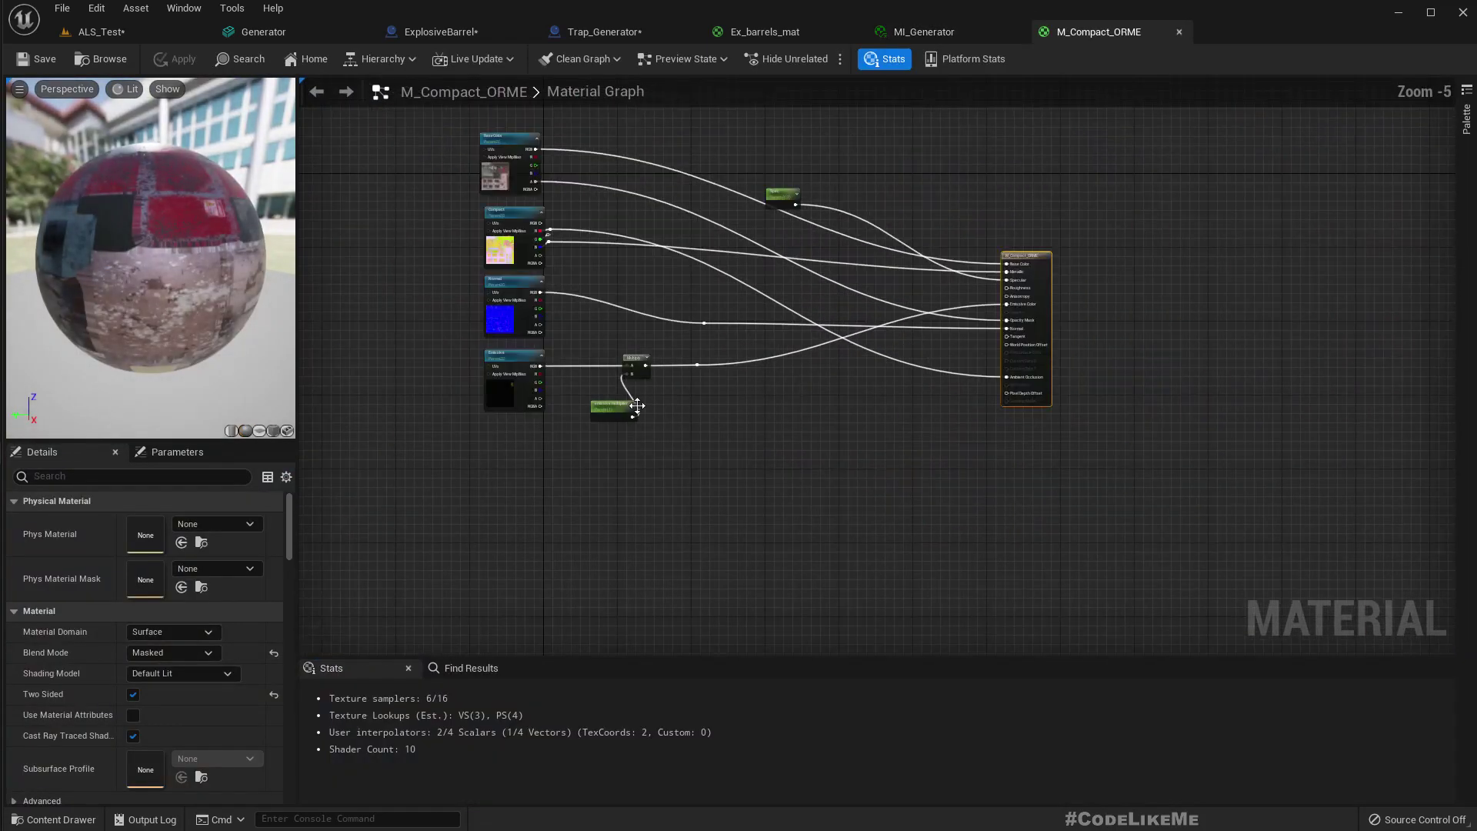
Step: Paste the copied Alpha Threshold (S), Random (S) and DitherTemporalAA nodes into empty space in the M_Compact_ORME graph
scroll(736, 455, up, 1)
right_drag(804, 436, 769, 437)
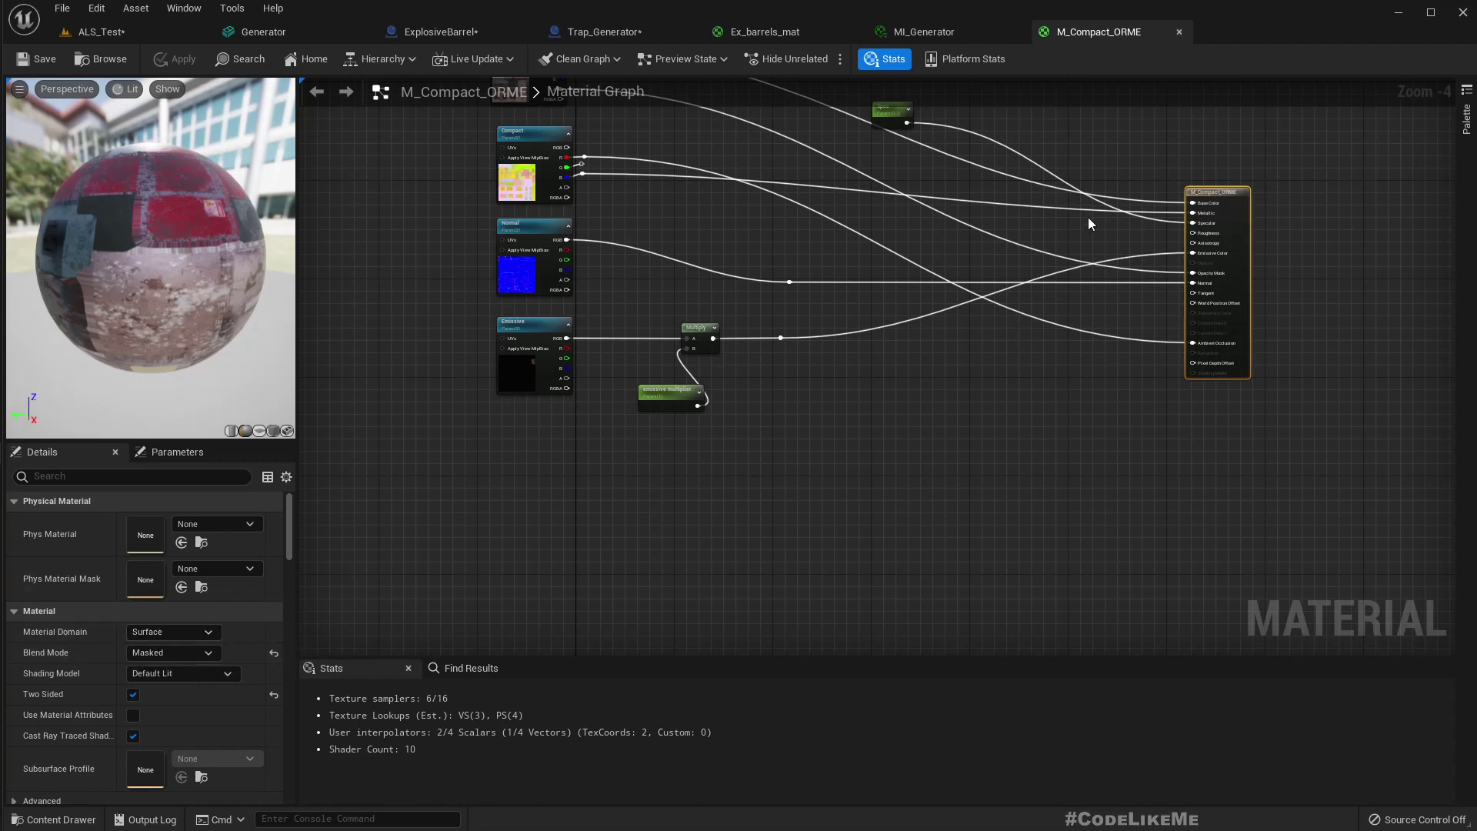
scroll(1093, 216, up, 3)
scroll(945, 385, down, 3)
right_drag(792, 424, 826, 415)
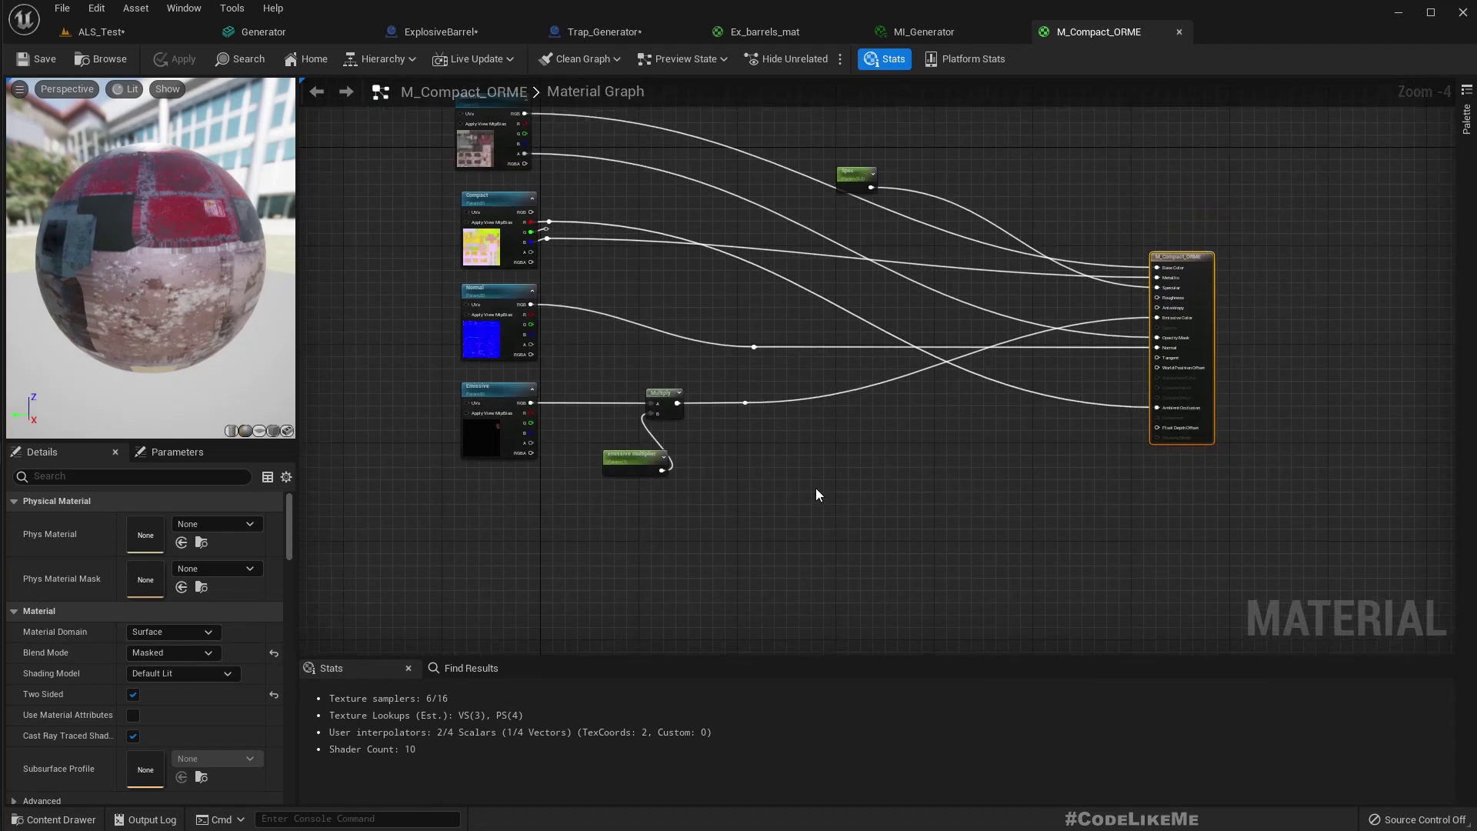
click(817, 495)
key(ctrl+v)
Step: Multiply the base color texture's alpha by the DitherTemporalAA result and connect the Multiply node to Opacity Mask
scroll(873, 496, up, 3)
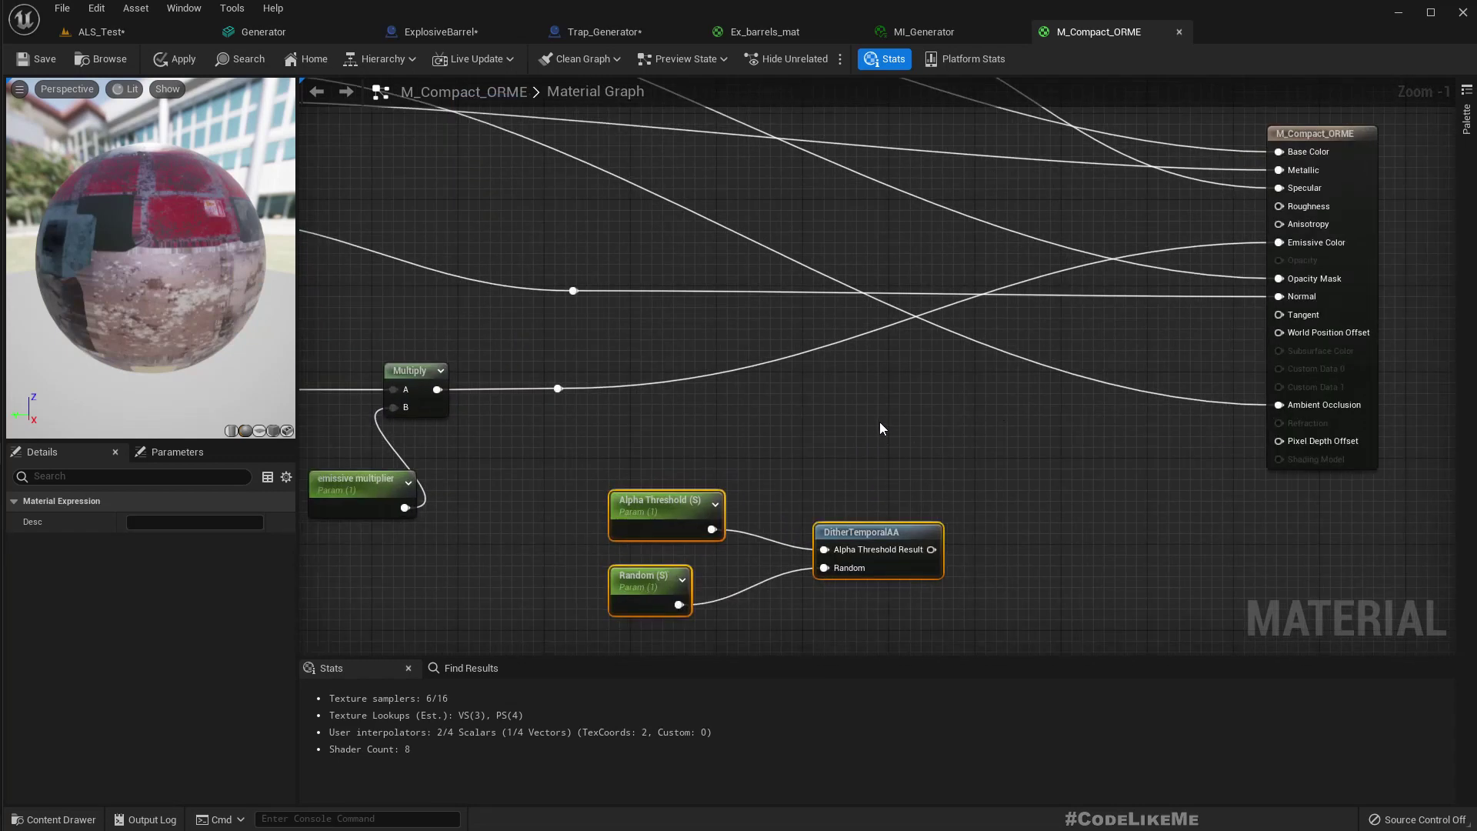
scroll(1008, 428, down, 4)
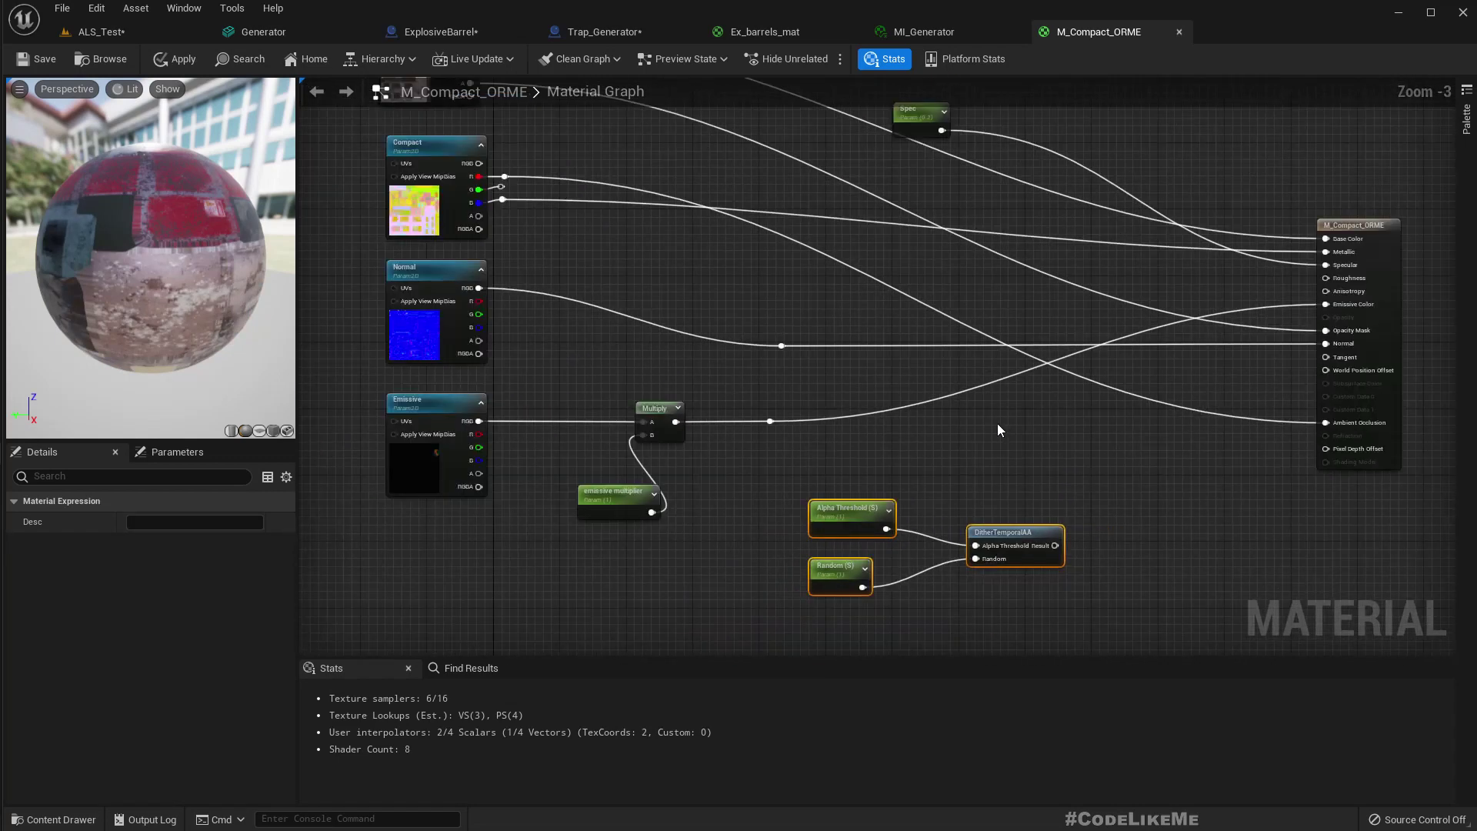
scroll(952, 490, up, 2)
right_drag(988, 498, 915, 591)
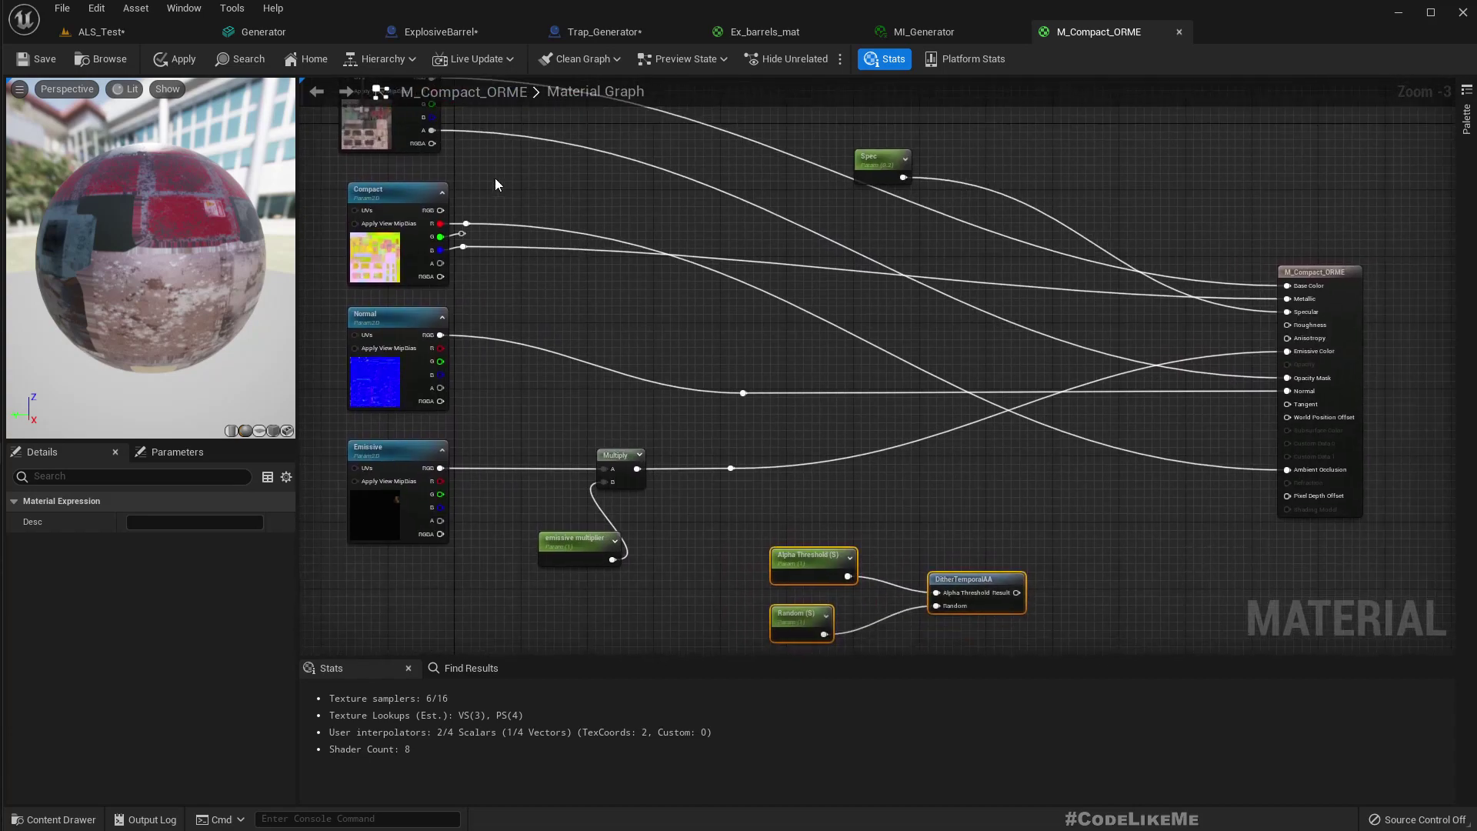
drag(433, 131, 1055, 523)
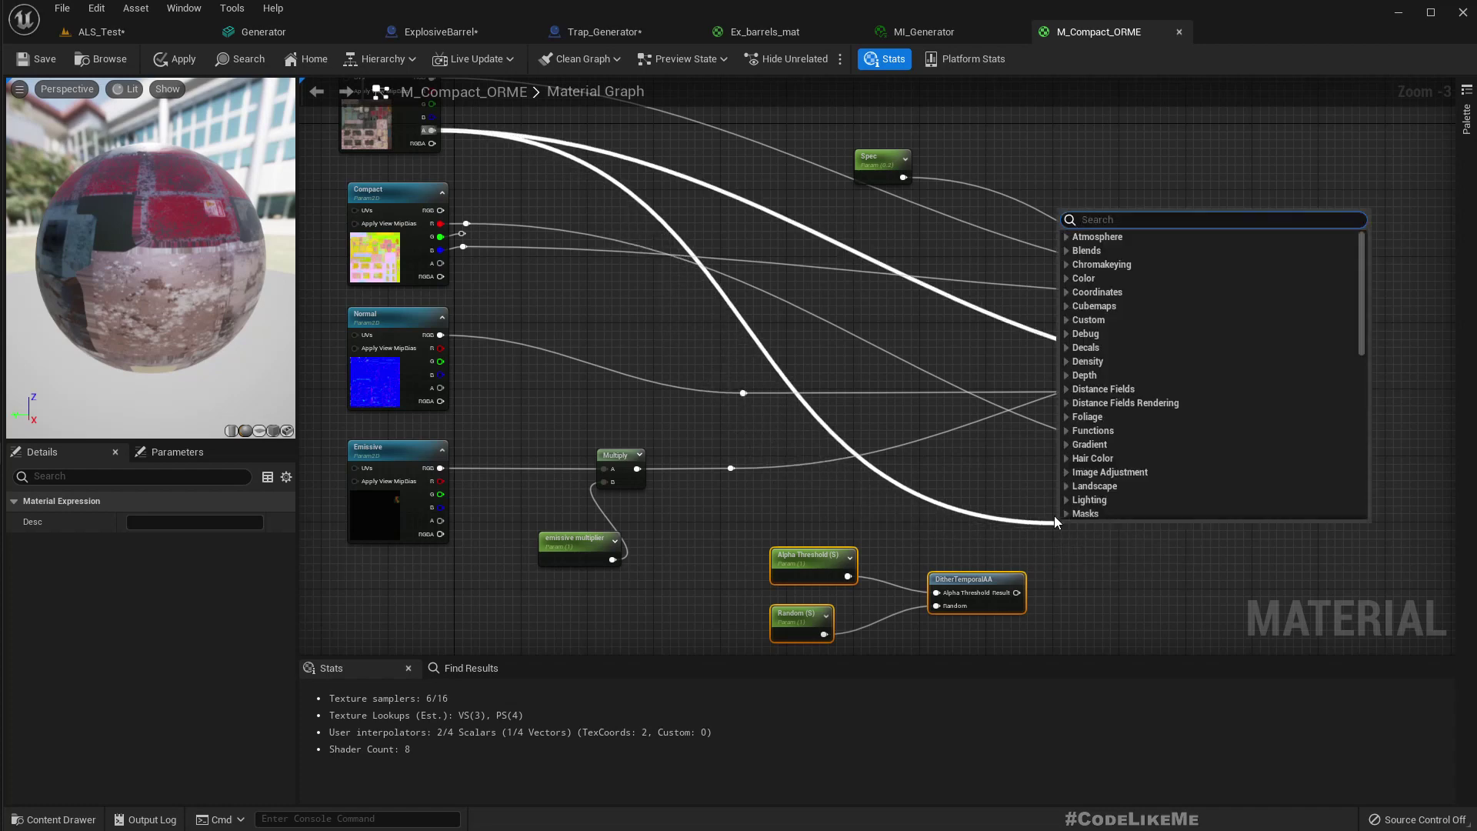
text(*)
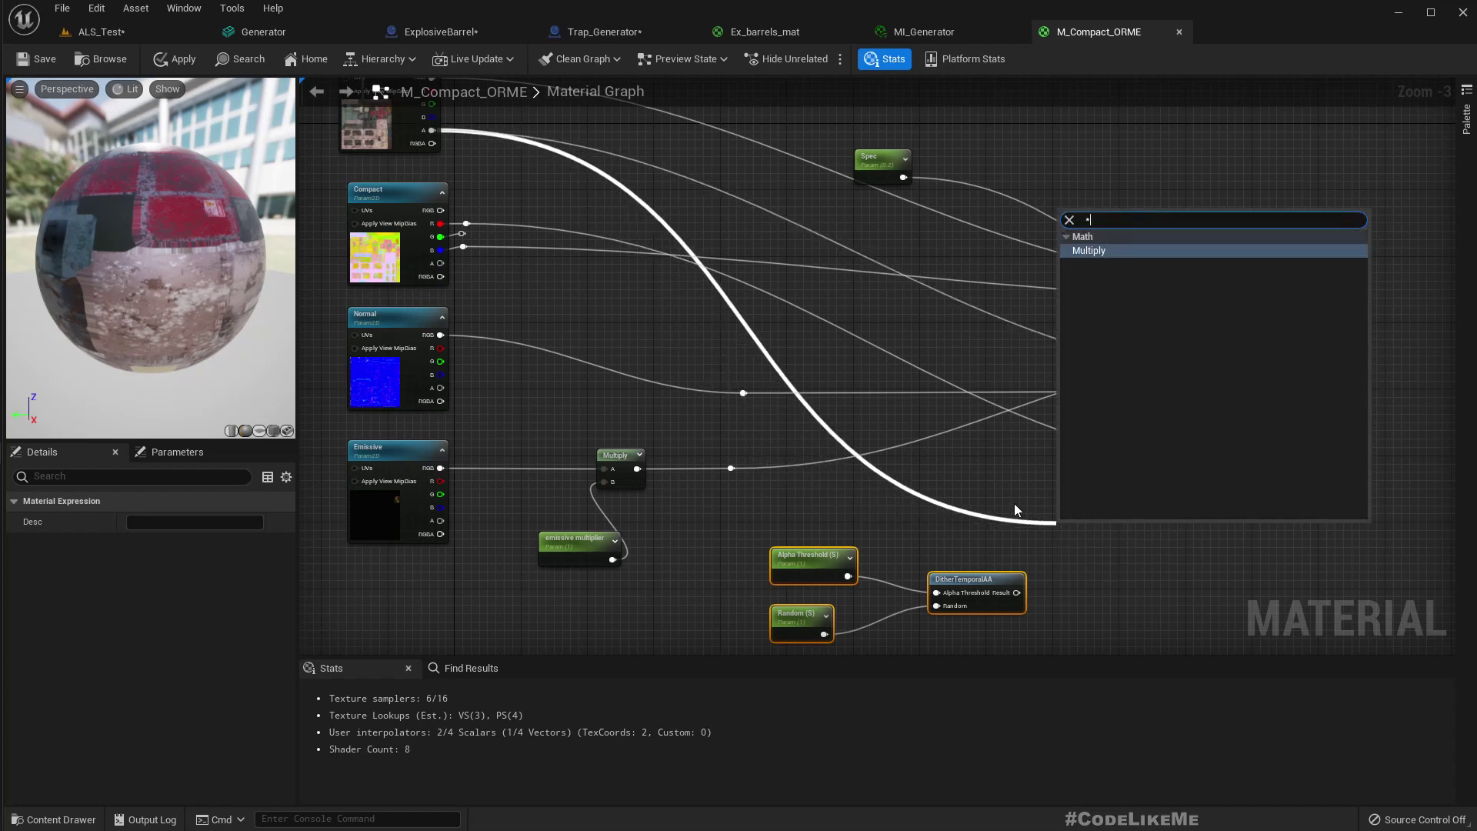
key(Return)
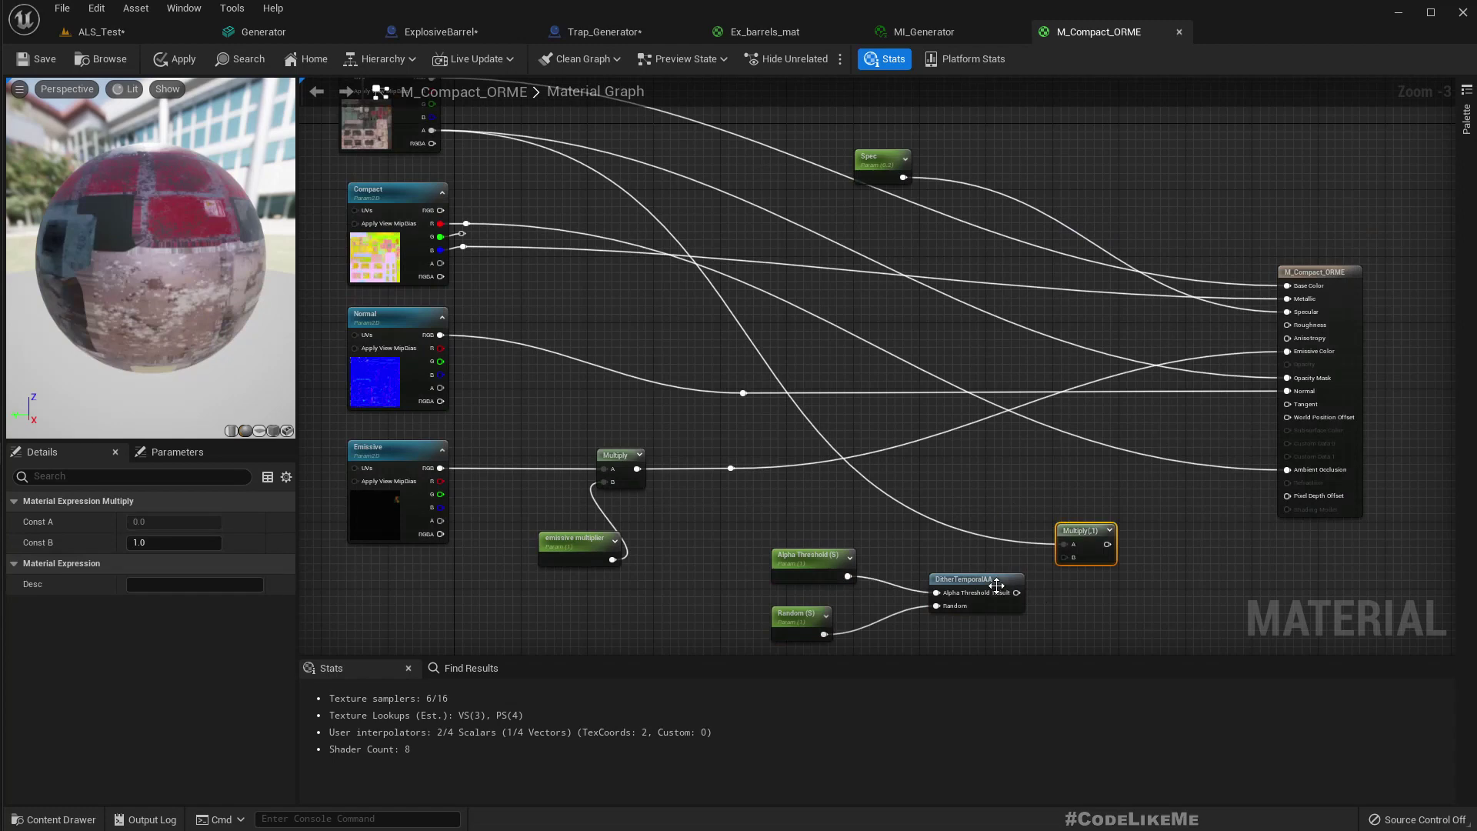
drag(996, 585, 1287, 378)
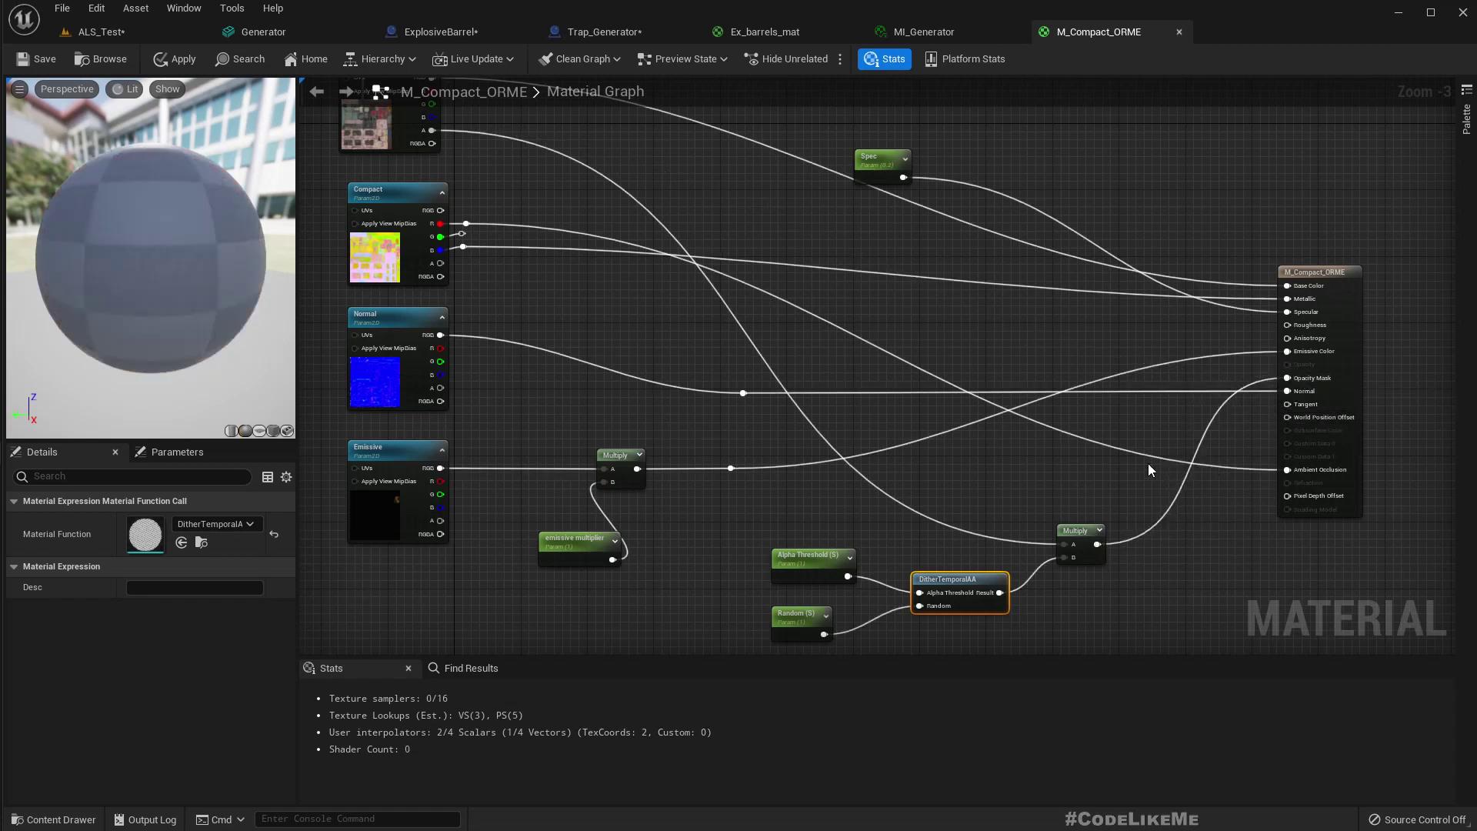
Step: Apply the M_Compact_ORME changes and return to the ALS_Test level in a full-screen viewport
click(163, 62)
click(93, 31)
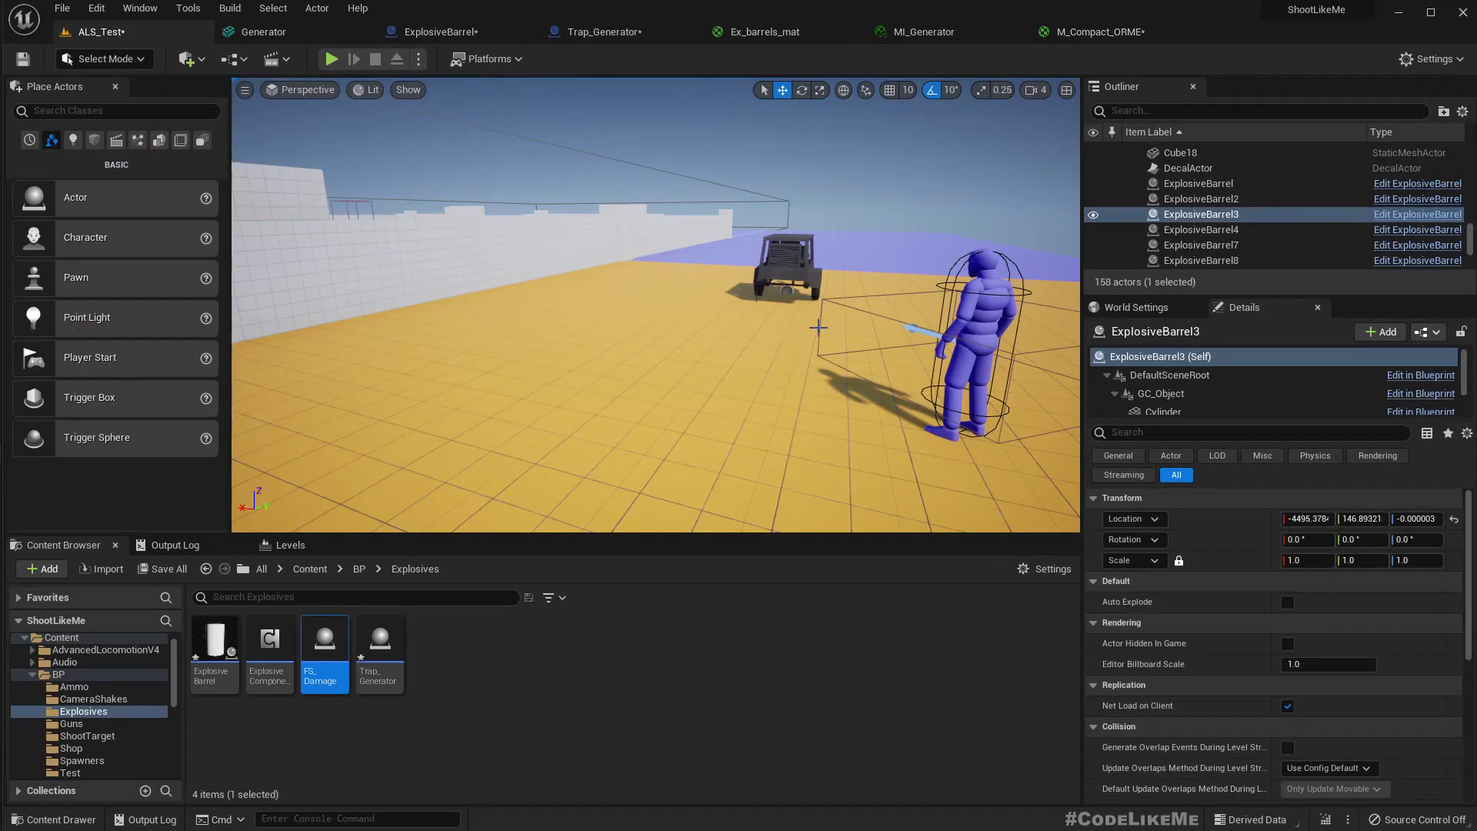
key(F11)
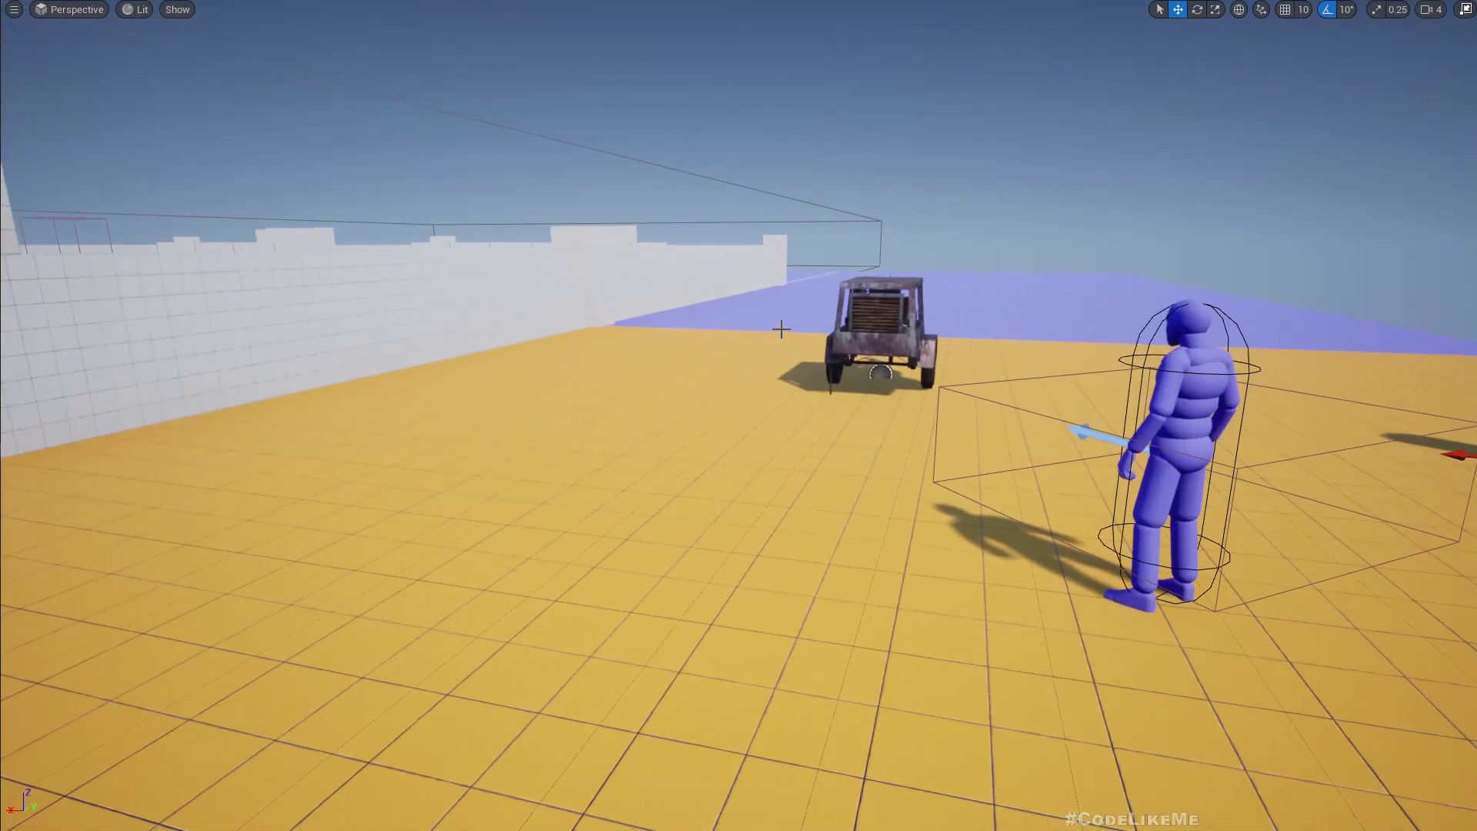
Step: Play-test the level, shoot the generator to check how its debris fades out, and stop the session
key(alt+p)
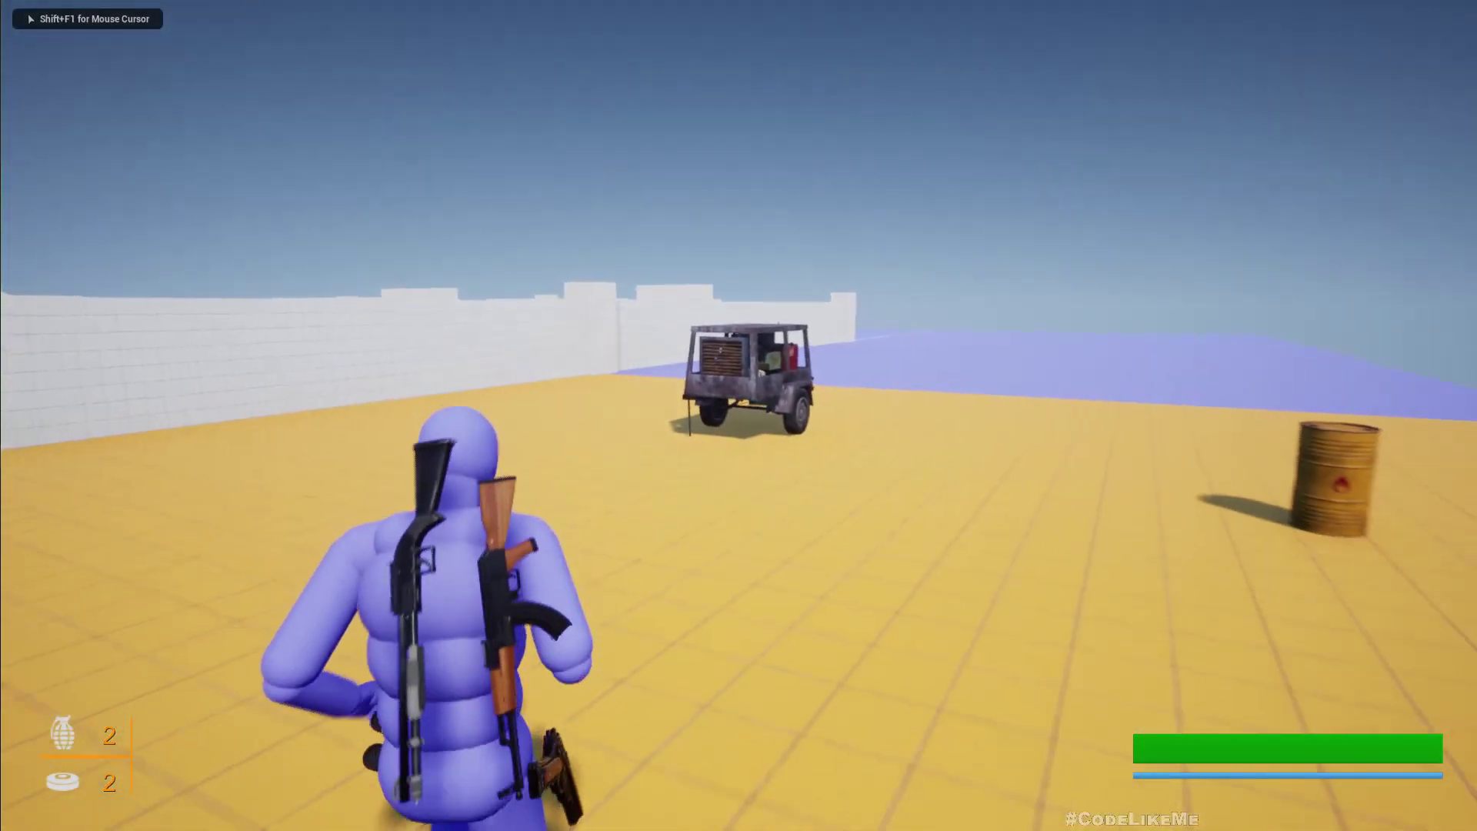
right_click(740, 415)
click(740, 416)
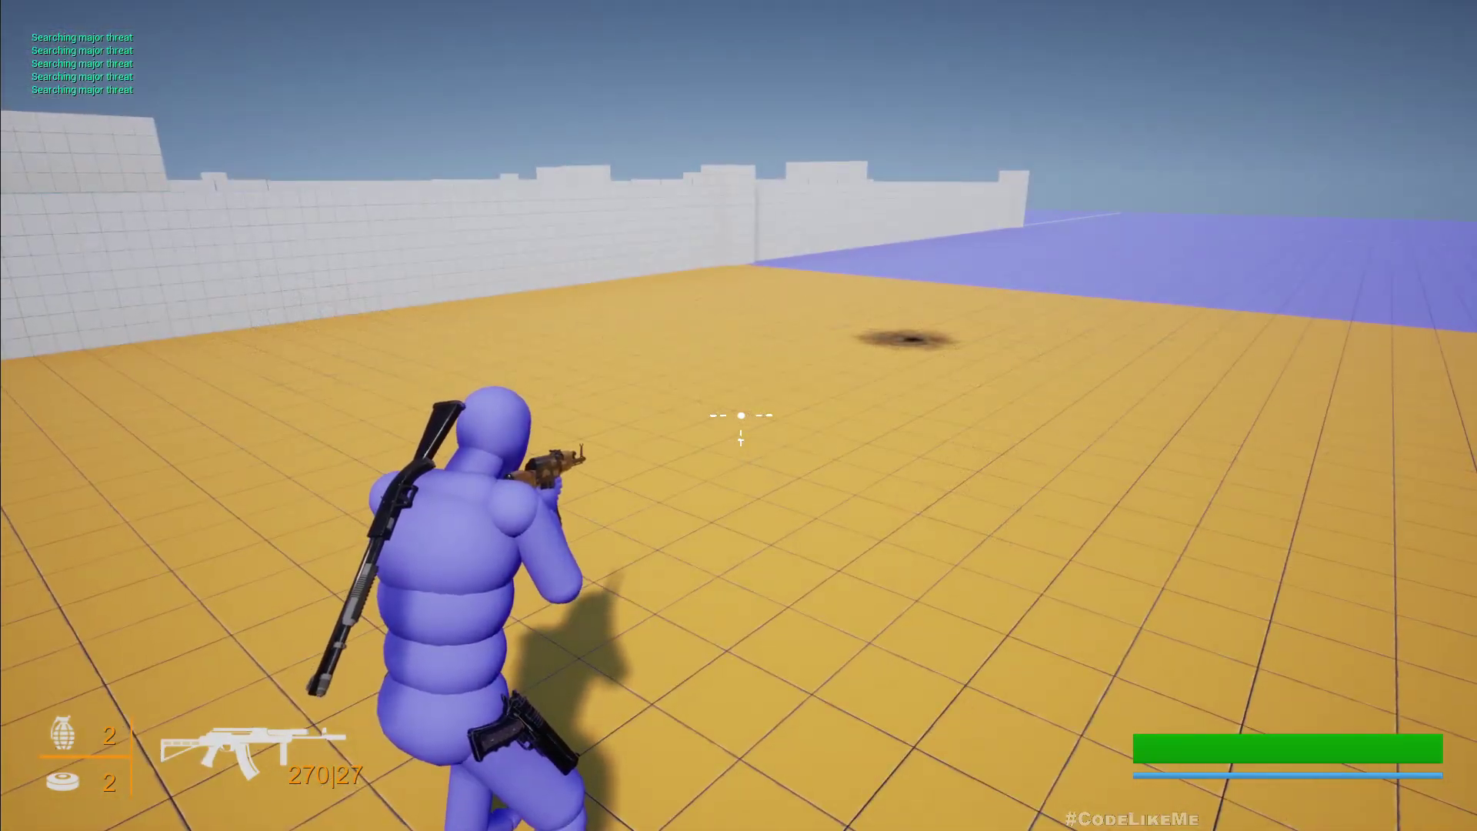
key(Escape)
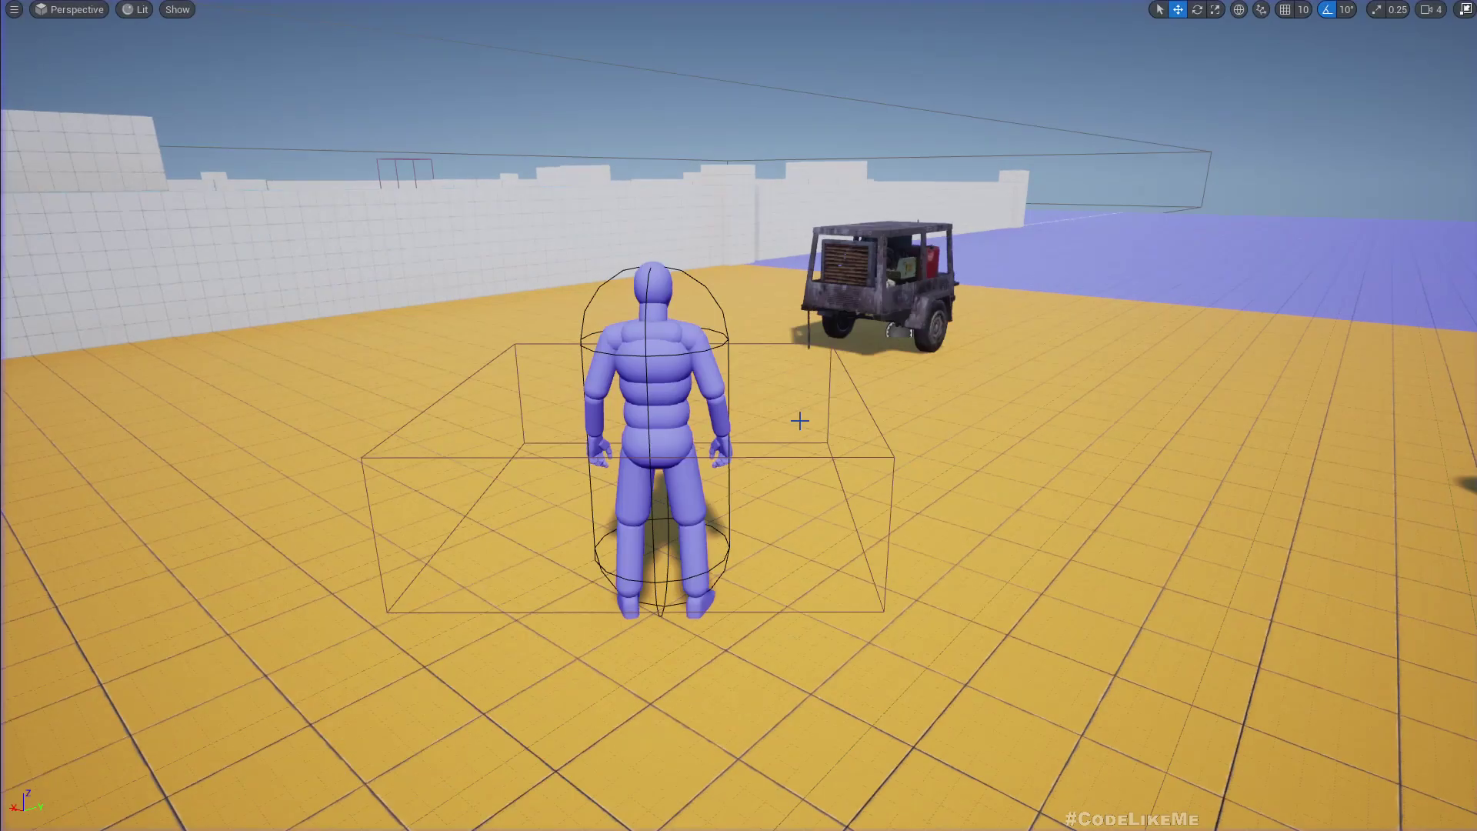
Step: Run the level again and shoot both the generator and the explosive barrel with the rifle to compare their debris
key(alt+p)
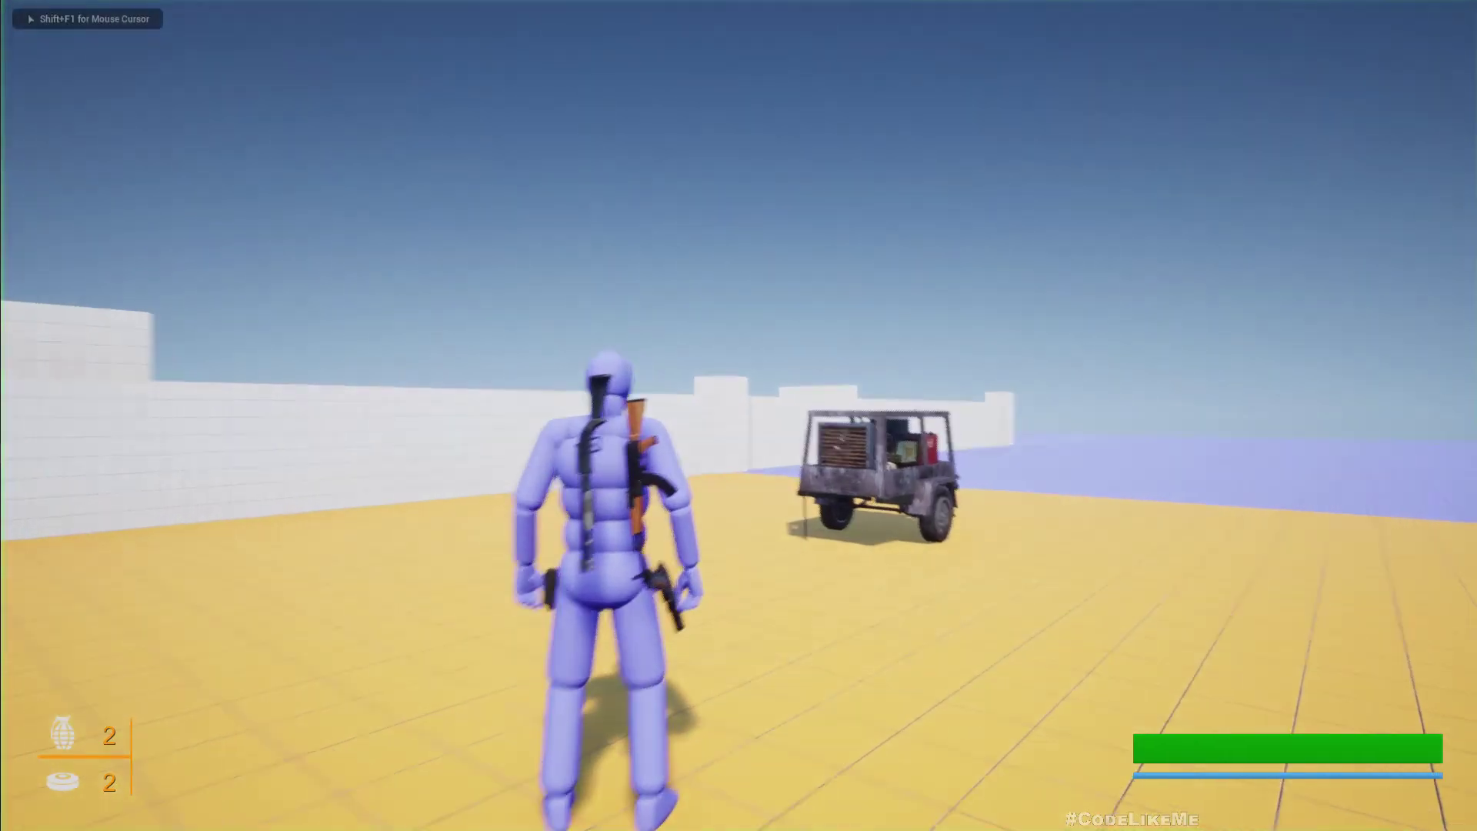
key(1)
click(740, 416)
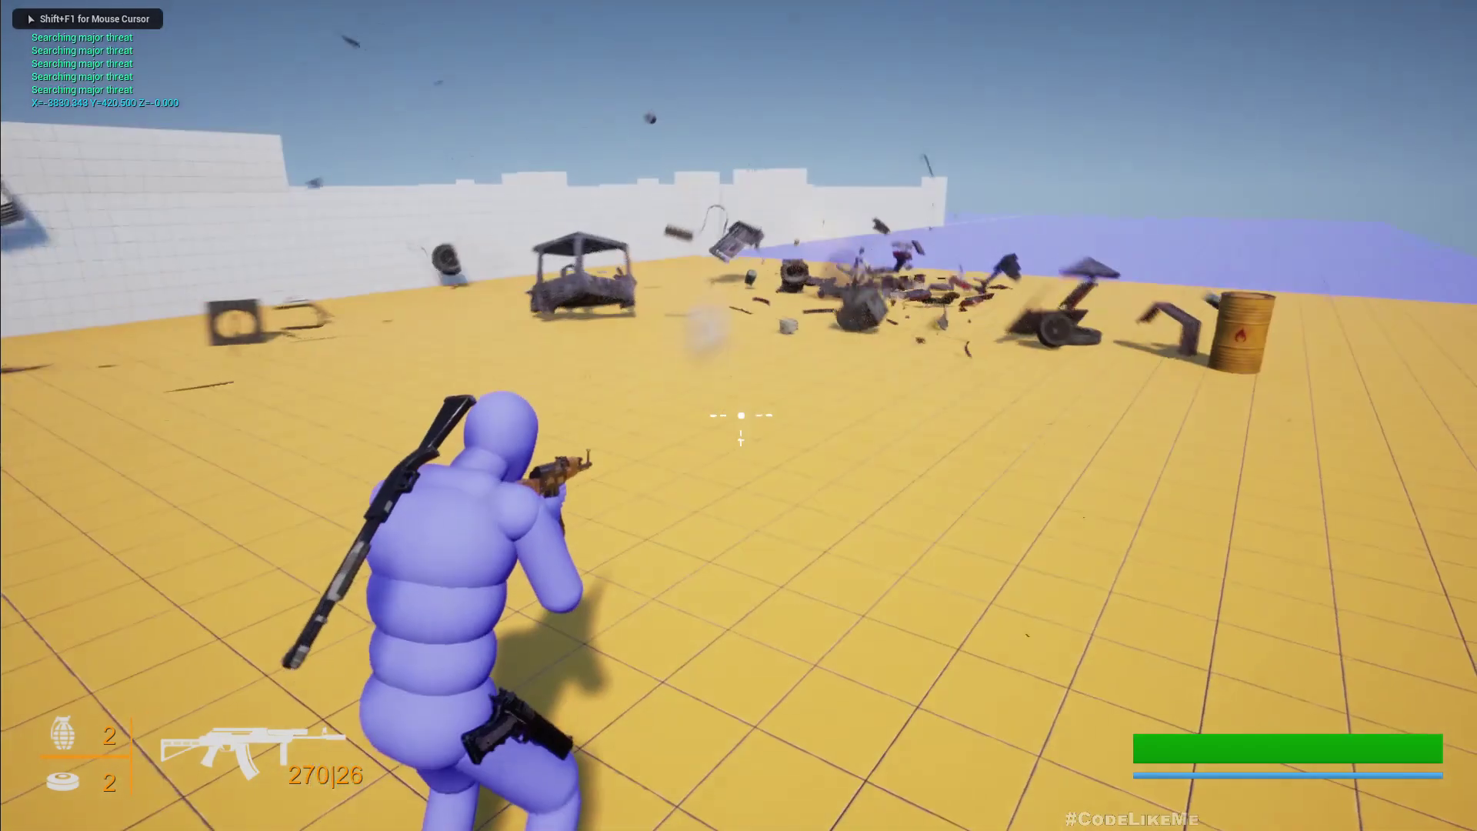
click(741, 415)
click(740, 416)
click(740, 415)
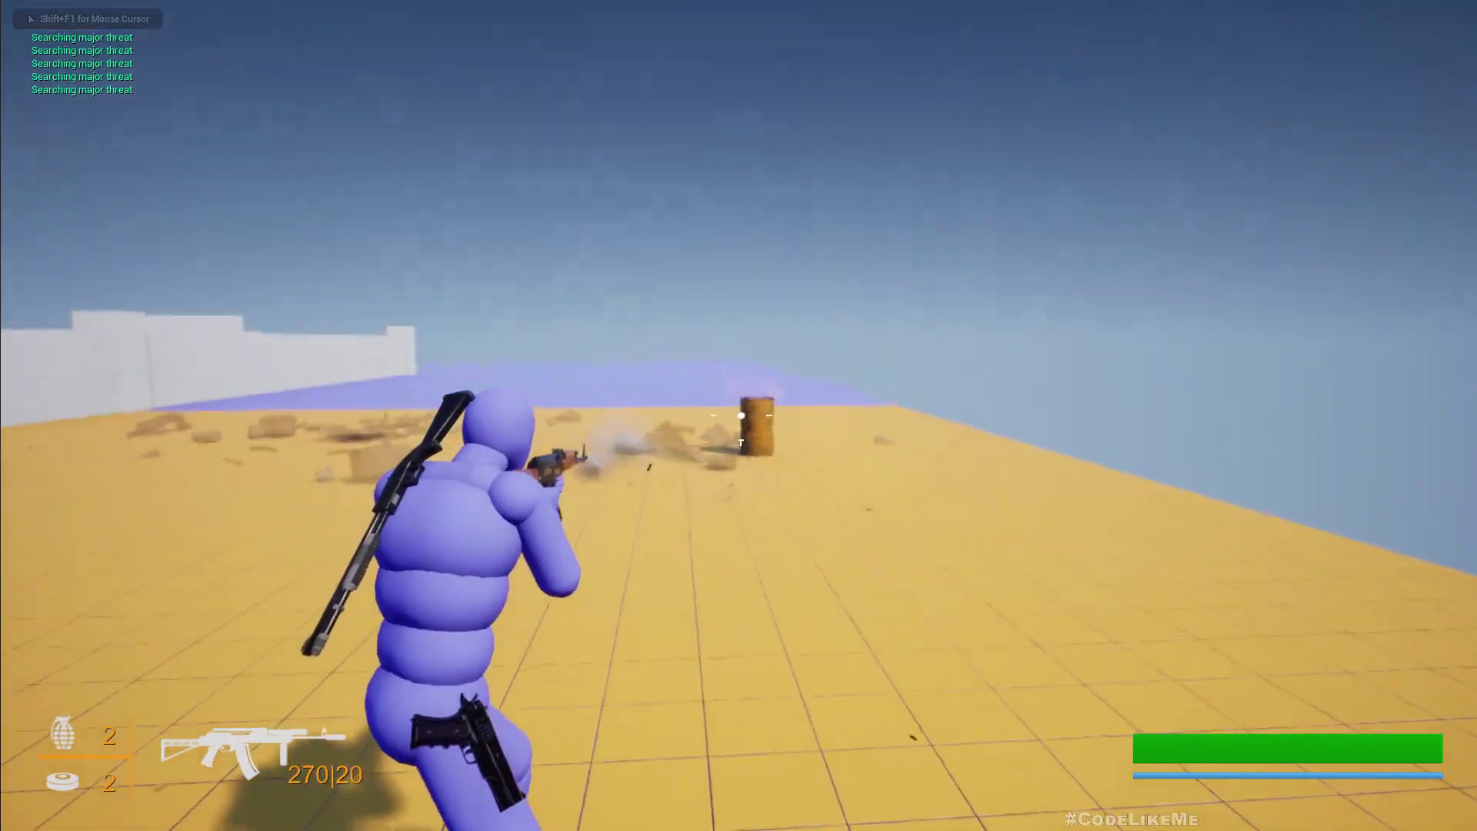
click(740, 415)
click(741, 415)
click(740, 416)
key(c)
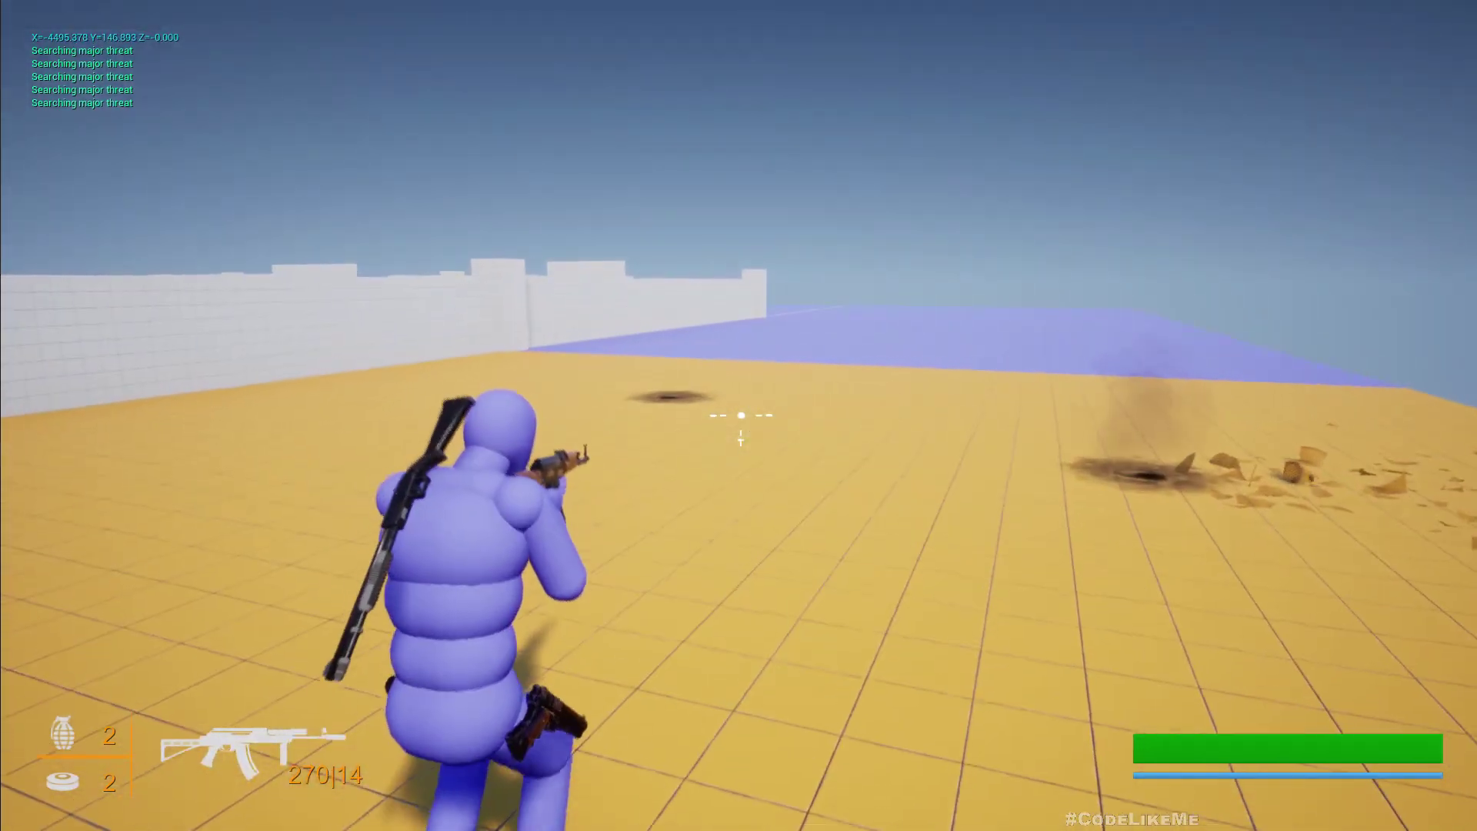
key(Escape)
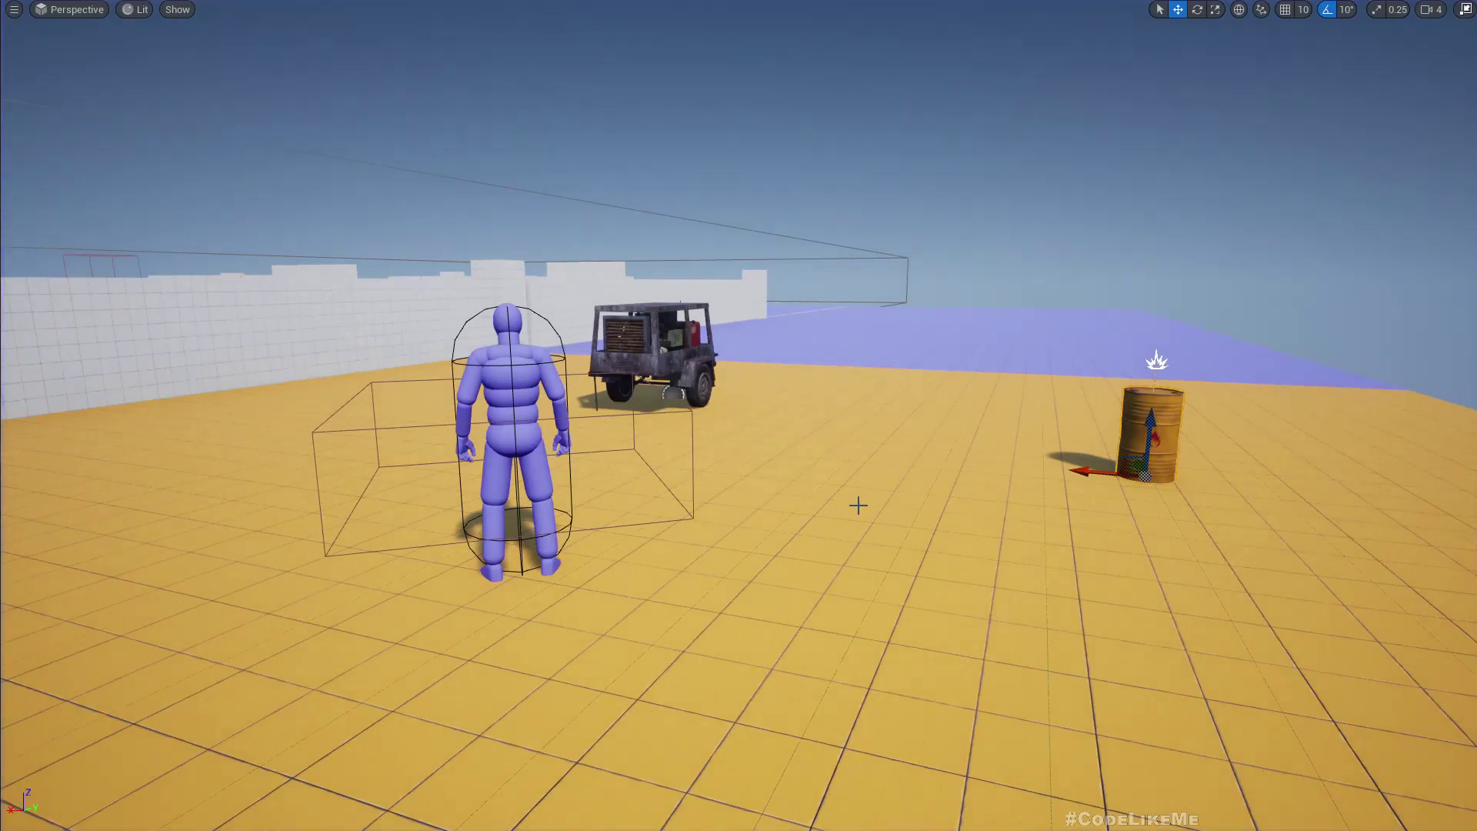
Step: Play the level once more, shoot only the generator to watch its fragments dither away, and end play
key(alt+p)
key(1)
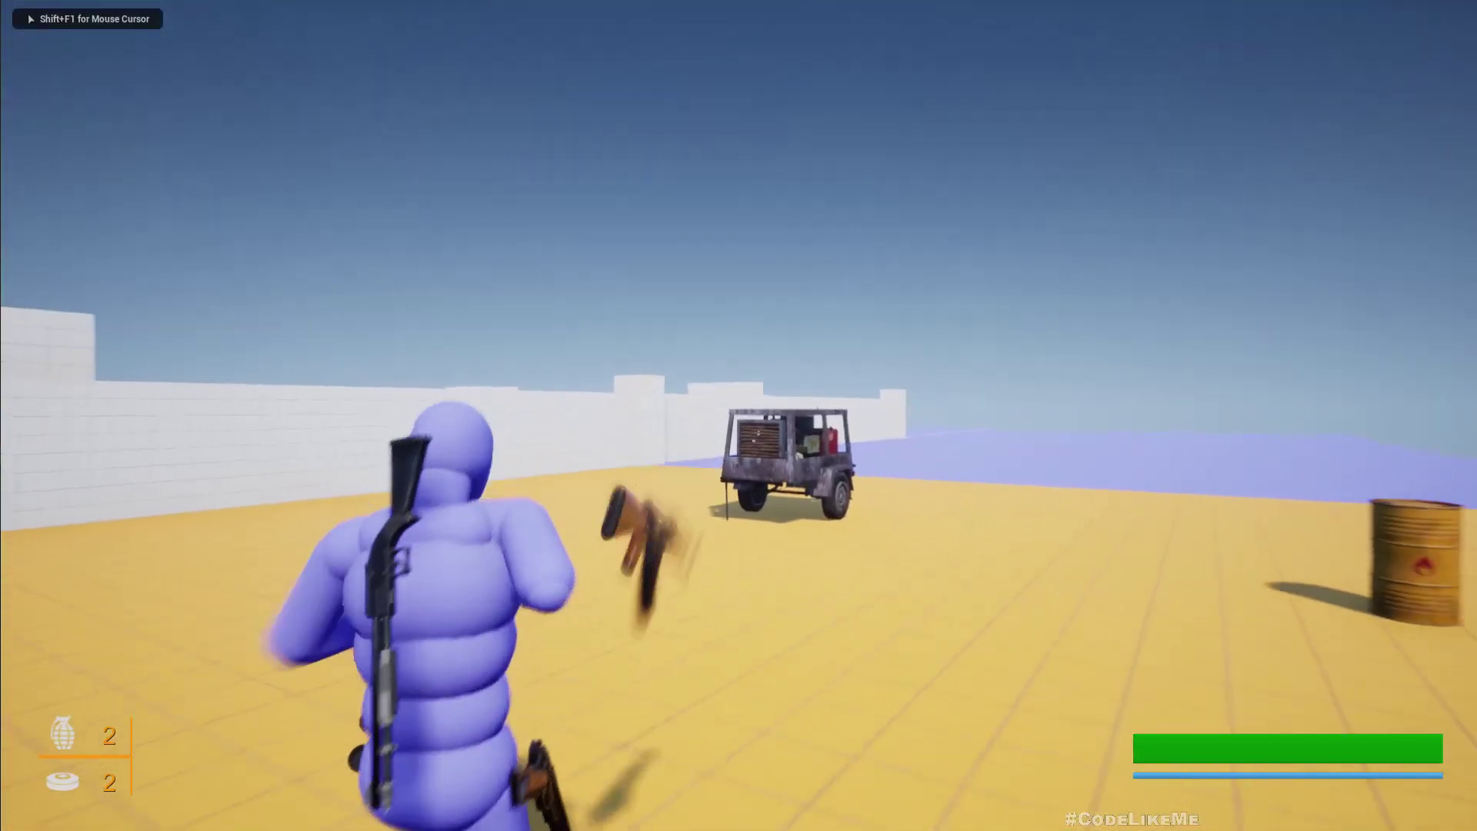
click(741, 416)
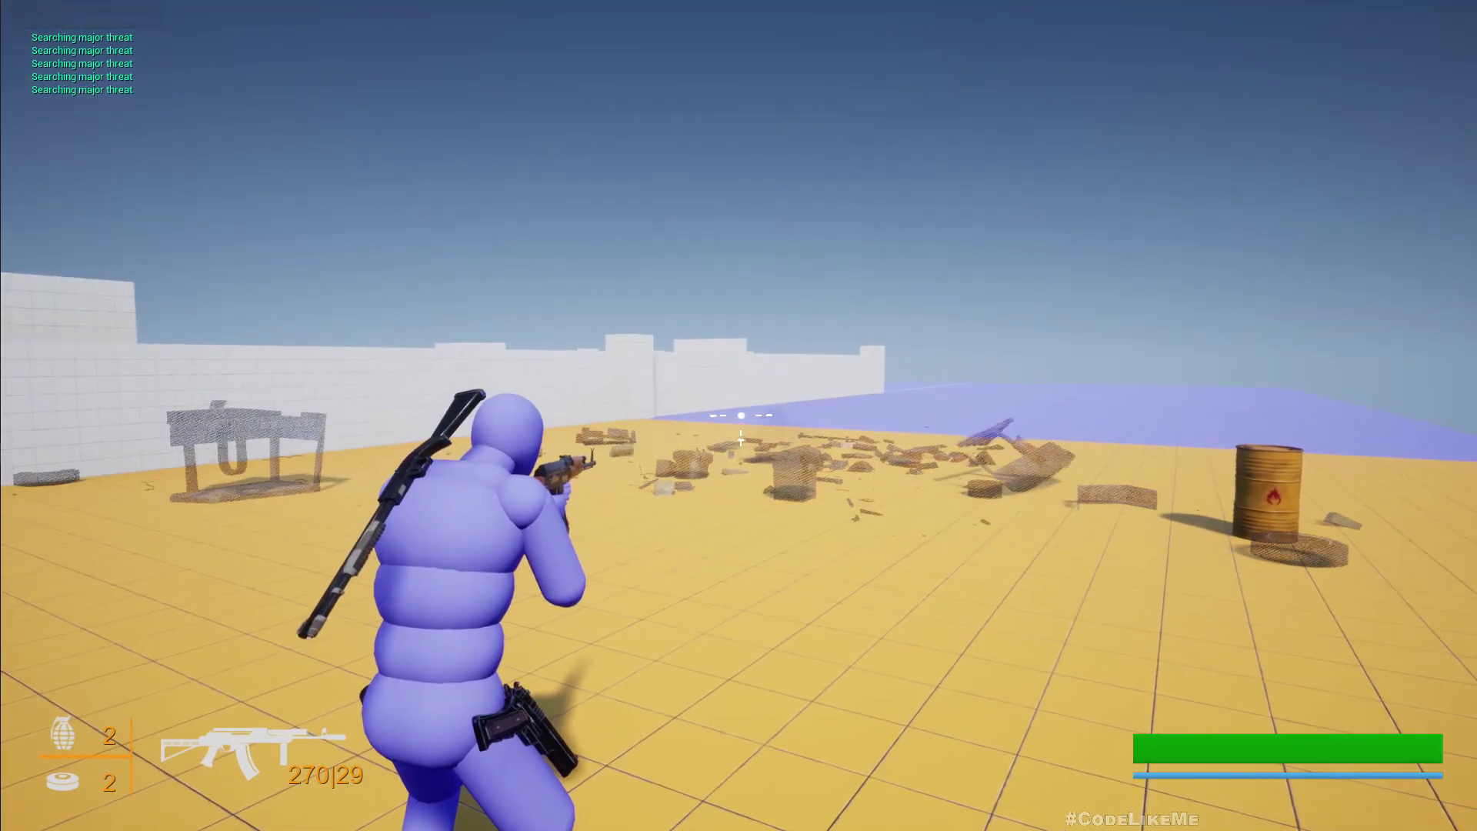
key(Escape)
mouse_move(870, 515)
right_down()
mouse_move(896, 454)
mouse_move(866, 503)
right_up()
key(w)
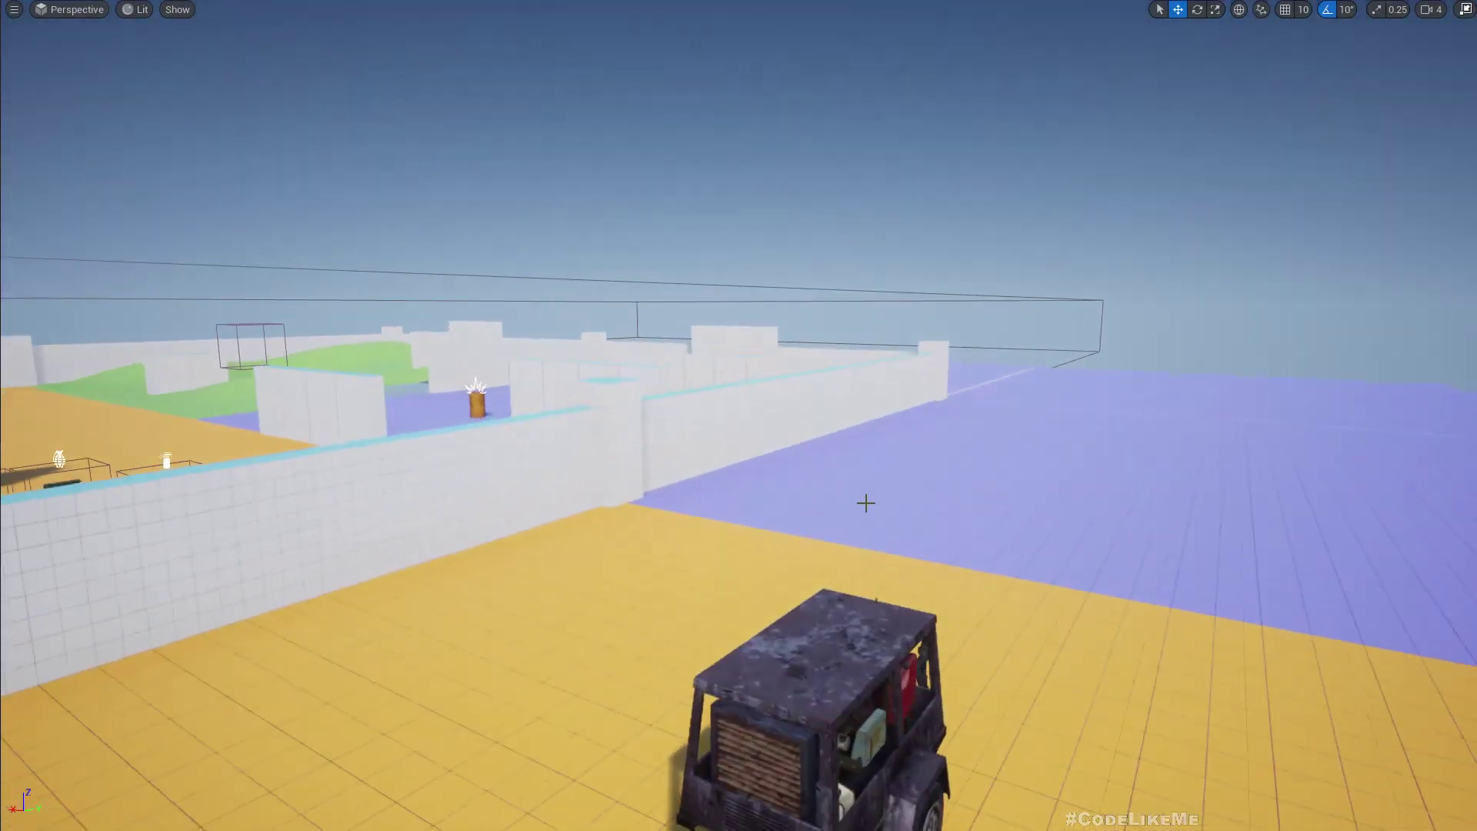
Step: Compare the Physics and Collision settings of the GC_Object component in the Trap_Generator and ExplosiveBarrel blueprints
key(F11)
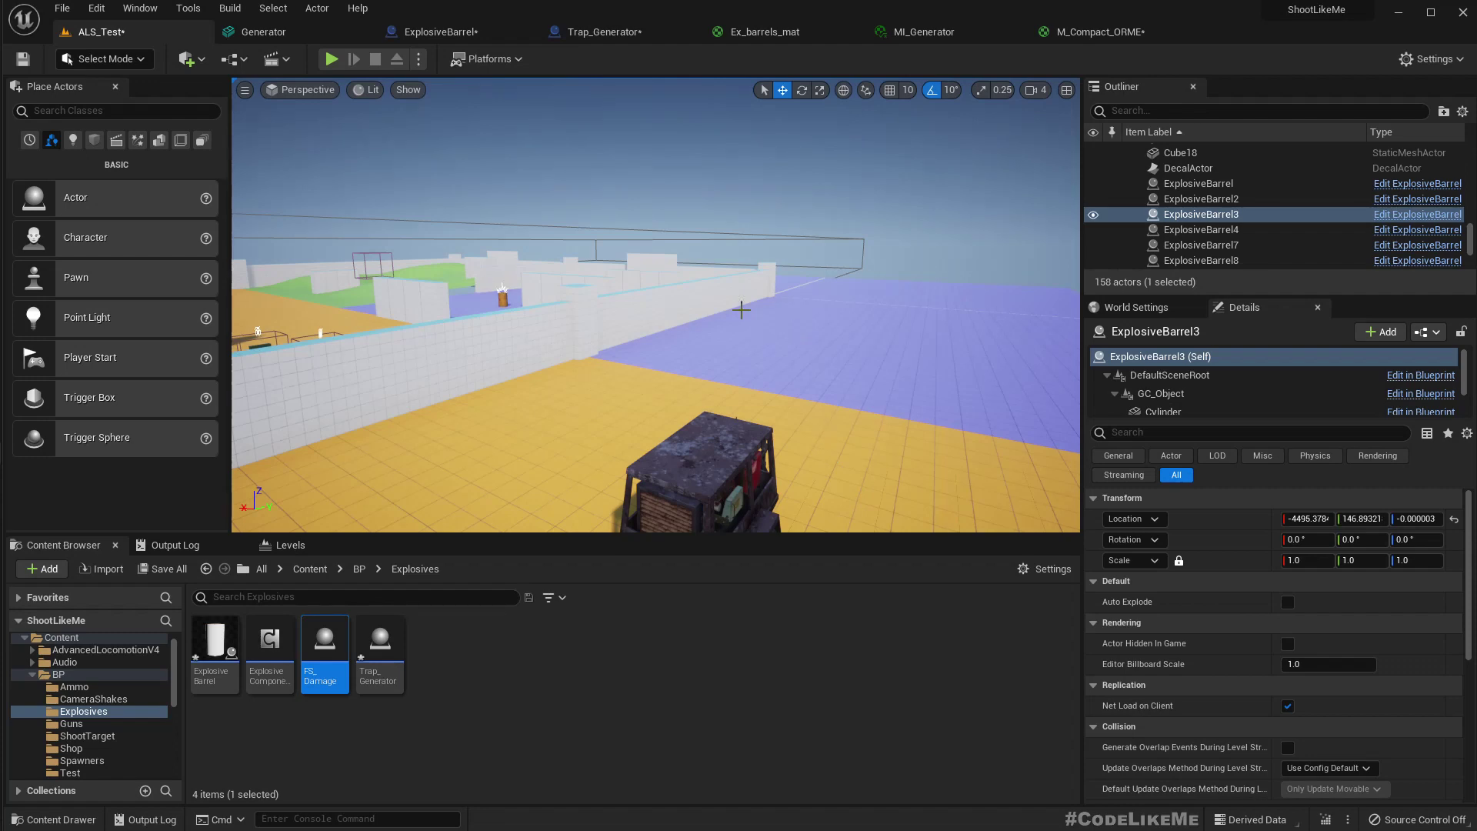
click(573, 35)
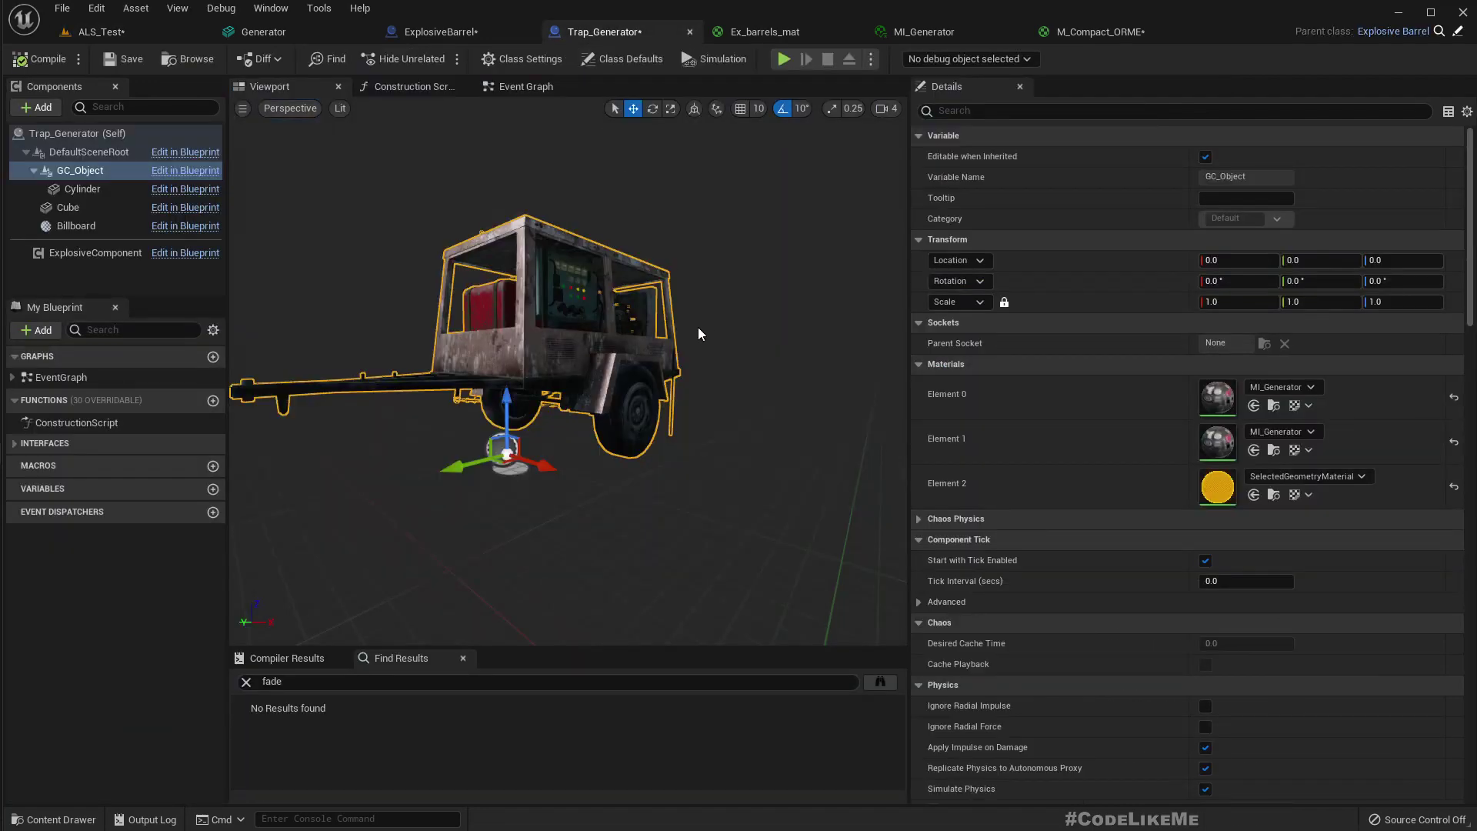
scroll(1381, 430, down, 10)
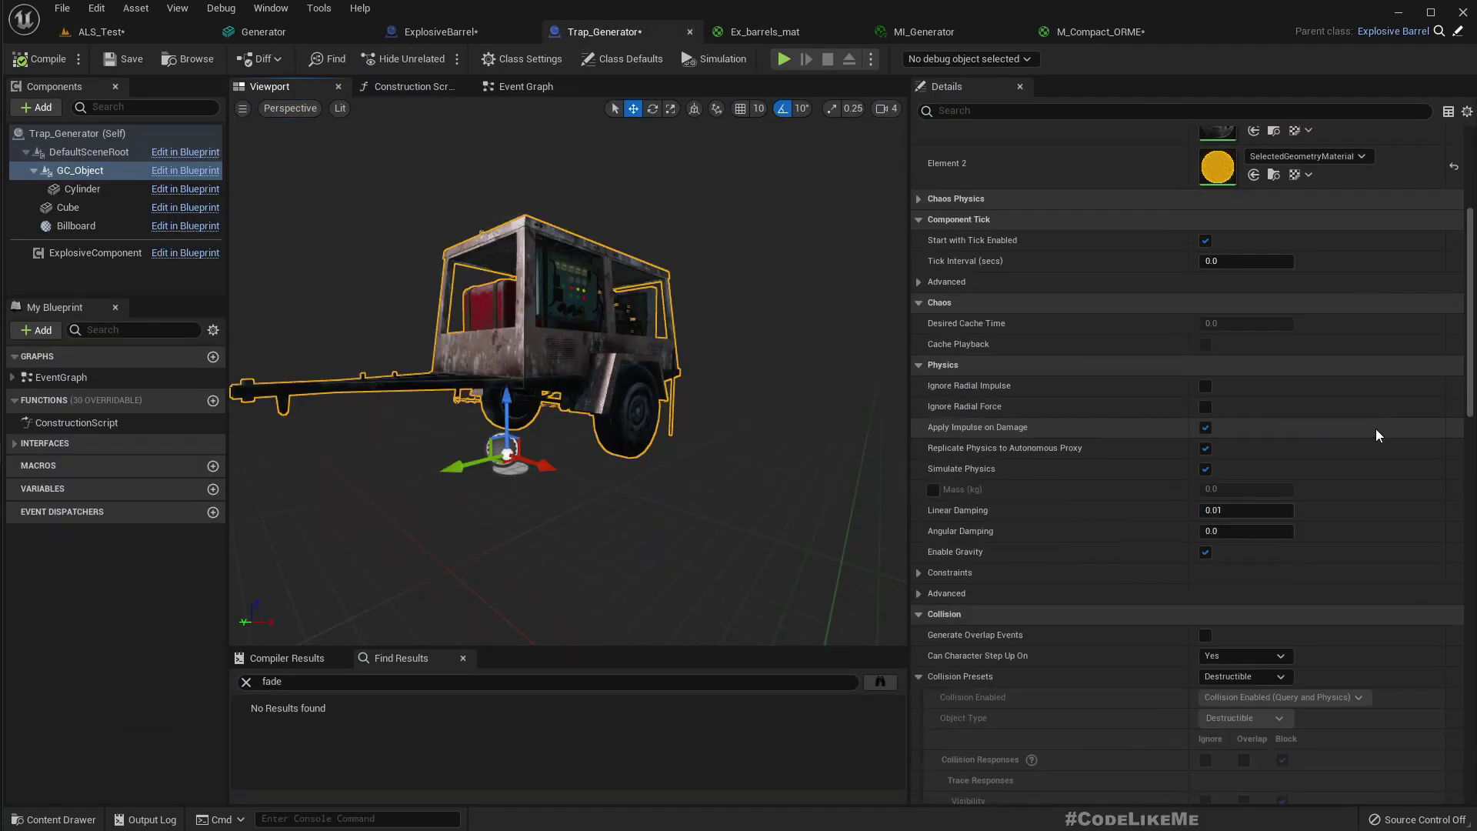
scroll(1376, 429, down, 6)
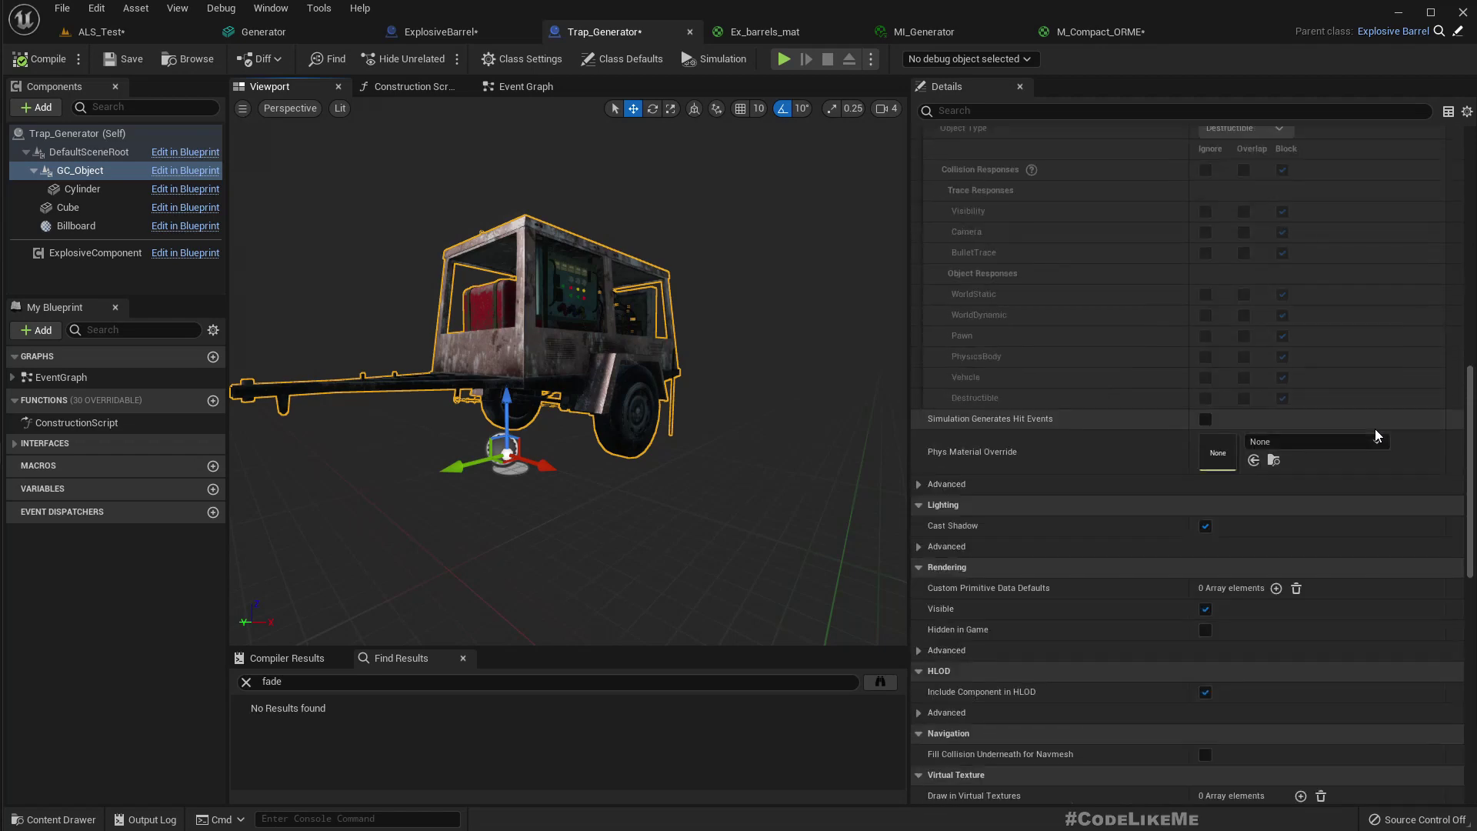
click(497, 35)
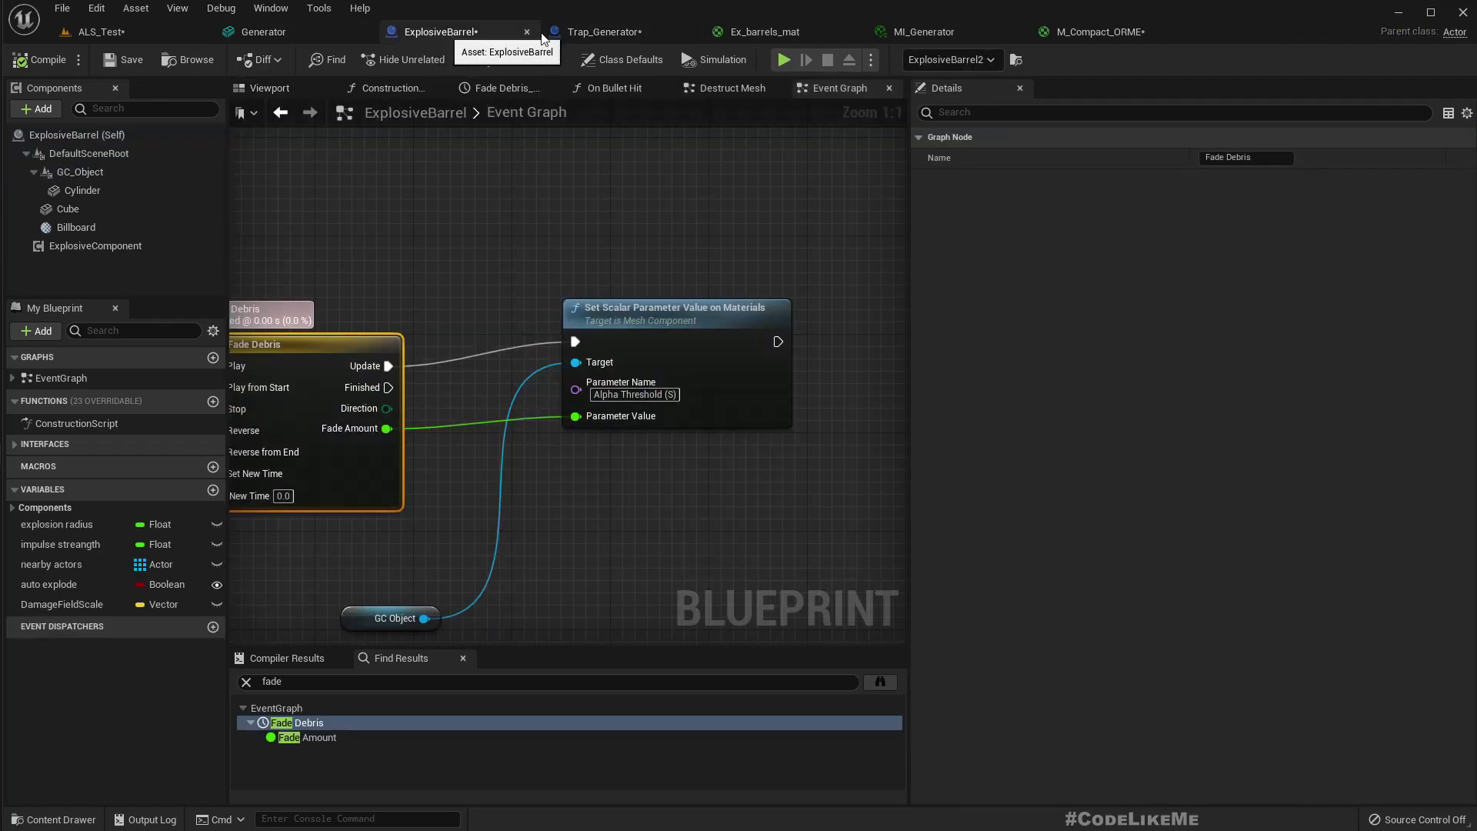
click(265, 88)
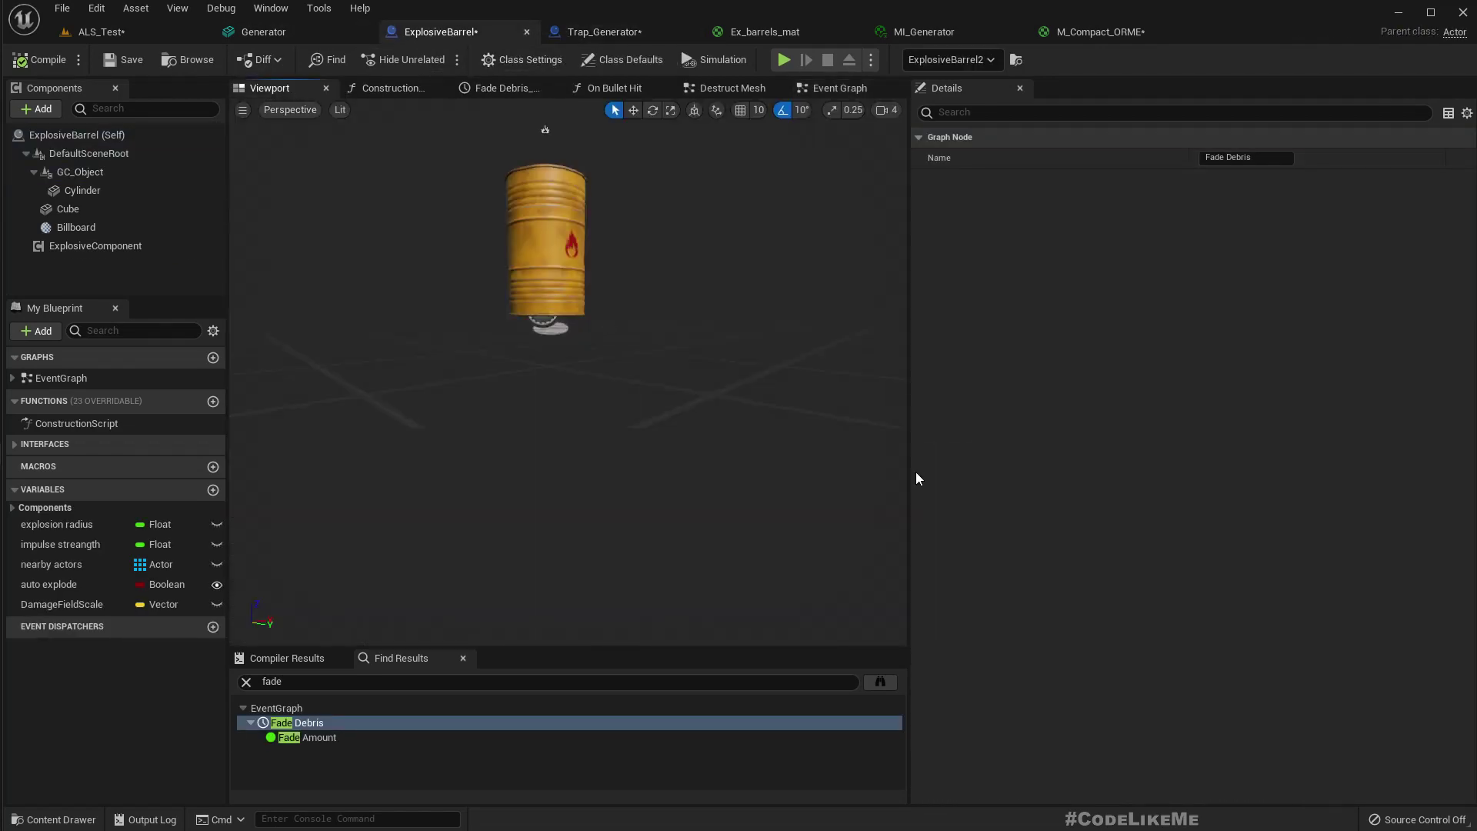
scroll(1258, 538, down, 10)
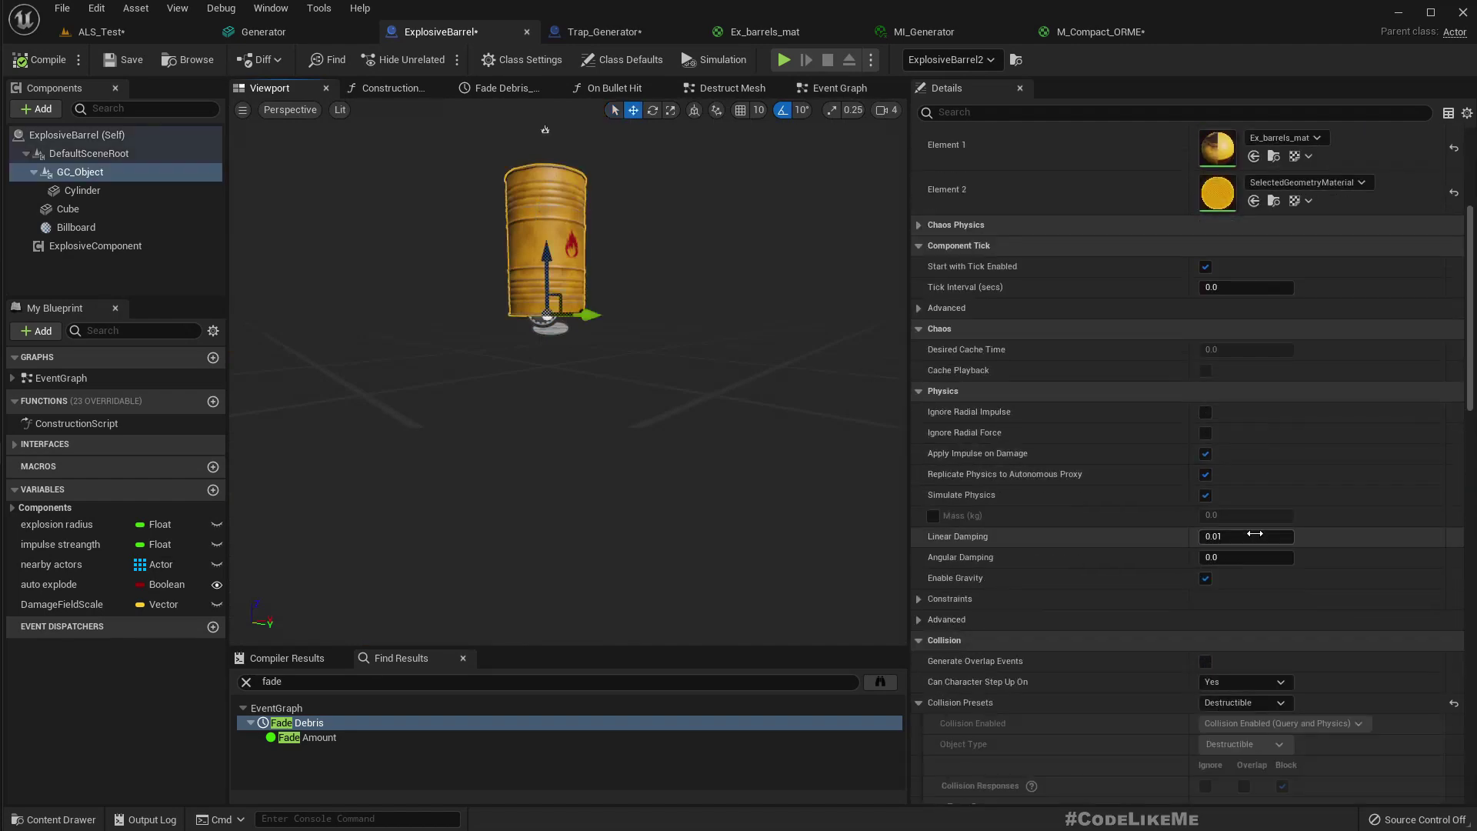
scroll(1258, 537, up, 10)
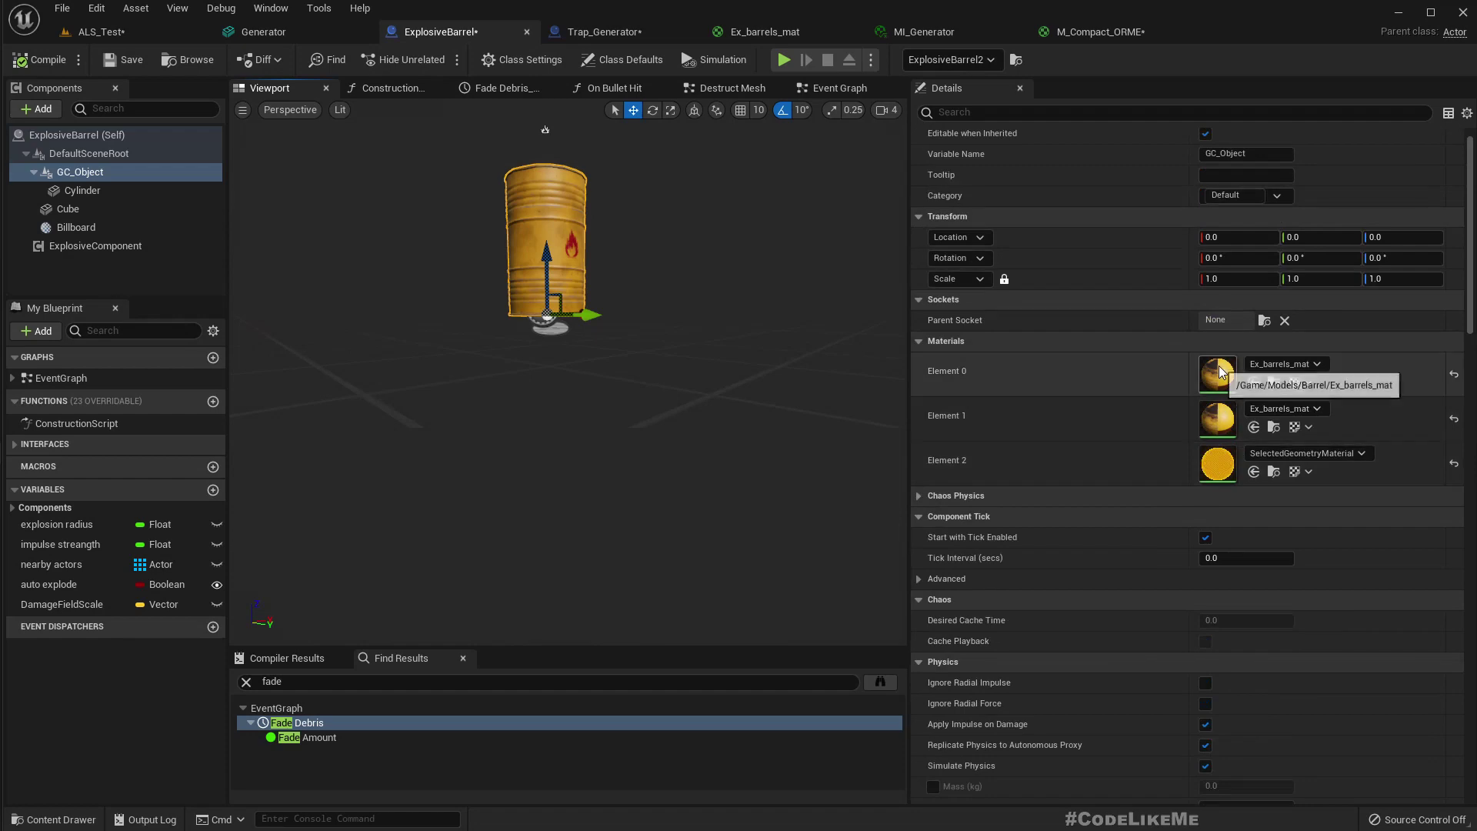
Step: Open the barrel's Ex_barrels_mat and check its Phys Material setting against that of MI_Generator
double_click(1219, 365)
click(673, 356)
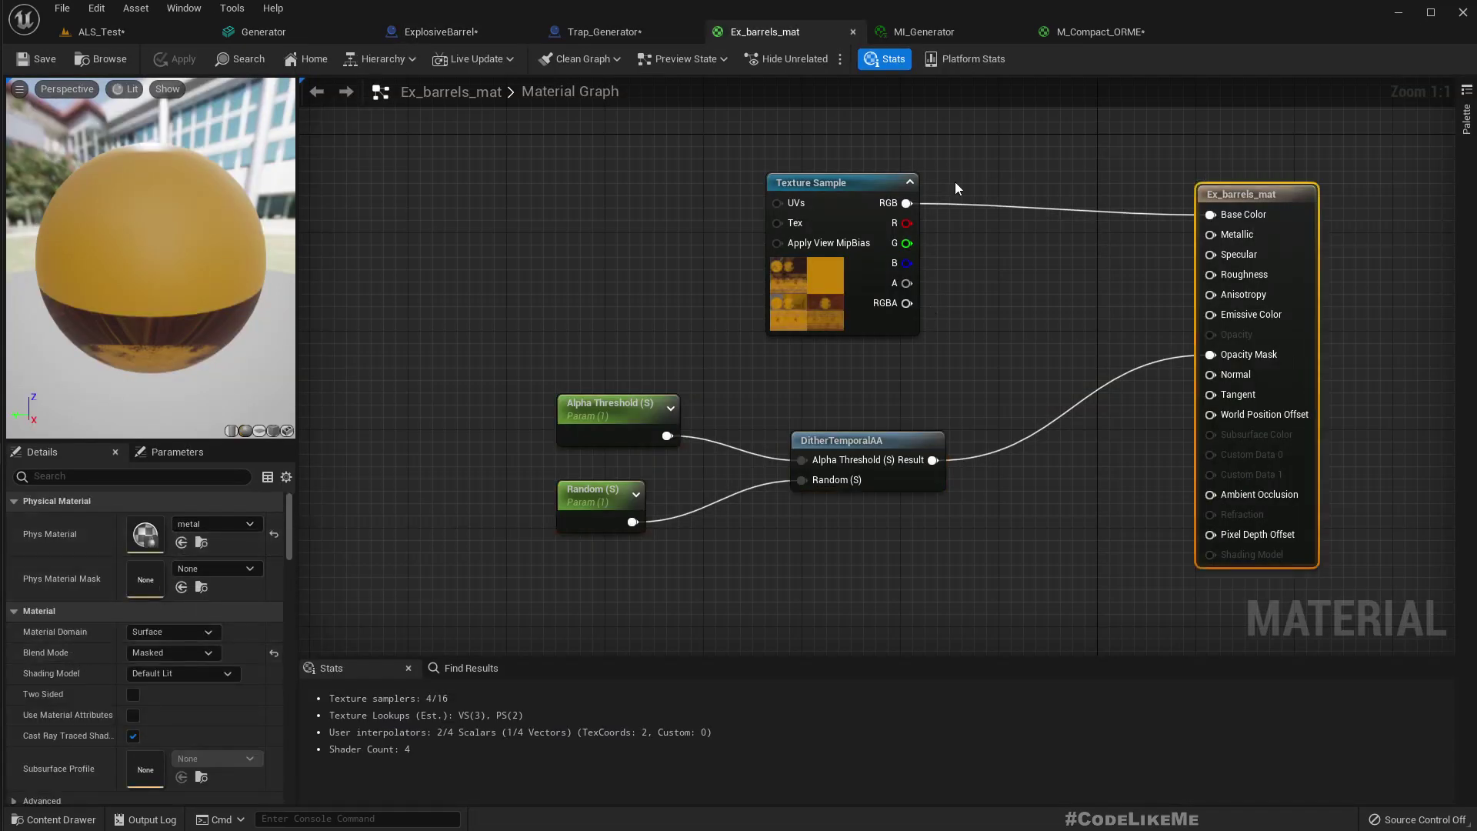
click(934, 31)
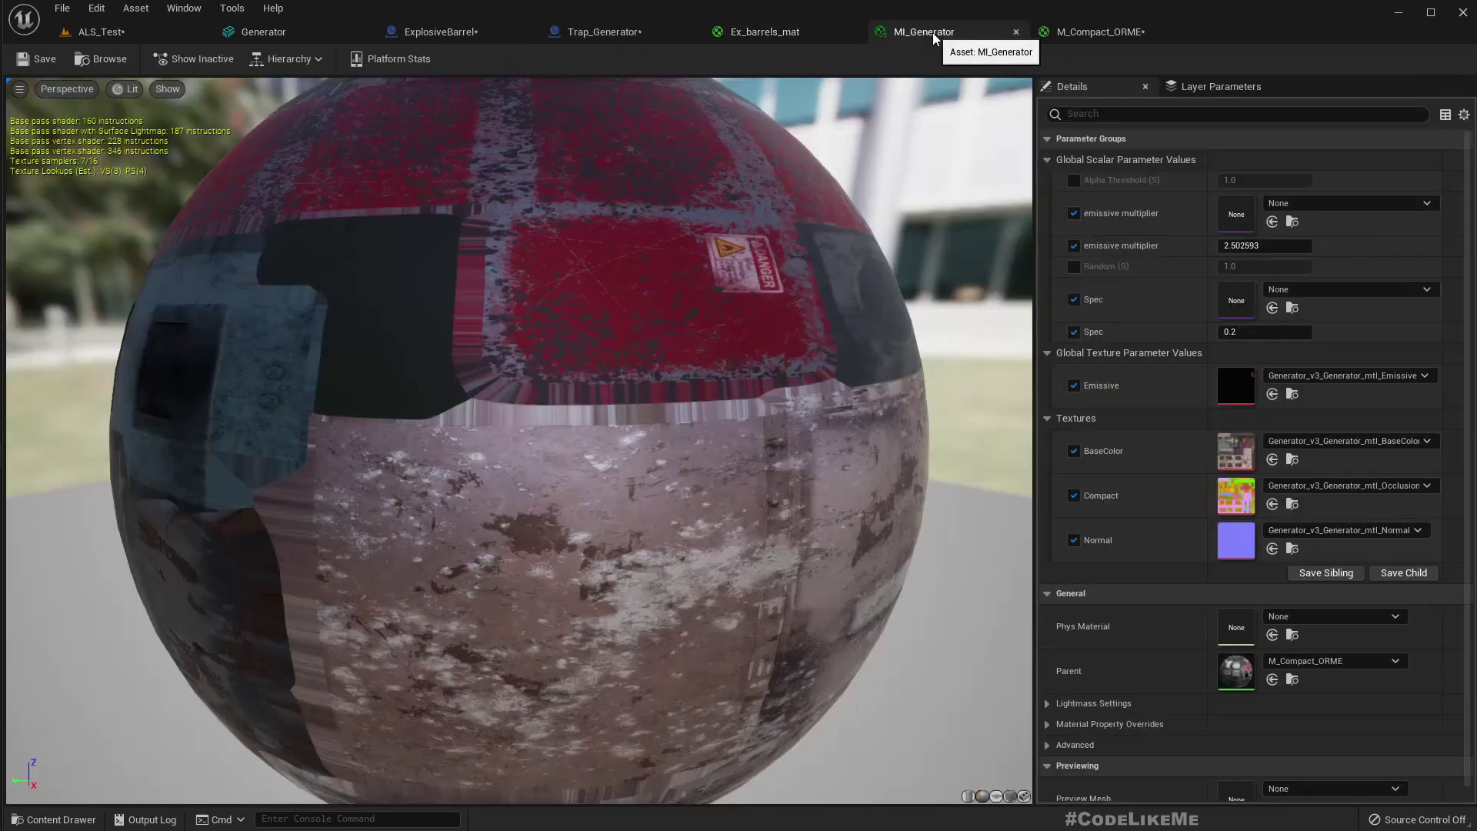
scroll(1416, 431, down, 1)
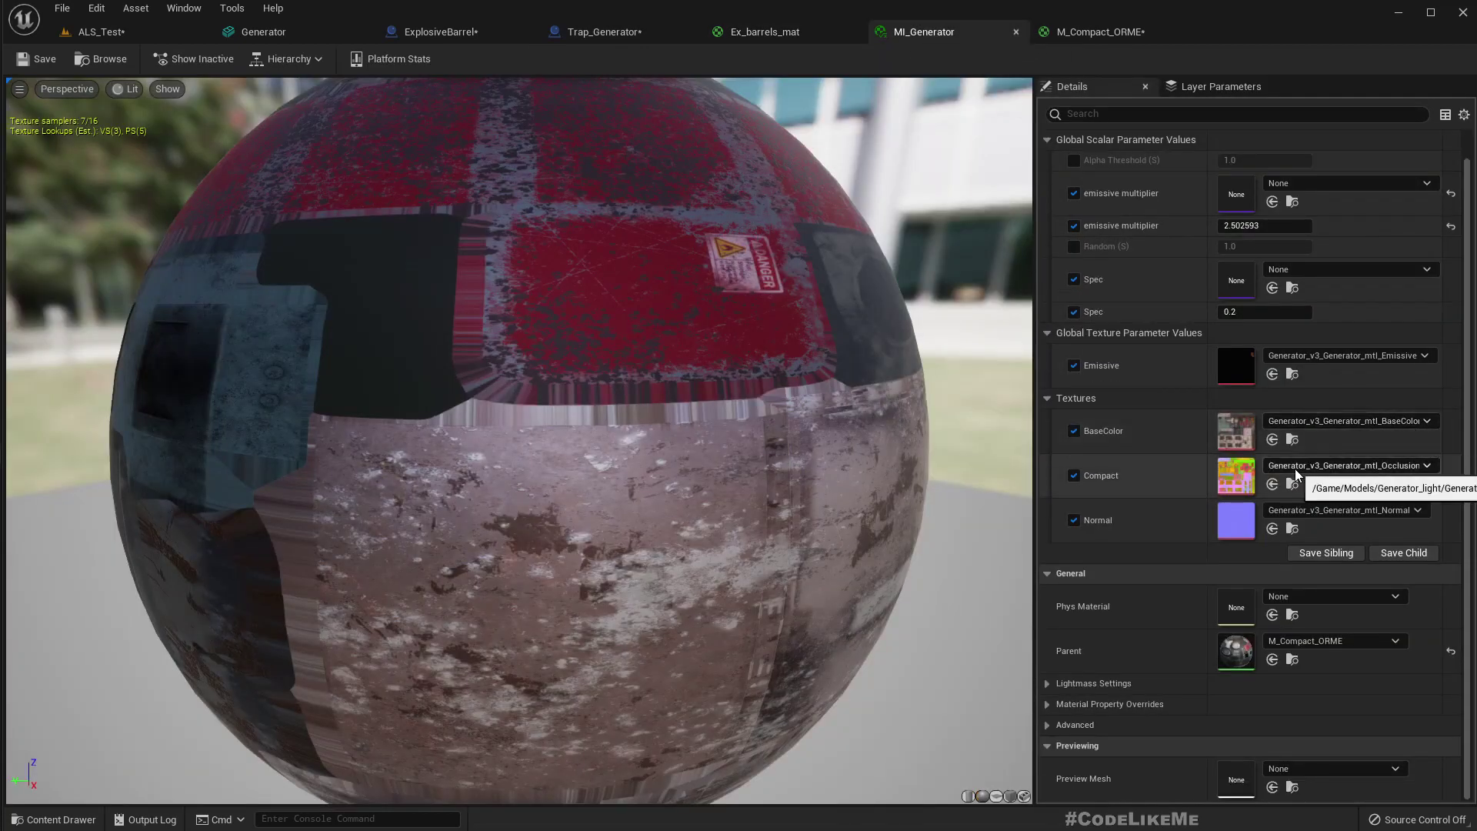
Step: Set the Phys Material of M_Compact_ORME to metal and save the material
click(1114, 31)
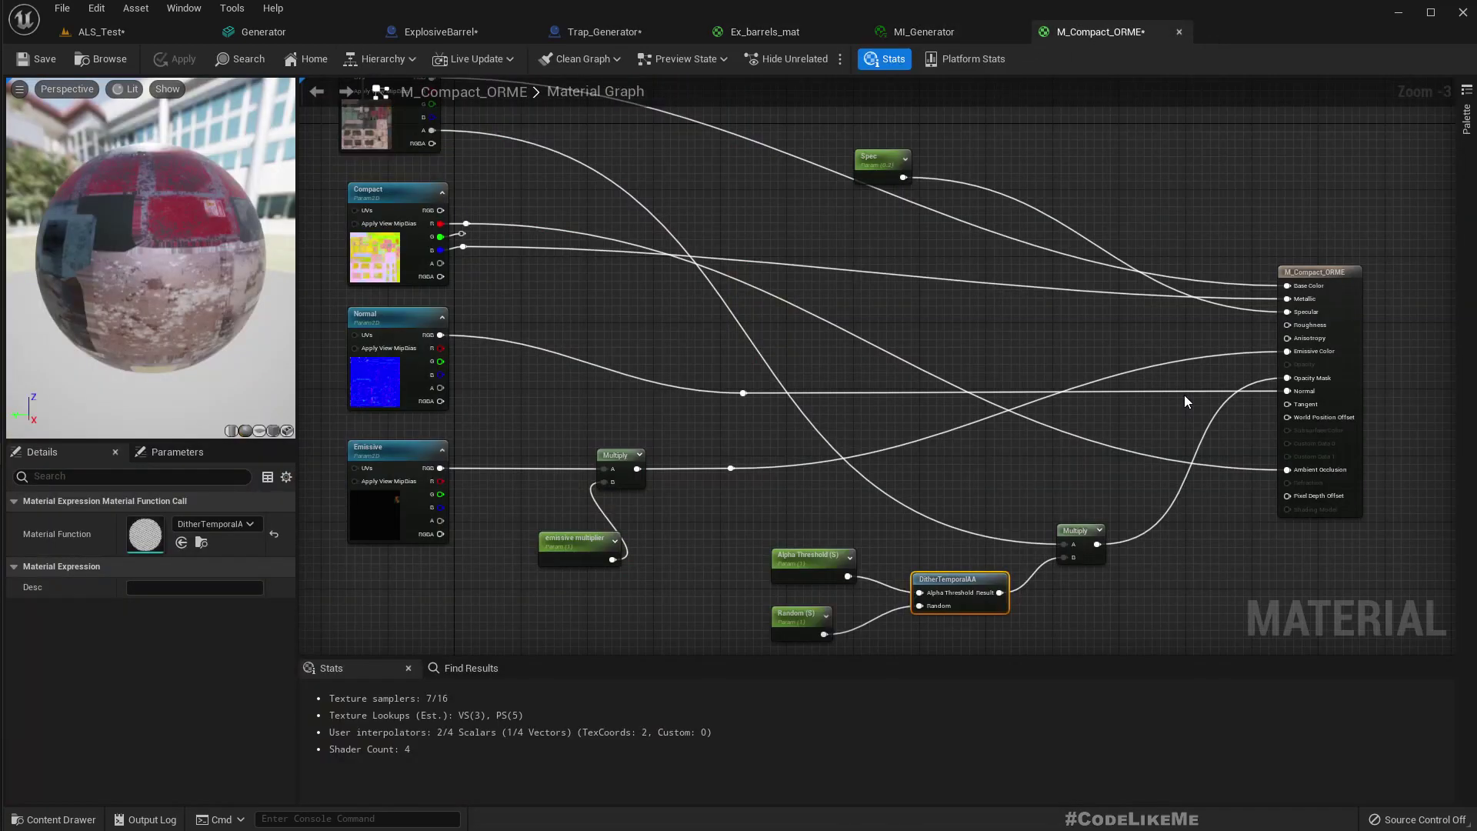
click(1346, 269)
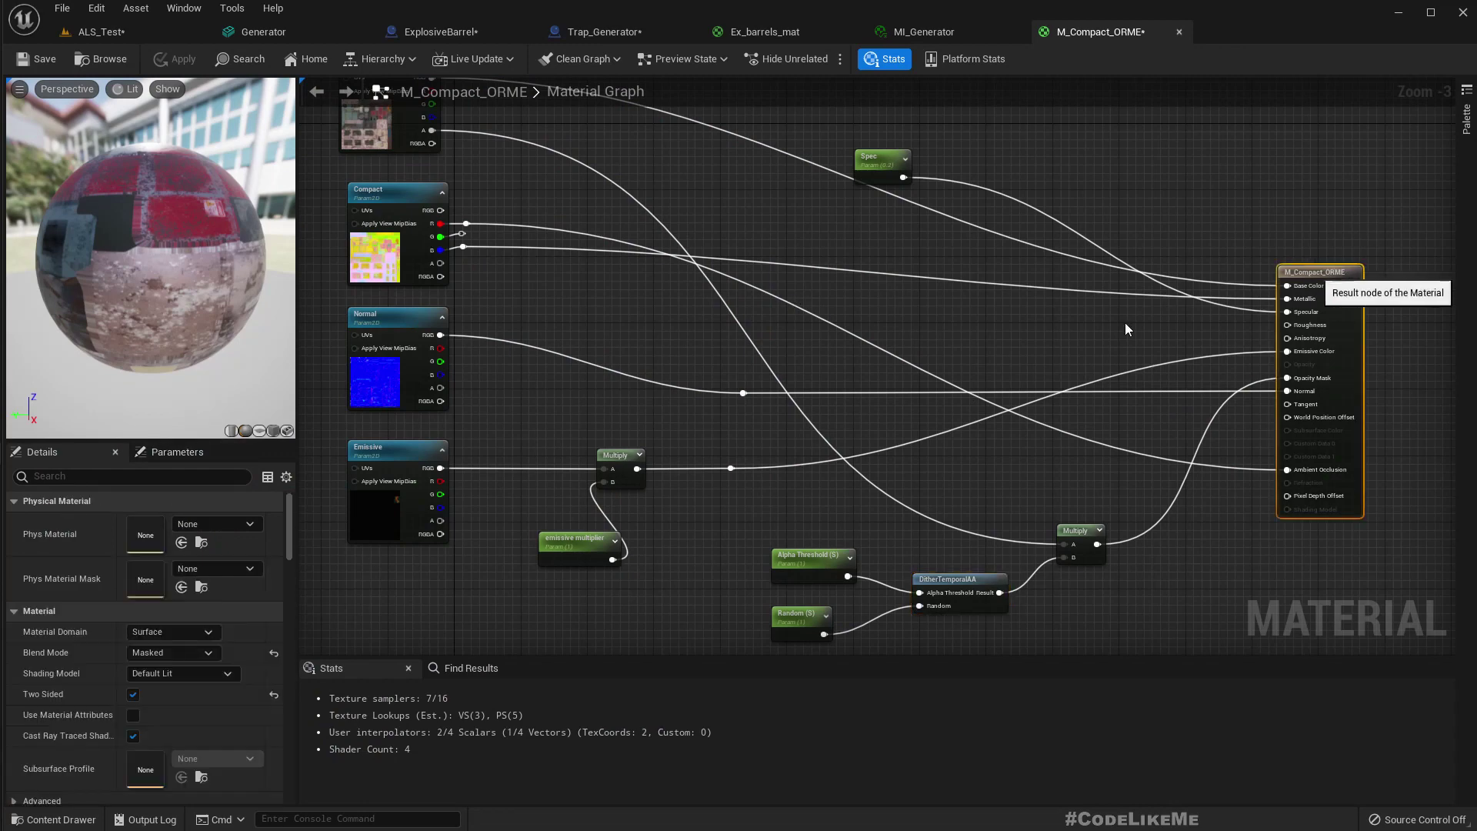
click(218, 524)
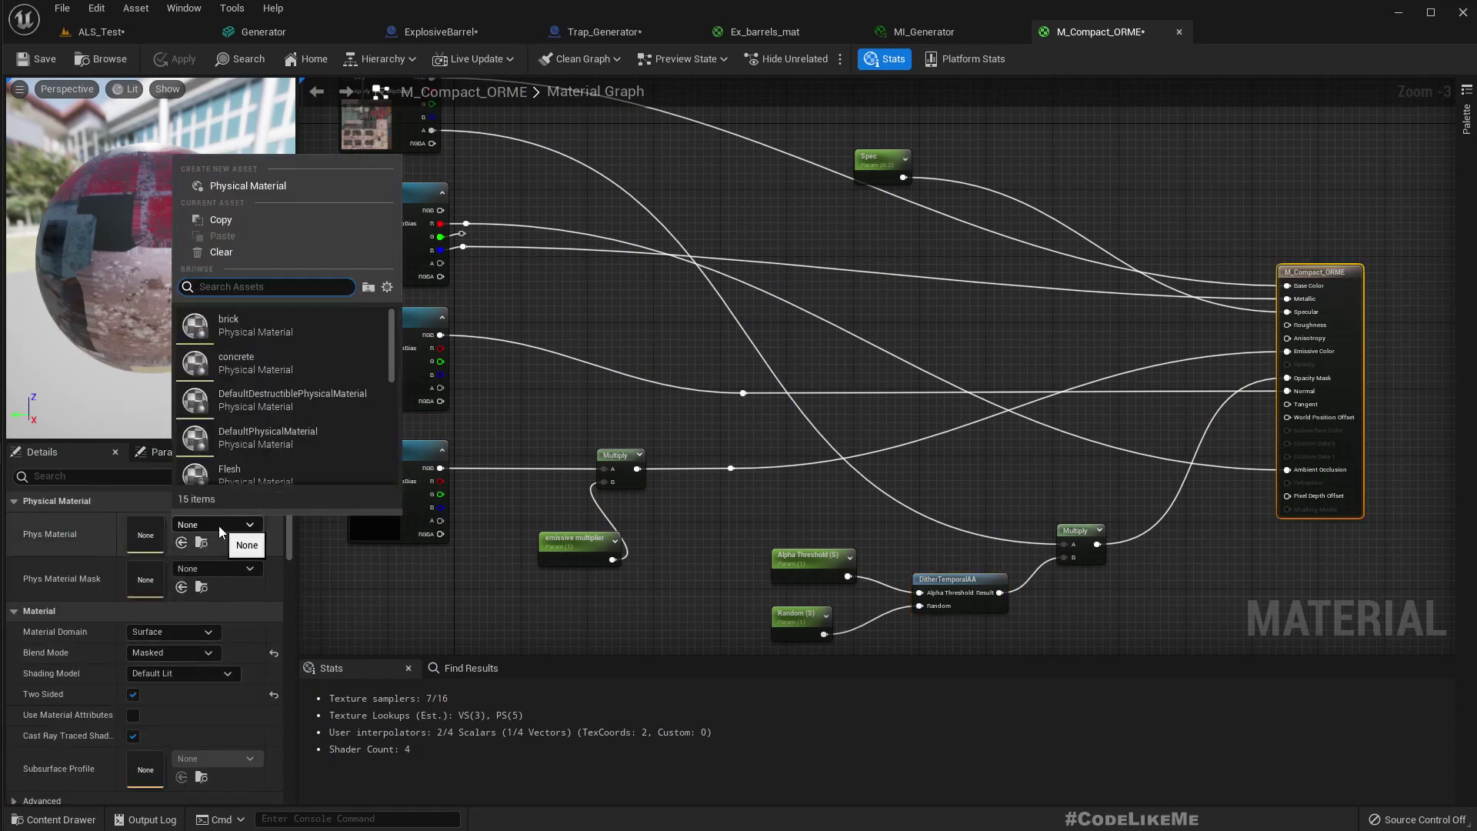
text(meta)
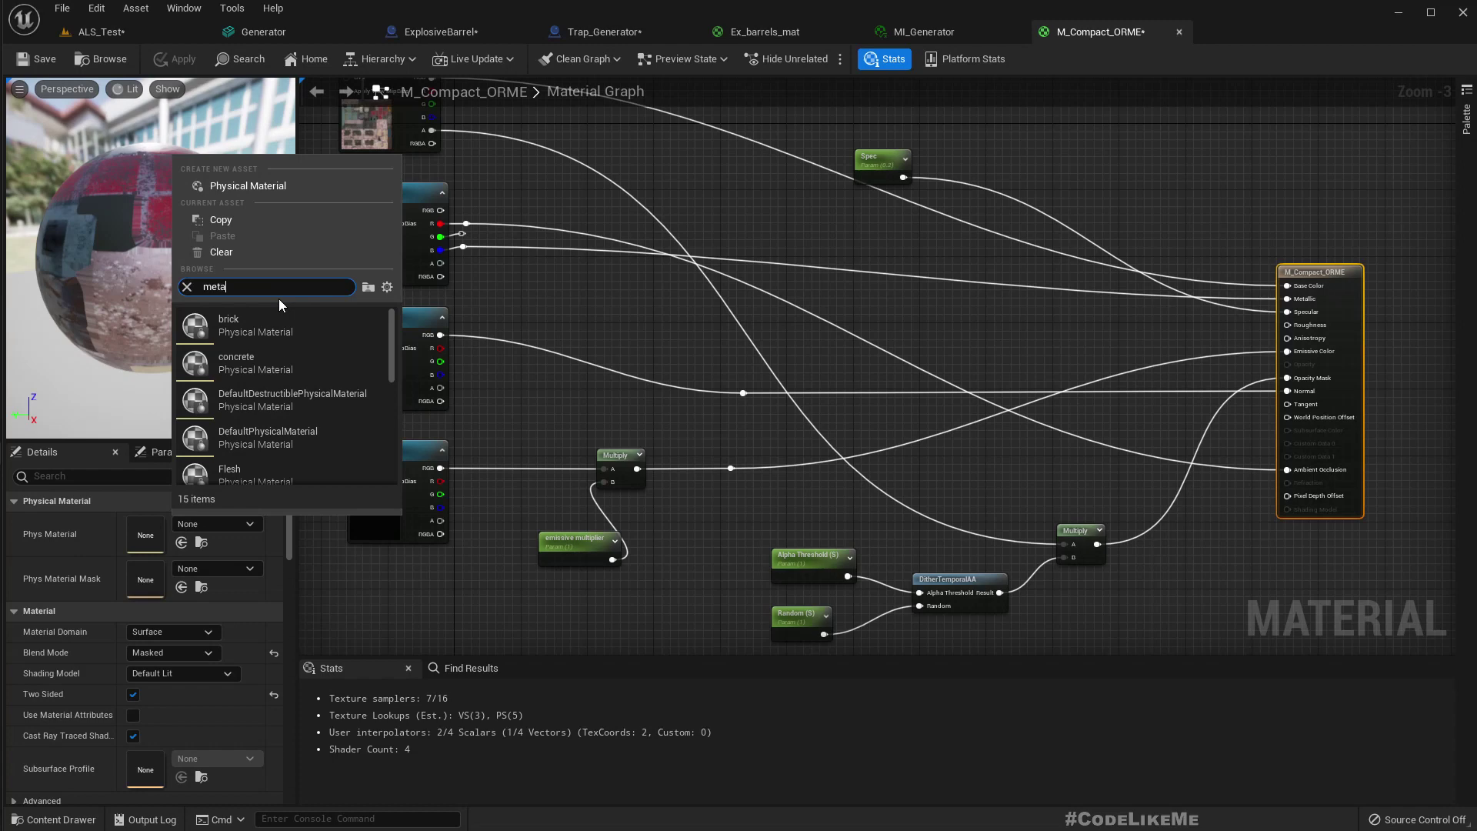
click(281, 325)
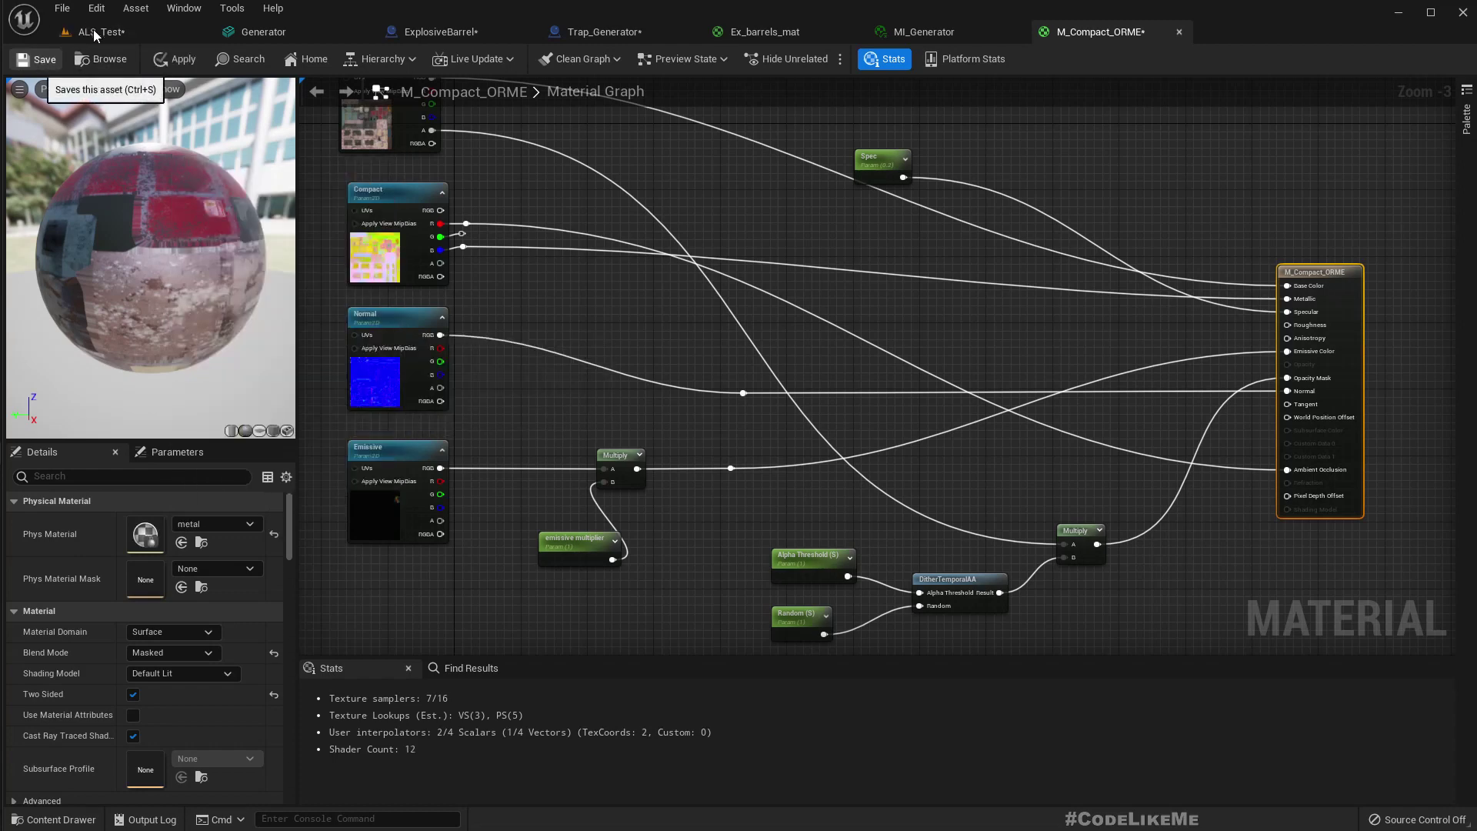
key(ctrl+s)
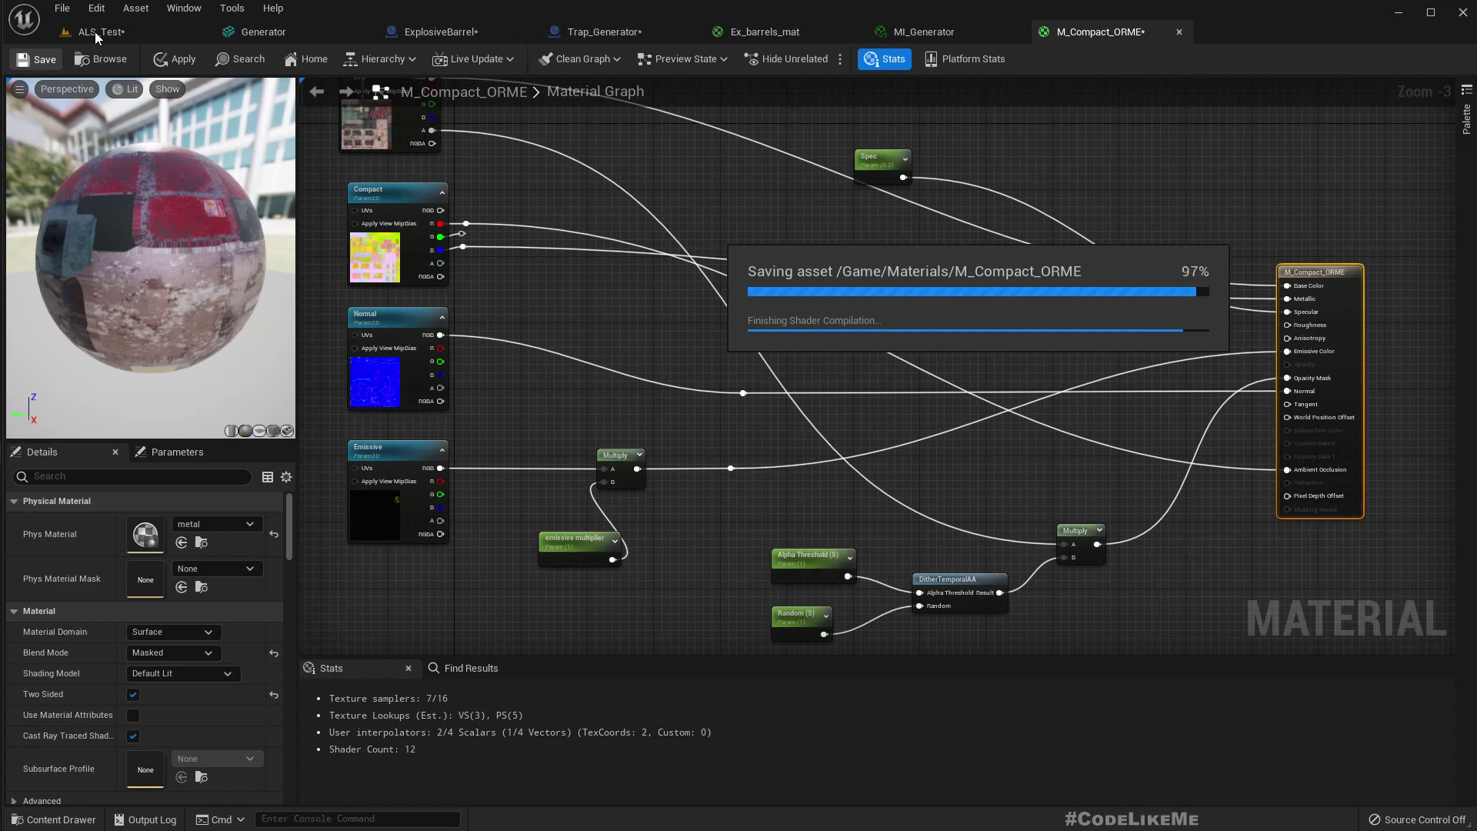
Step: Play-test ALS_Test in a full-screen viewport, shoot the generator to check it with the metal physical material, and stop
click(95, 31)
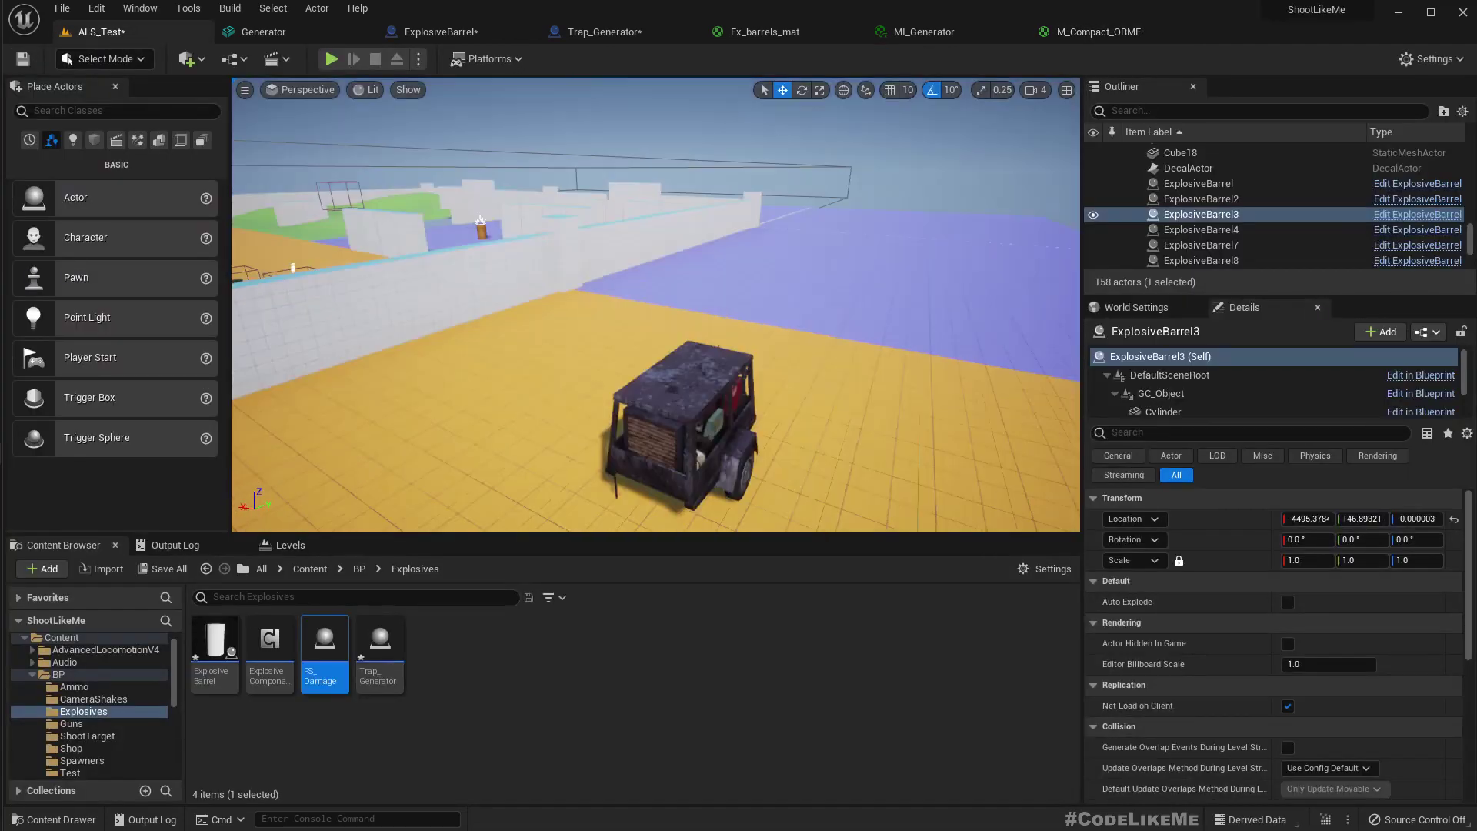
key(s)
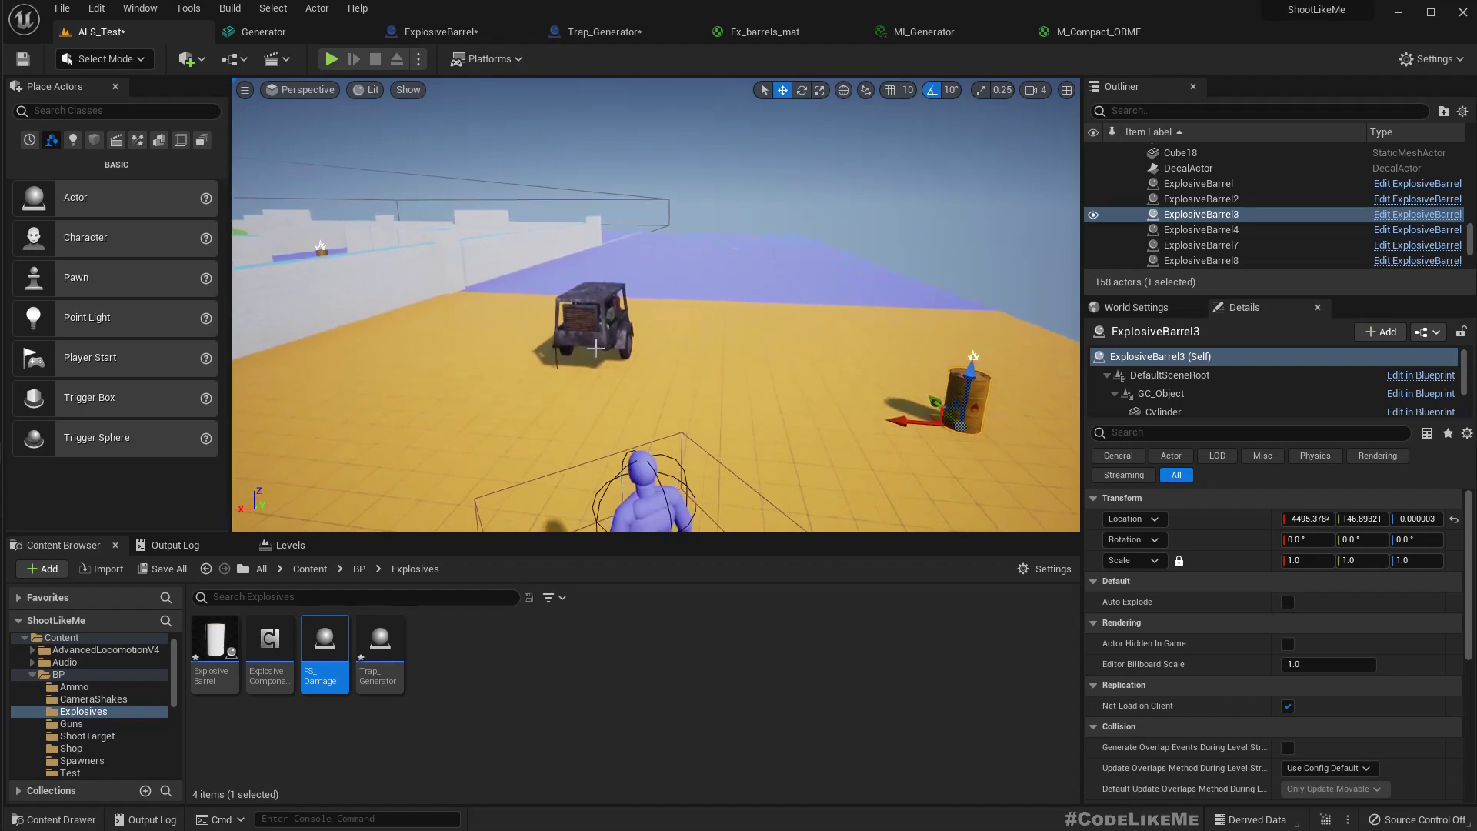
key(F11)
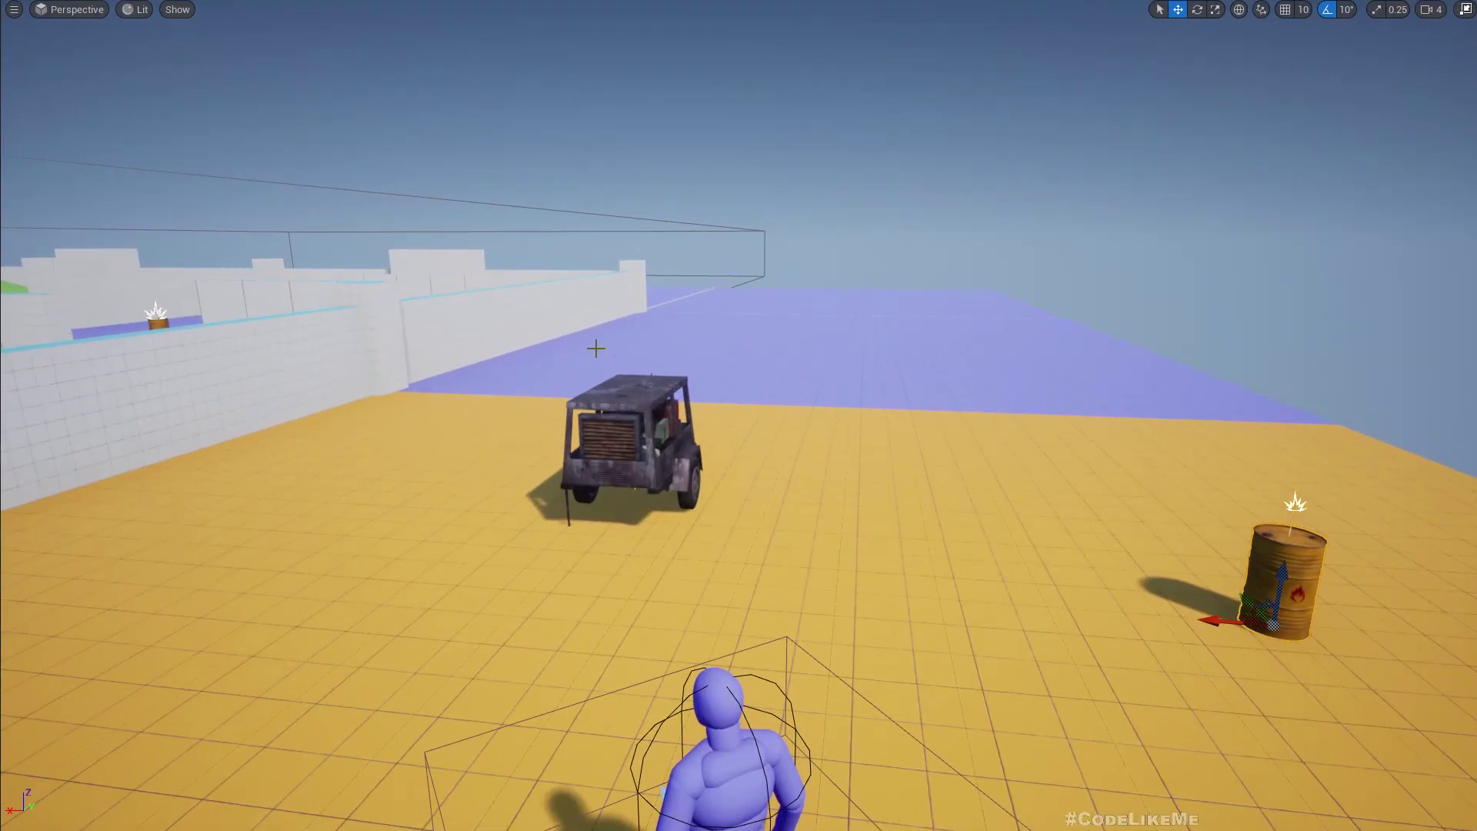
key(alt+p)
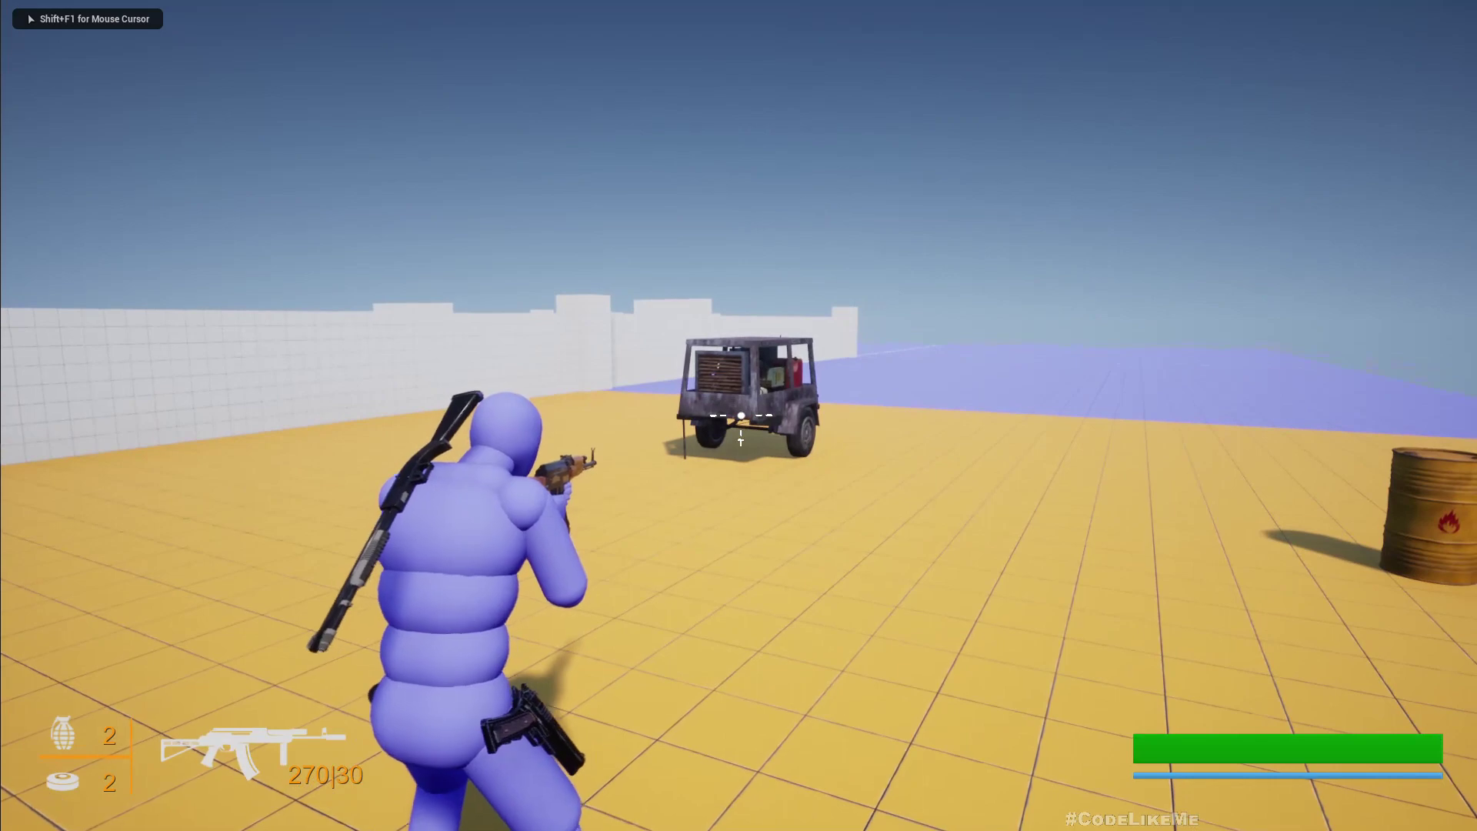
click(741, 415)
click(741, 416)
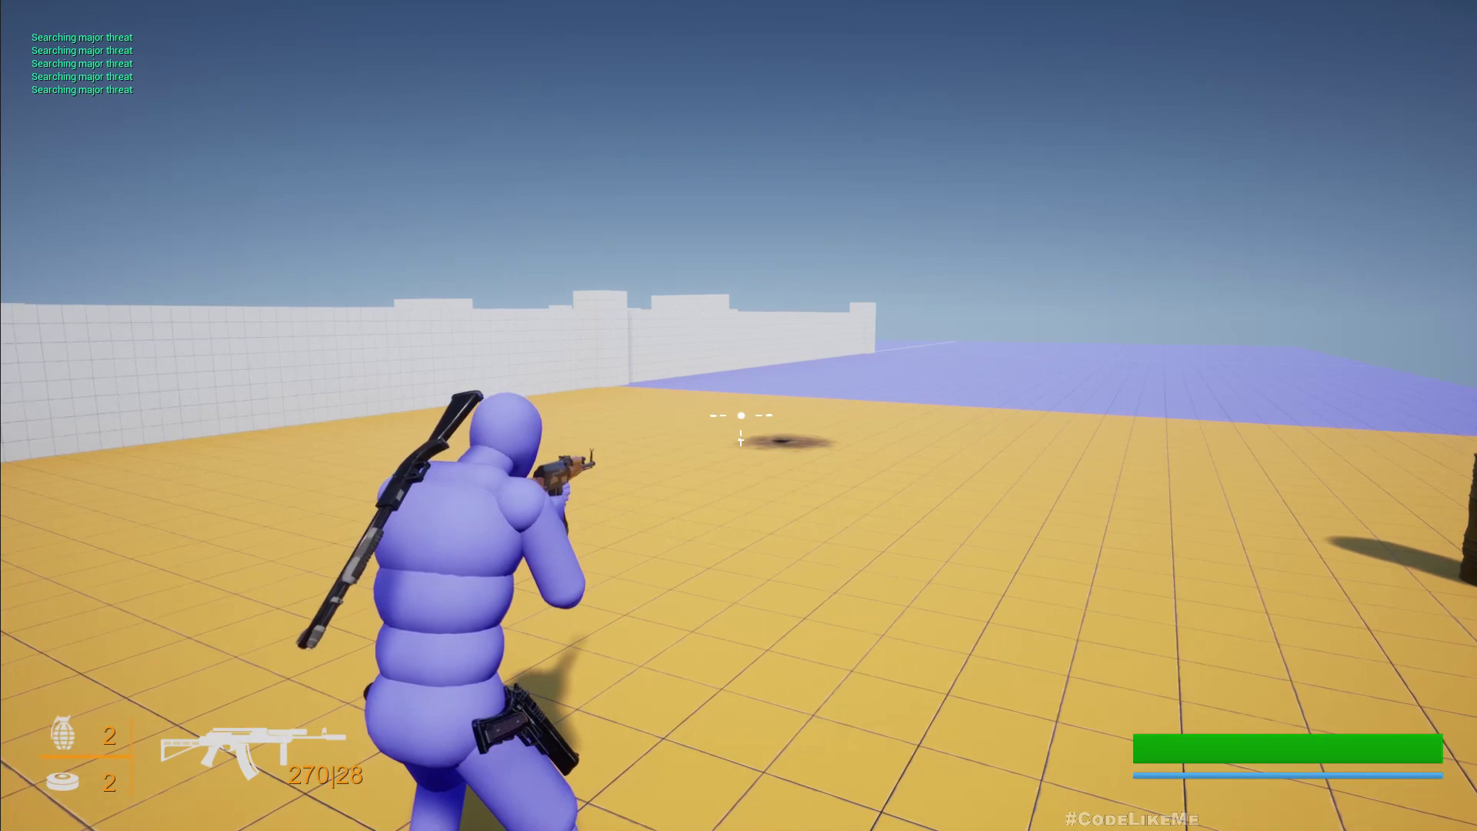
key(F11)
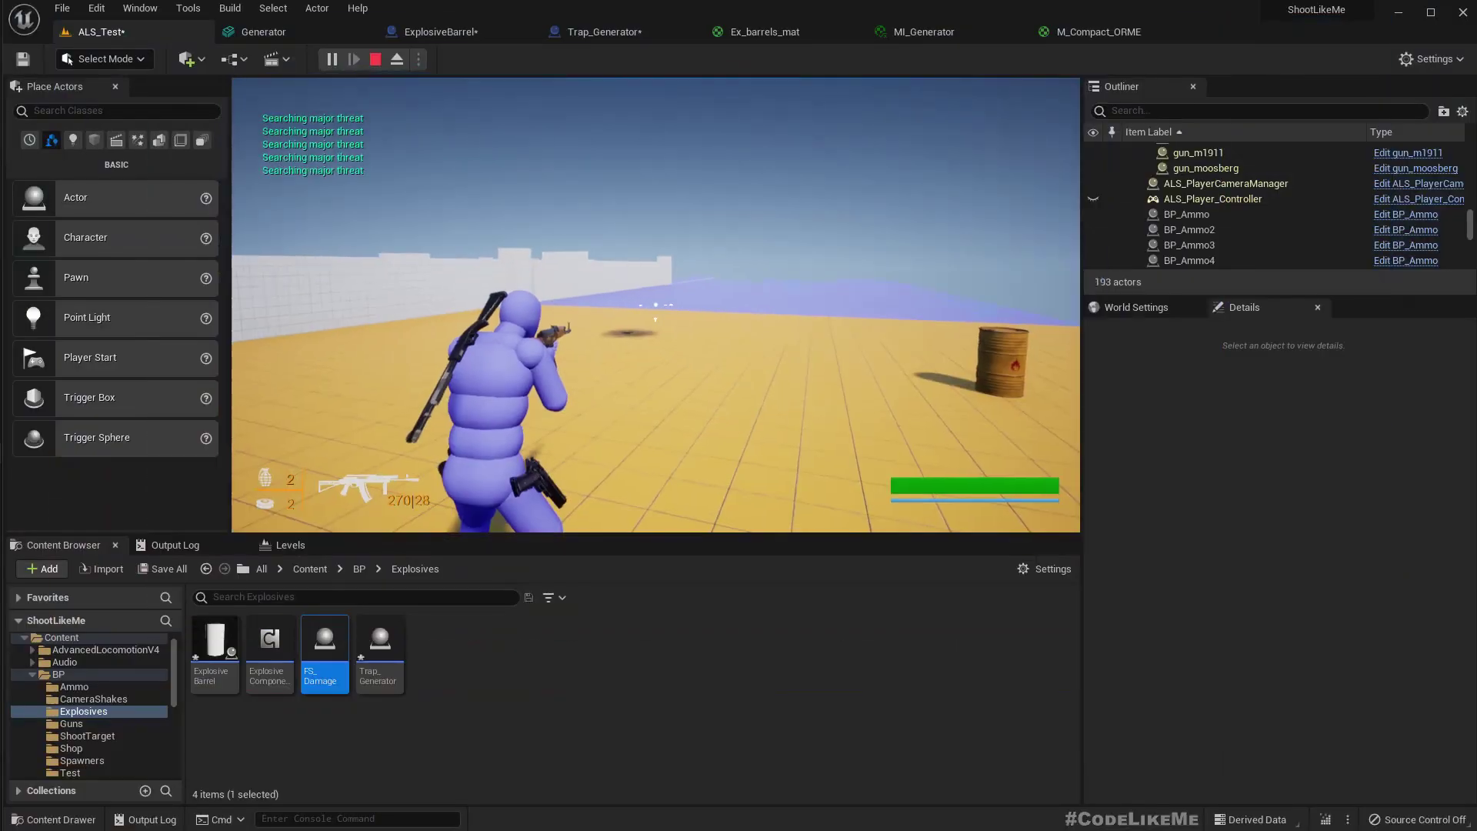
key(Escape)
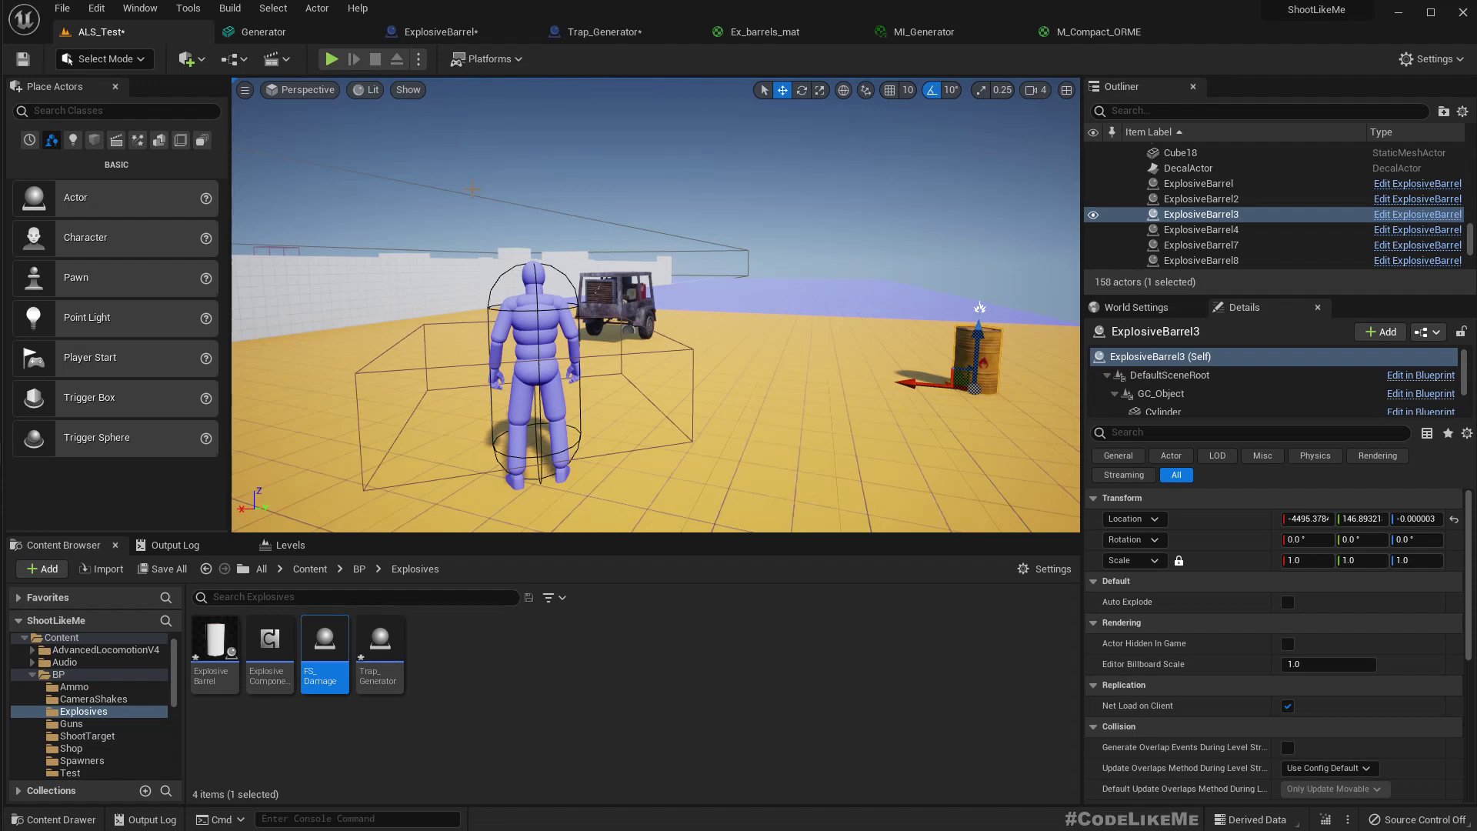
key(w)
right_drag(693, 260, 539, 309)
key(d)
key(w)
key(s)
right_drag(666, 283, 710, 287)
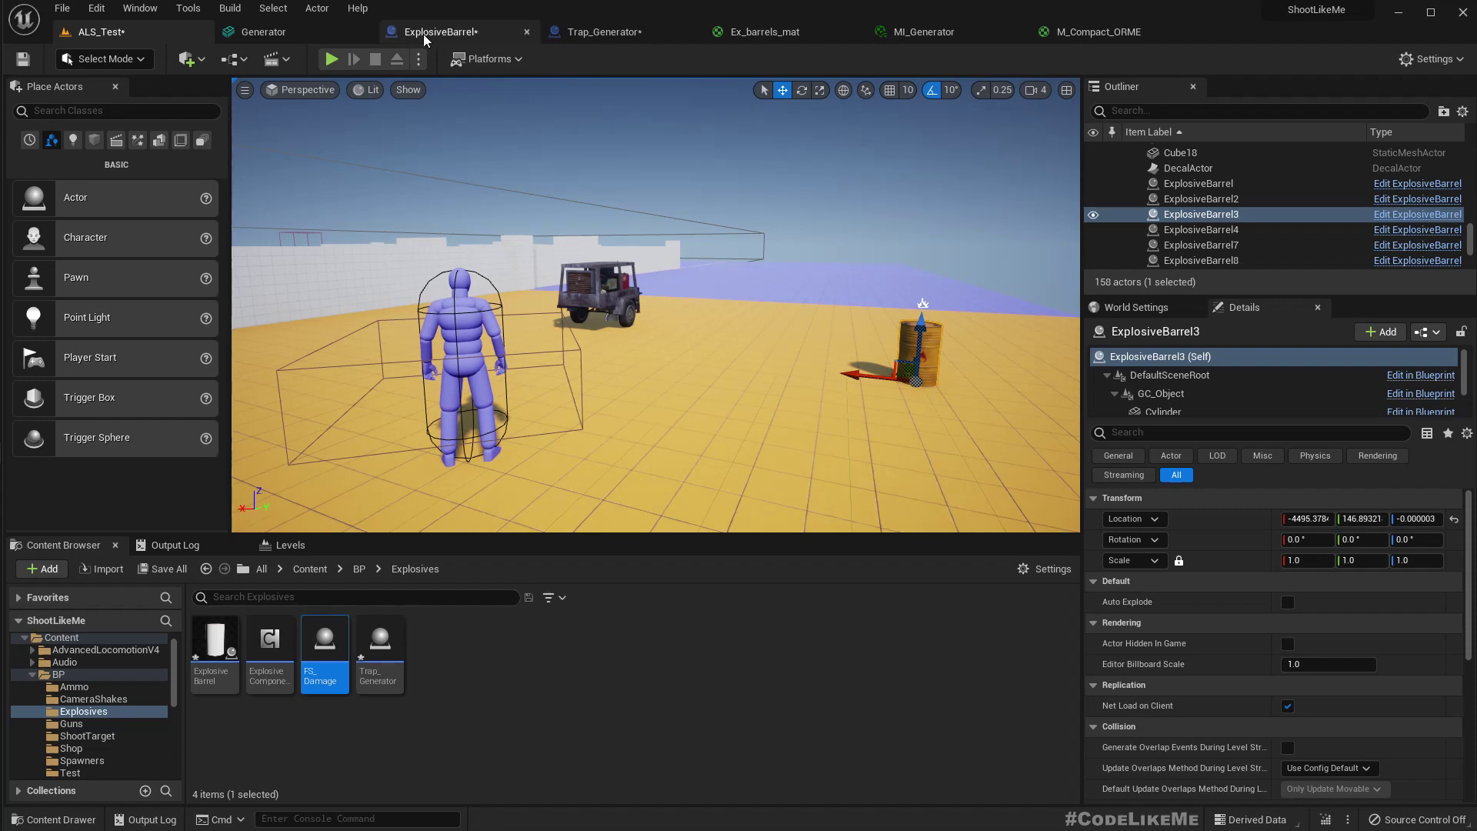
Step: Examine the OnBulletHit_E event and the On Bullet Hit function that calls it in the ExplosiveBarrel blueprint
click(454, 31)
scroll(521, 200, up, 3)
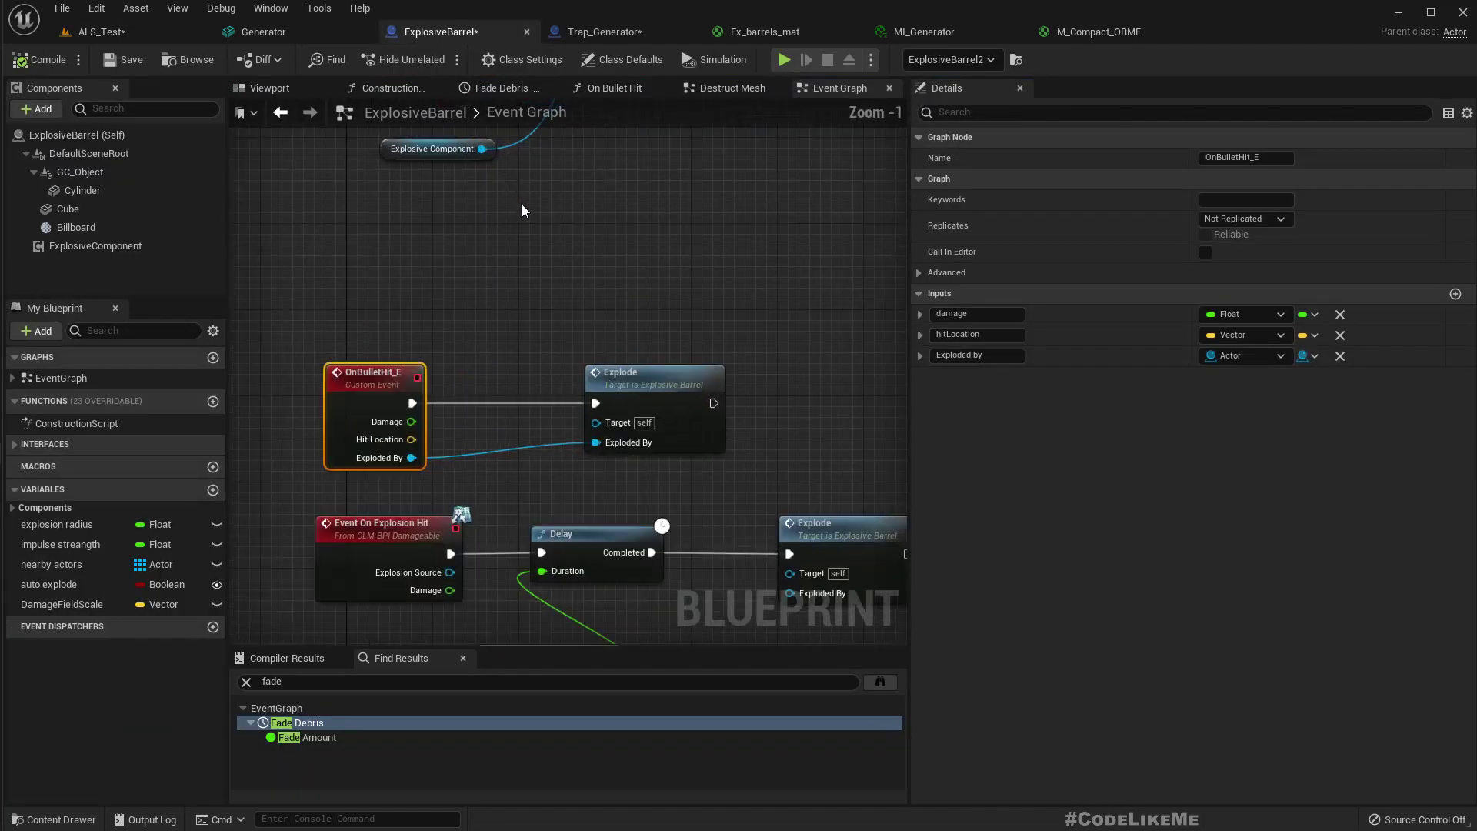
right_drag(548, 288, 543, 256)
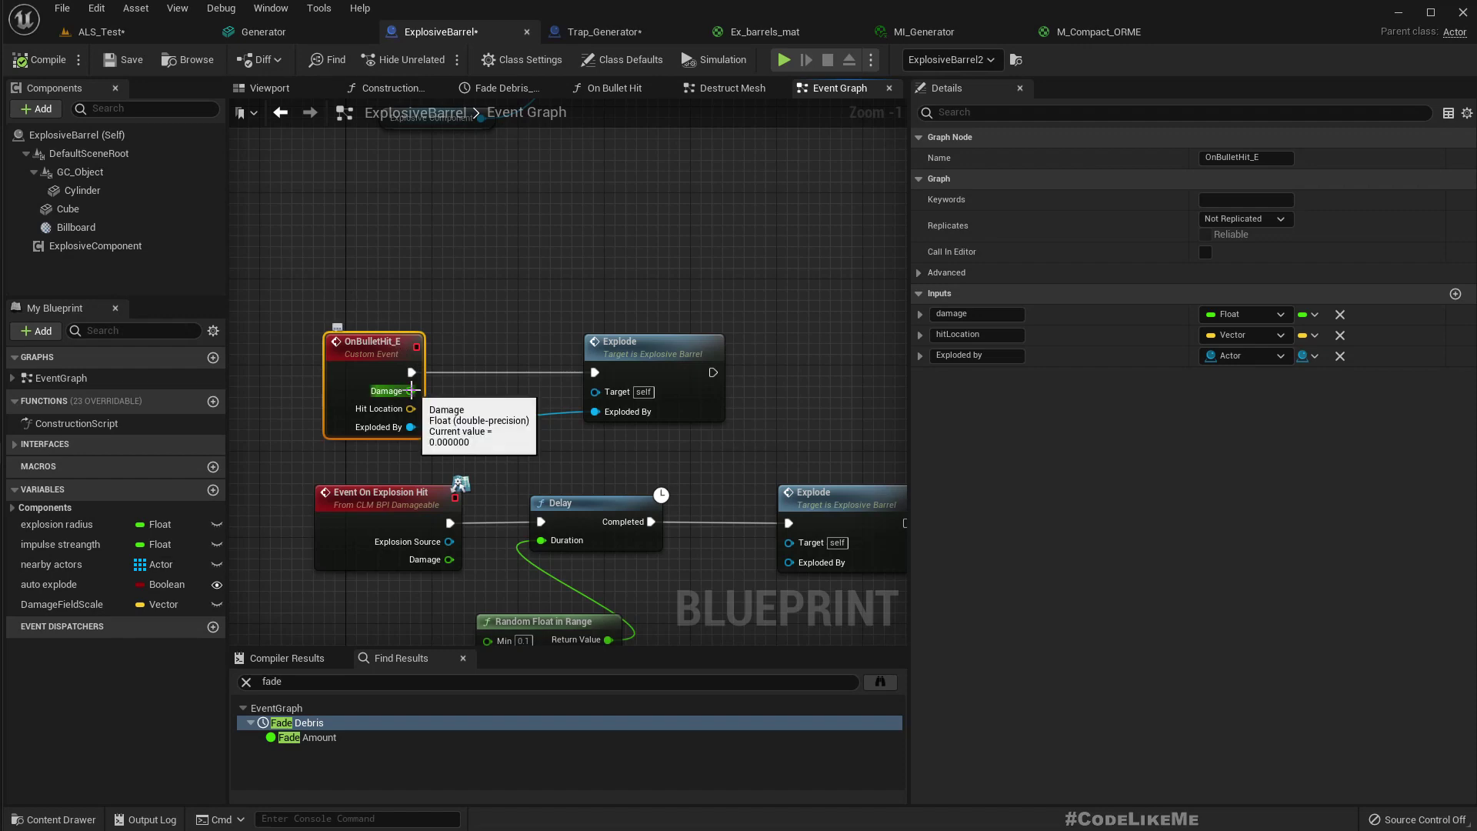
scroll(450, 412, down, 3)
scroll(465, 408, up, 3)
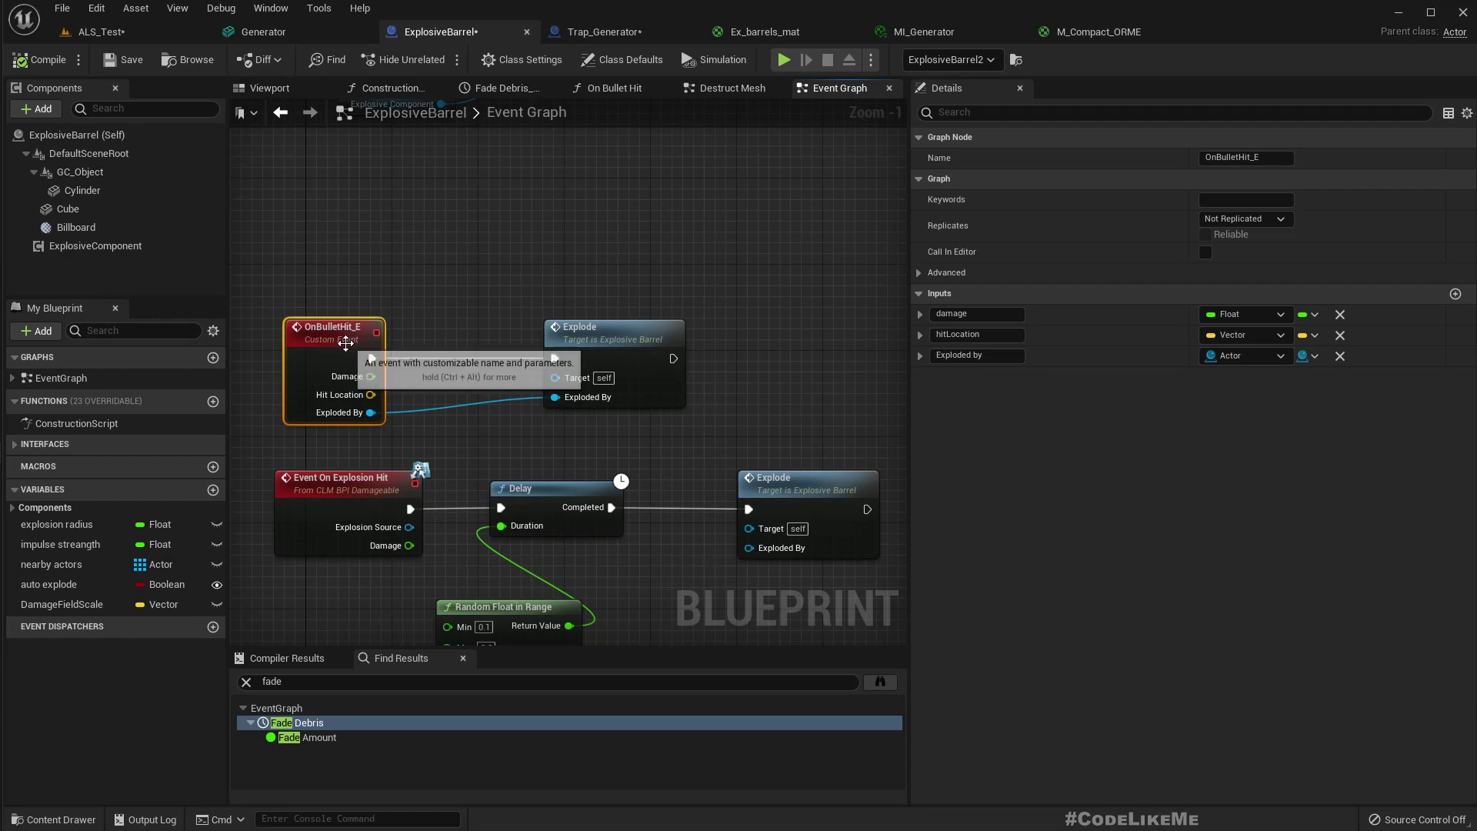
click(606, 94)
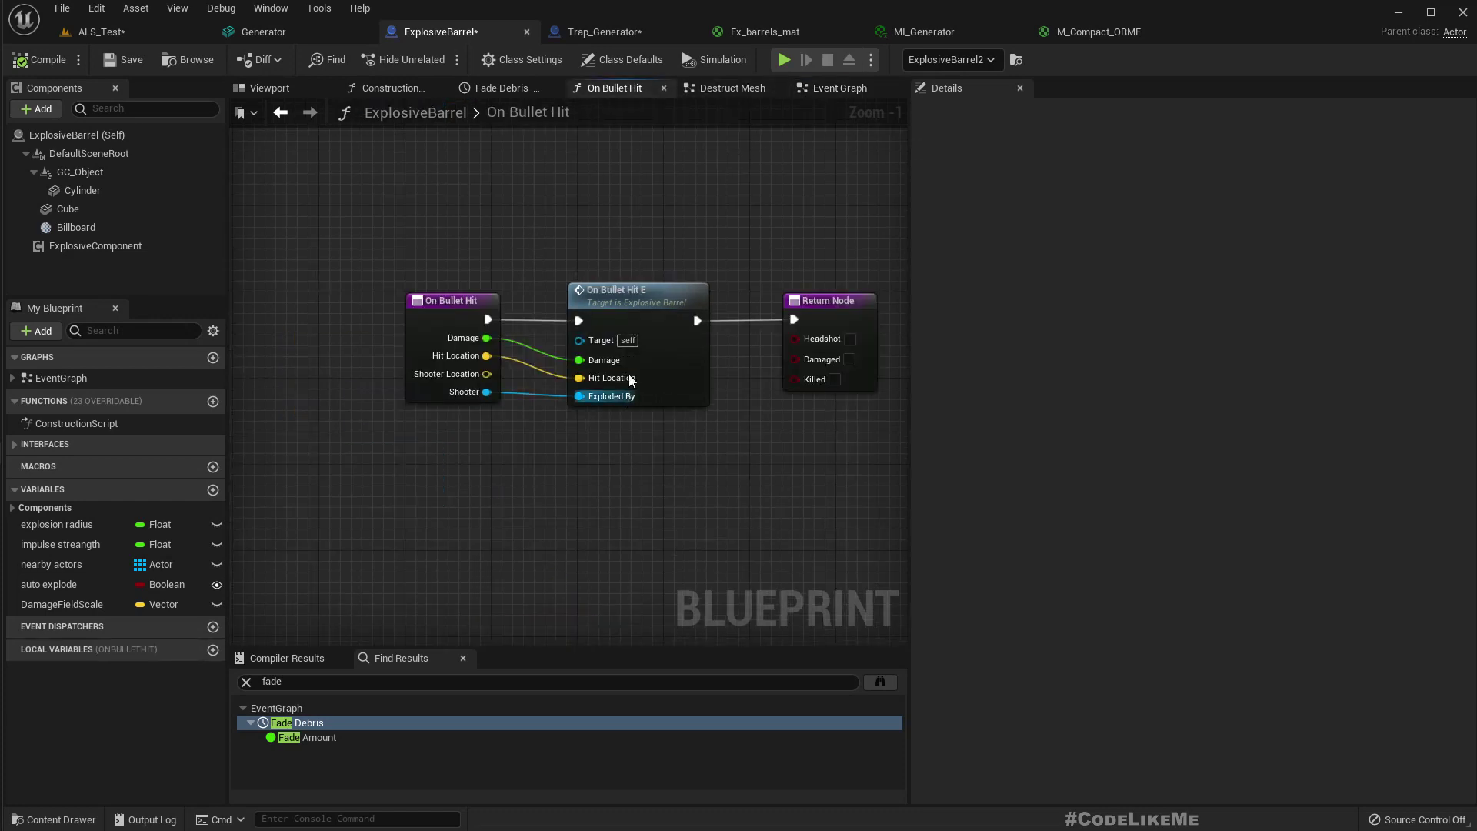
double_click(668, 304)
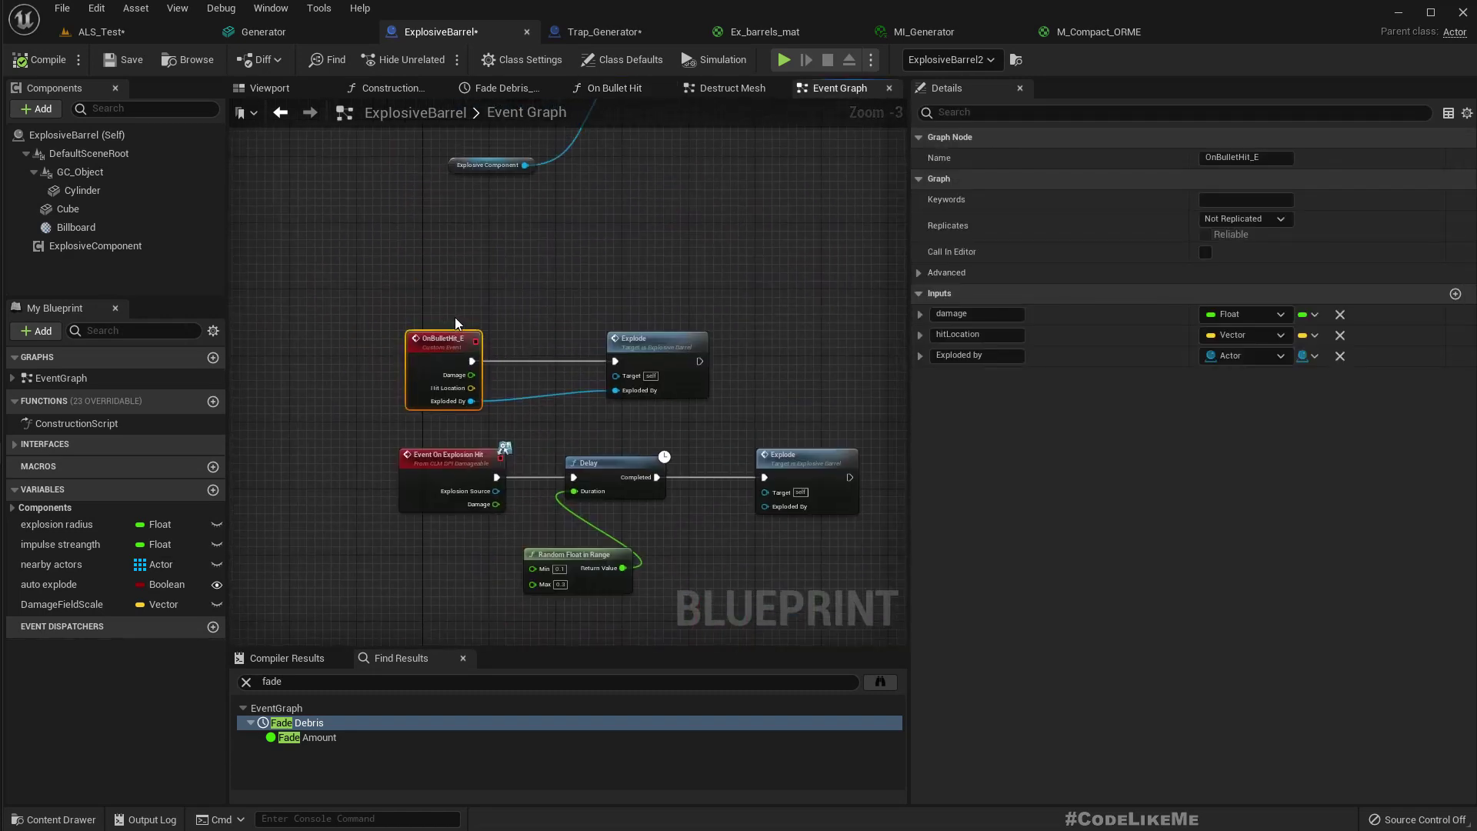
Step: Move the OnBulletHit_E and Explode nodes away from Event On Explosion Hit and add a float variable named ObjectHealth
drag(606, 340, 639, 245)
click(571, 360)
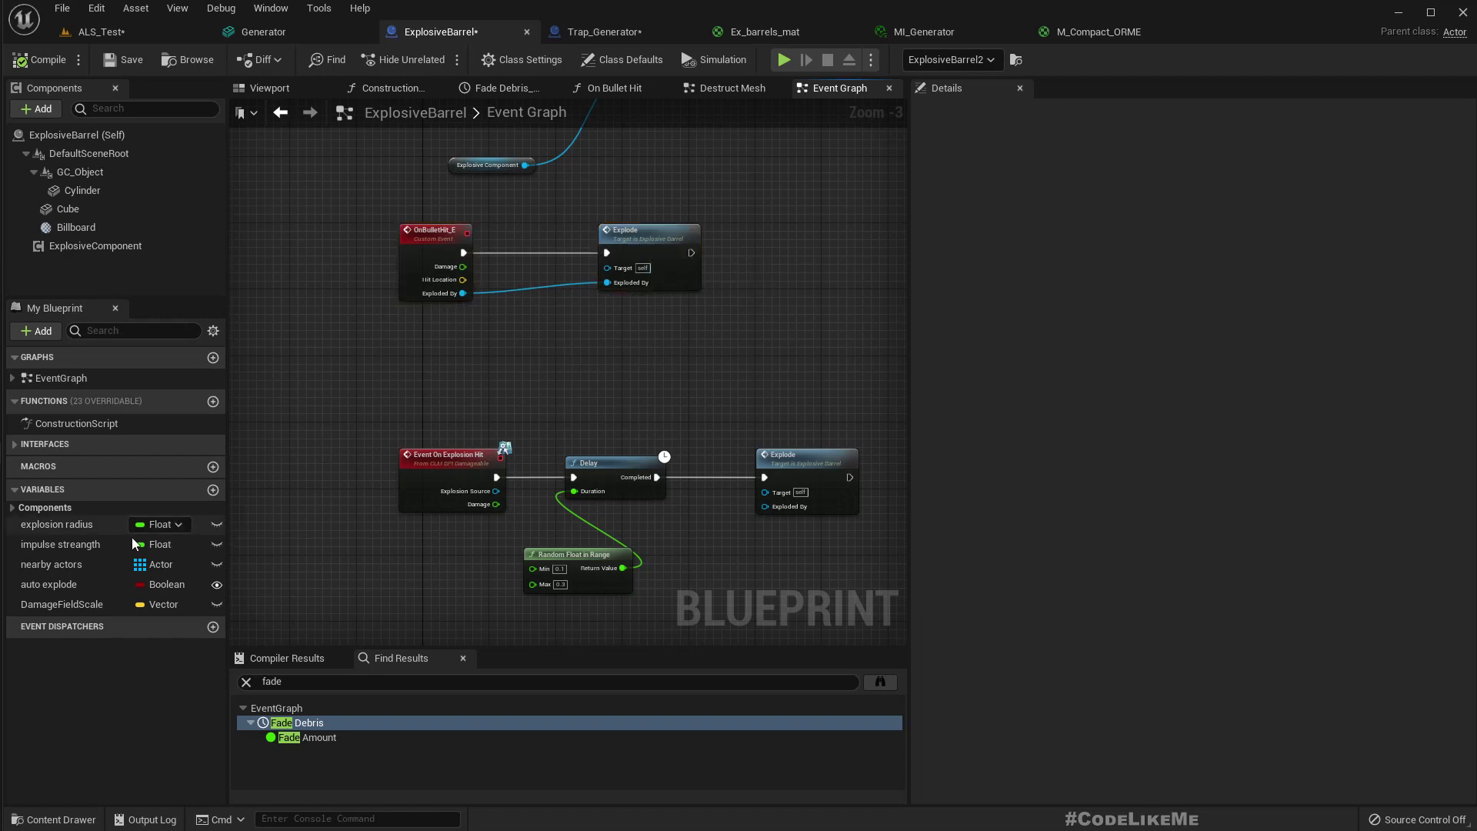
click(213, 490)
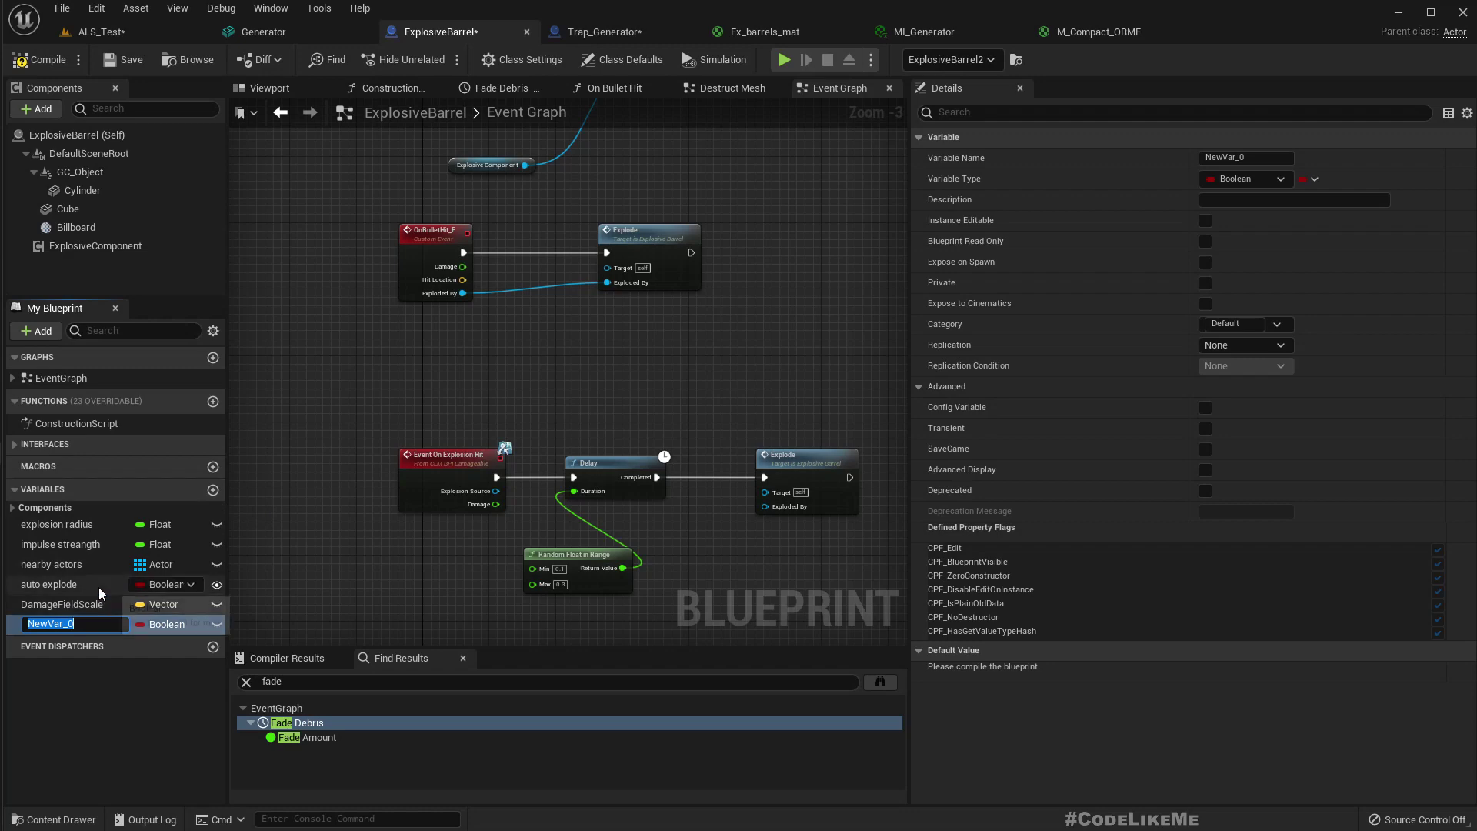
text(ObjectHealth)
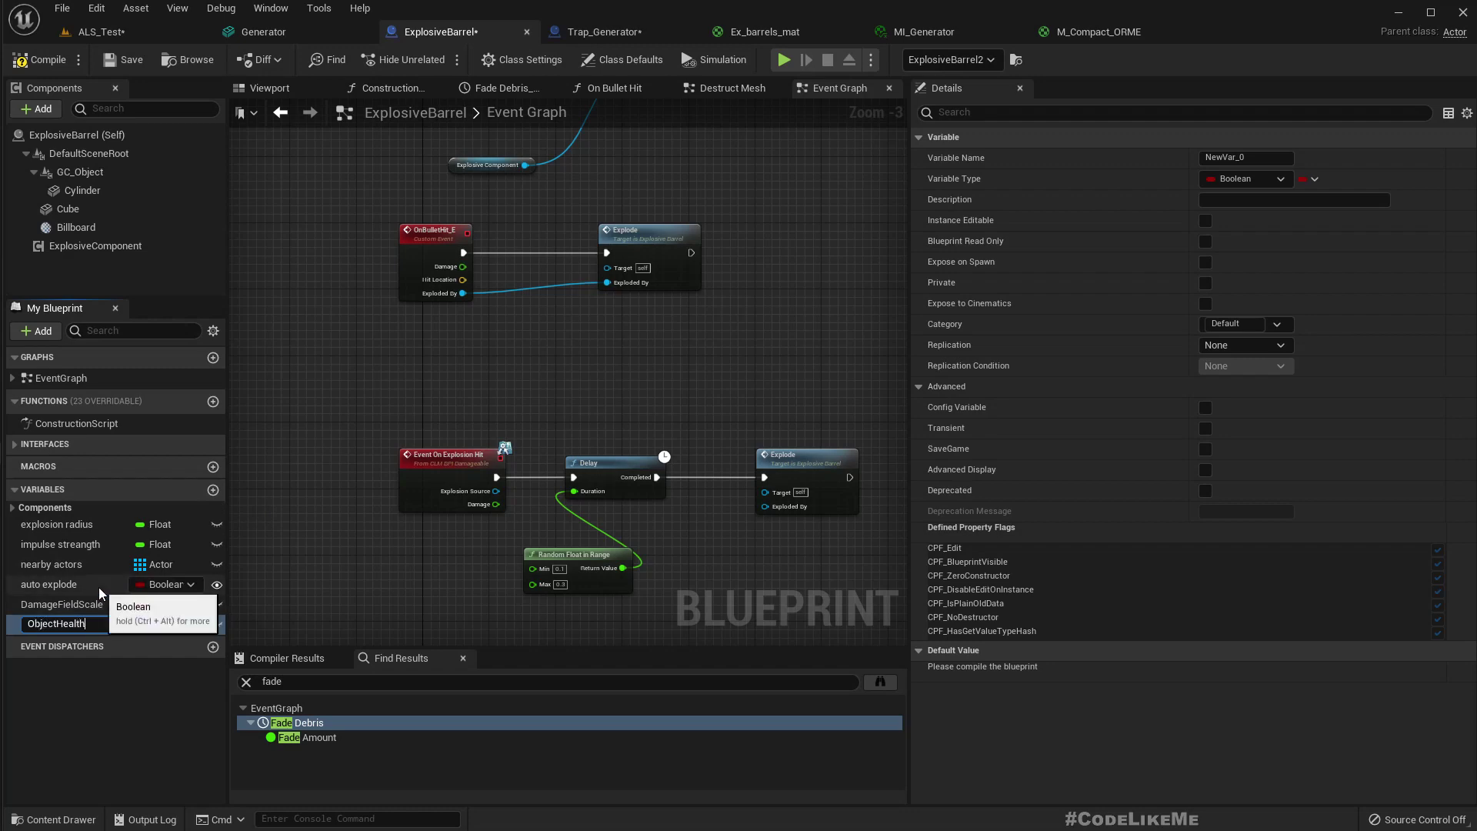
key(Return)
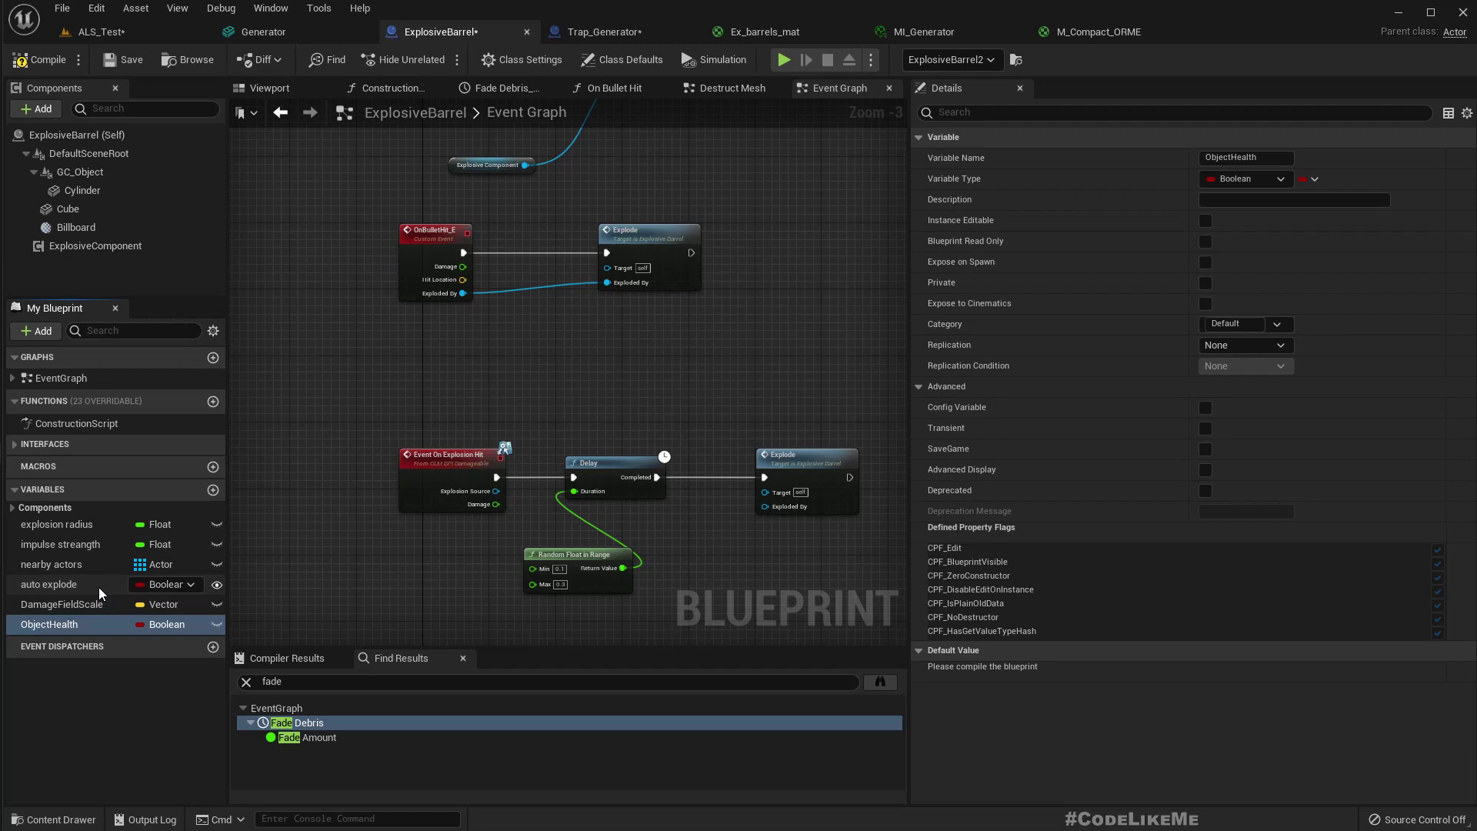
click(157, 625)
click(285, 385)
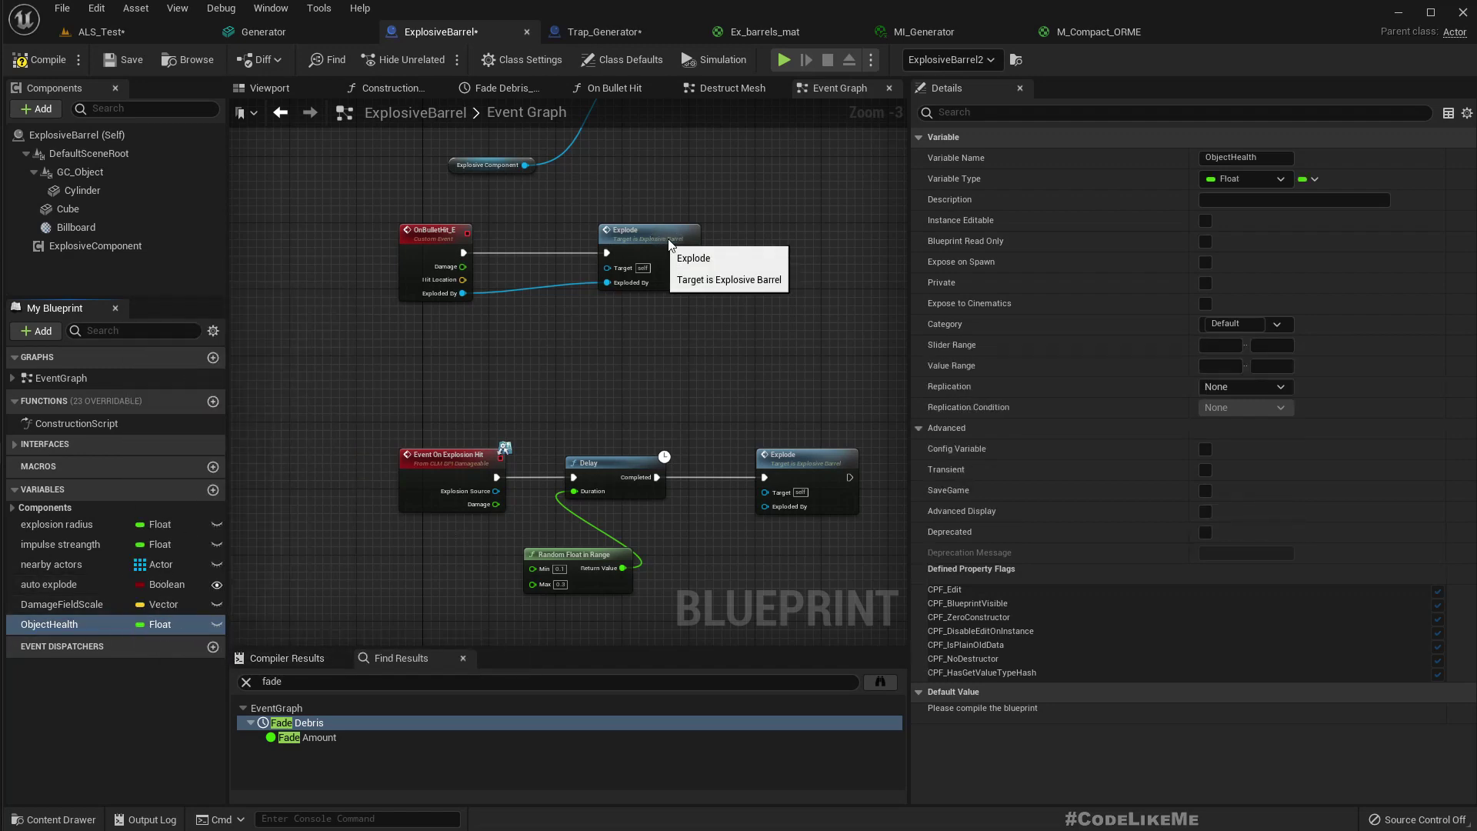
Step: Make room before the Explode node and add a Subtract node that takes OnBulletHit_E's Damage from Object Health
drag(660, 236, 751, 237)
scroll(483, 312, up, 3)
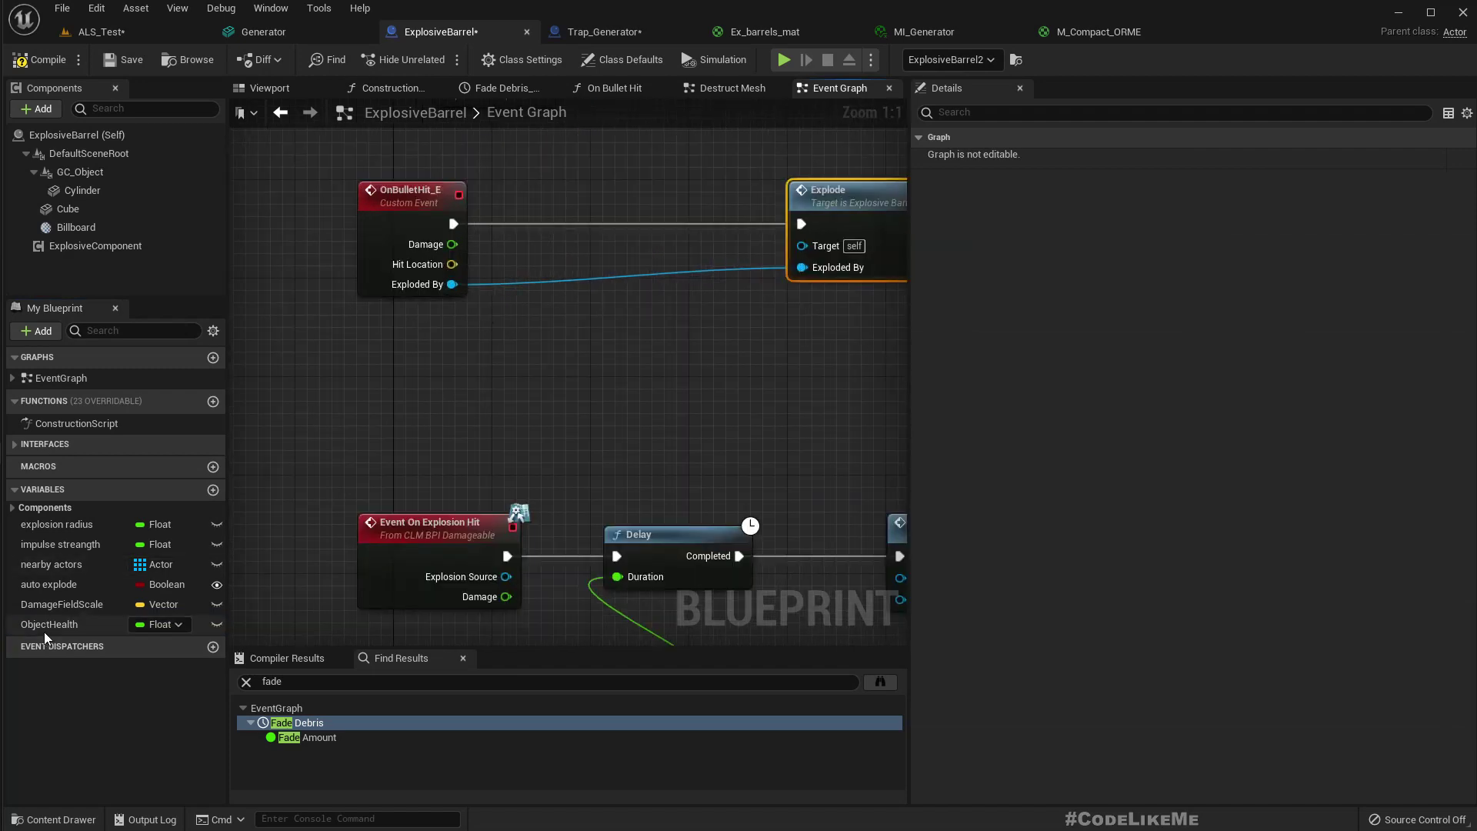
drag(44, 630, 513, 324)
click(560, 353)
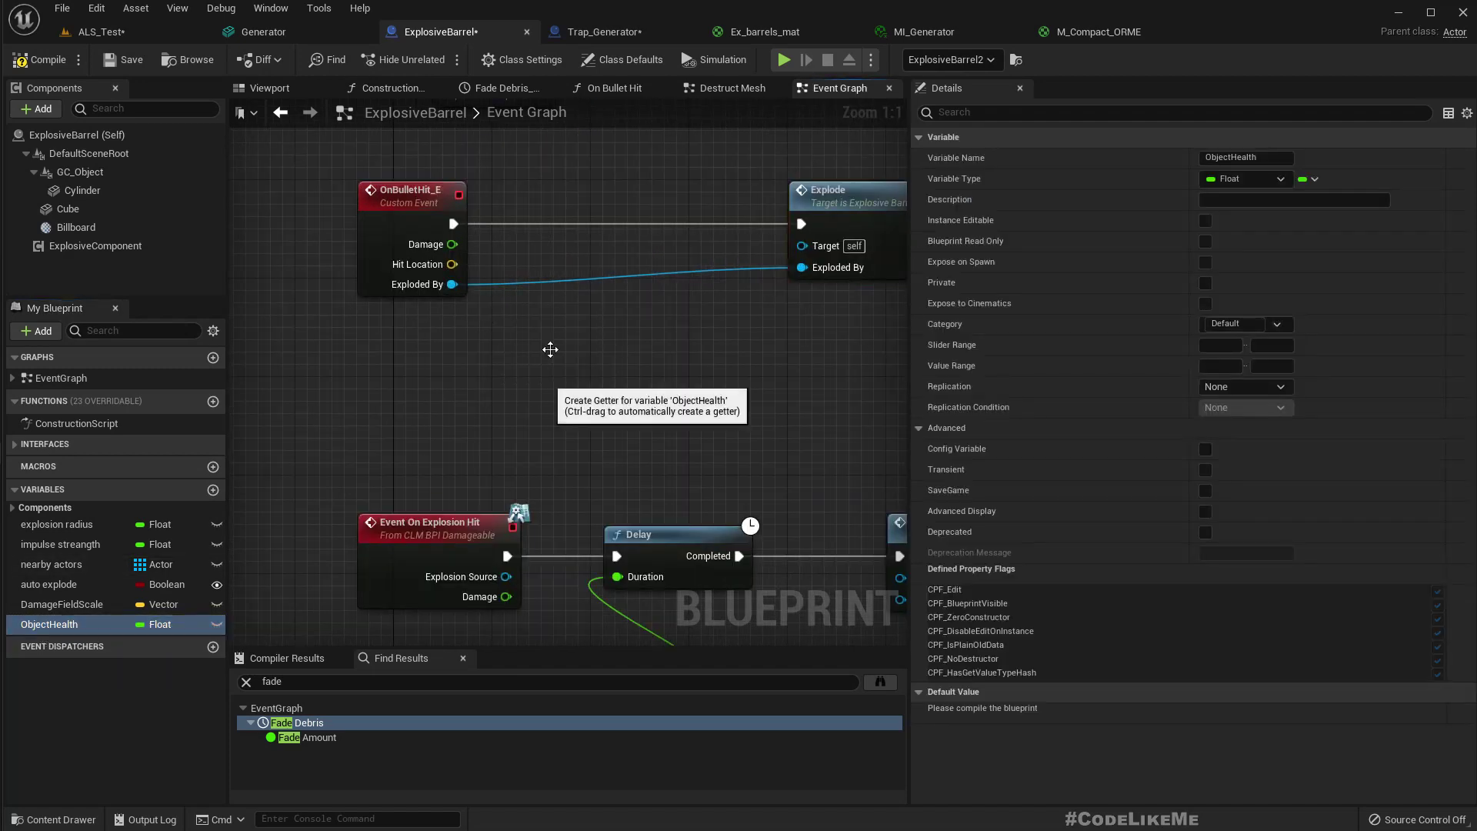
drag(601, 340, 636, 355)
text(-)
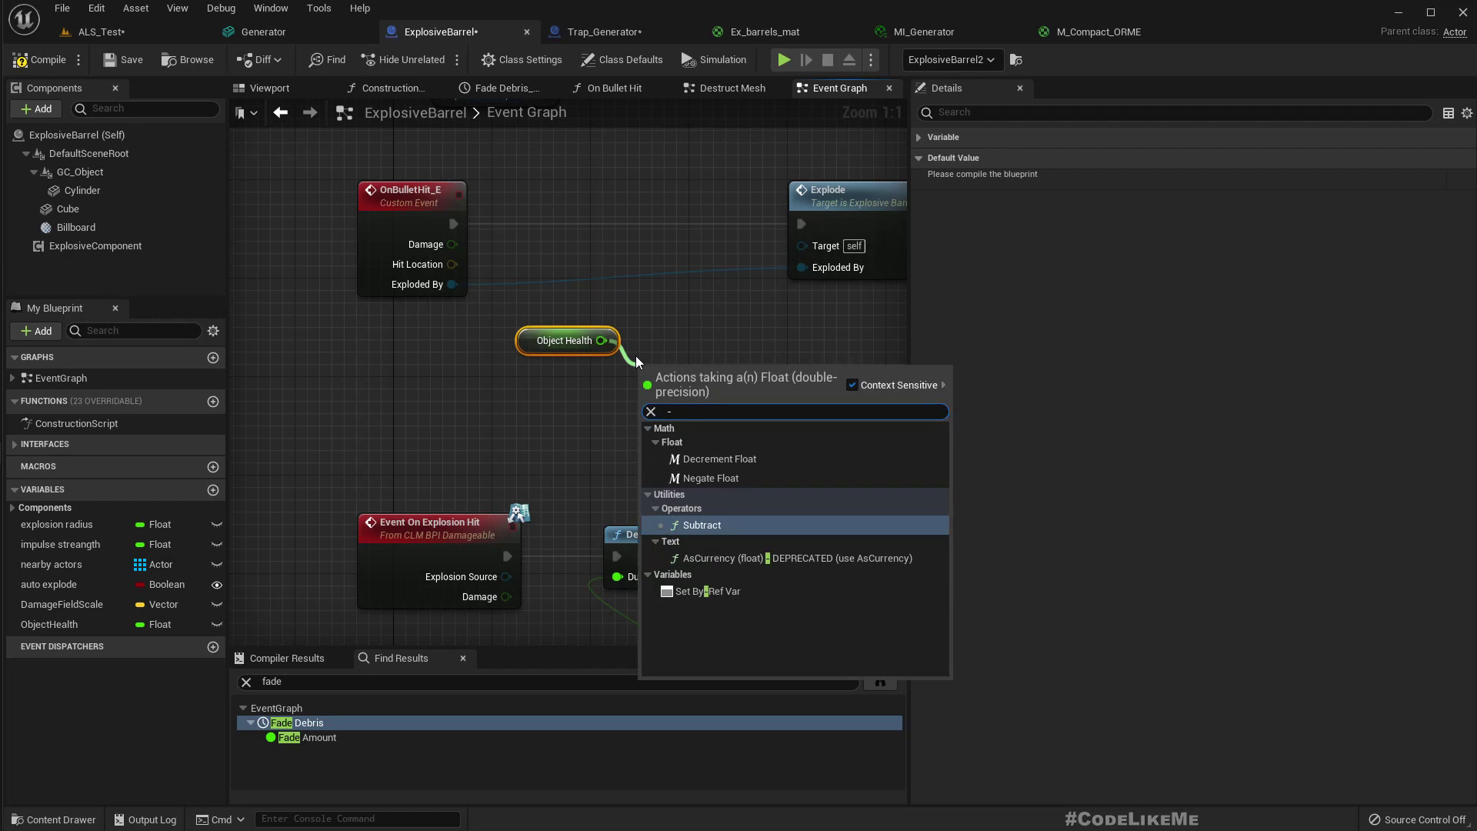
key(Return)
mouse_move(453, 244)
mouse_down()
mouse_move(580, 382)
mouse_move(655, 399)
mouse_move(689, 349)
mouse_up()
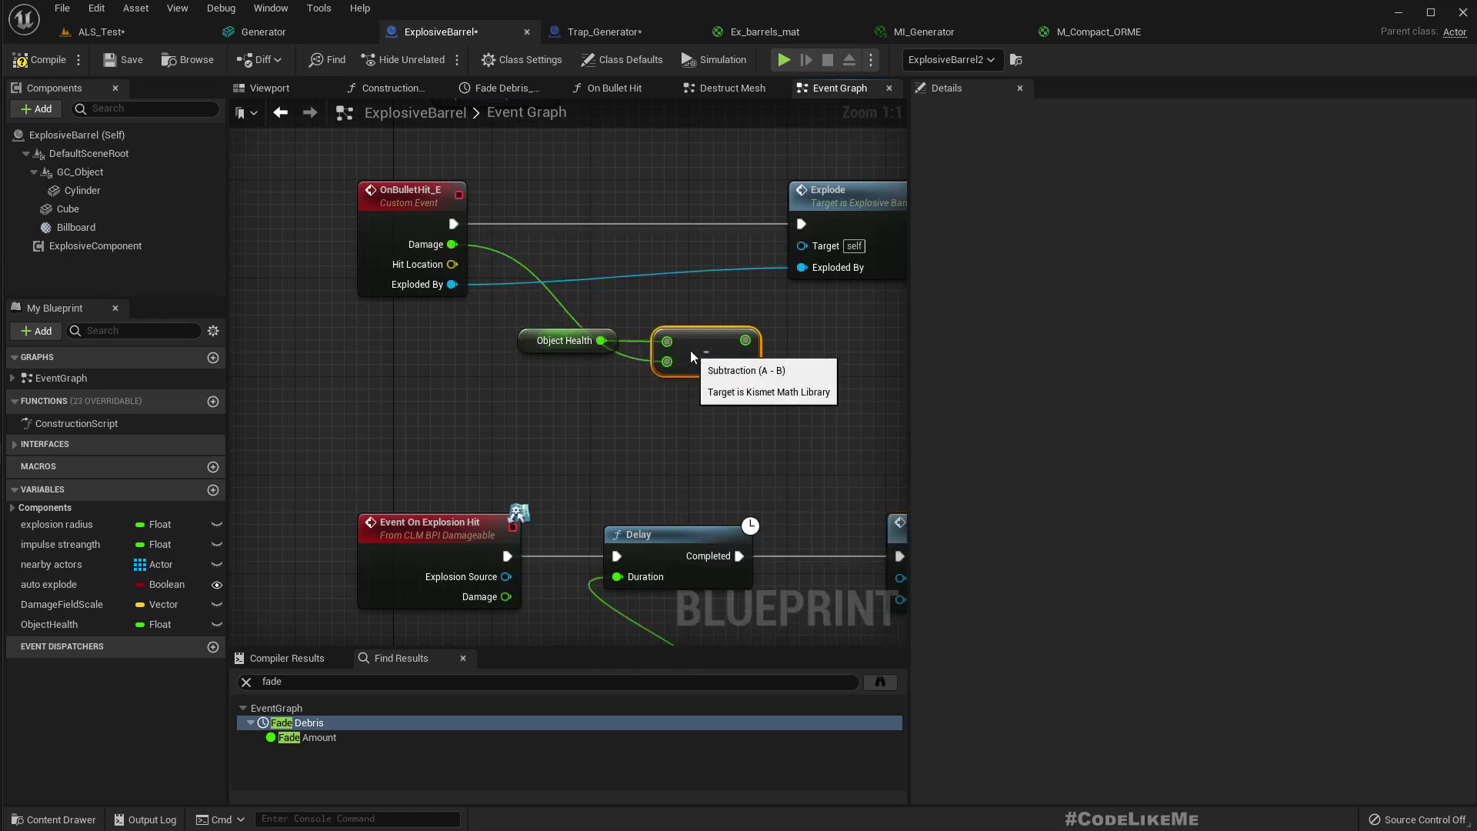
Step: Reposition the subtraction nodes and insert a SET Object Health node between OnBulletHit_E and Explode
mouse_move(600, 391)
mouse_down()
mouse_move(666, 337)
mouse_move(563, 339)
mouse_up()
mouse_move(49, 623)
mouse_down()
mouse_move(92, 620)
mouse_move(569, 209)
mouse_move(578, 217)
mouse_move(456, 224)
mouse_up()
drag(702, 223, 801, 223)
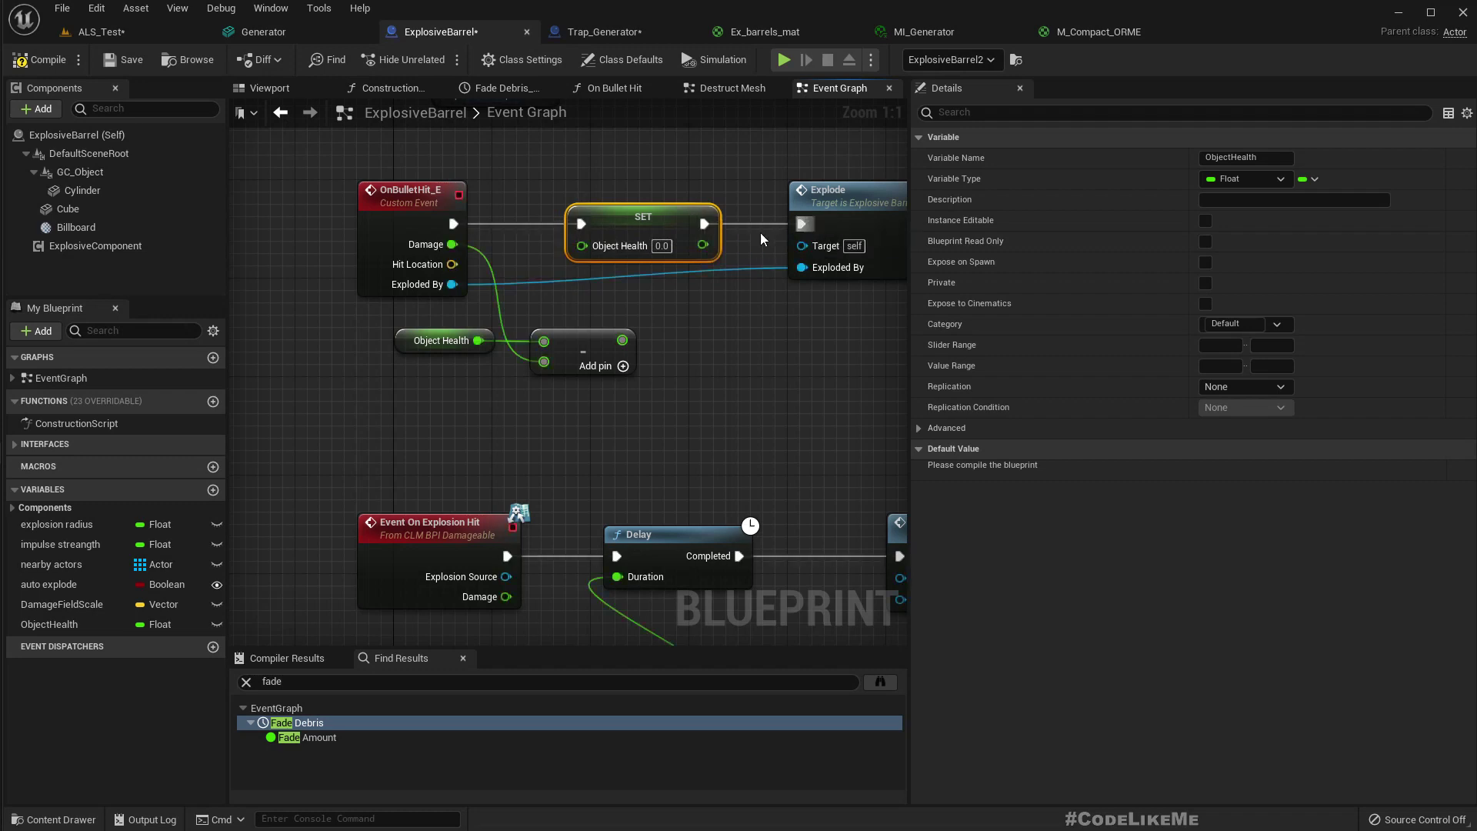
Step: Compile the blueprint, set ObjectHealth's default value to 10, and feed the subtraction result into the SET node
click(72, 629)
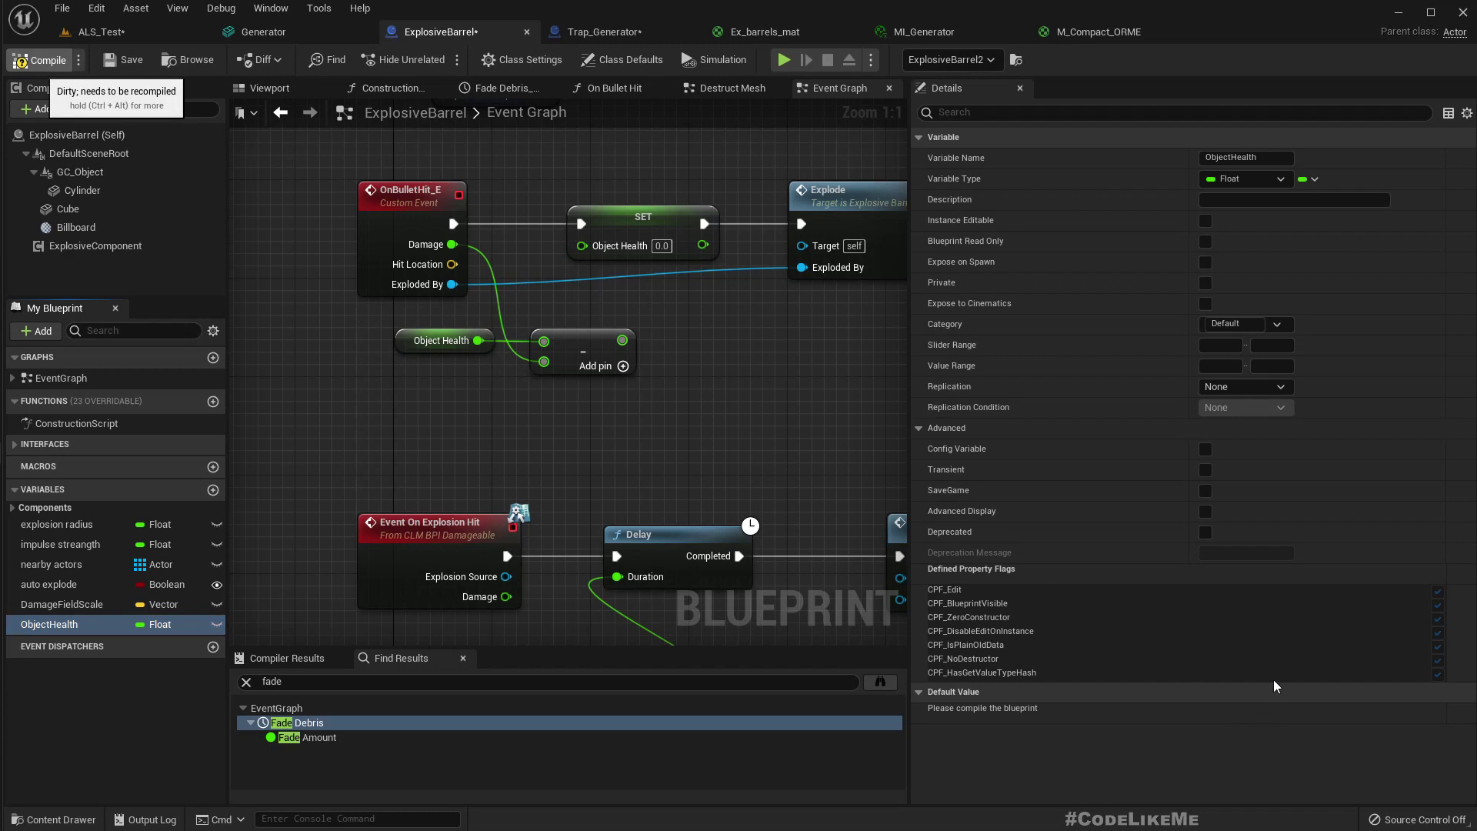
click(1261, 714)
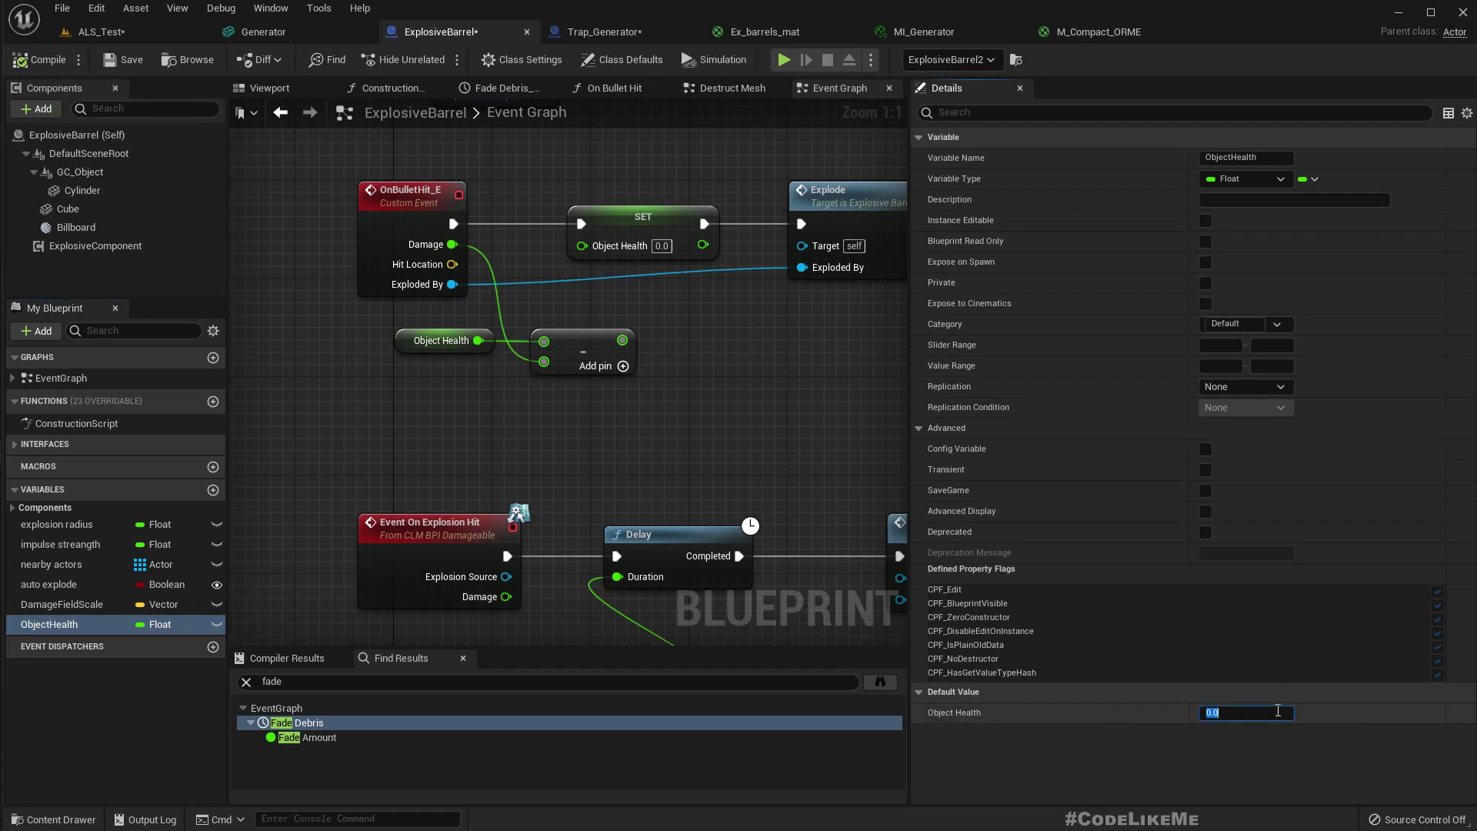
text(10)
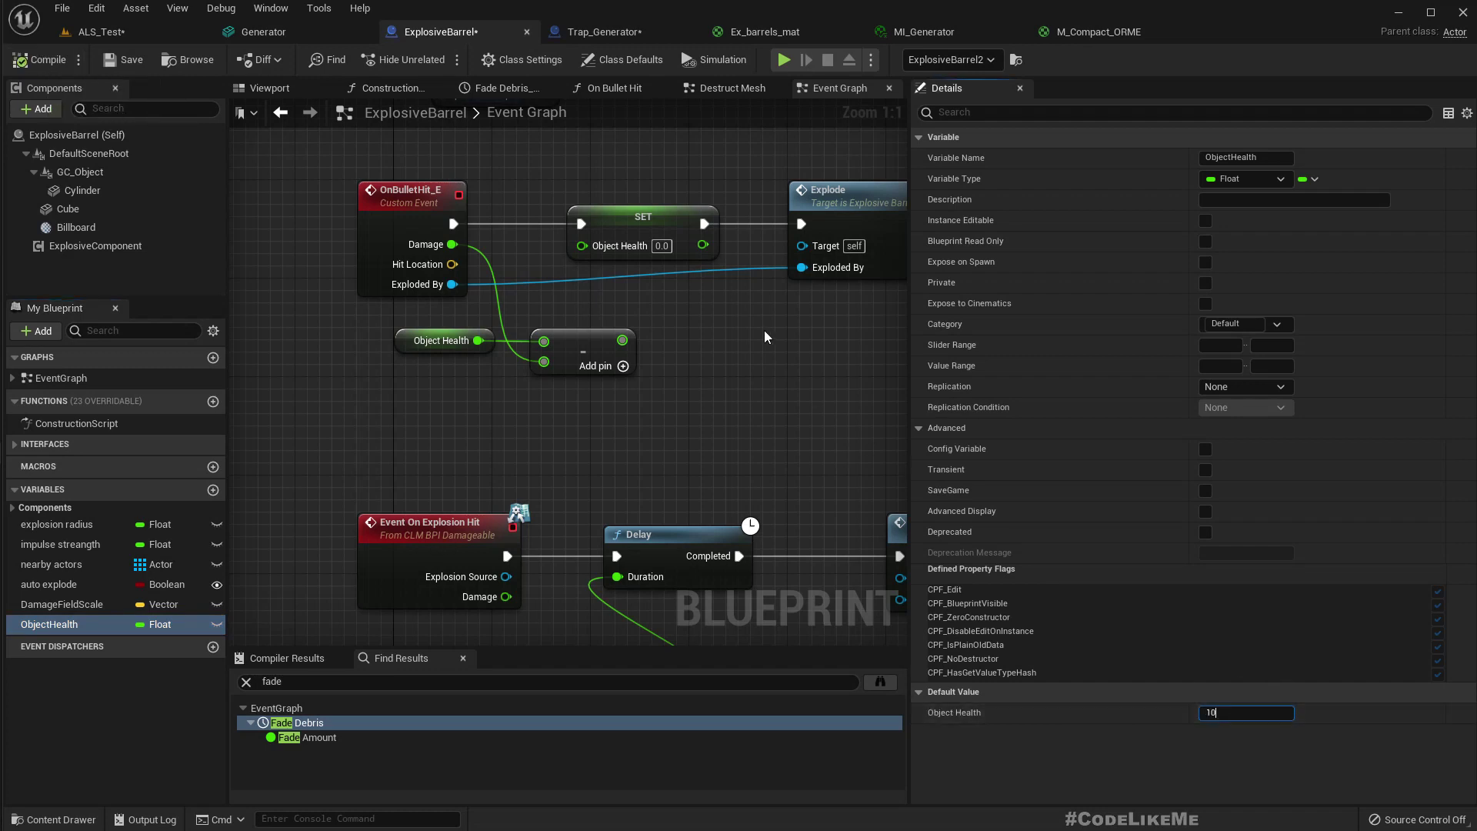
right_drag(764, 330, 705, 351)
drag(567, 367, 528, 270)
Step: Shift the Explode node and insert a Branch between SET Object Health and Explode, running Explode on True
right_drag(791, 386, 664, 387)
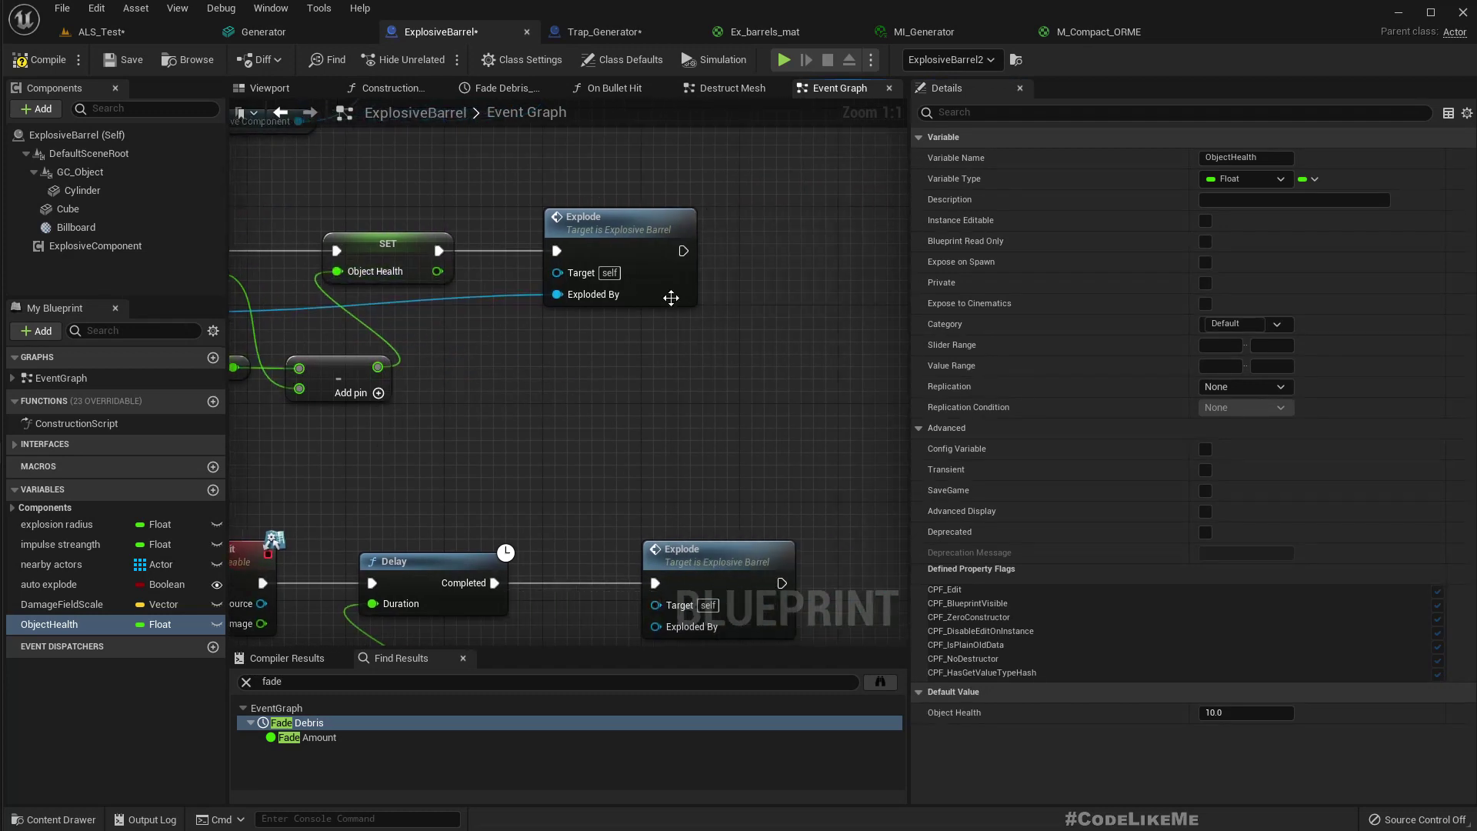
click(744, 238)
drag(744, 239, 842, 238)
drag(438, 250, 526, 252)
text(branch)
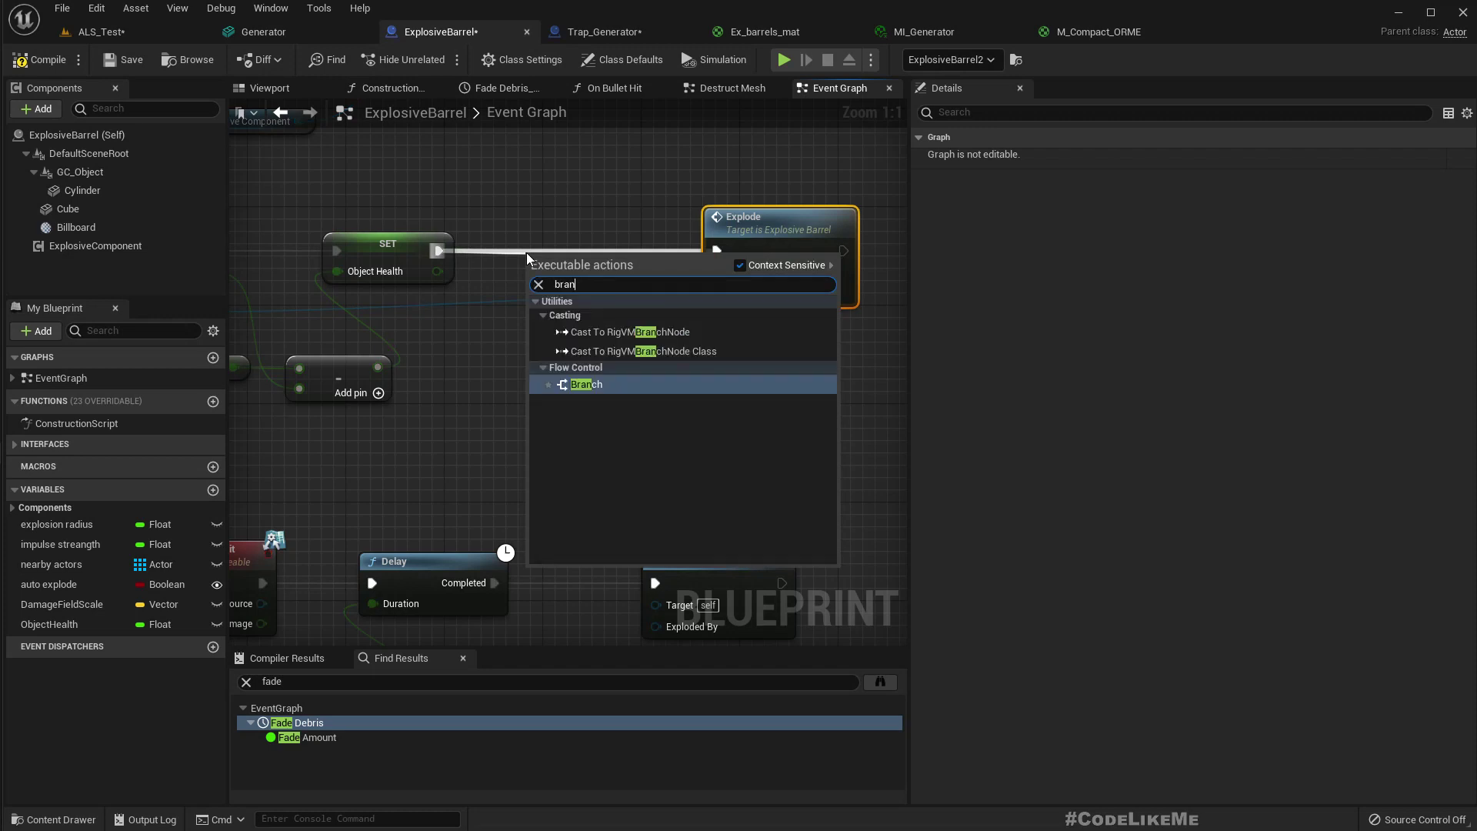
key(Return)
drag(623, 273, 598, 236)
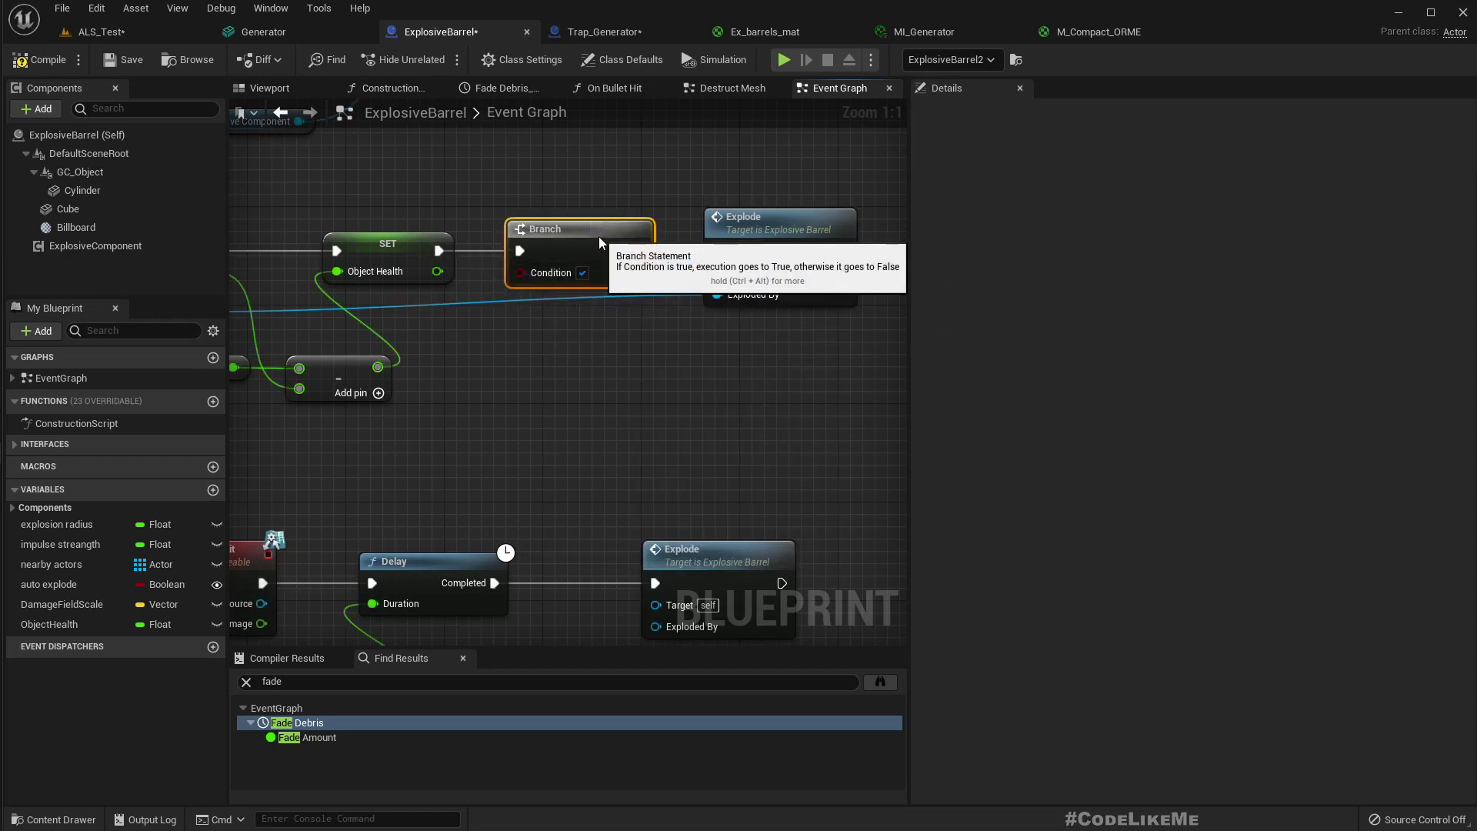
Step: Make the Branch condition check that the newly set Object Health is less than or equal to 0, and compile
right_drag(442, 302, 548, 284)
click(539, 252)
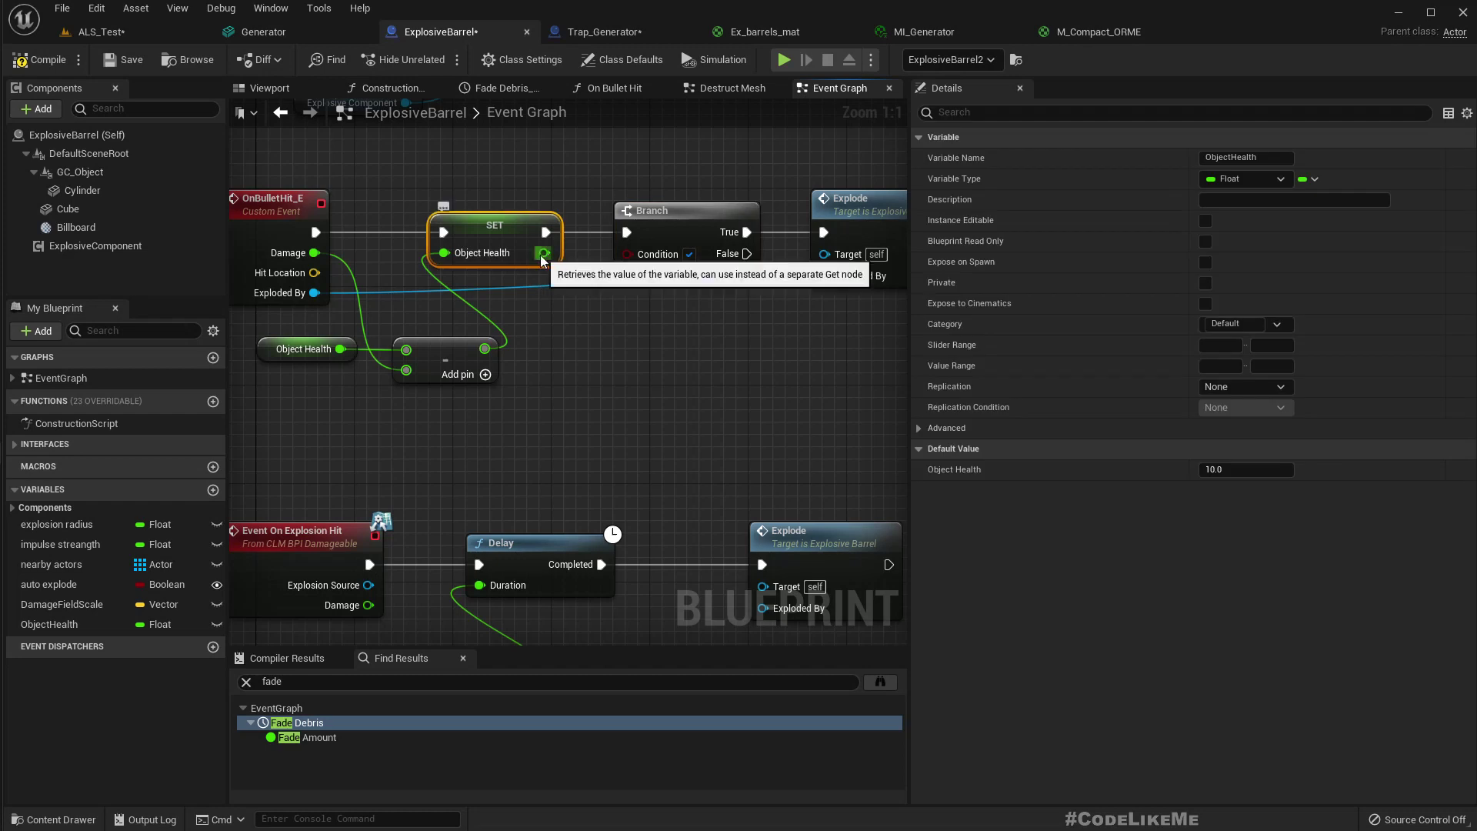
drag(544, 253, 585, 368)
text(<)
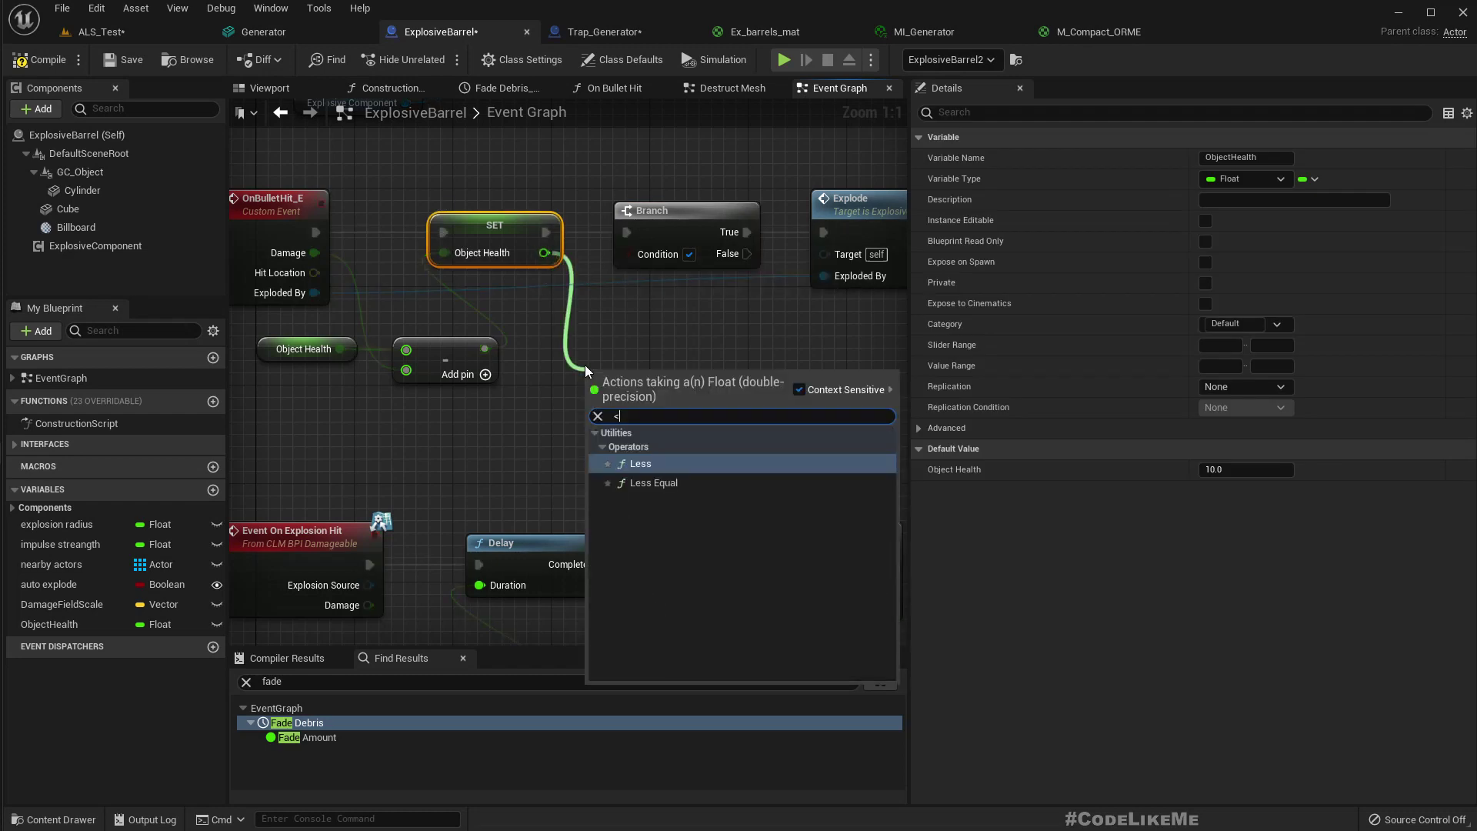
text(=)
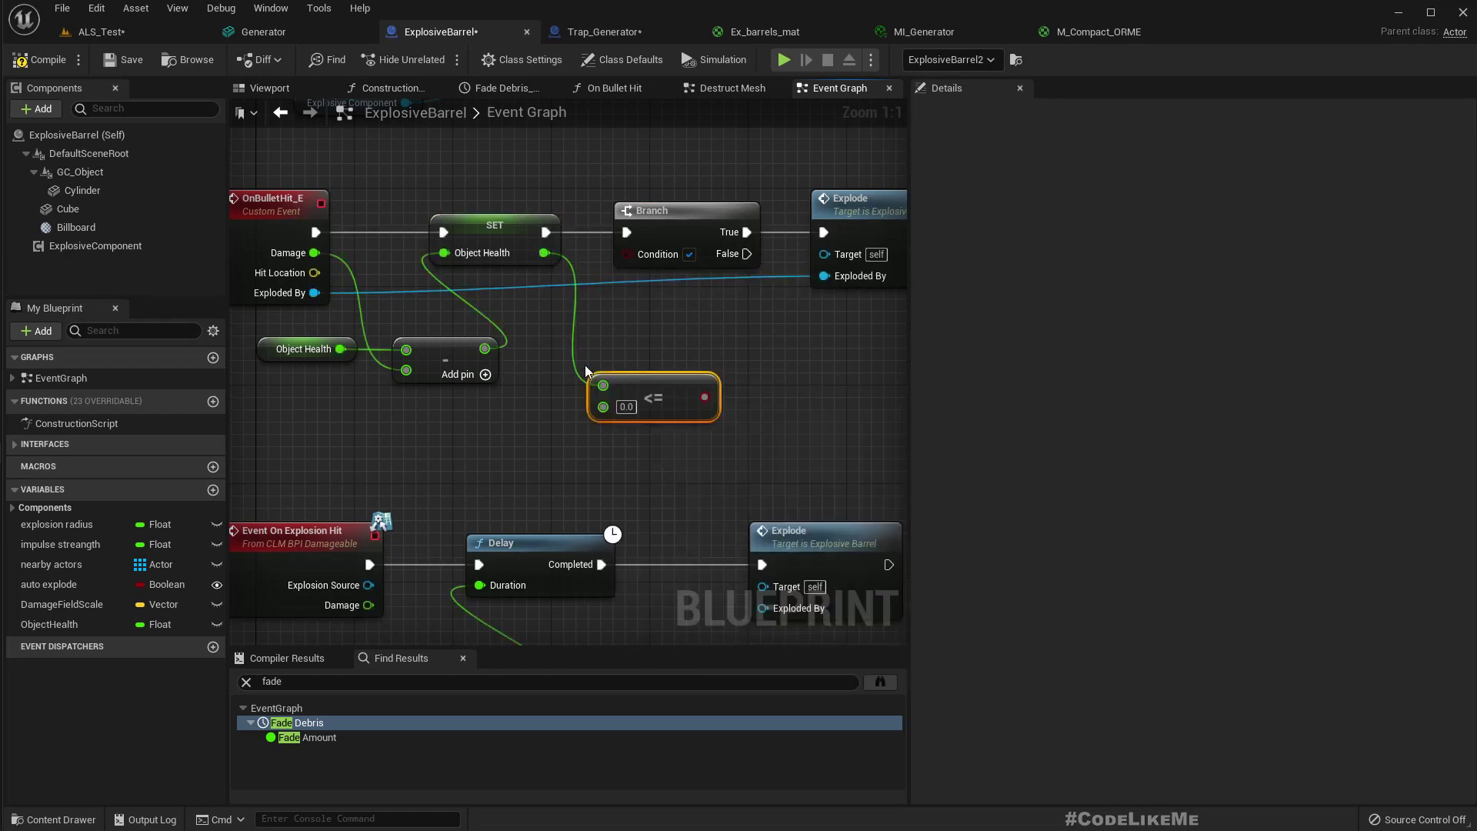
key(Return)
drag(704, 397, 627, 254)
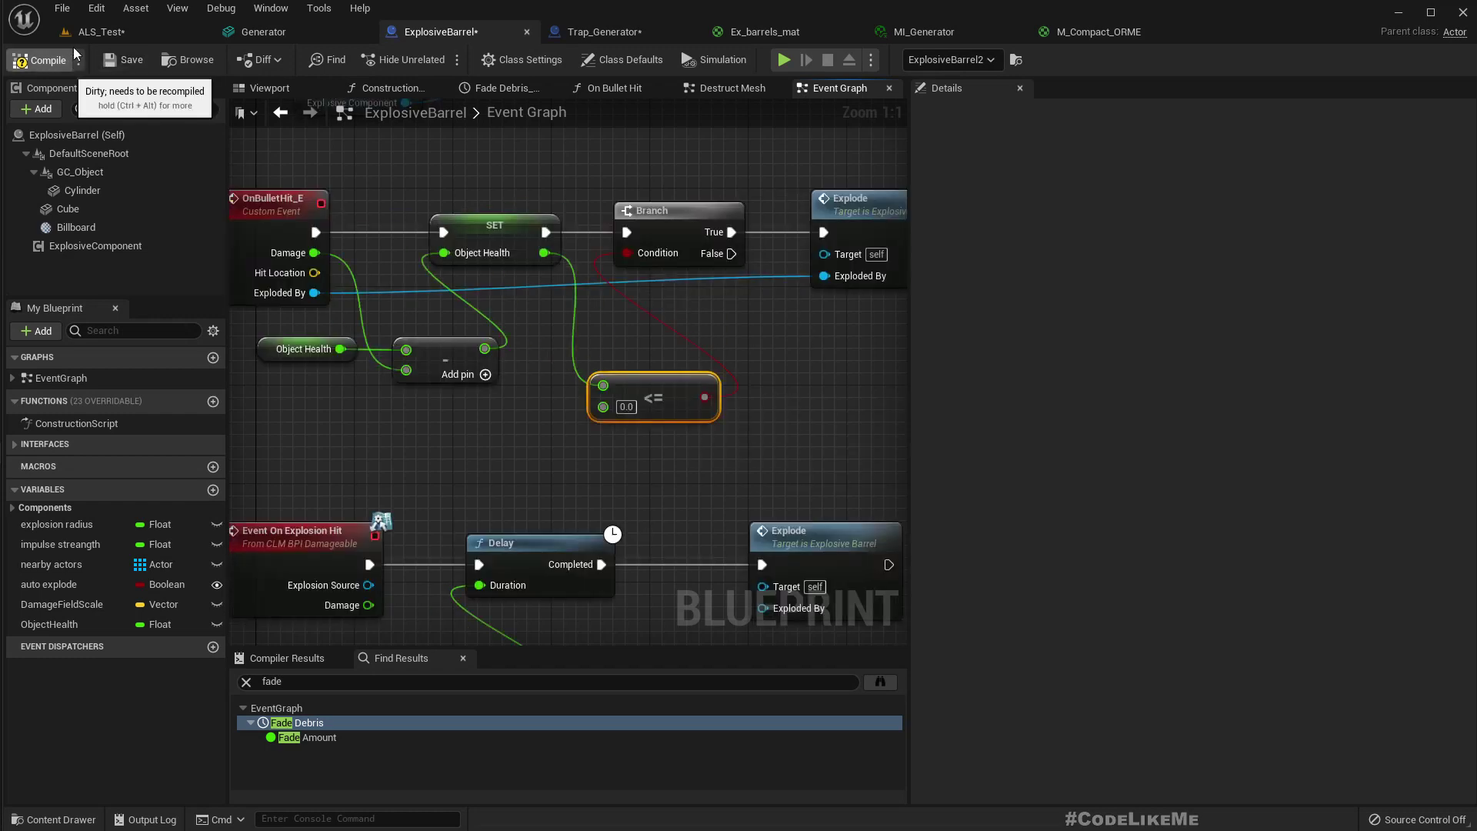
key(F7)
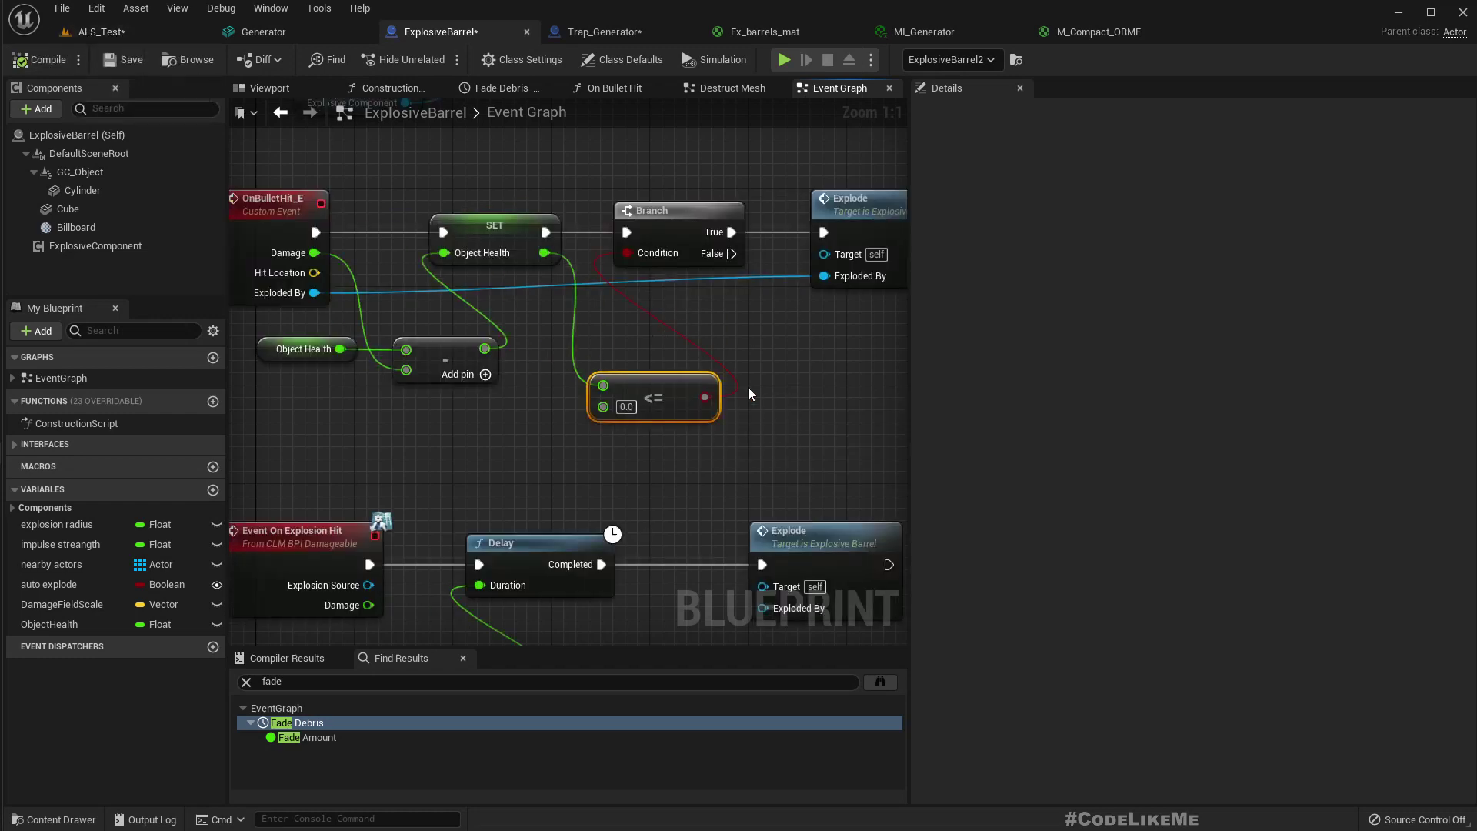
Step: Set the Object Health class default of Trap_Generator to 100 and compile the blueprint
click(103, 31)
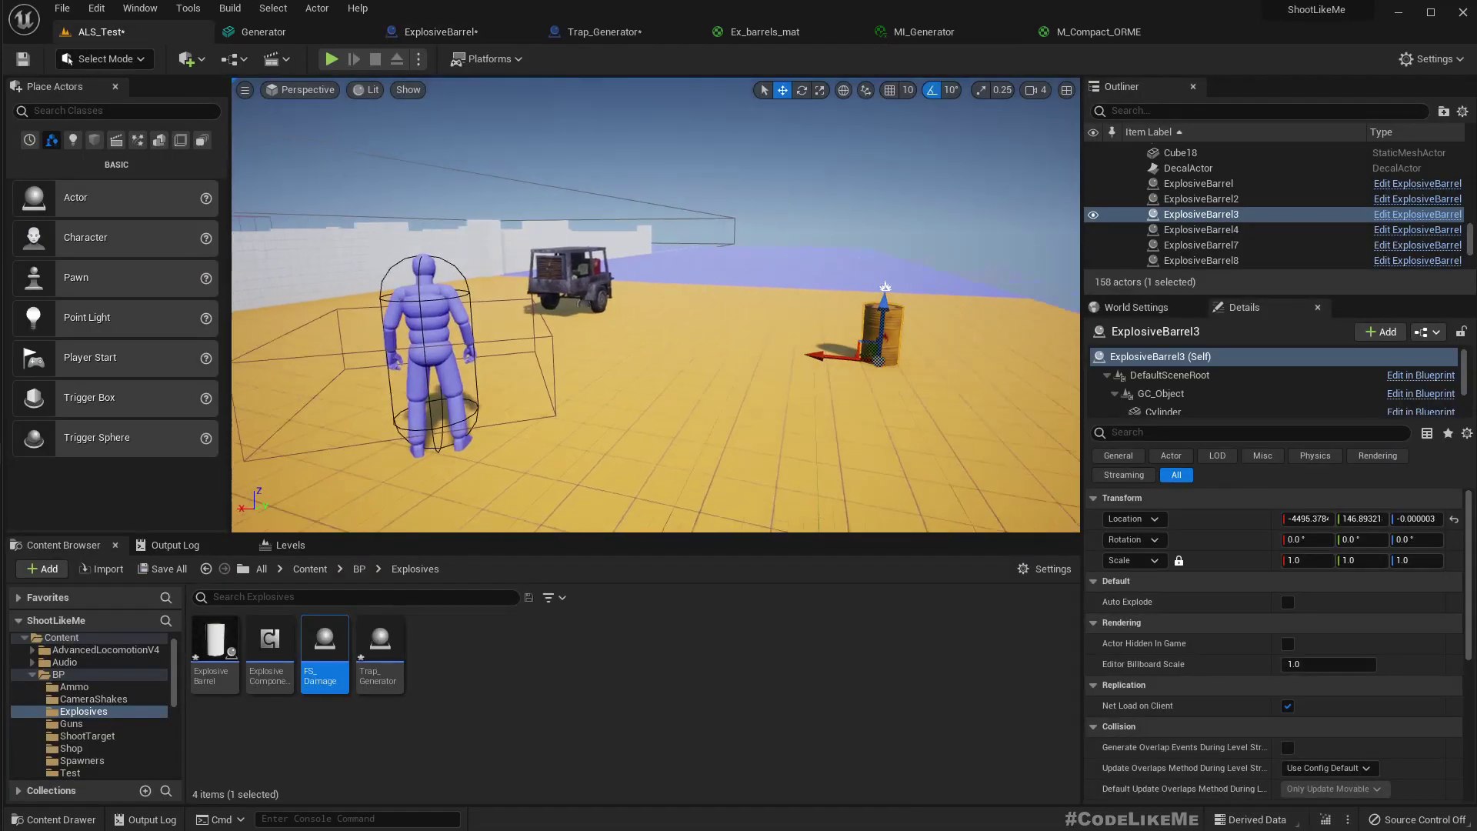
click(604, 31)
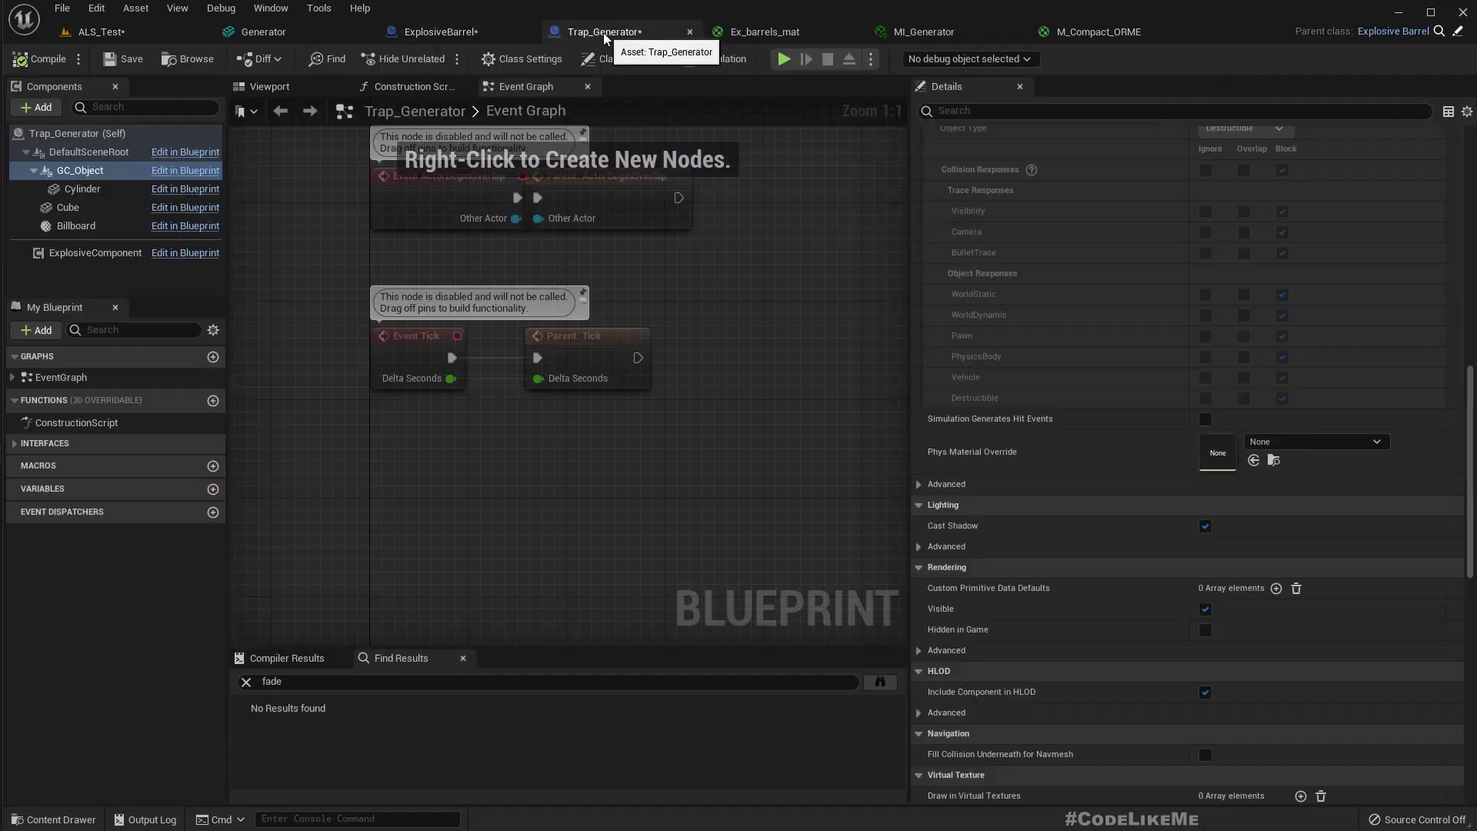
click(68, 134)
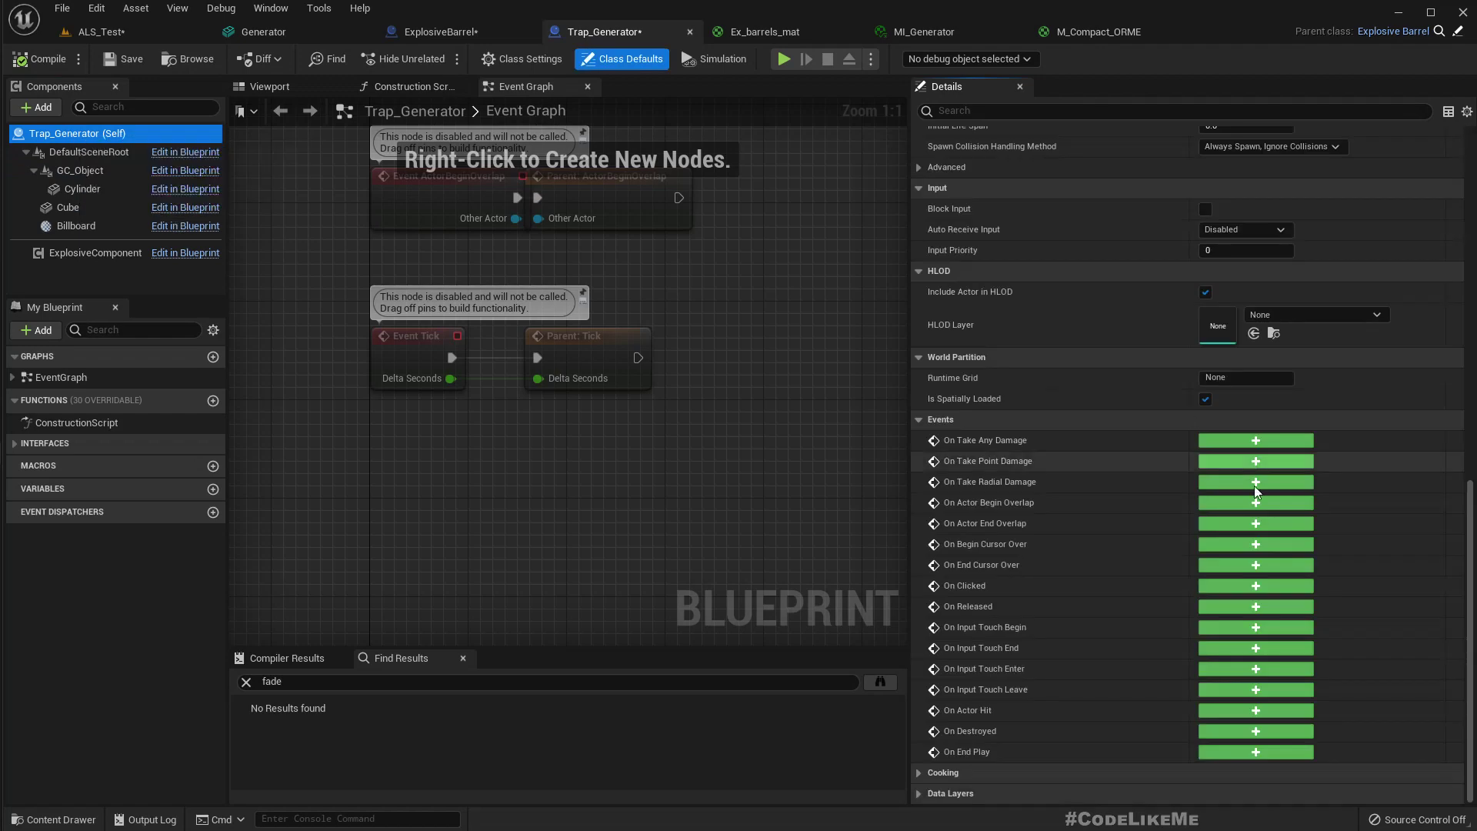
scroll(1246, 458, up, 15)
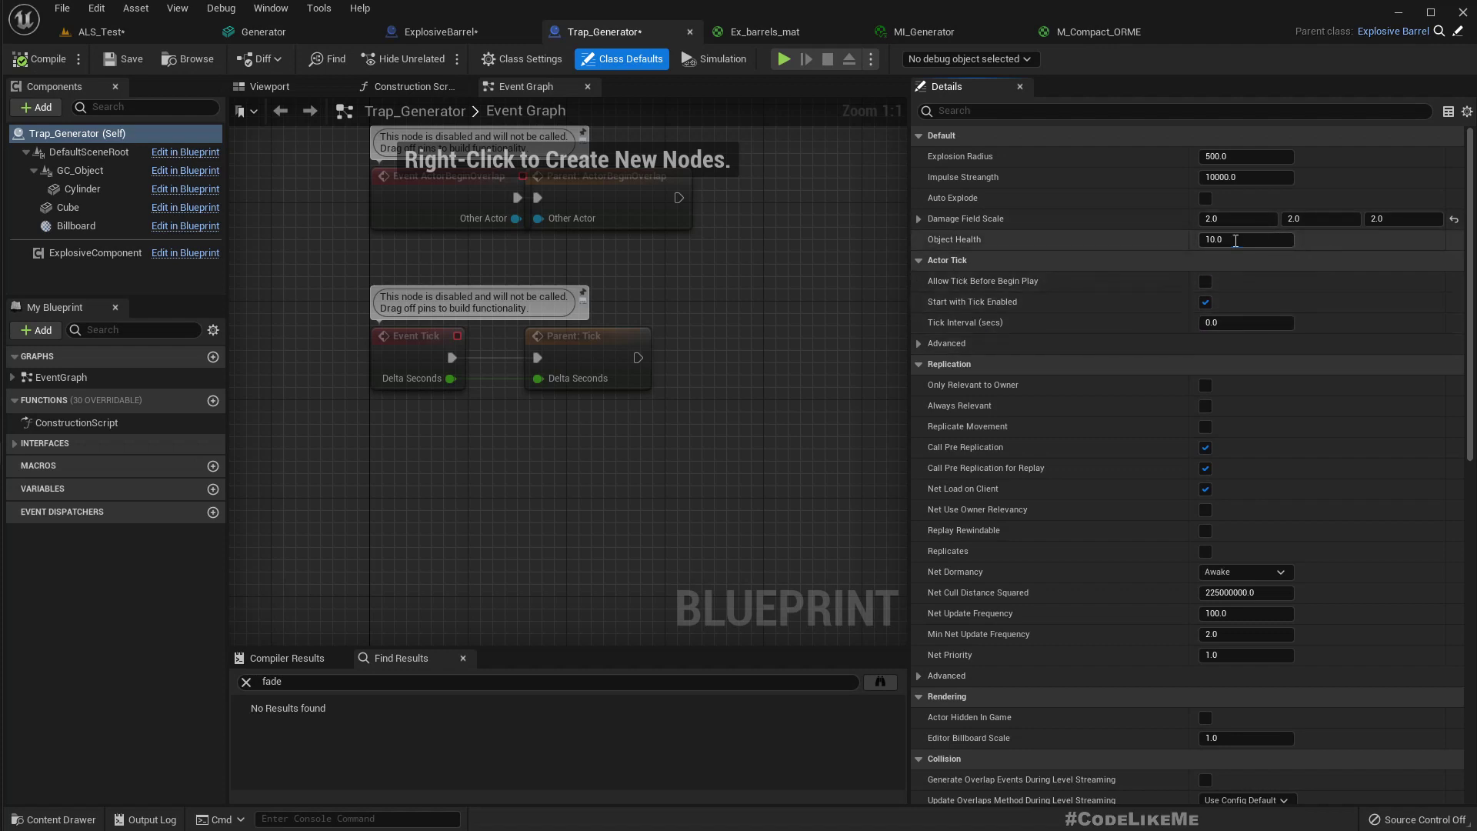
click(1230, 240)
text(100)
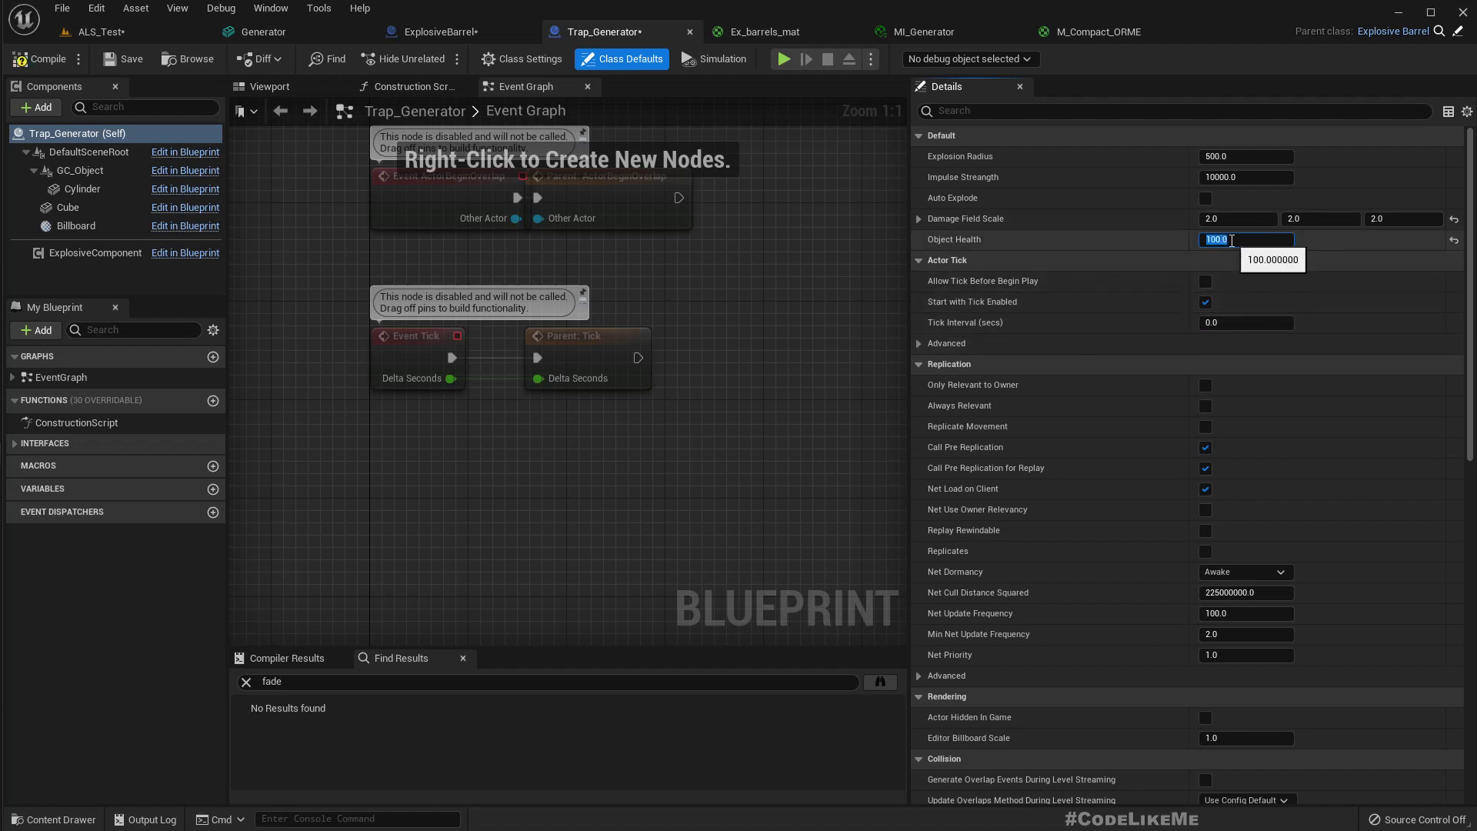
key(Return)
click(40, 58)
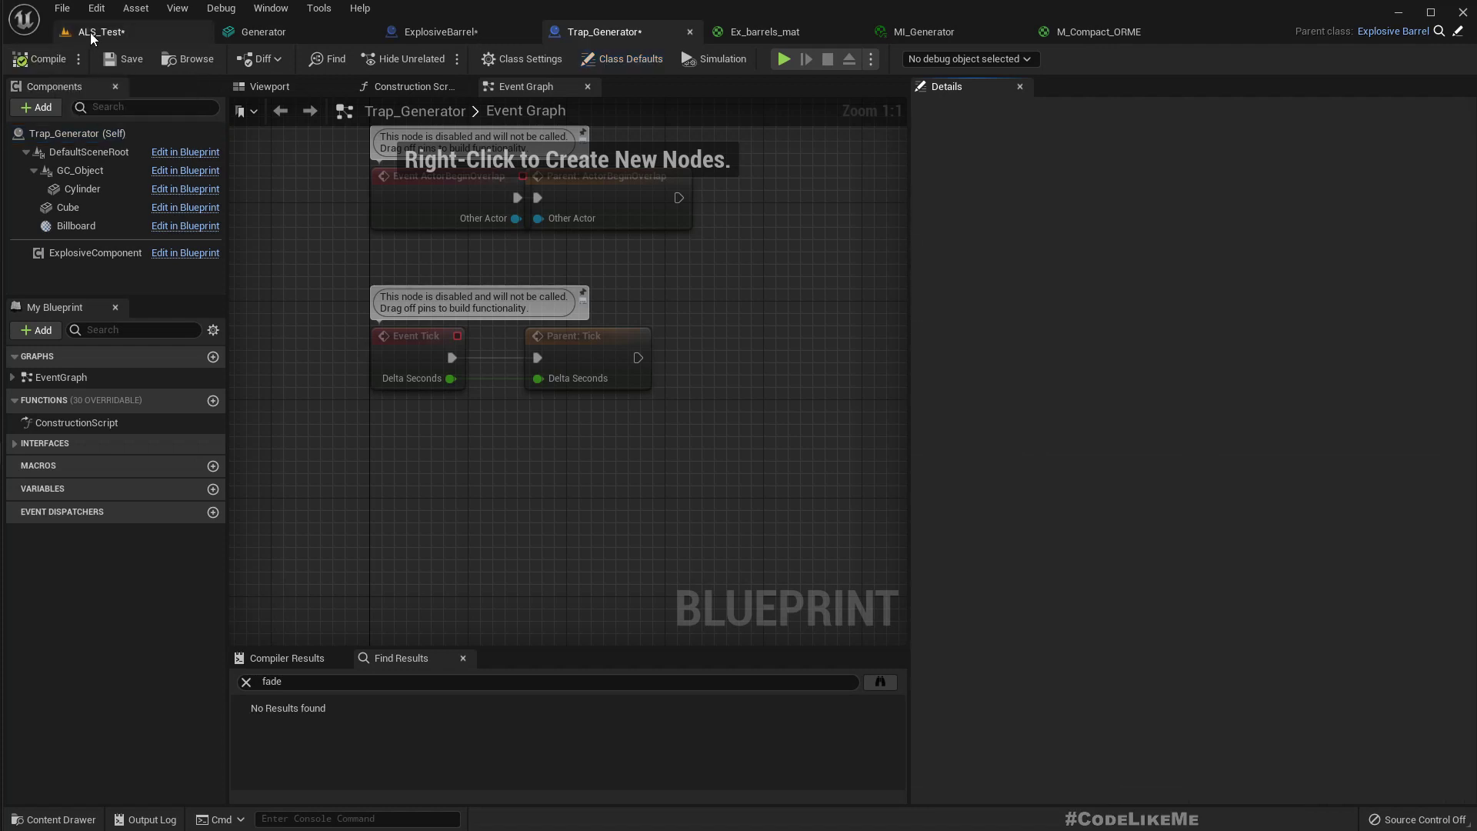
Step: Play the ALS_Test level full screen, equip the rifle and shoot the explosive barrel to test its health-based explosion
click(100, 32)
mouse_move(570, 393)
right_down()
mouse_move(589, 394)
mouse_move(572, 393)
right_up()
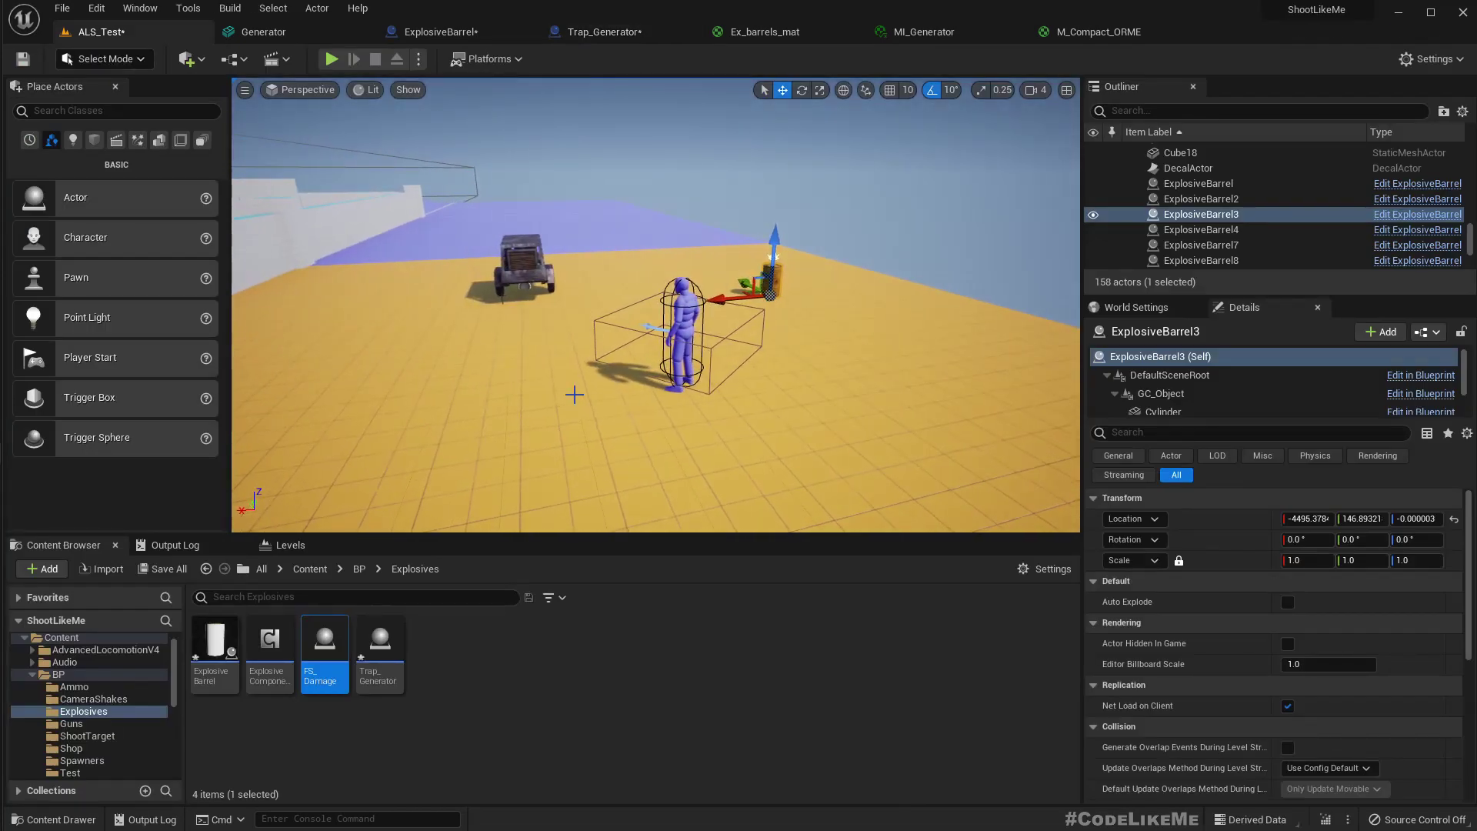
key(F11)
key(alt+p)
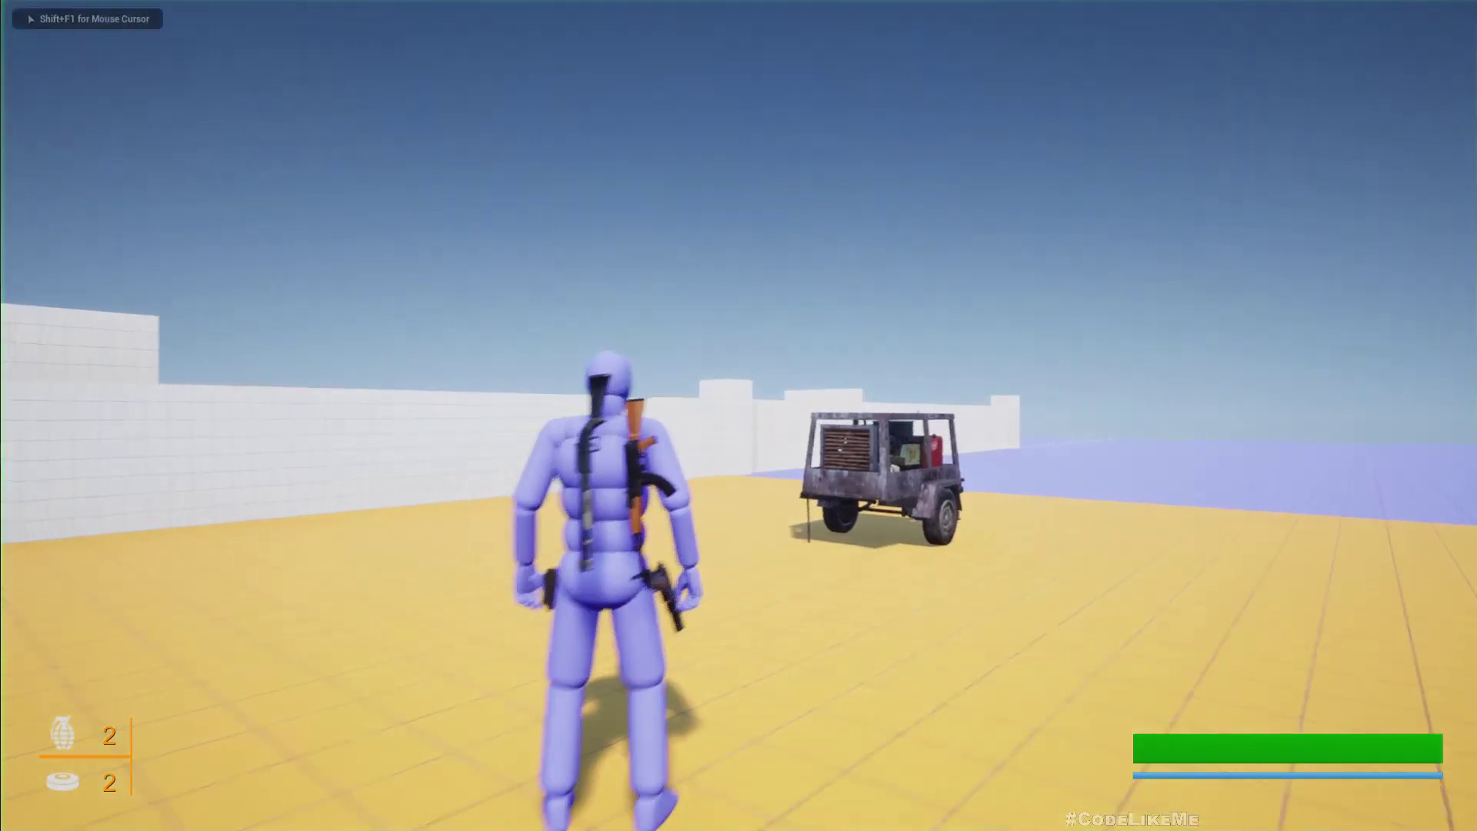
key(w)
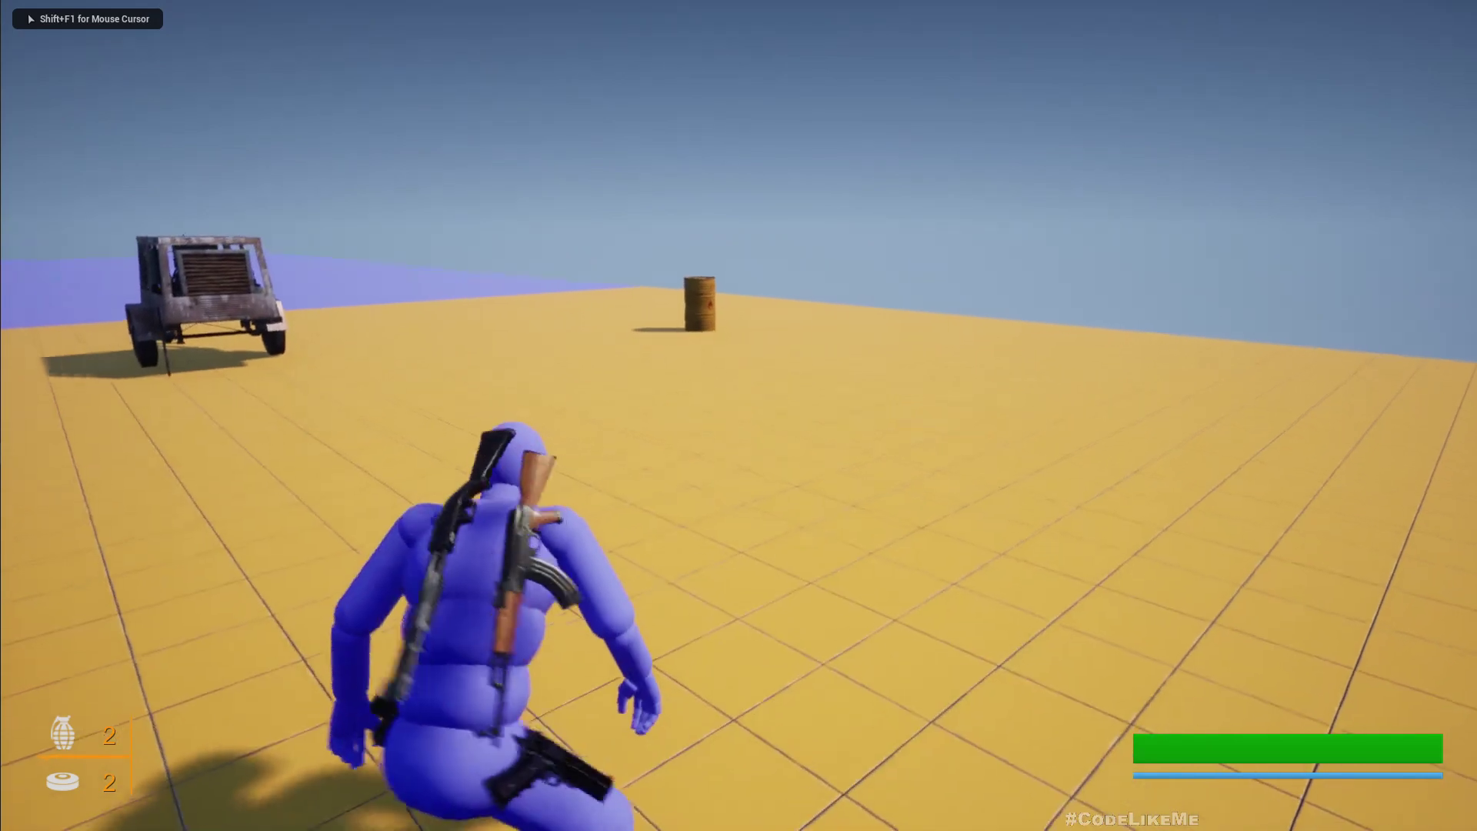
key(1)
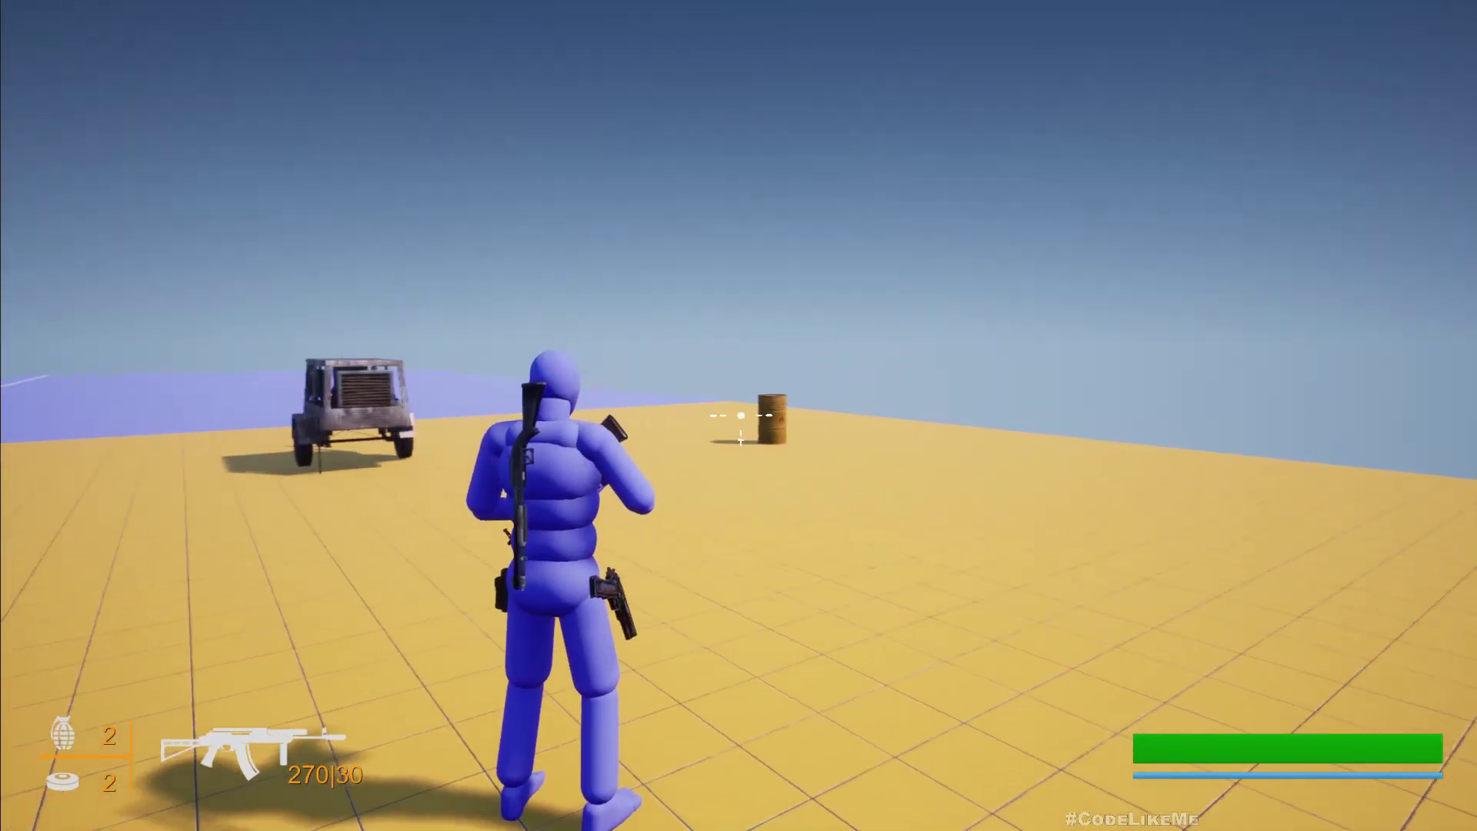
right_click(740, 416)
click(741, 415)
click(741, 416)
click(740, 415)
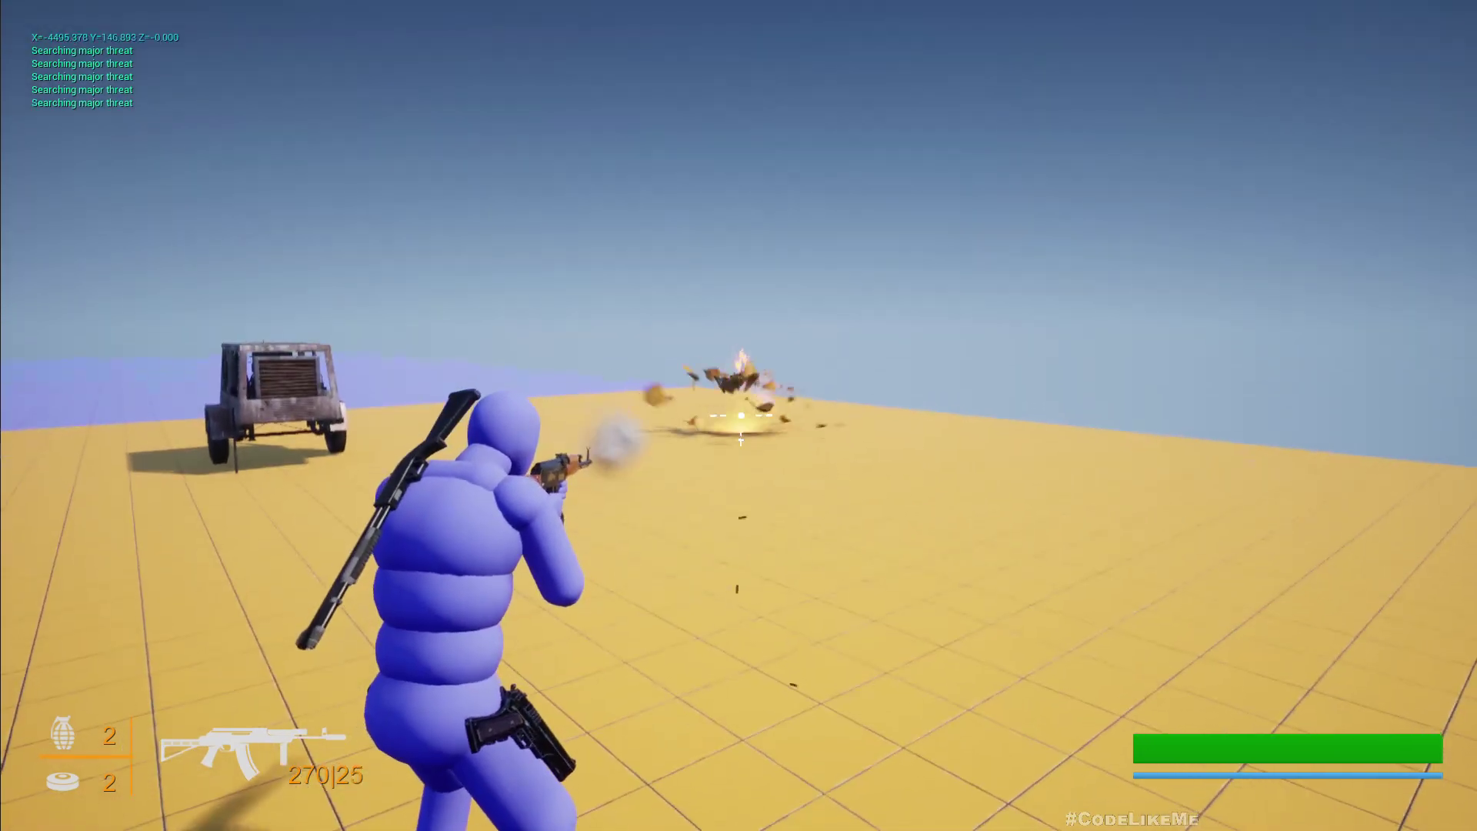
Step: Shoot the generator repeatedly with the rifle to test its higher health and fracture, and end the play session
key(d)
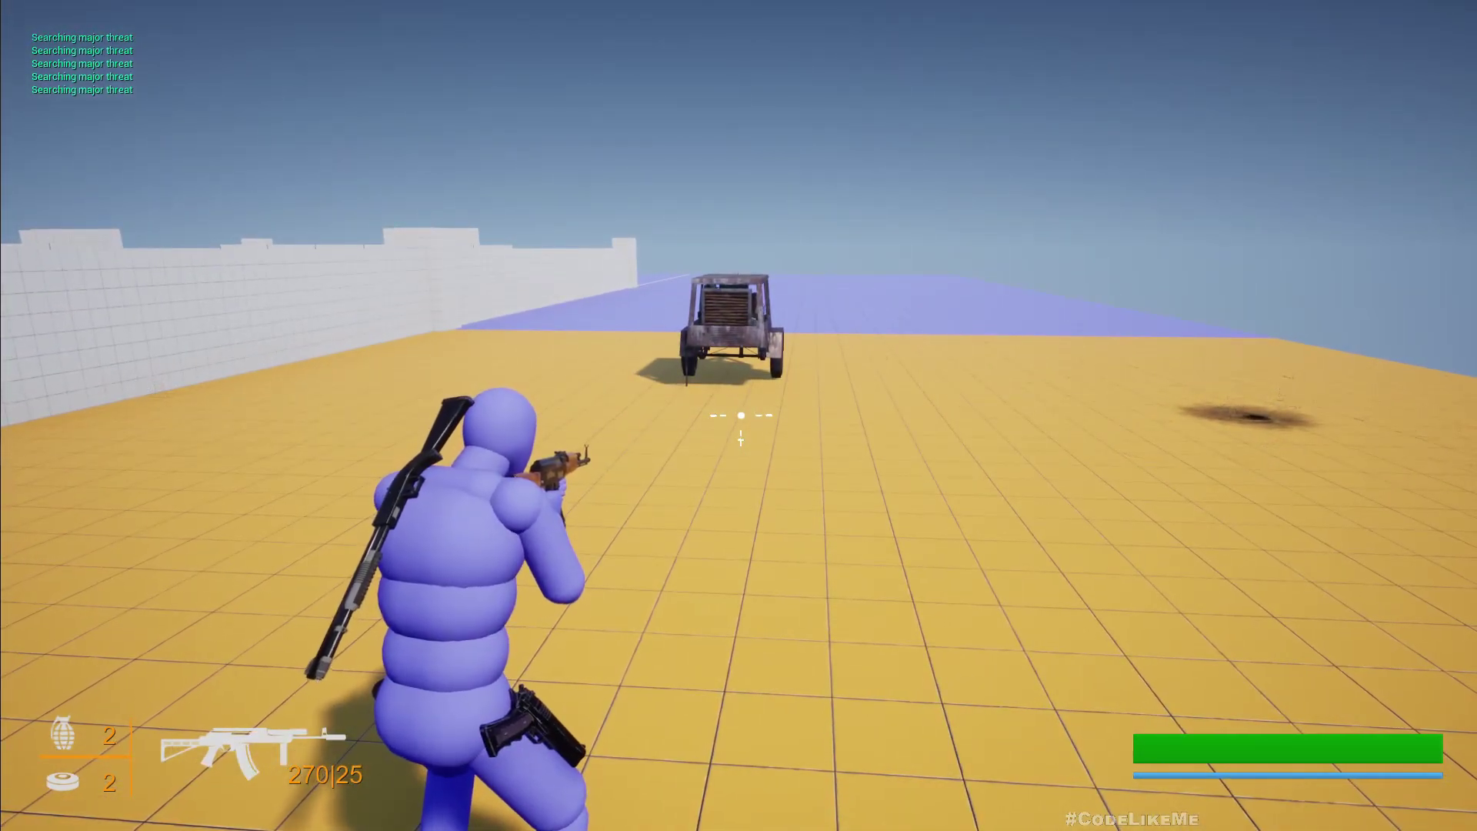
key(d)
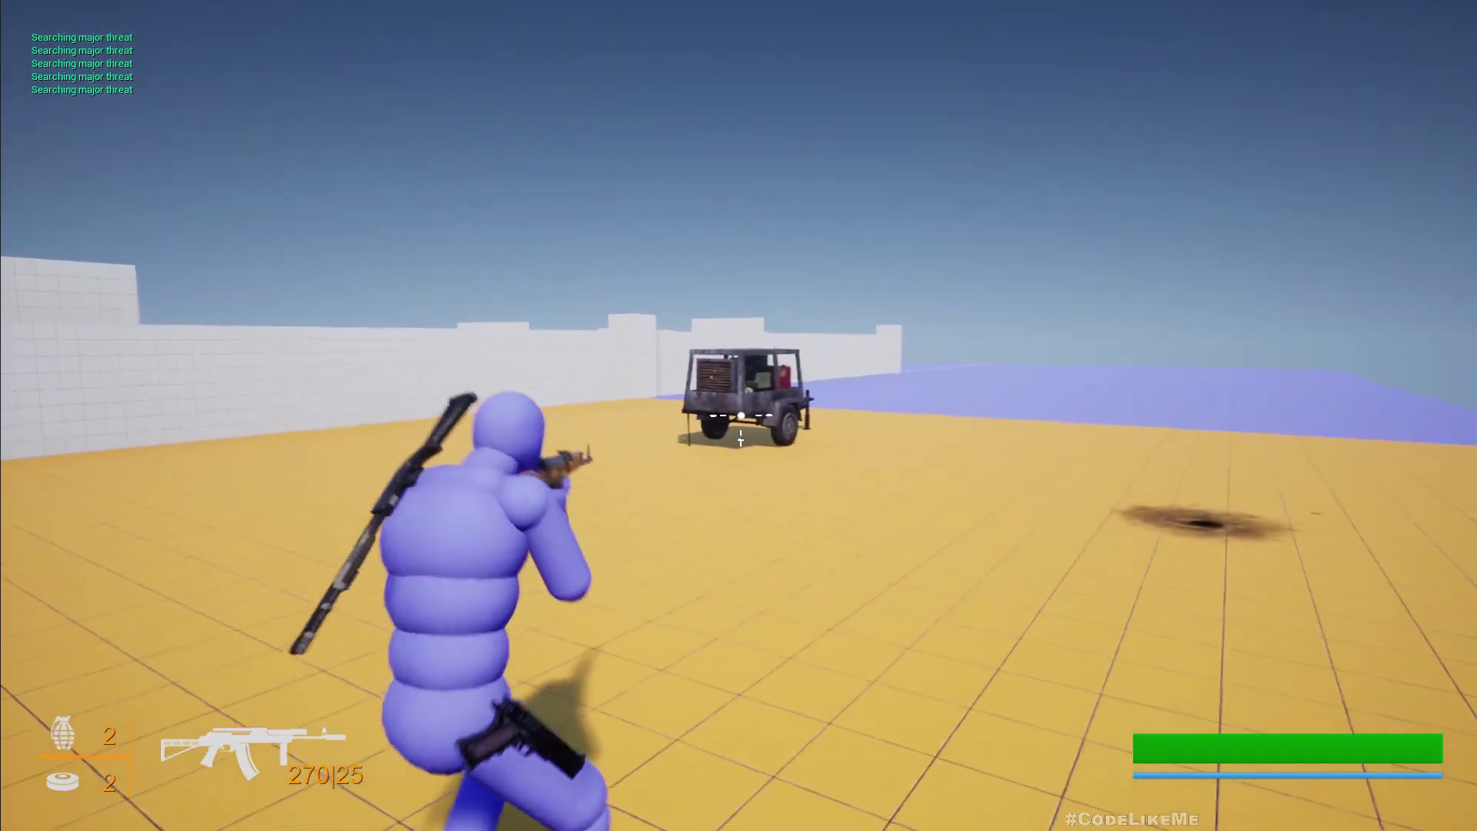
click(741, 415)
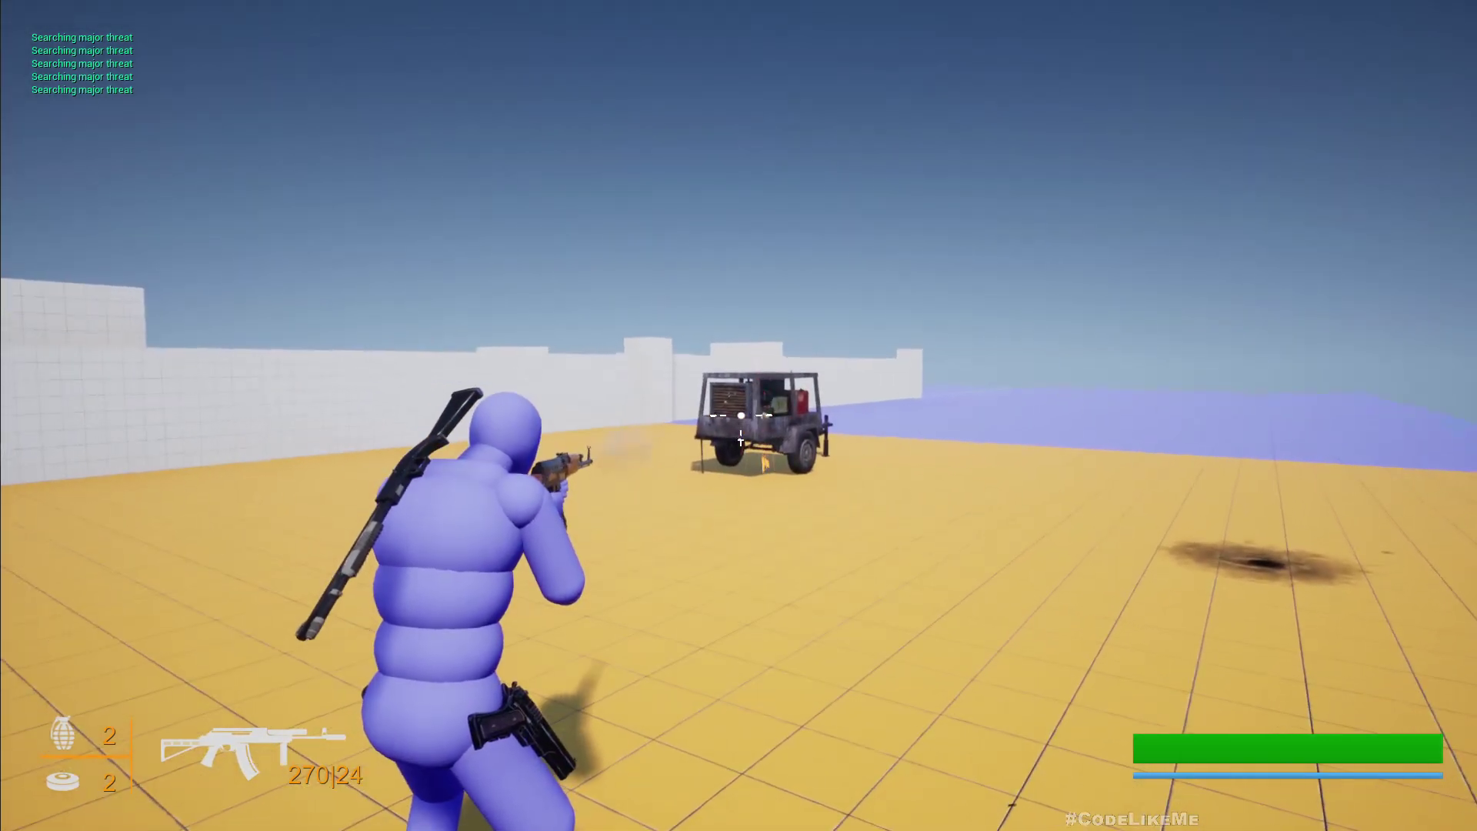
click(740, 415)
click(740, 415)
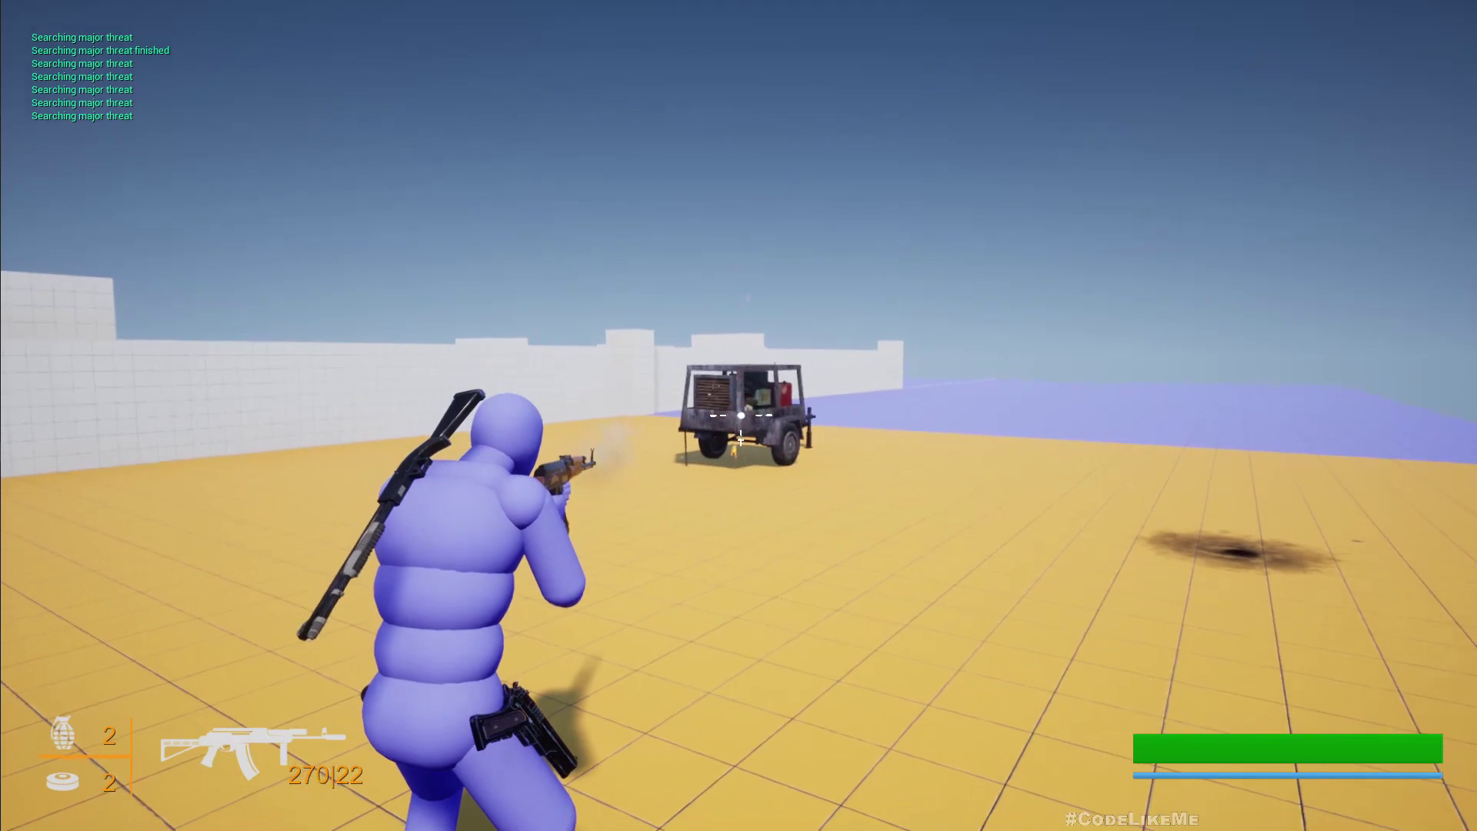
click(740, 415)
click(741, 415)
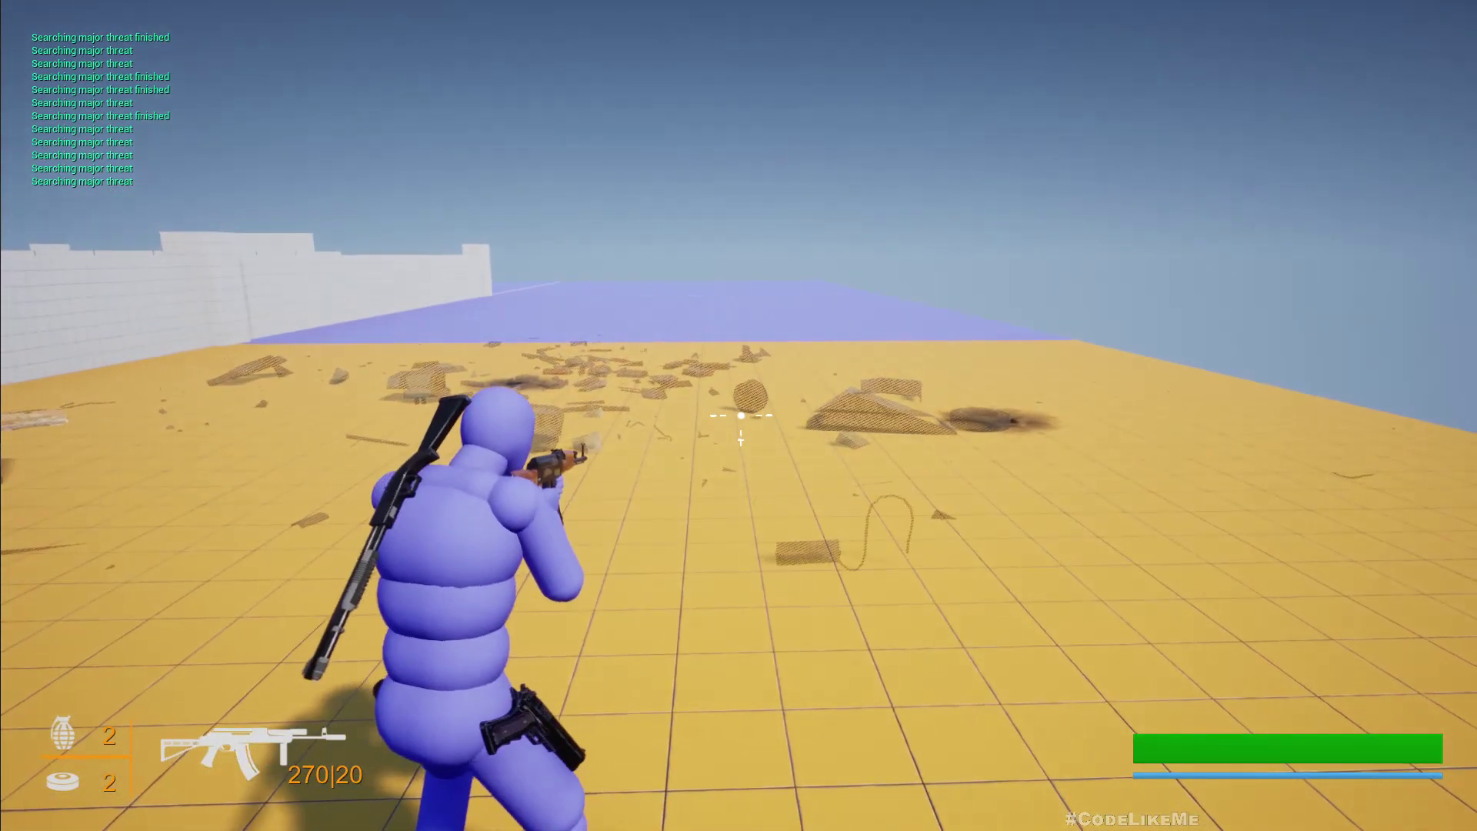
key(Escape)
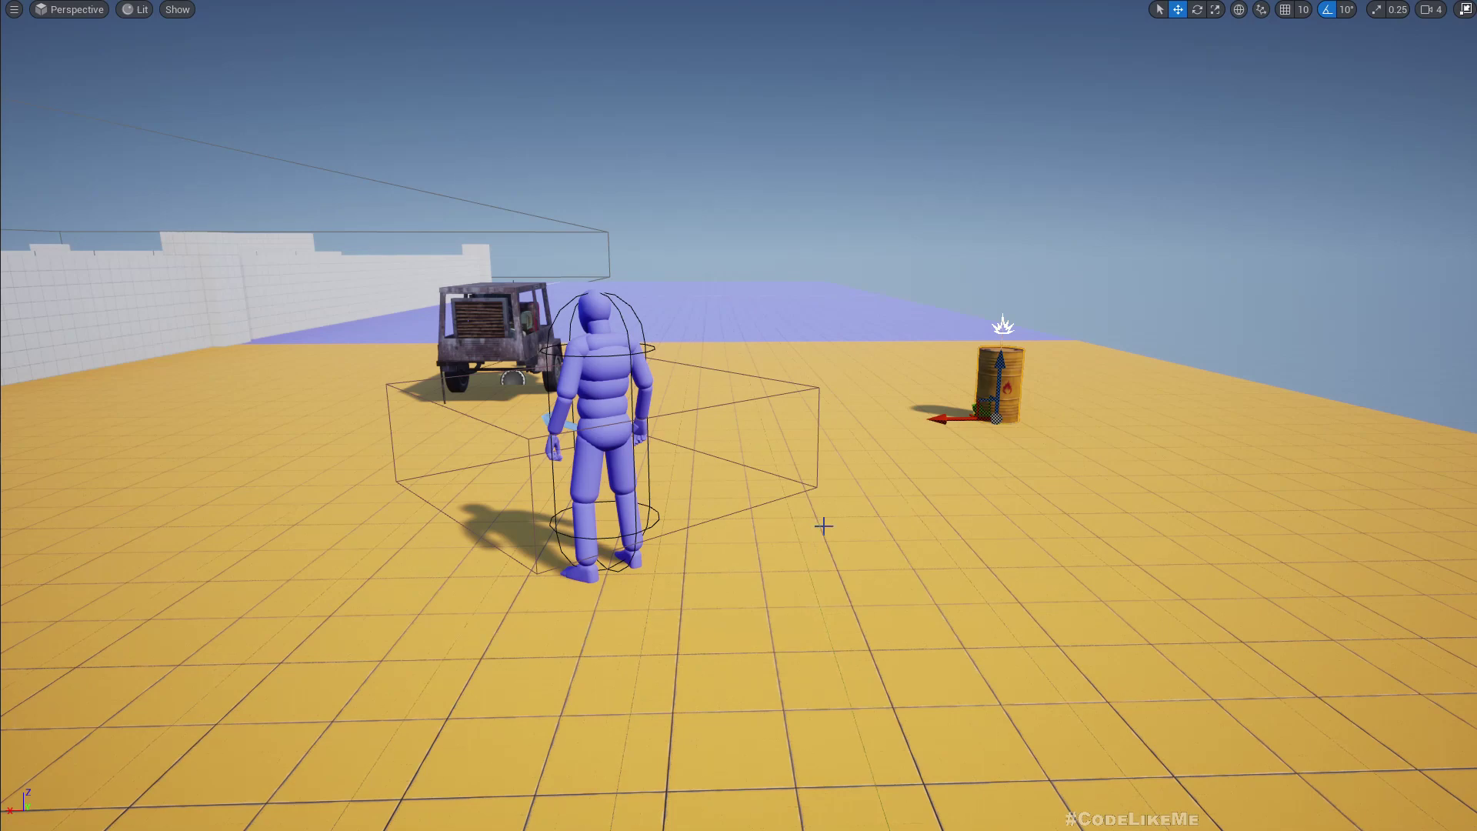
Step: Examine the generator trailer in the level from several sides, including its control panel and engine
right_drag(907, 619, 598, 608)
key(d)
key(w)
key(d)
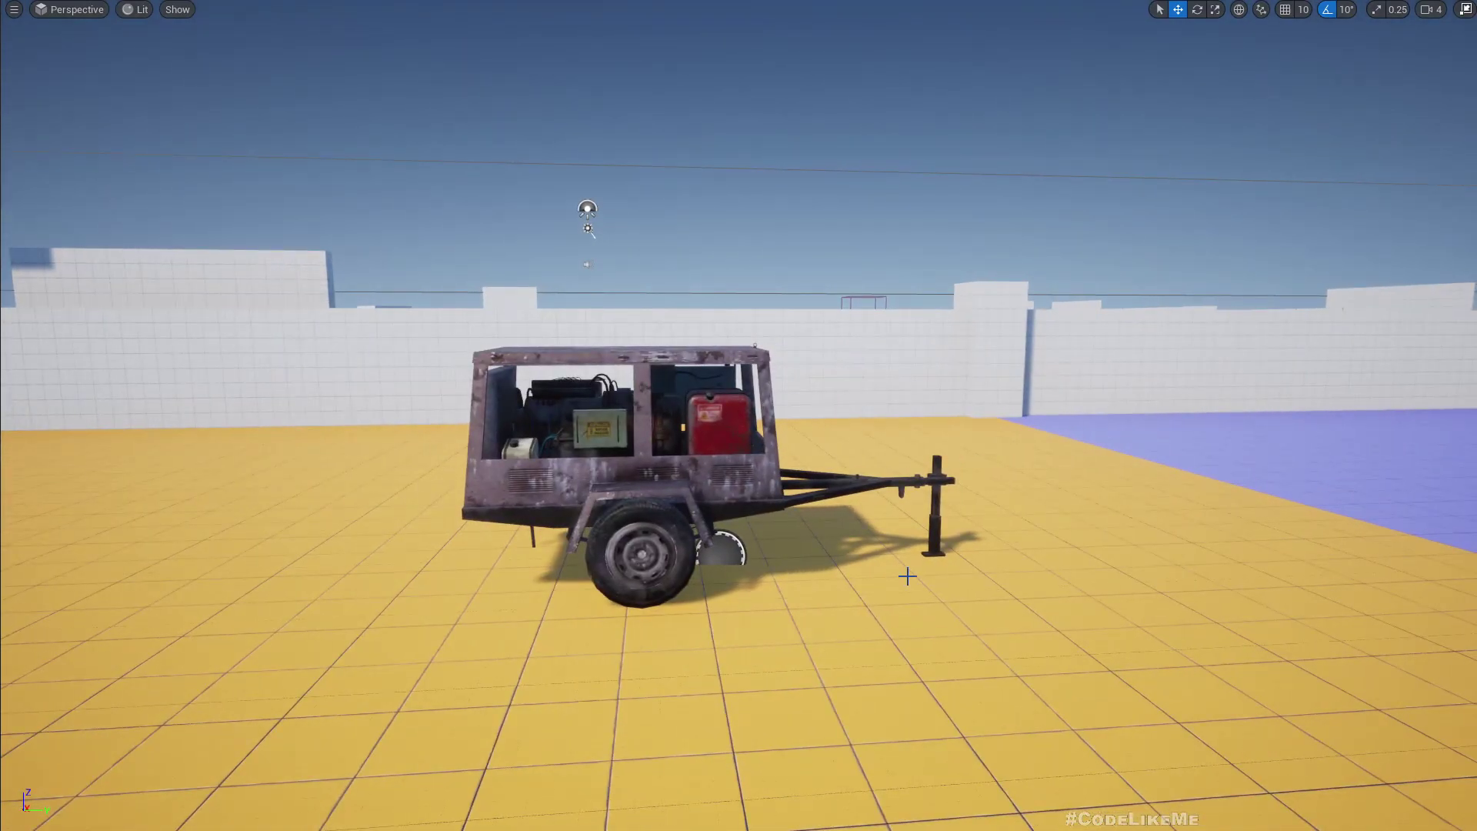
right_drag(882, 564, 1262, 576)
key(a)
key(w)
right_drag(1054, 577, 825, 543)
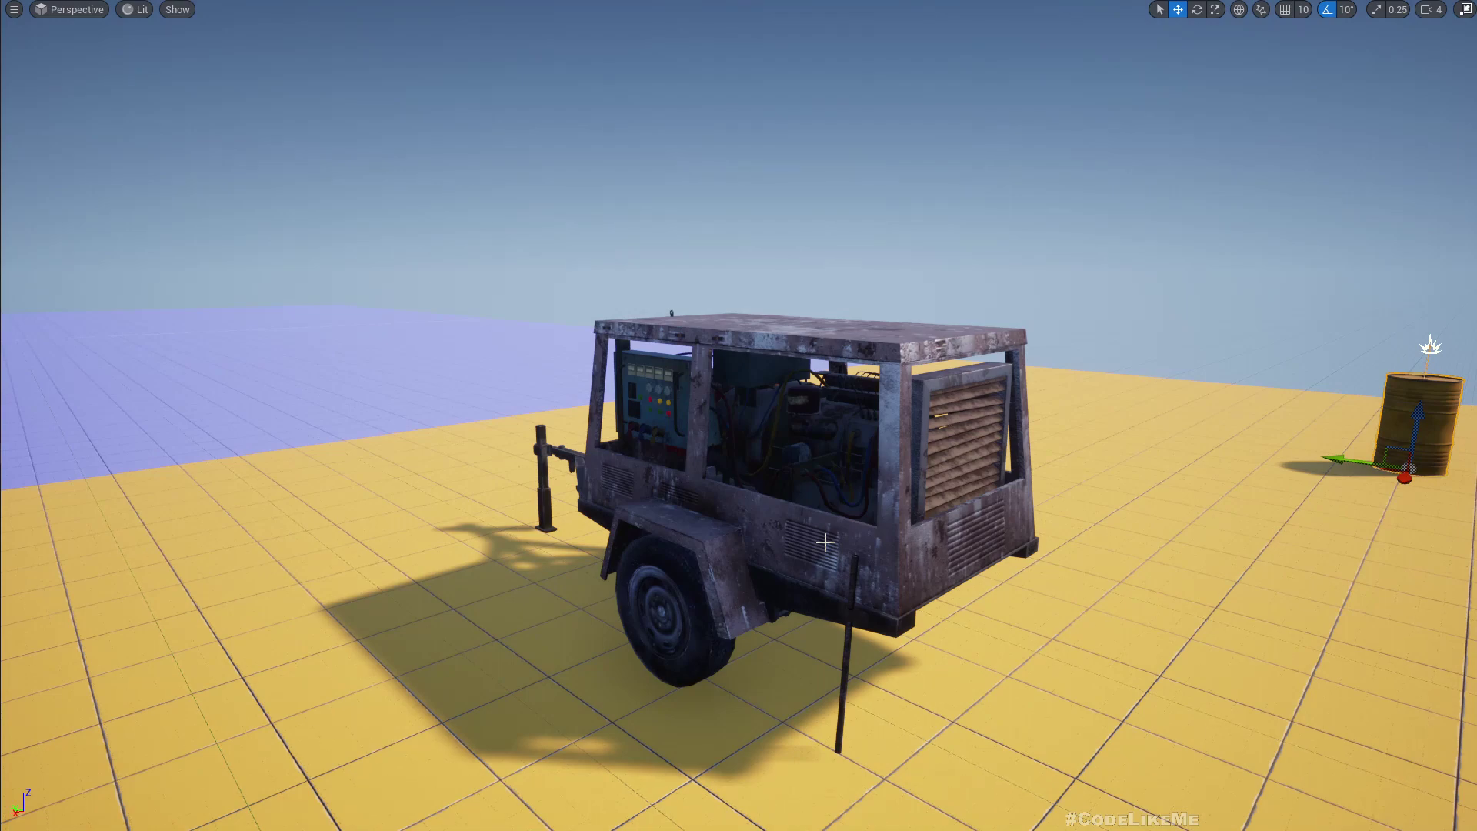
key(a)
right_drag(825, 542, 800, 616)
key(d)
key(w)
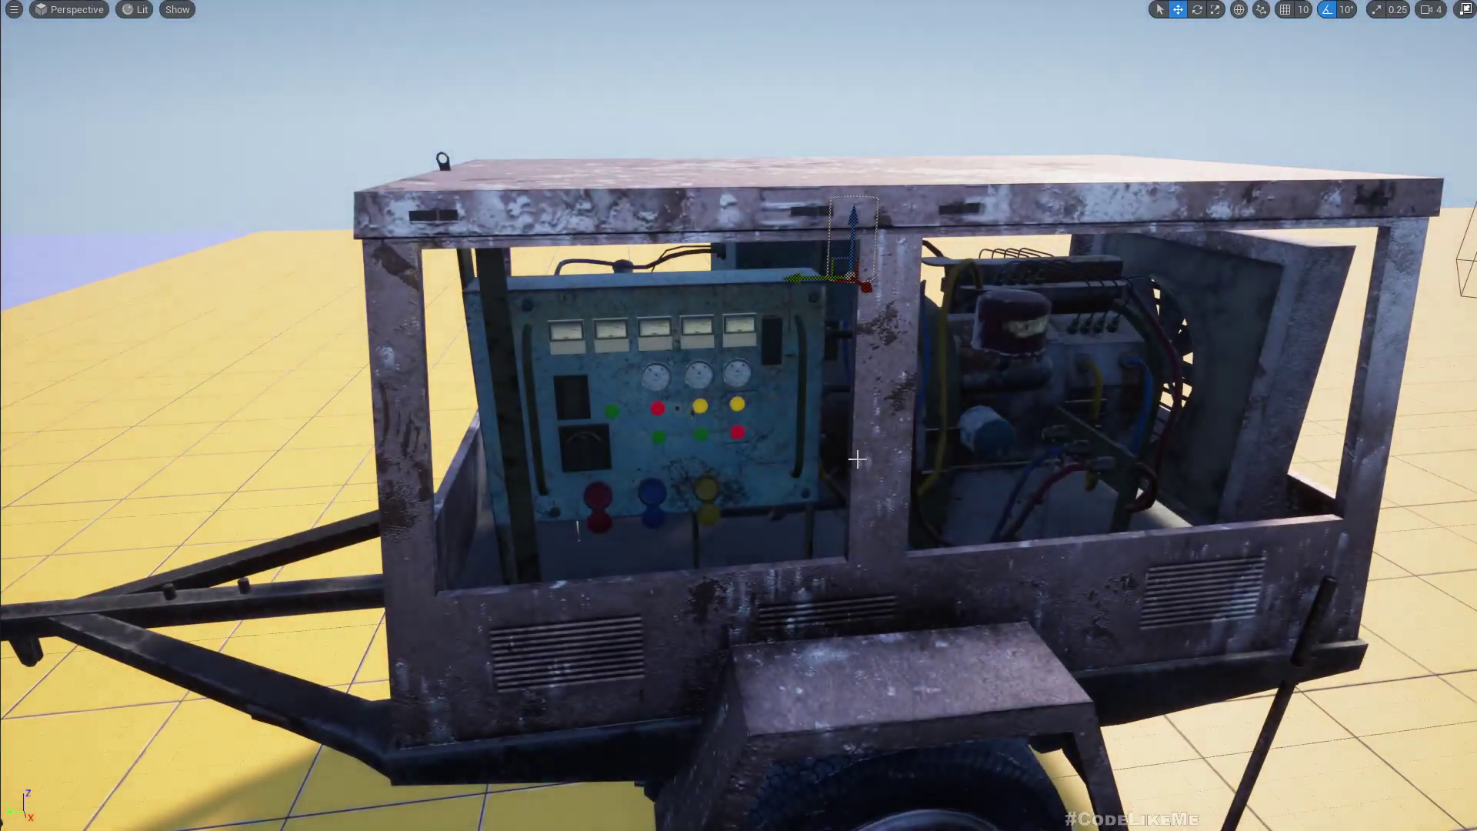
key(a)
right_drag(700, 421, 1031, 367)
key(s)
key(d)
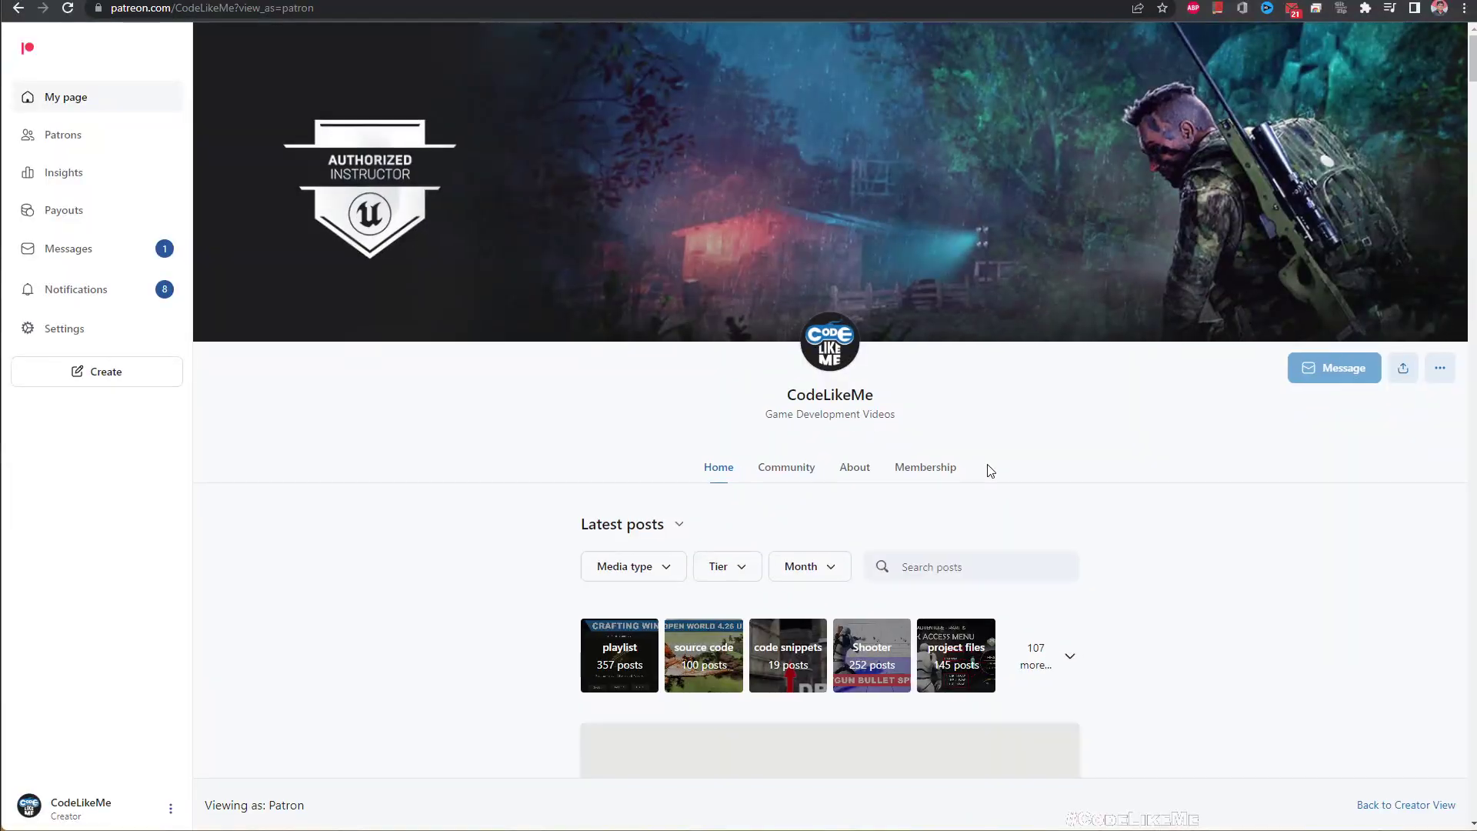
Step: Browse the latest posts on the CodeLikeMe Patreon page down to the end of the loaded list
scroll(985, 472, down, 8)
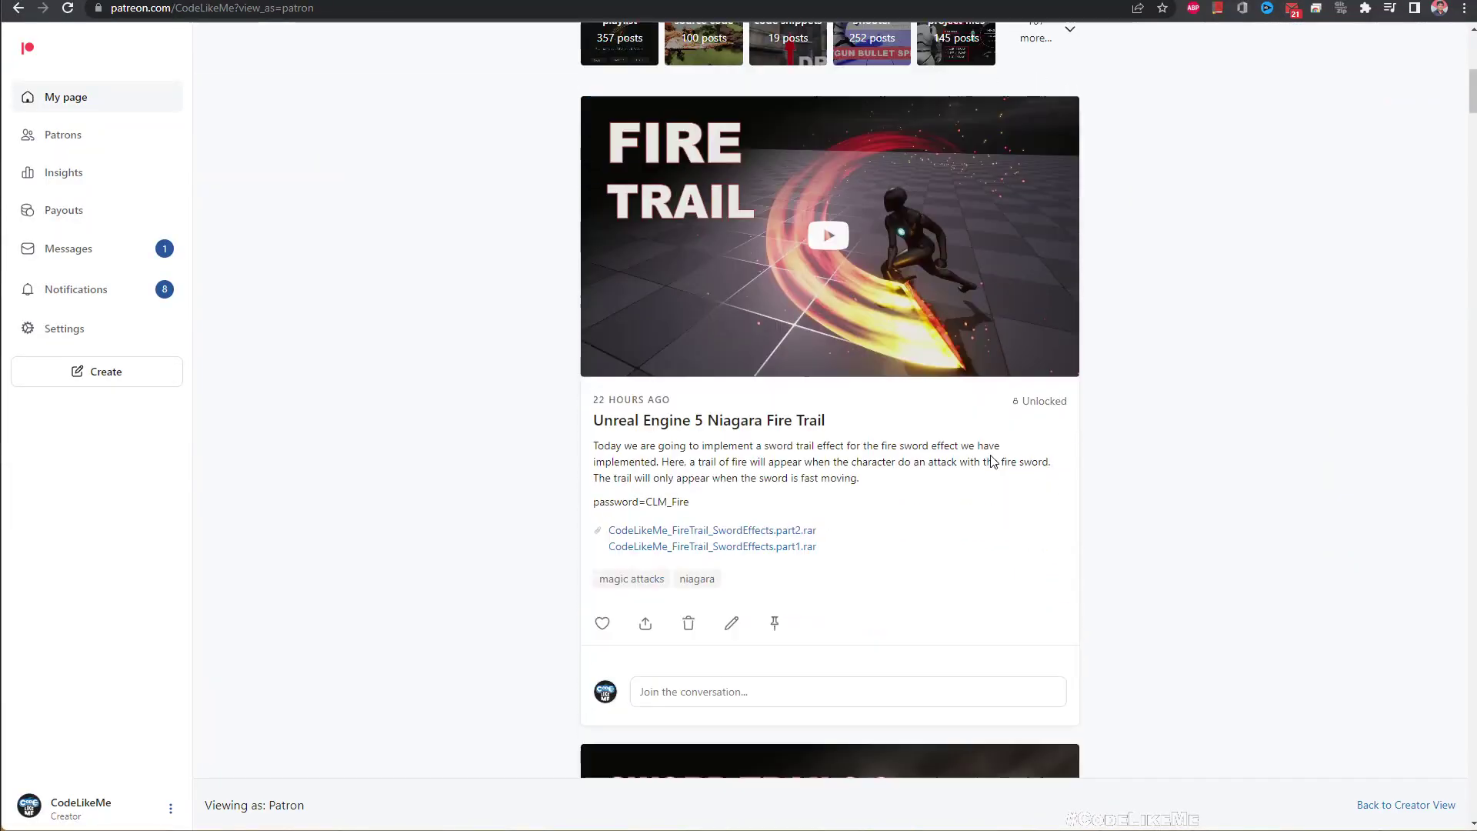
scroll(991, 461, down, 20)
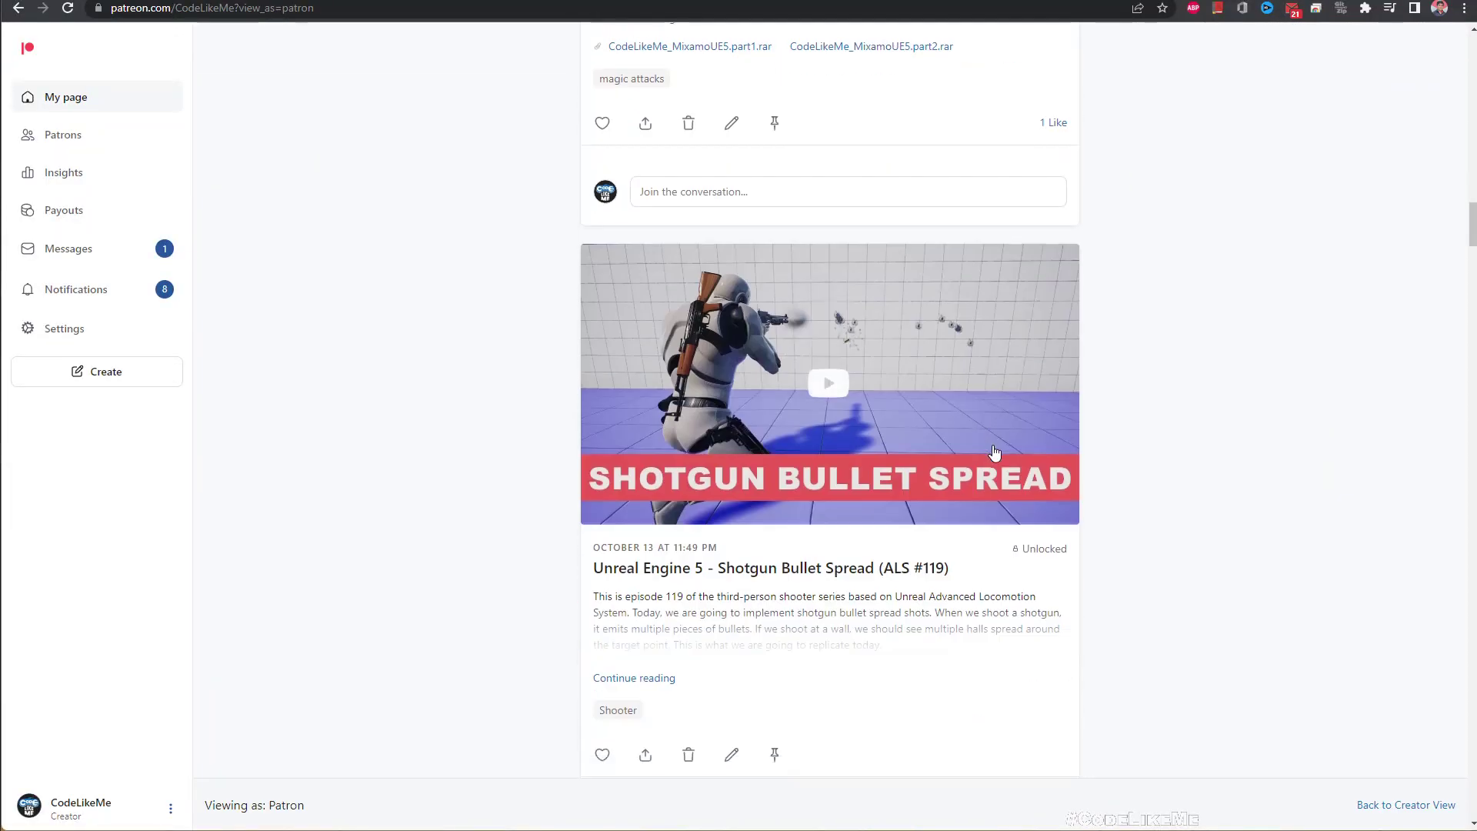
scroll(993, 453, down, 20)
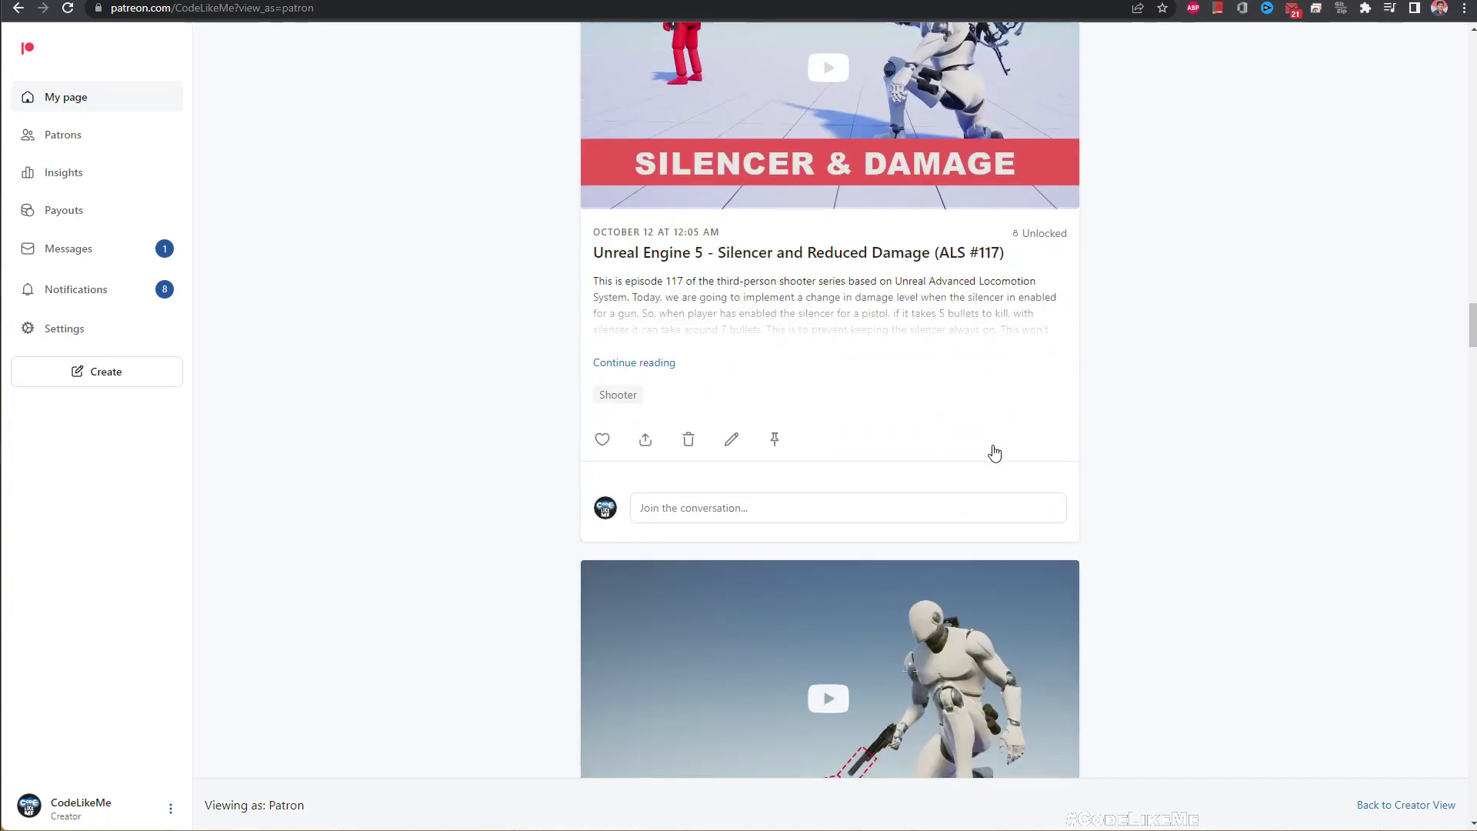
scroll(994, 453, down, 20)
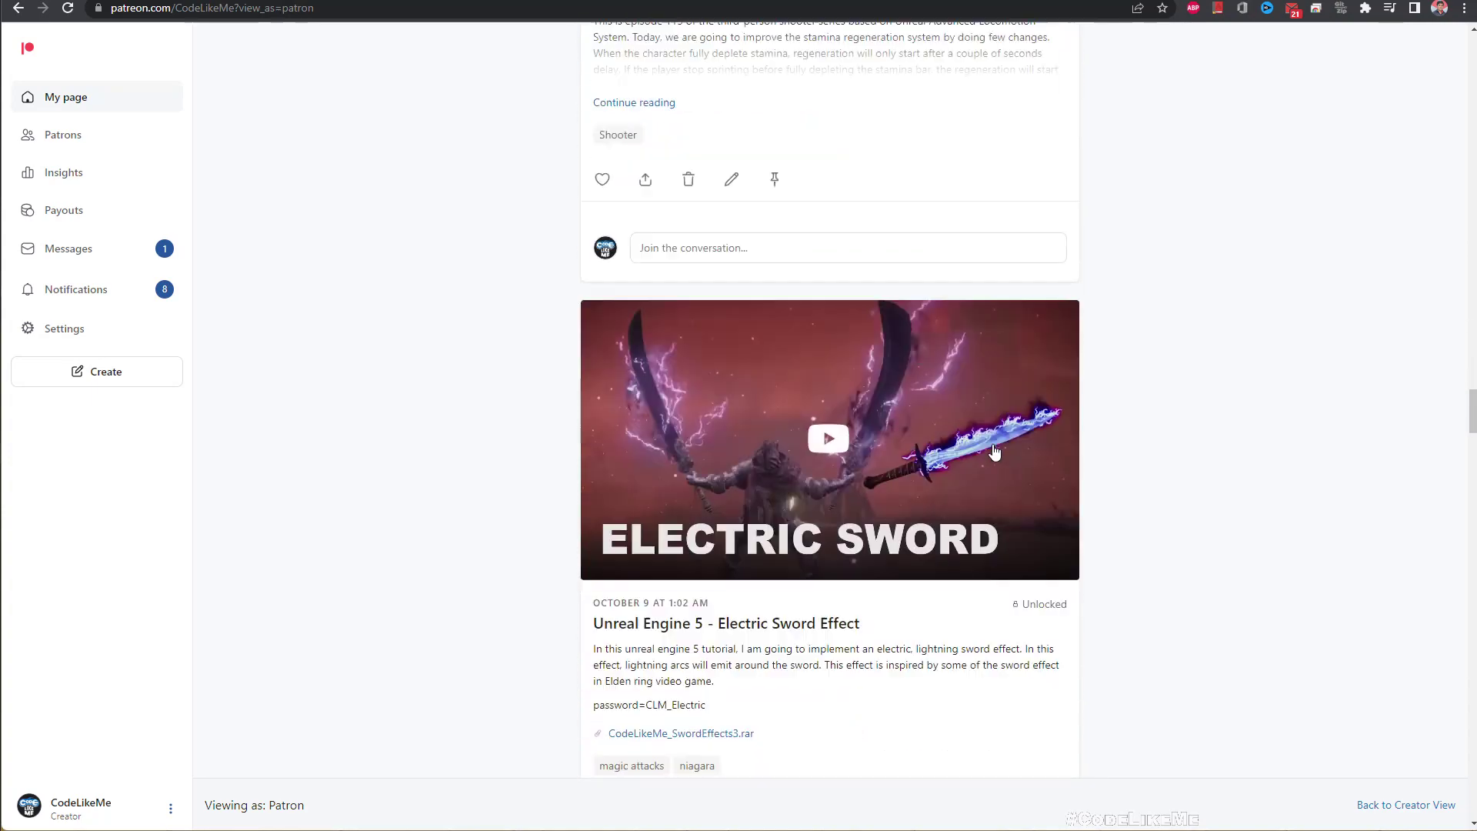
scroll(993, 453, down, 20)
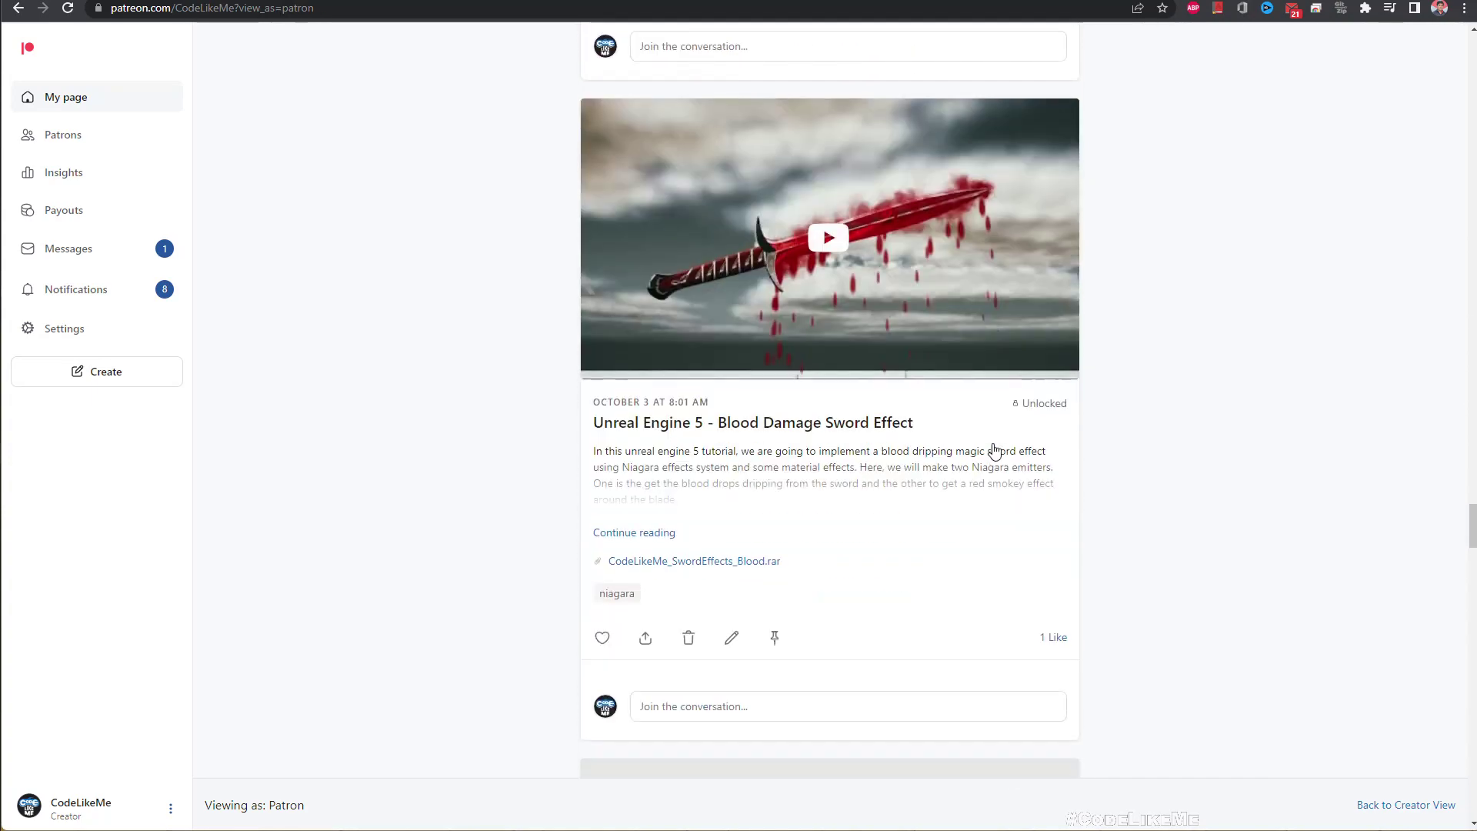
scroll(993, 453, down, 20)
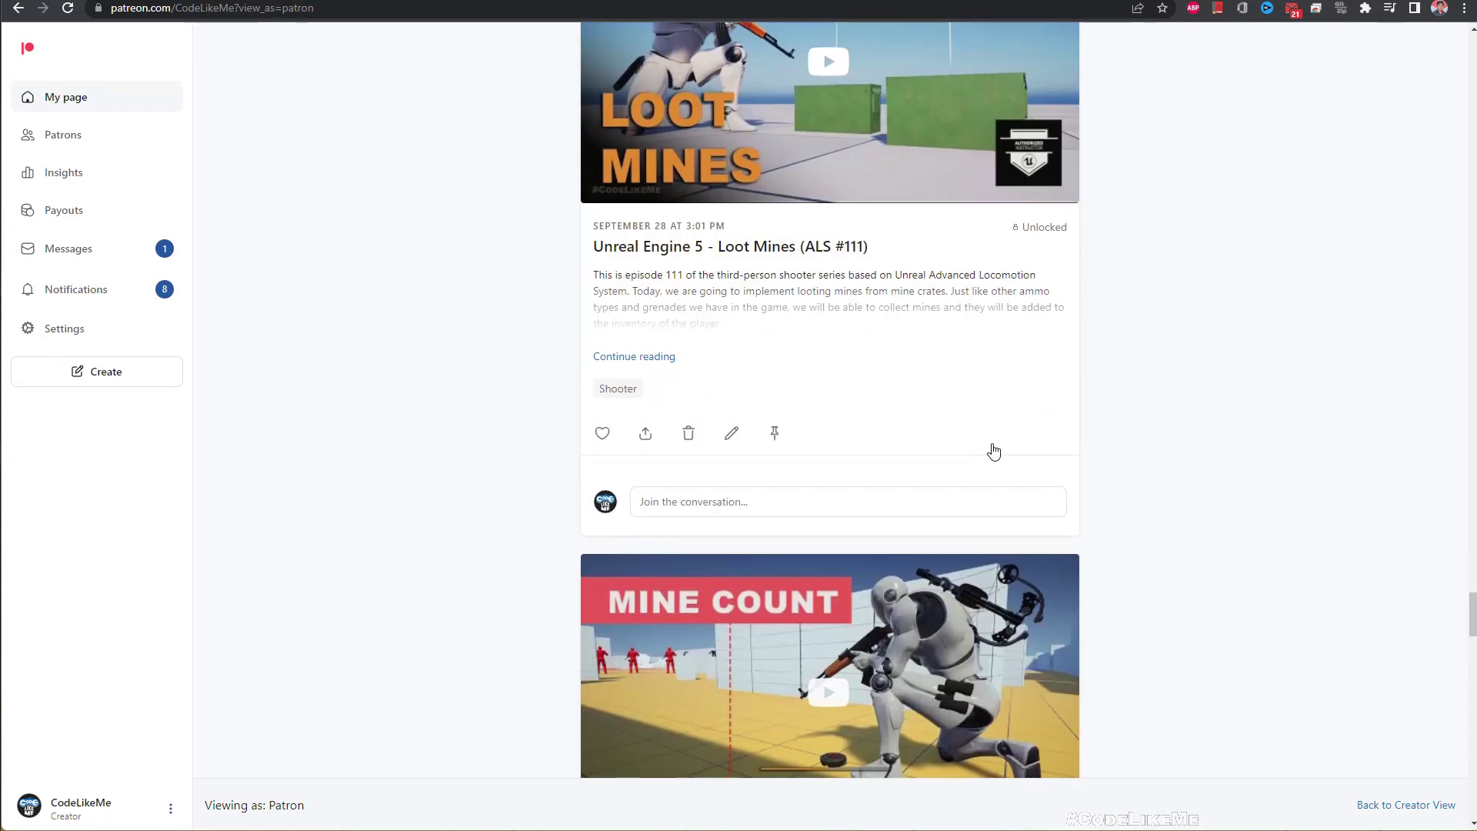
scroll(994, 453, down, 20)
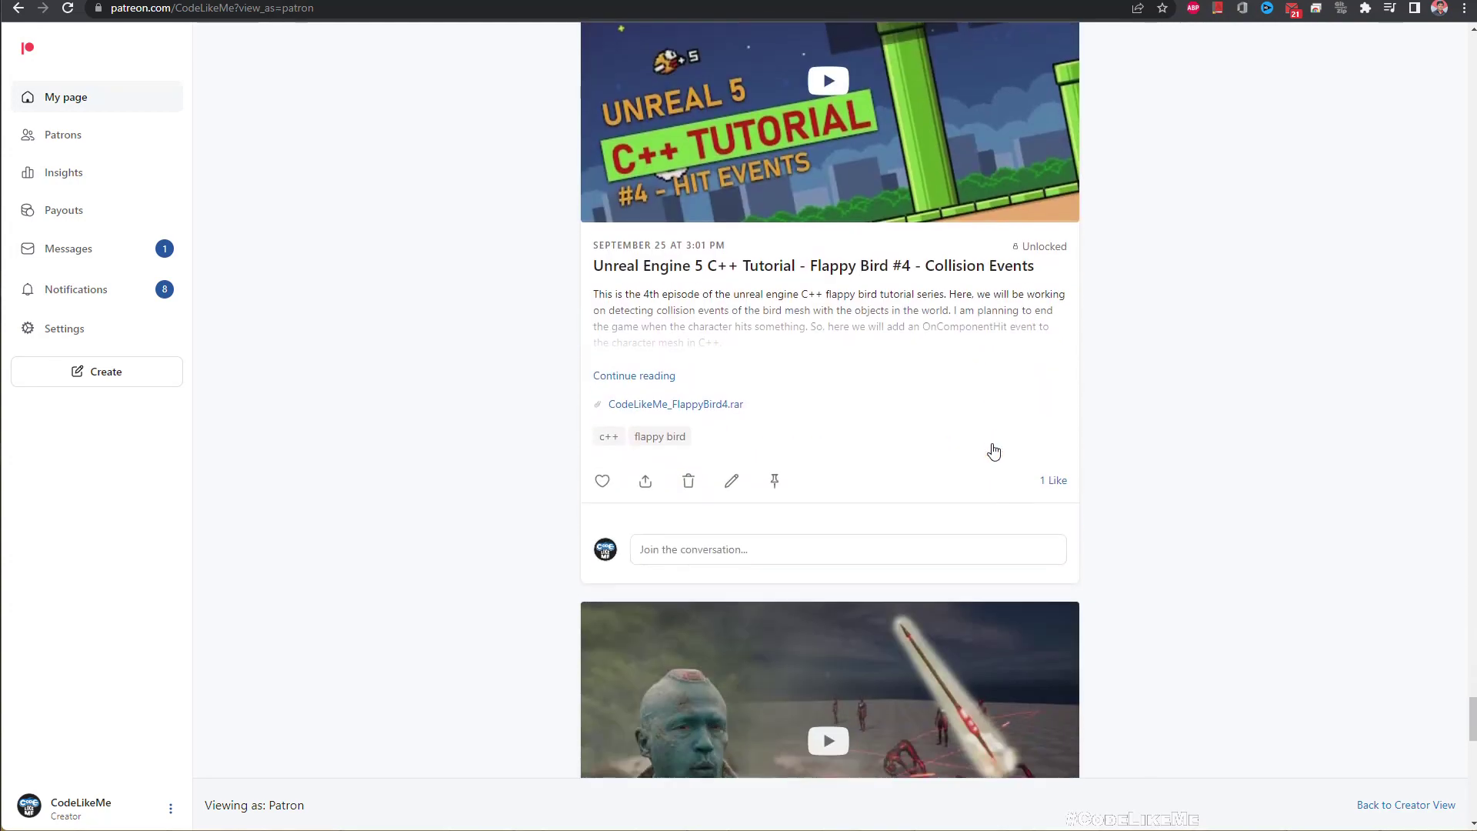
scroll(994, 453, down, 15)
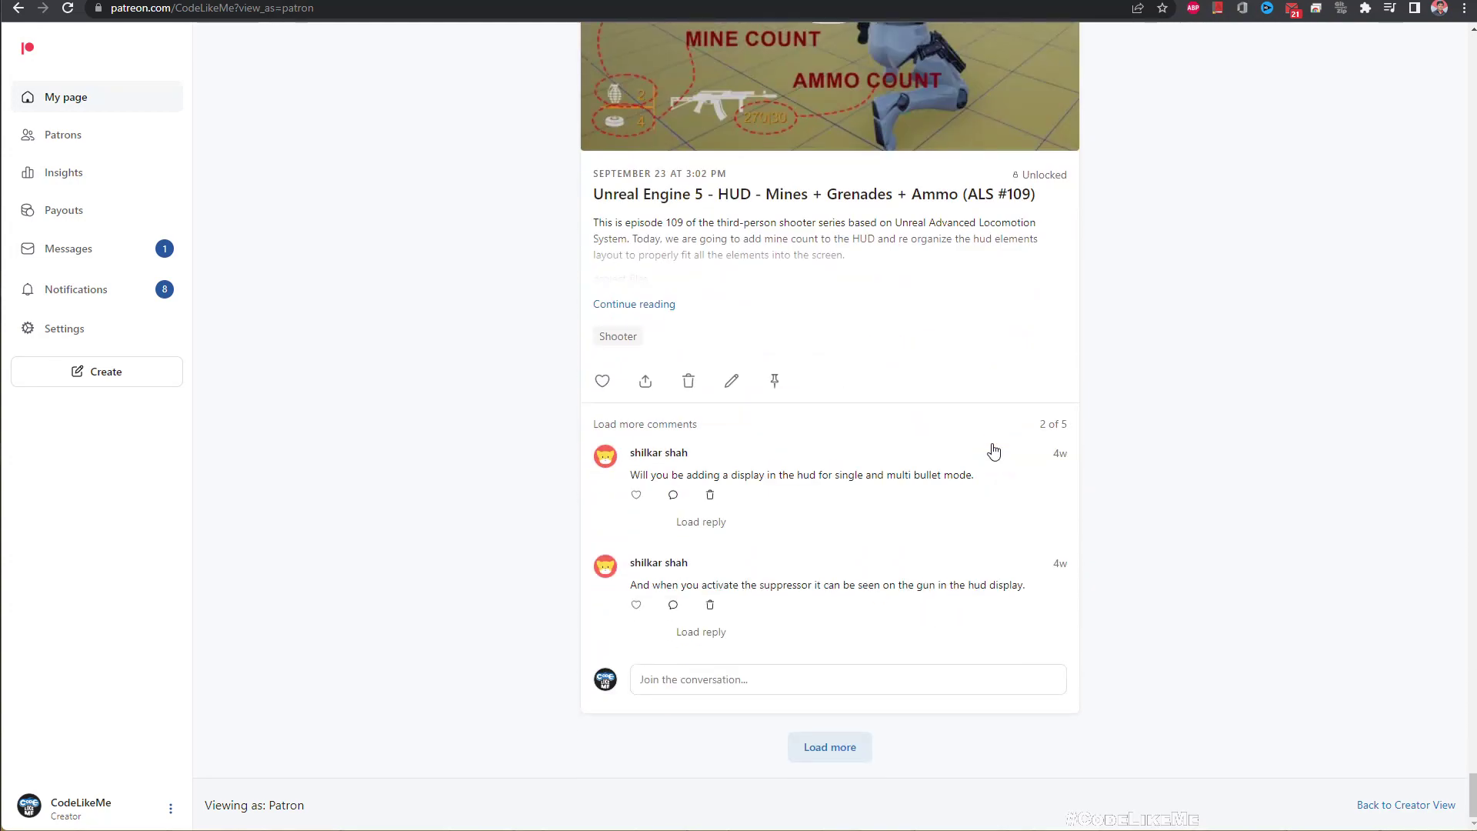